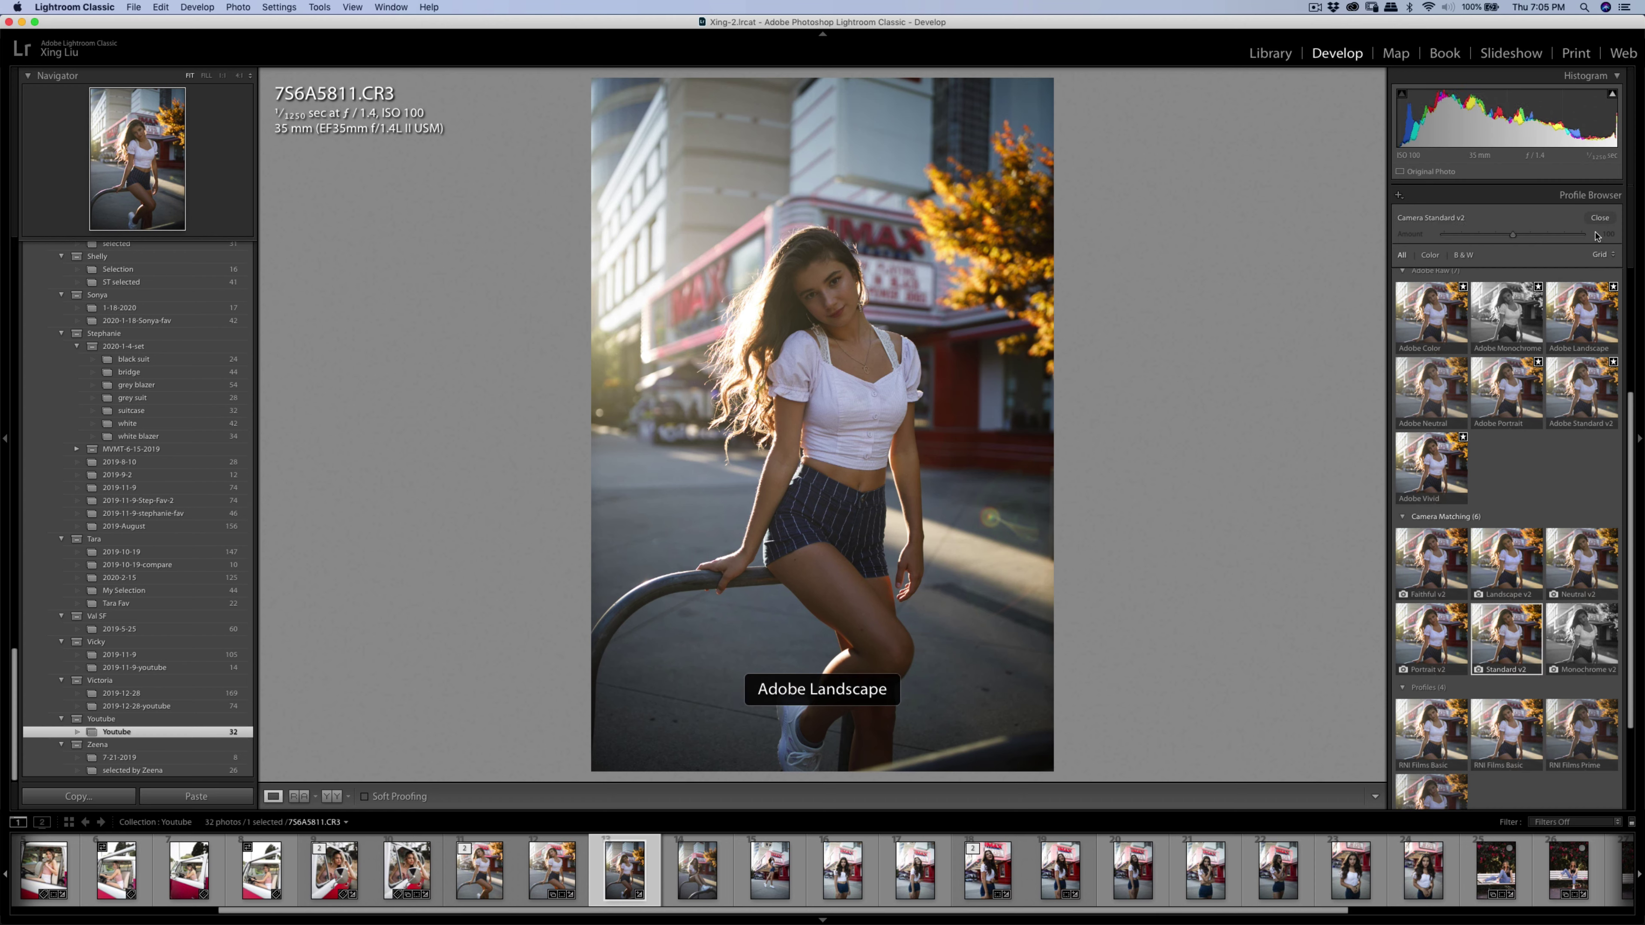
Close the profile browser and set Exposure to +0.15 and Highlights to -12.
left_click(1600, 217)
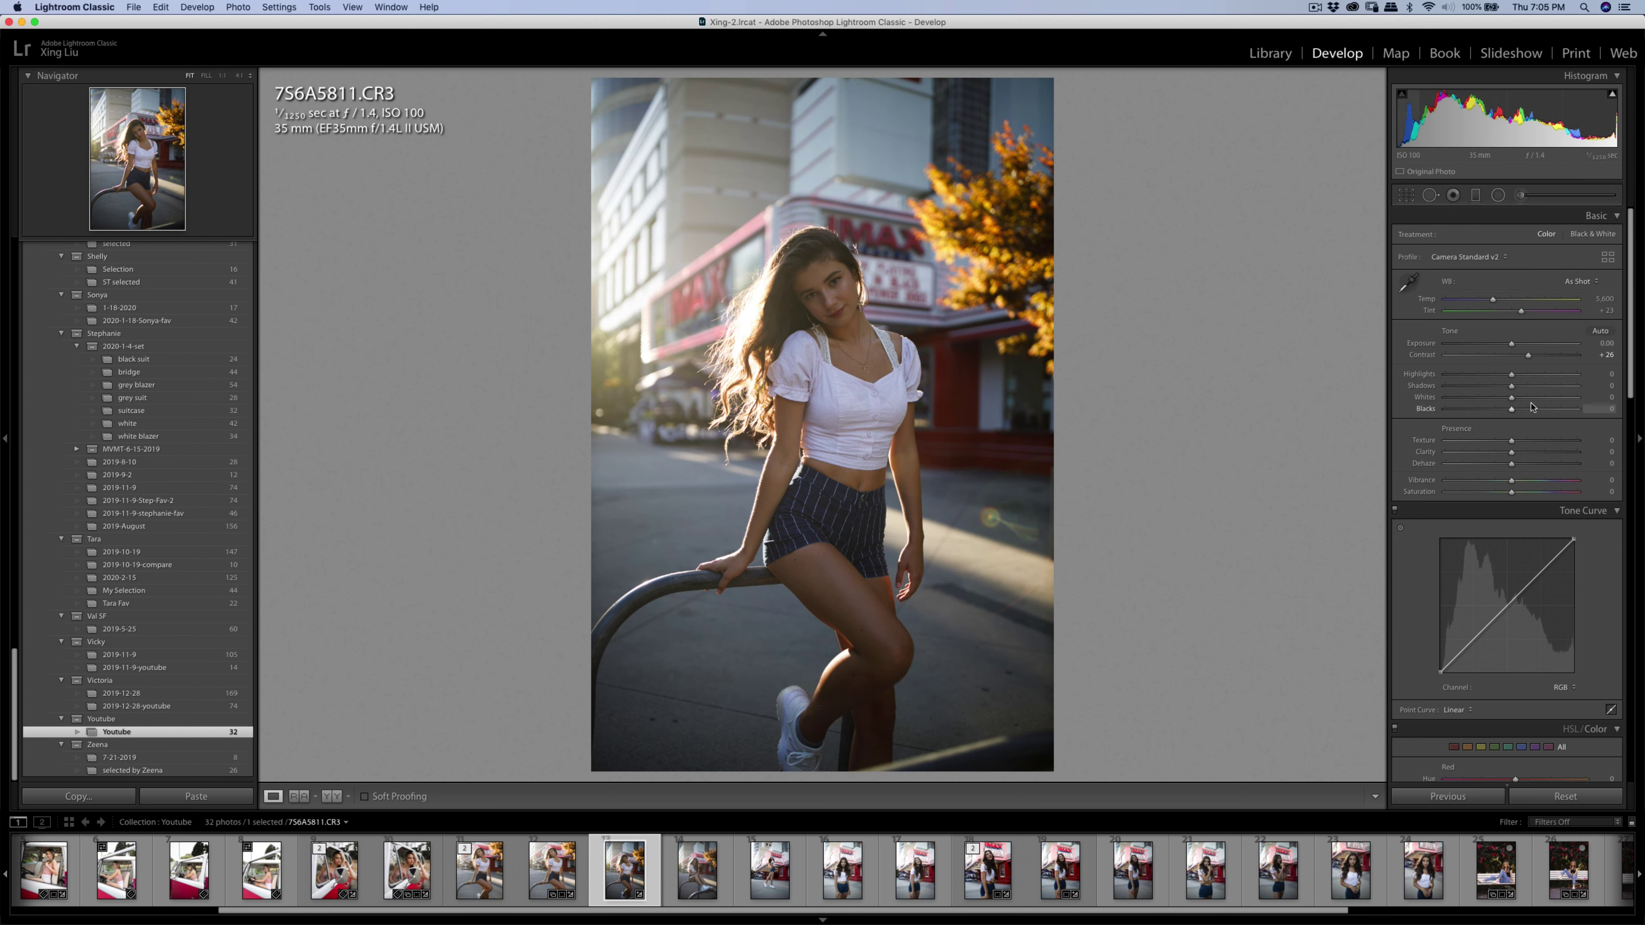
left_click_drag(1512, 344, 1503, 378)
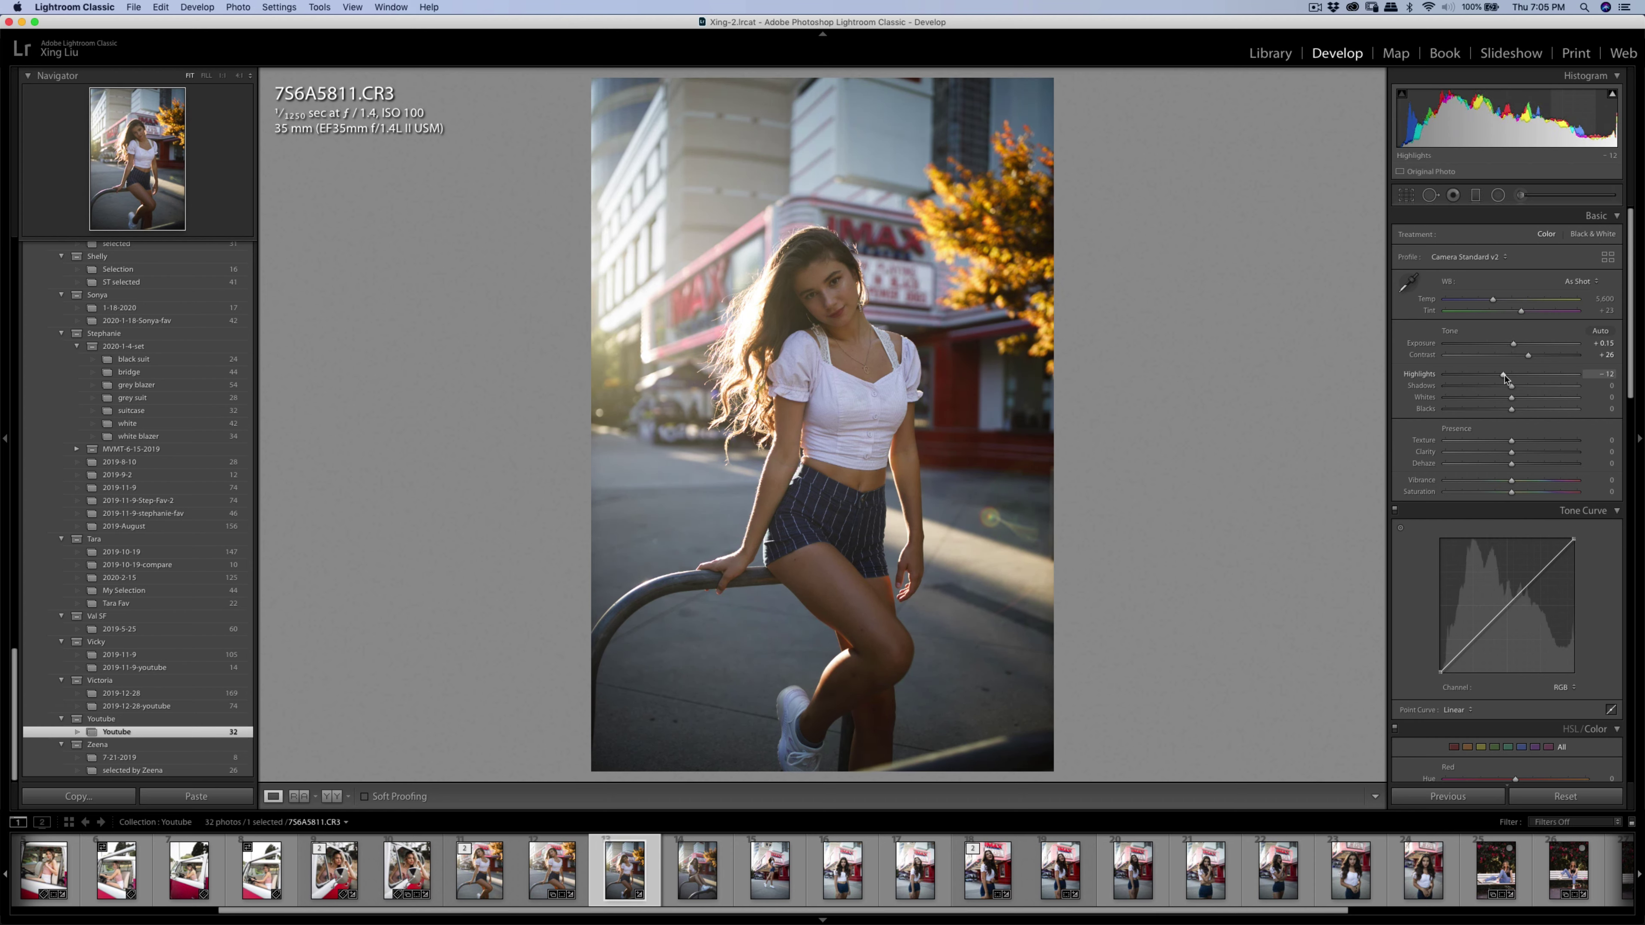
Enable lens profile corrections, setting the correction amounts to Distortion 24 and Vignetting 42.
scroll(1506, 454, "down", 15)
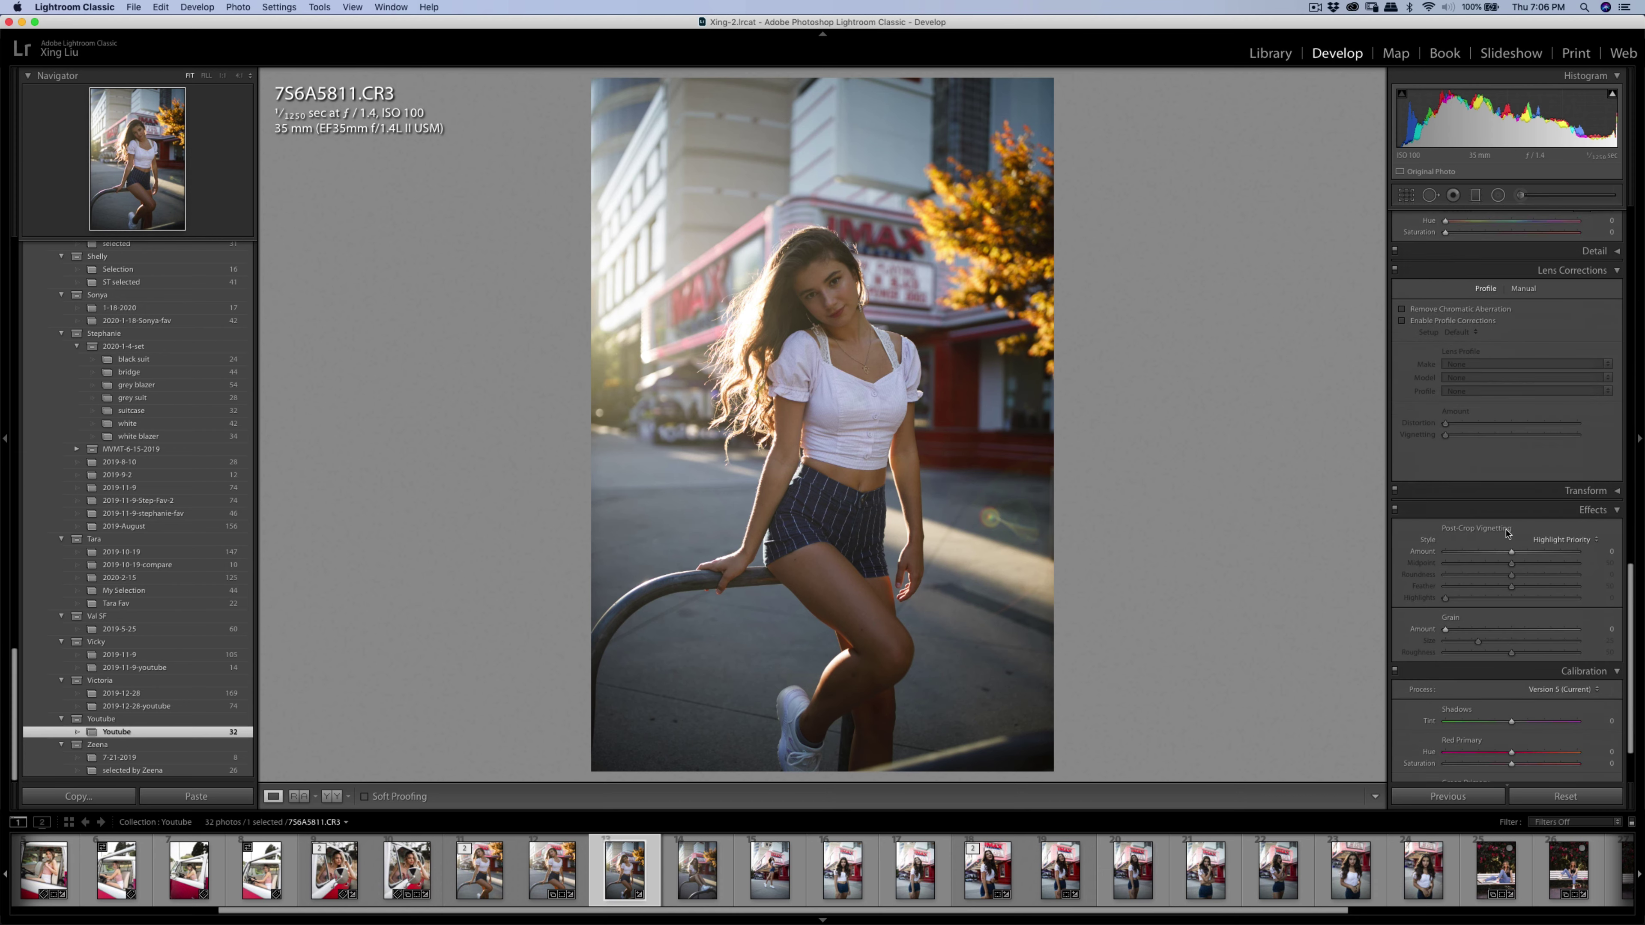
left_click(1402, 320)
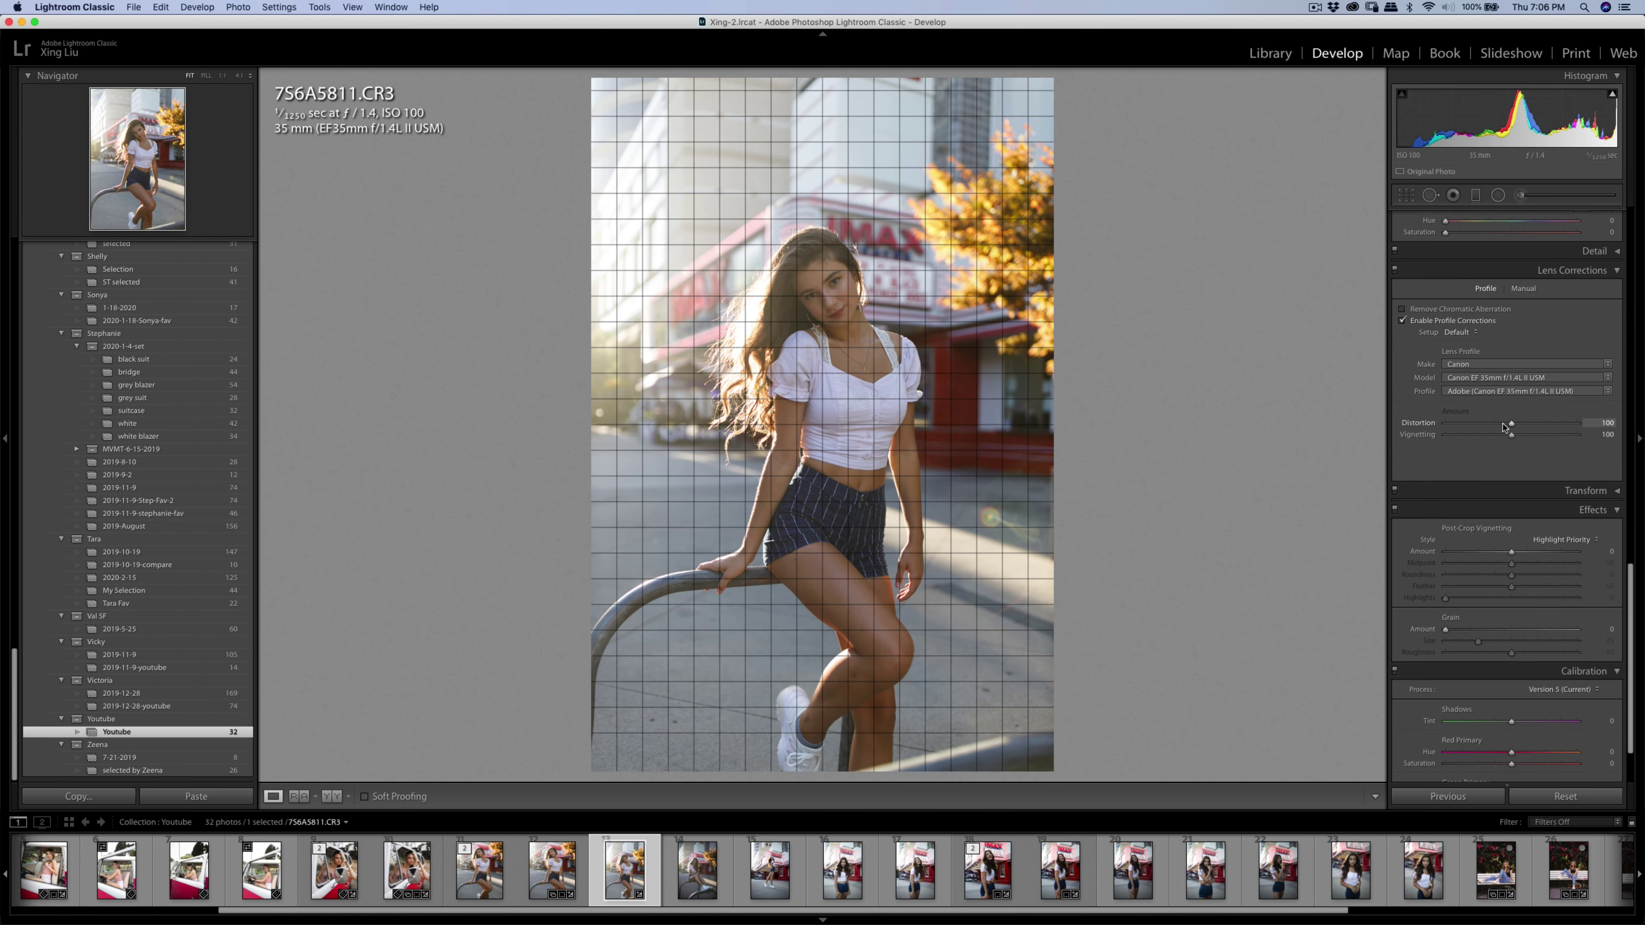
left_click_drag(1513, 425, 1461, 425)
left_click(1476, 437)
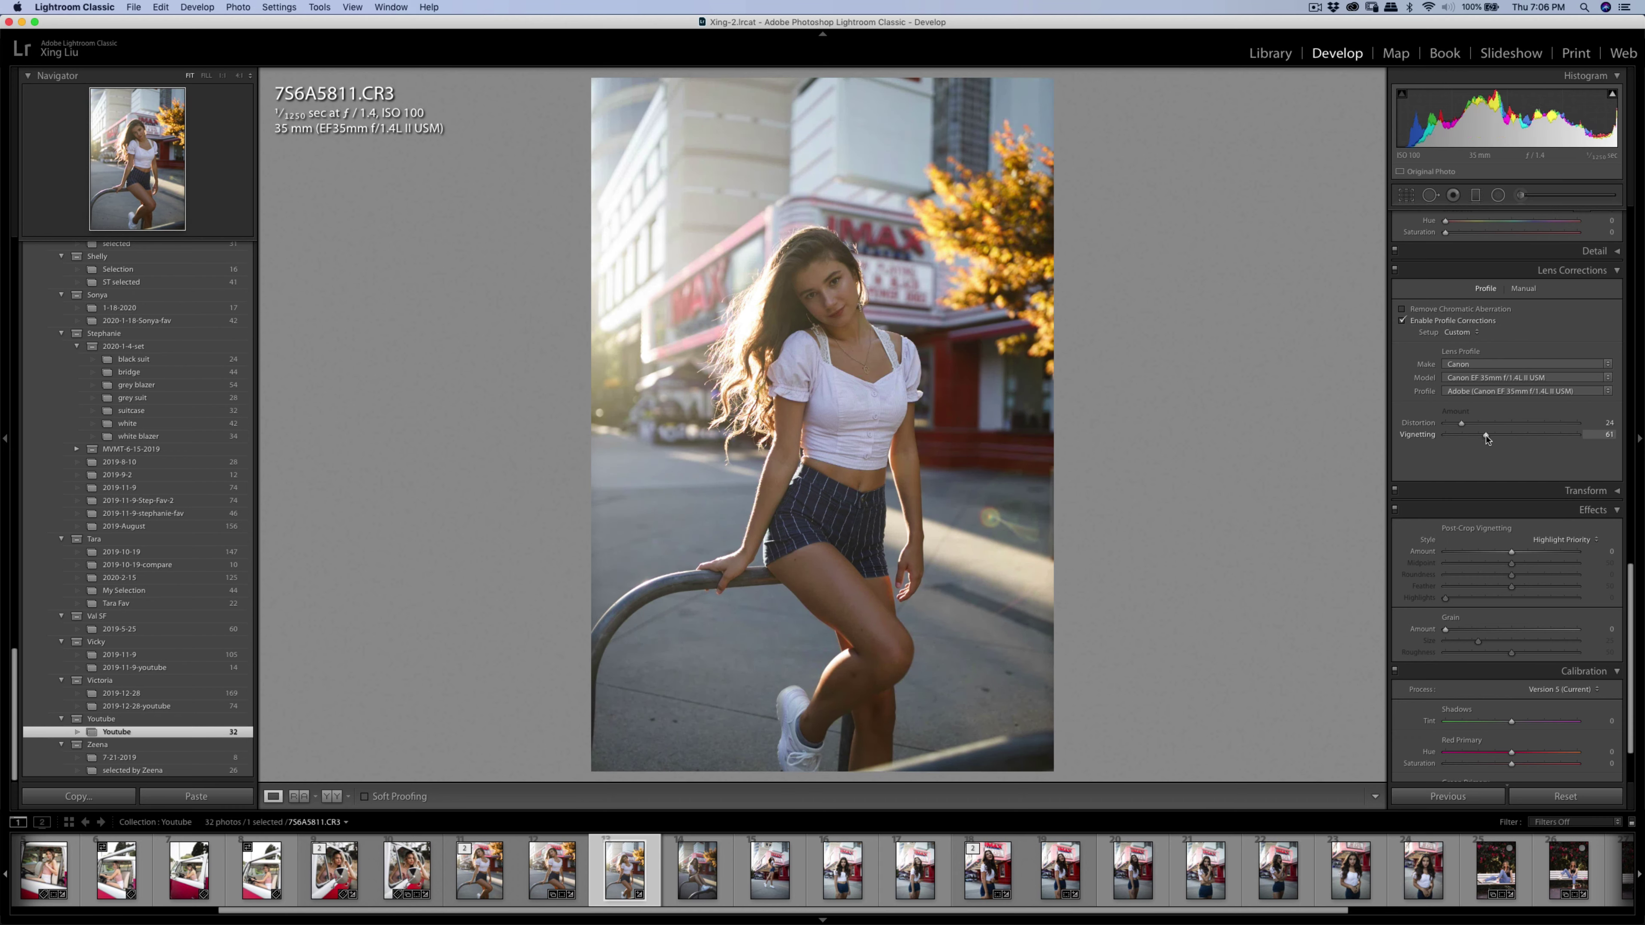
left_click_drag(1475, 437, 1469, 438)
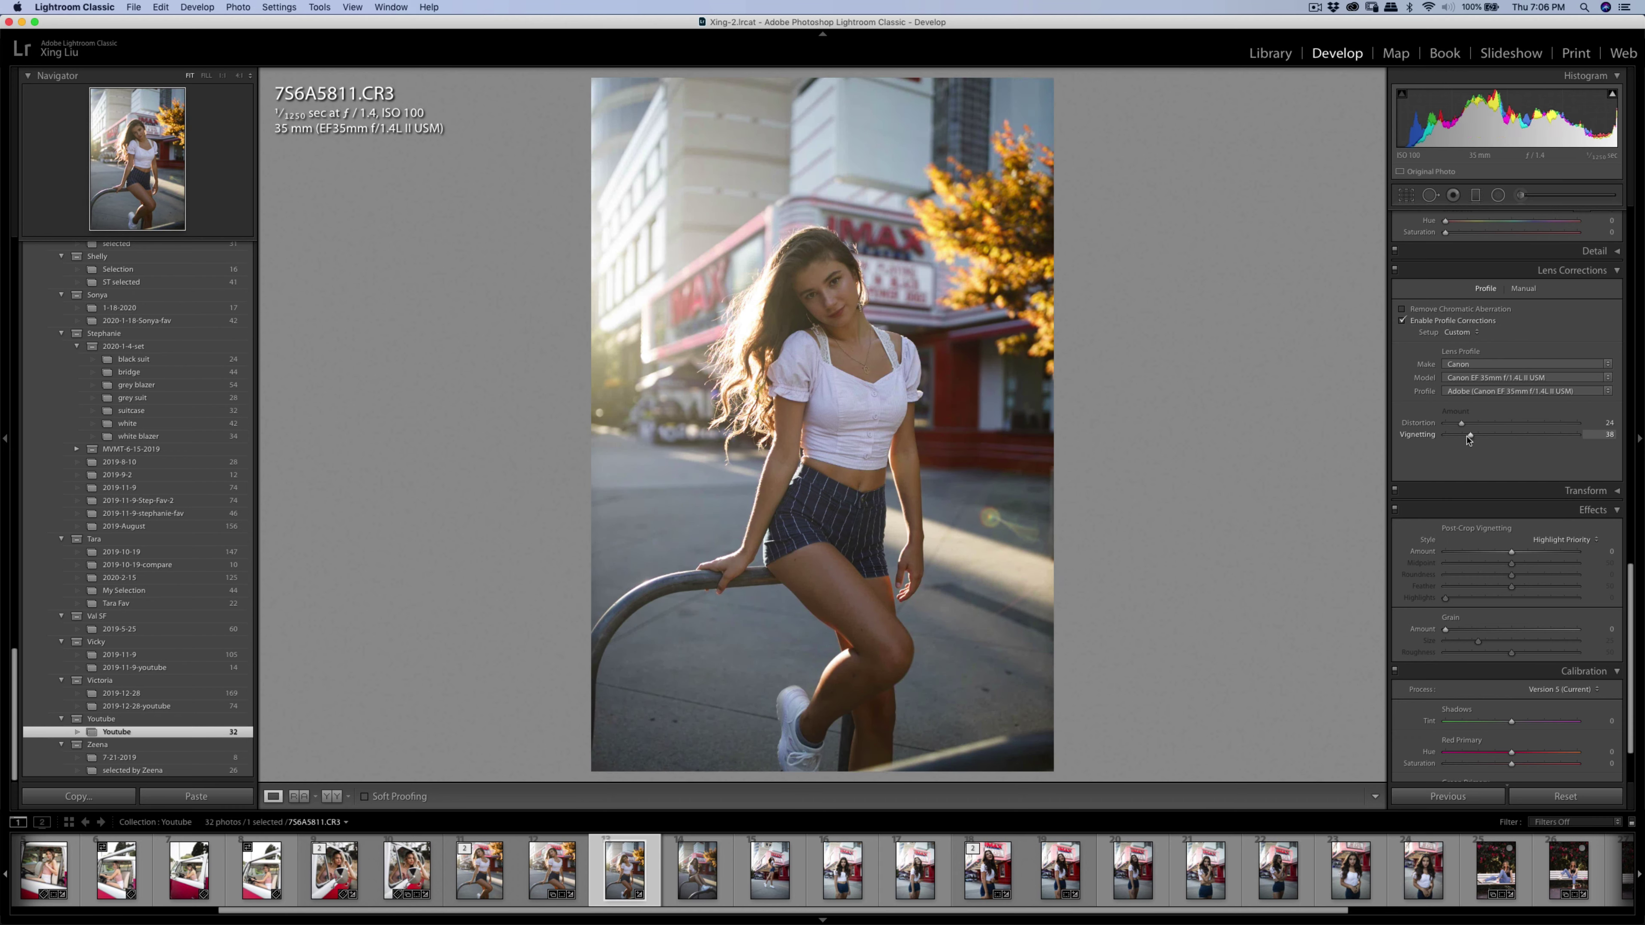
Adjust the yellow colour range to Hue -13, Saturation -19 and Luminance about -18.
scroll(1535, 473, "up", 6)
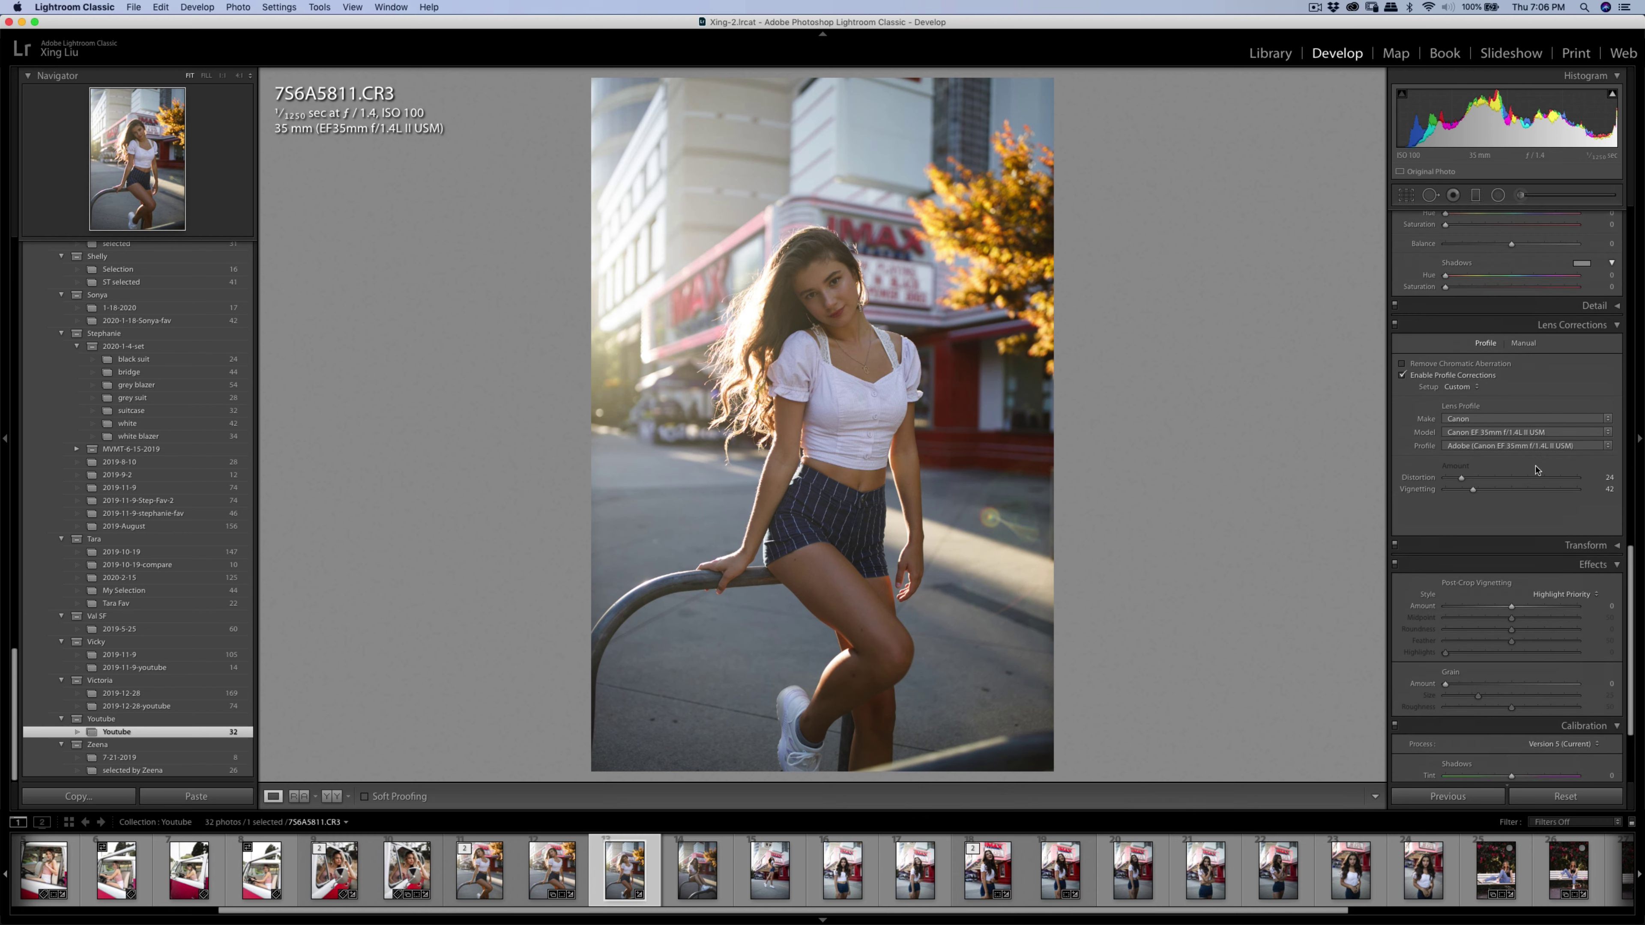
scroll(1536, 474, "up", 8)
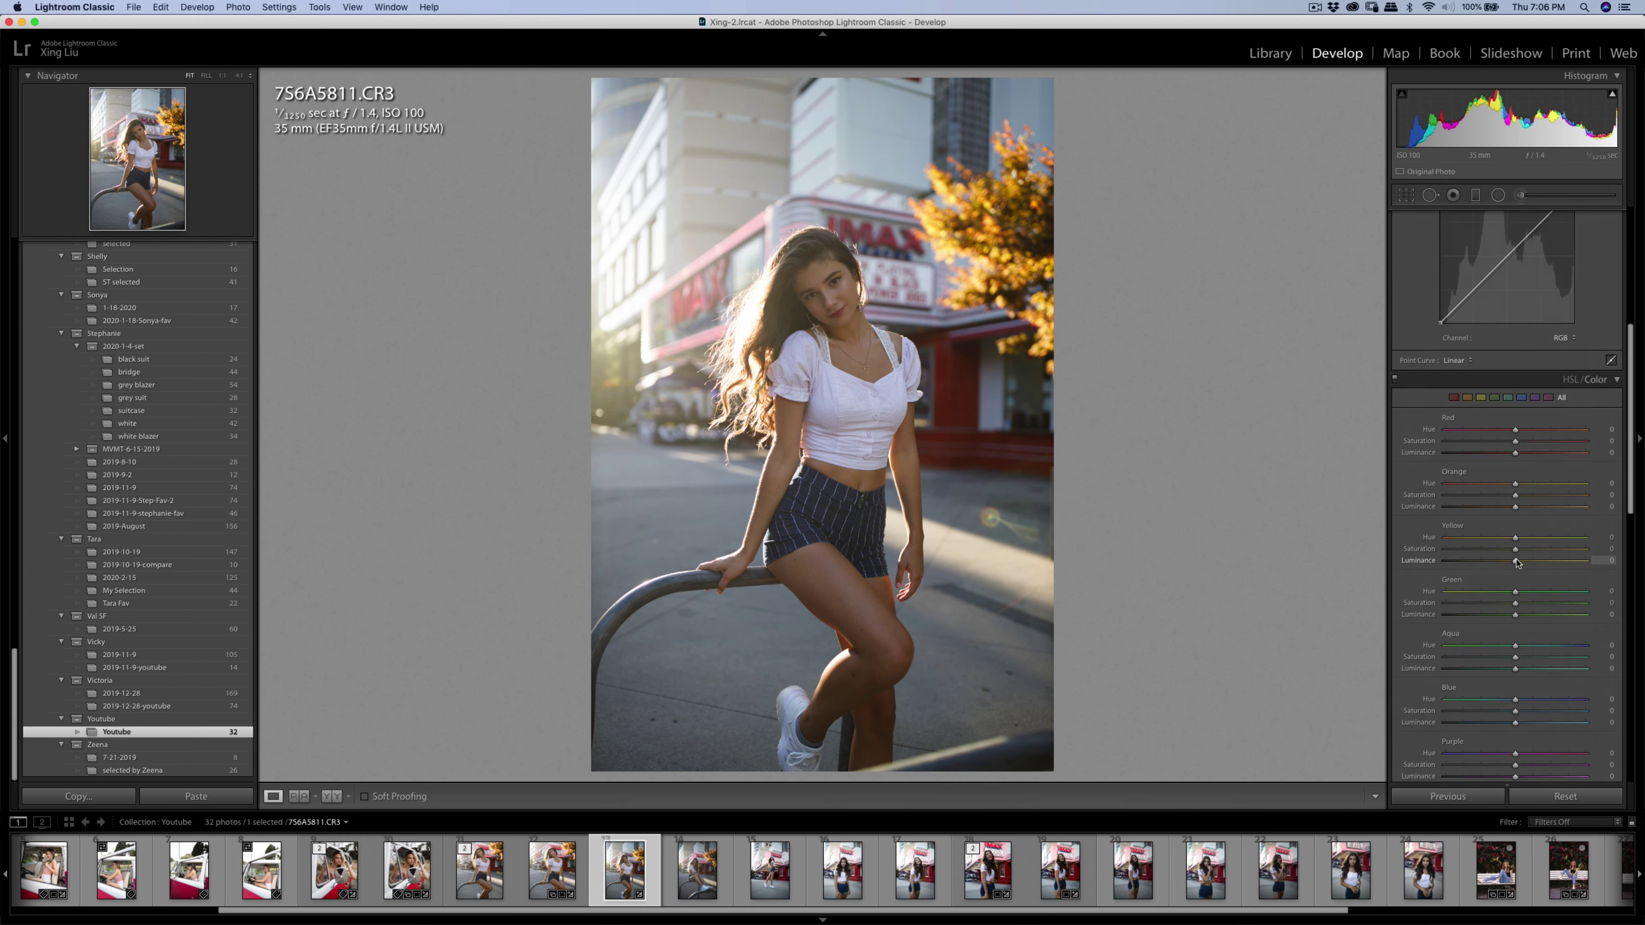
mouse_move(1516, 550)
left_mouse_down()
mouse_move(1479, 558)
mouse_move(1503, 558)
left_mouse_up()
left_click_drag(1514, 562, 1504, 561)
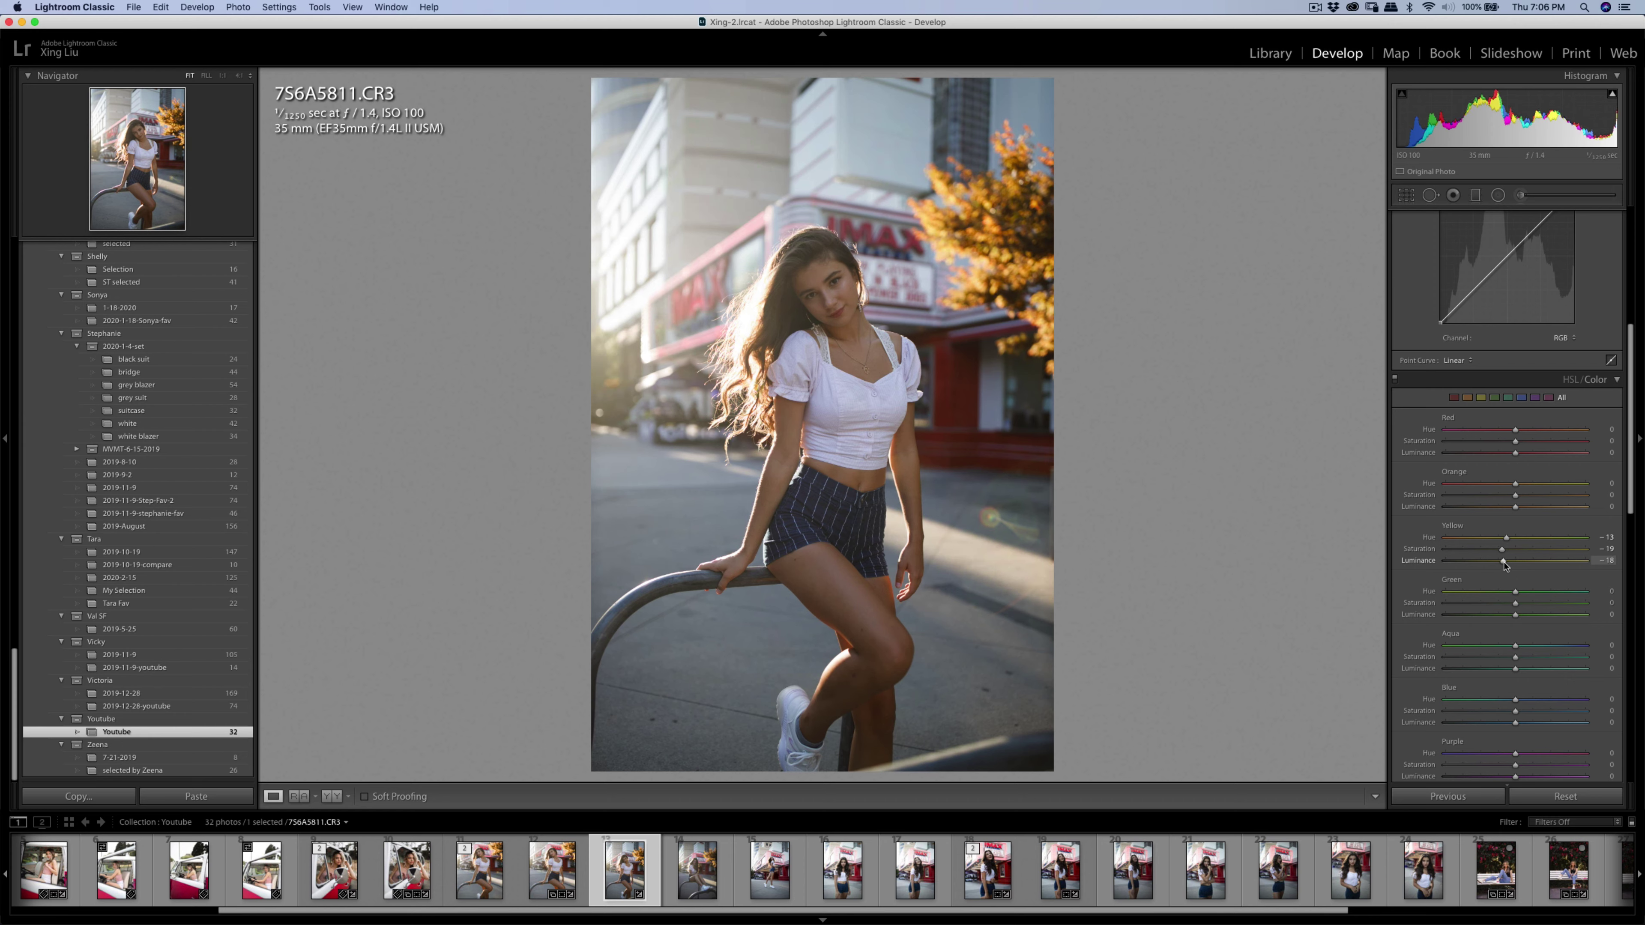
Set Exposure to +0.20 and Contrast to +37.
scroll(1508, 566, "up", 5)
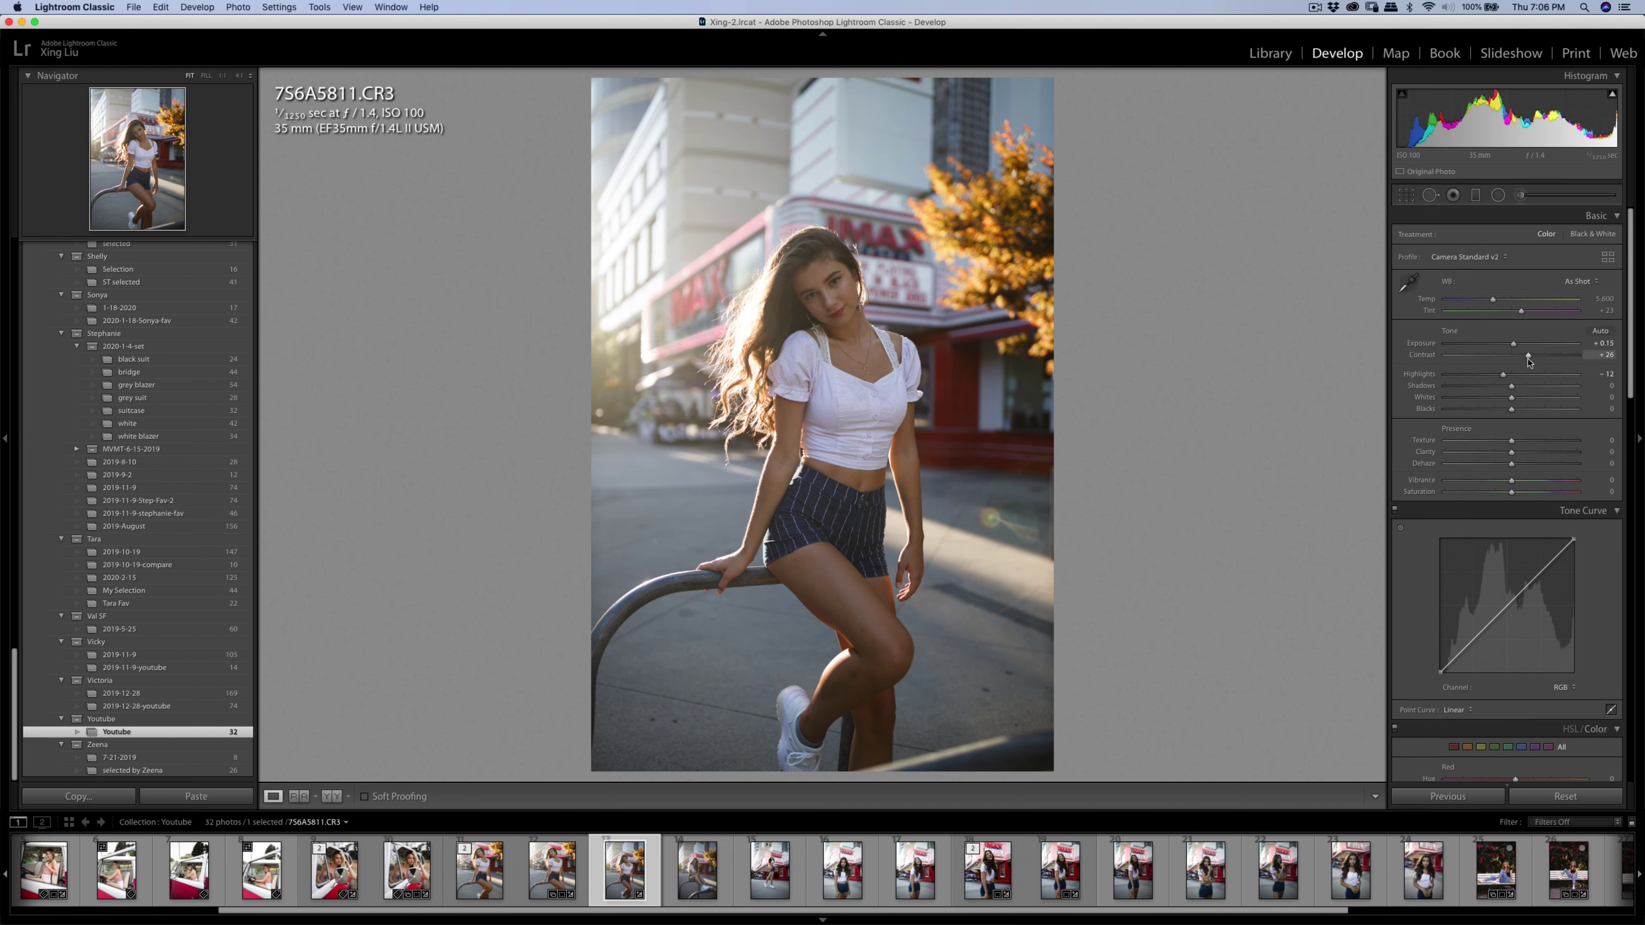
left_click_drag(1514, 344, 1513, 347)
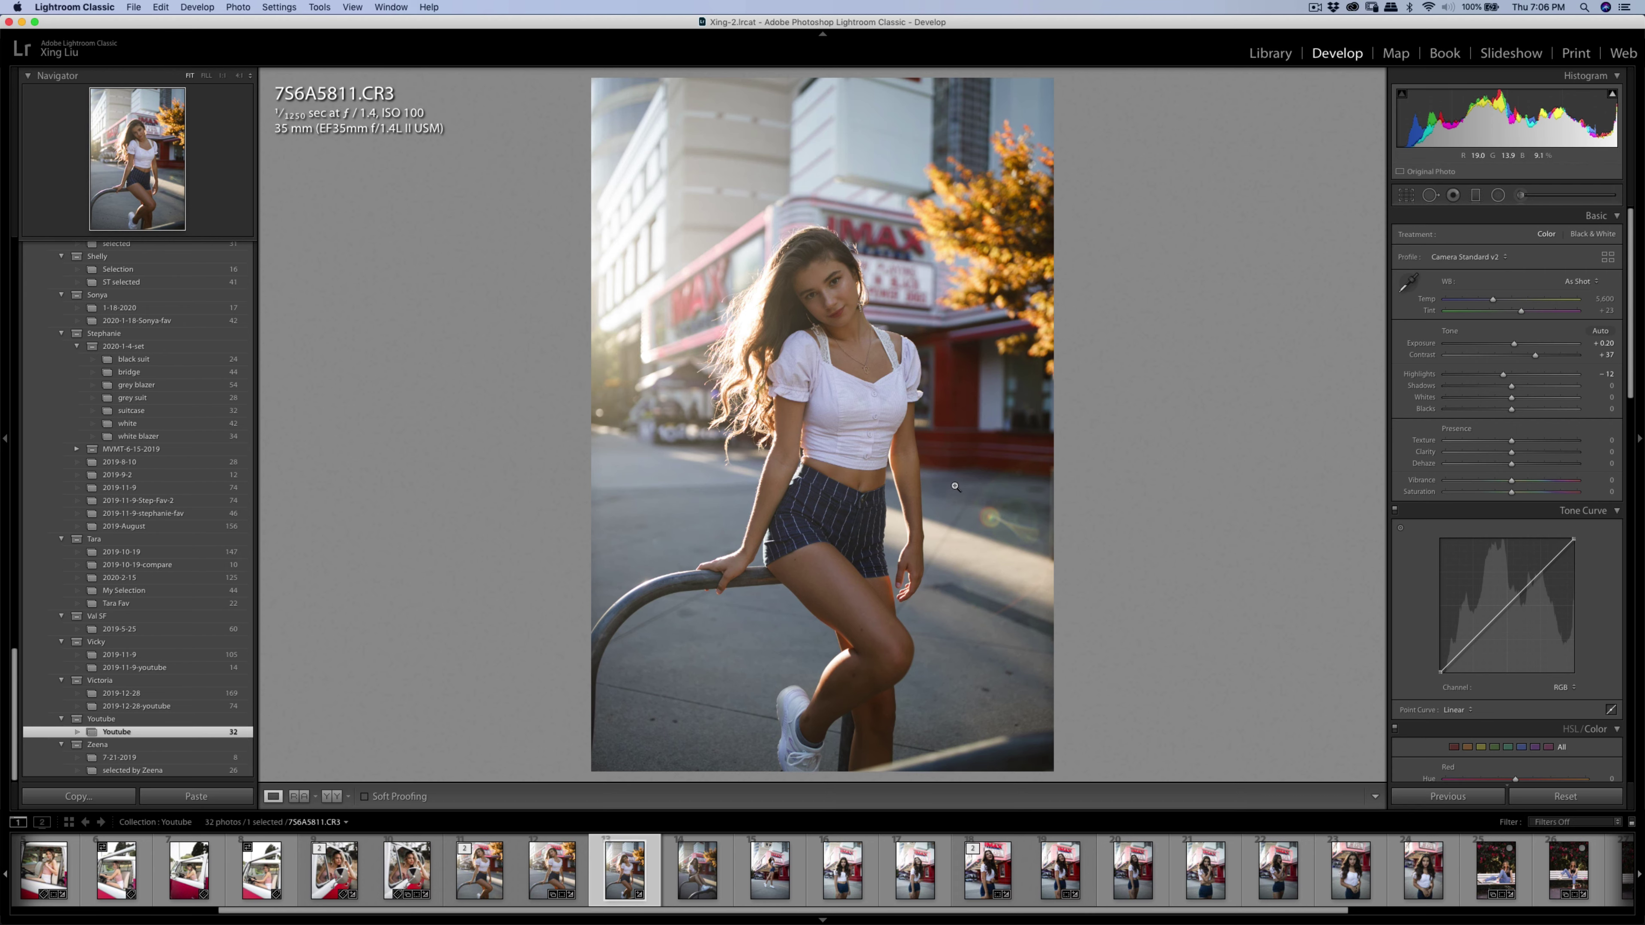
Straighten the photo to an angle of about -1.39 and crop in slightly tighter around the woman.
left_click(1405, 195)
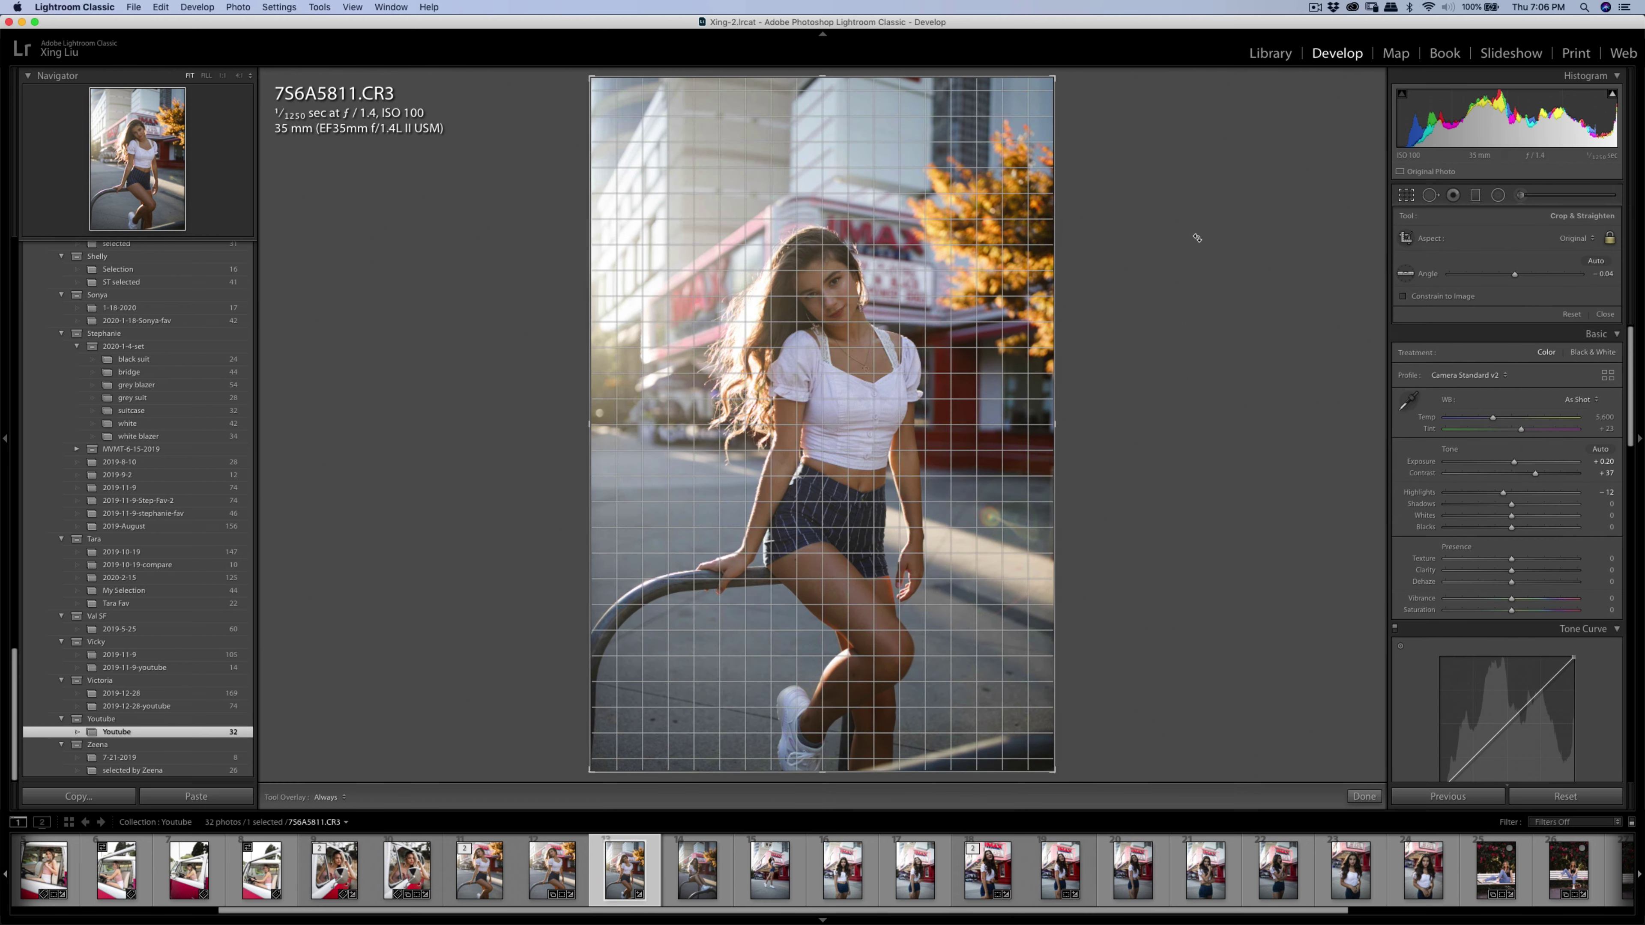
left_click_drag(1194, 239, 1186, 223)
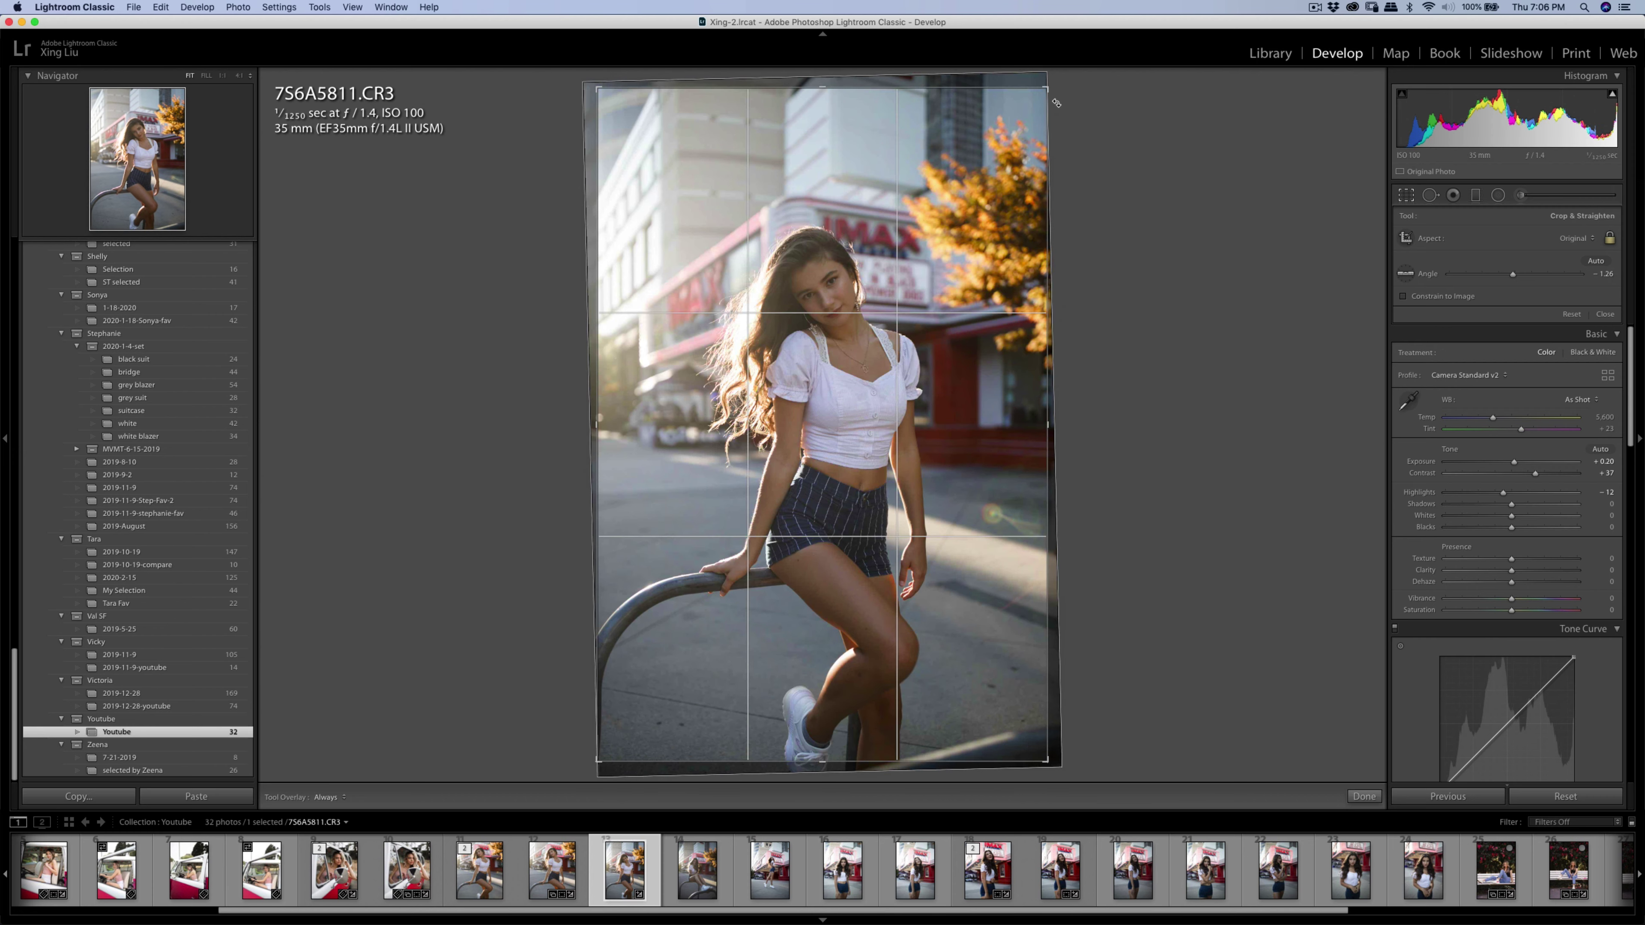
left_click_drag(1050, 88, 1042, 96)
left_click_drag(996, 146, 975, 146)
key("Return")
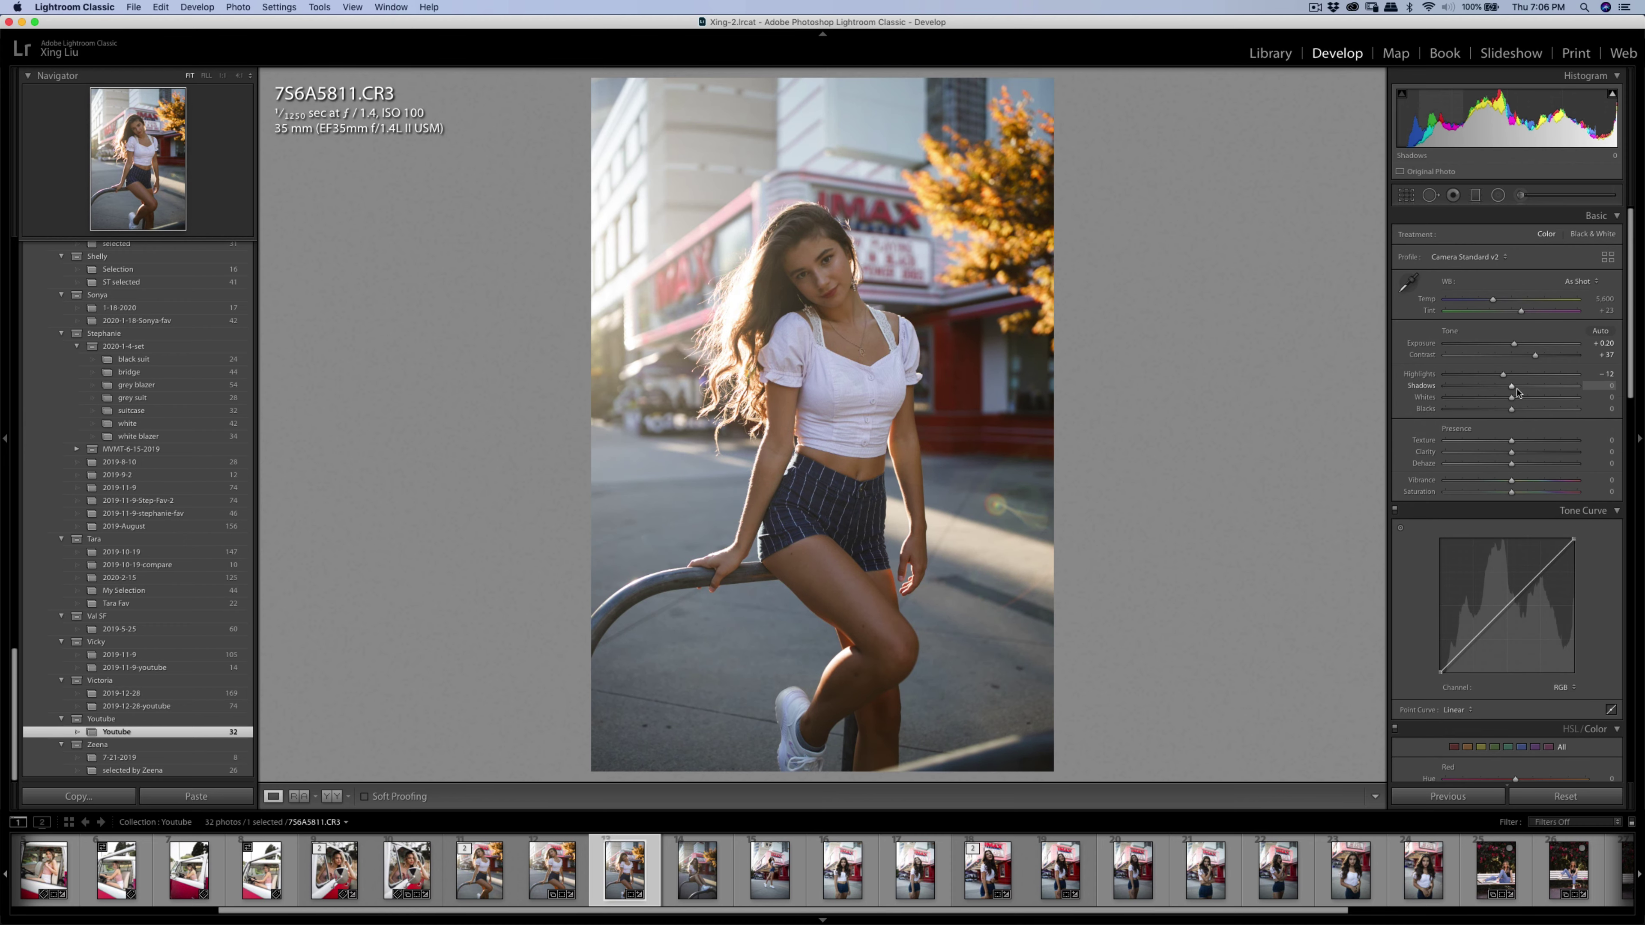
Set Shadows to +10 and heal the marks on the pavement on both sides of the woman's feet with Spot Removal.
left_click_drag(1511, 386, 1518, 389)
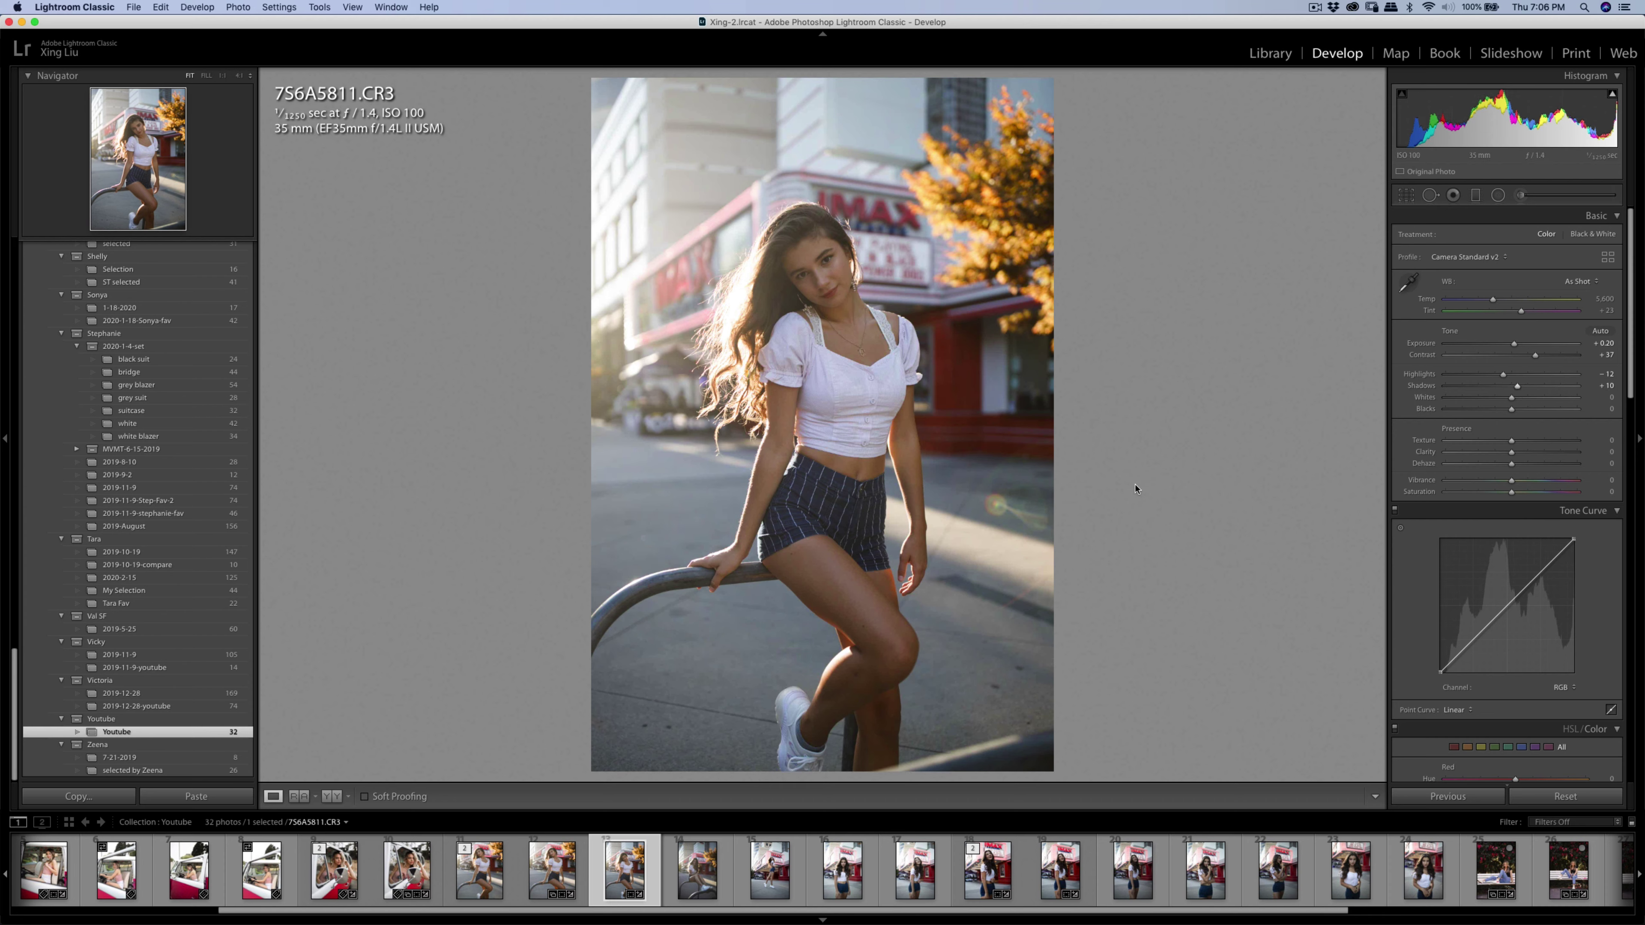
key("q")
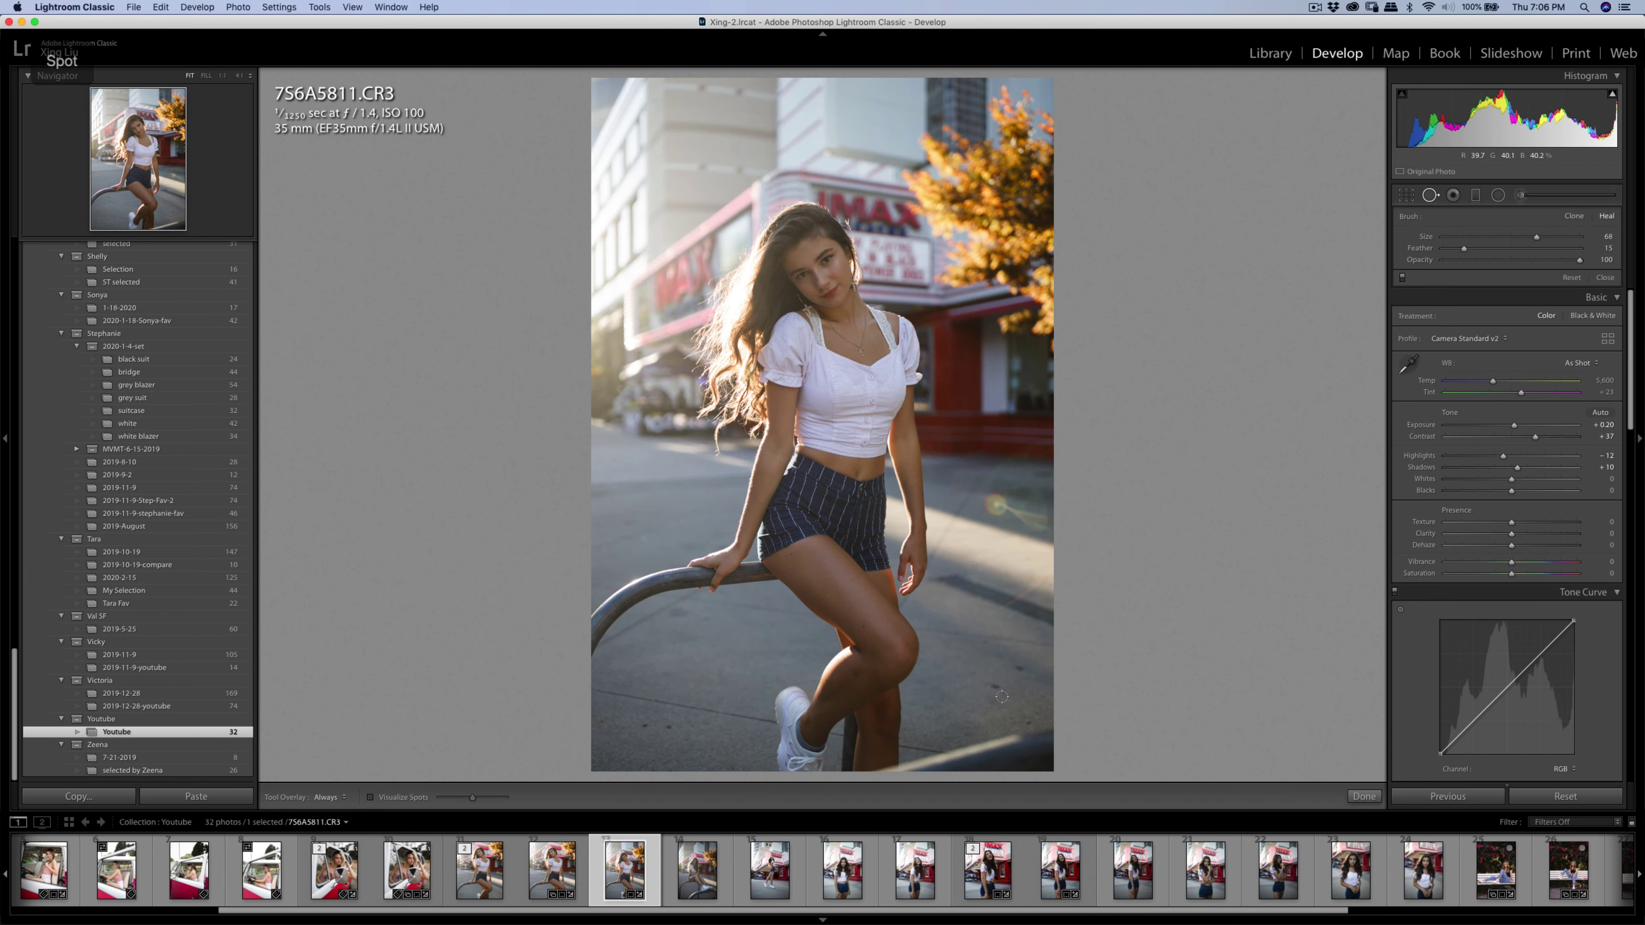
left_click(1020, 668)
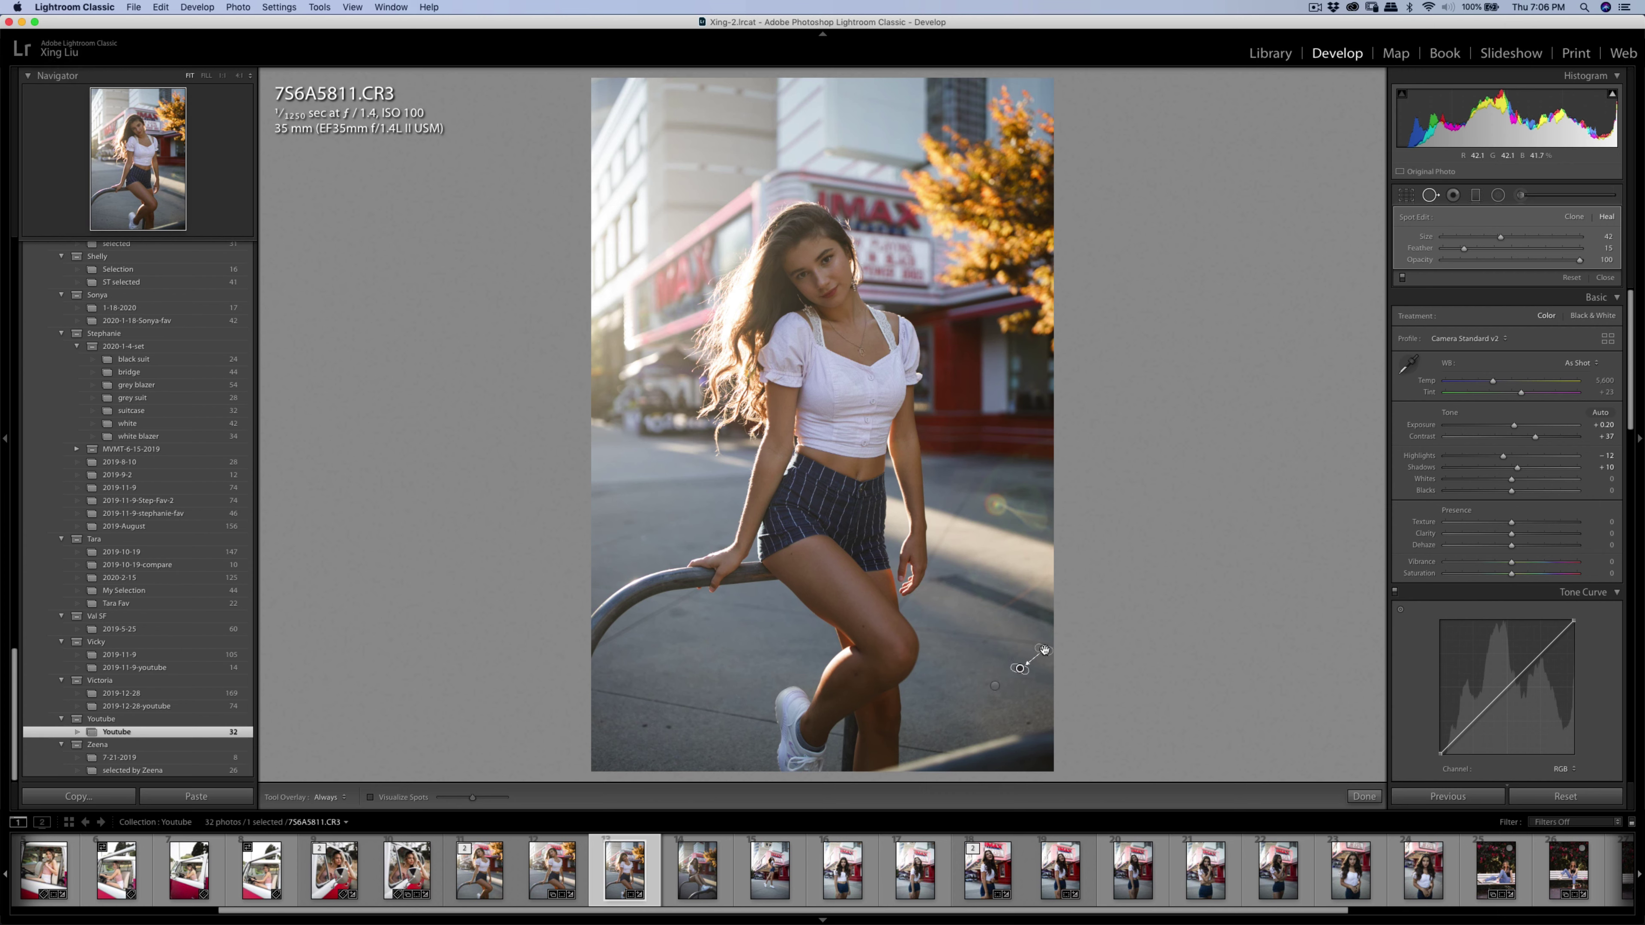
left_click_drag(1044, 650, 1028, 656)
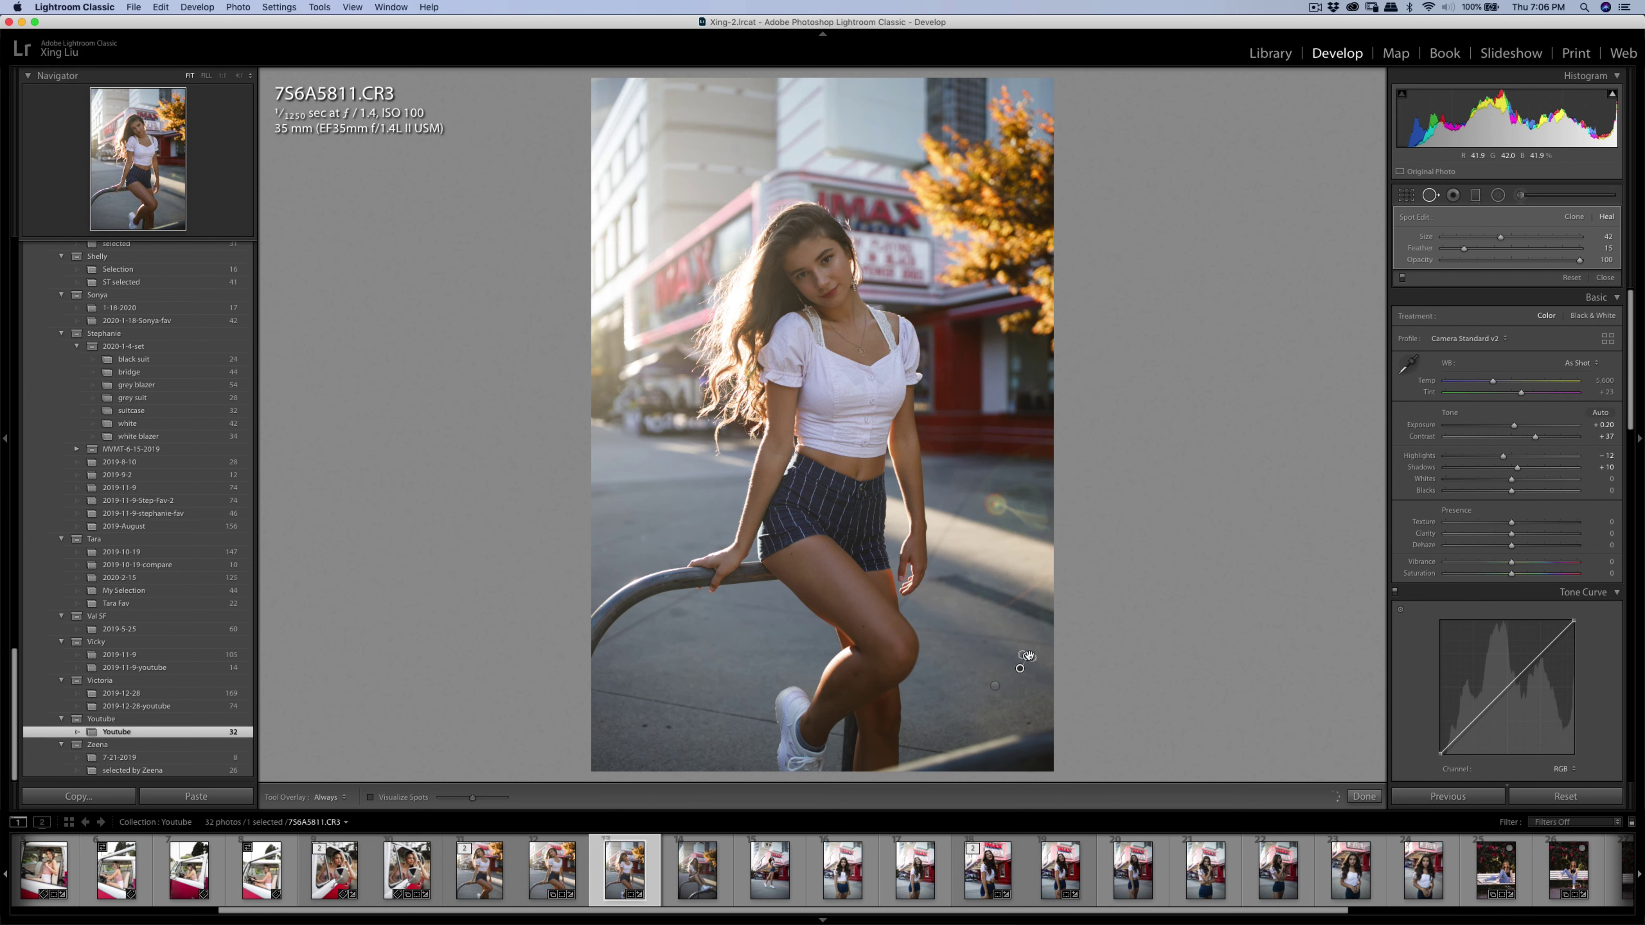
left_click(671, 727)
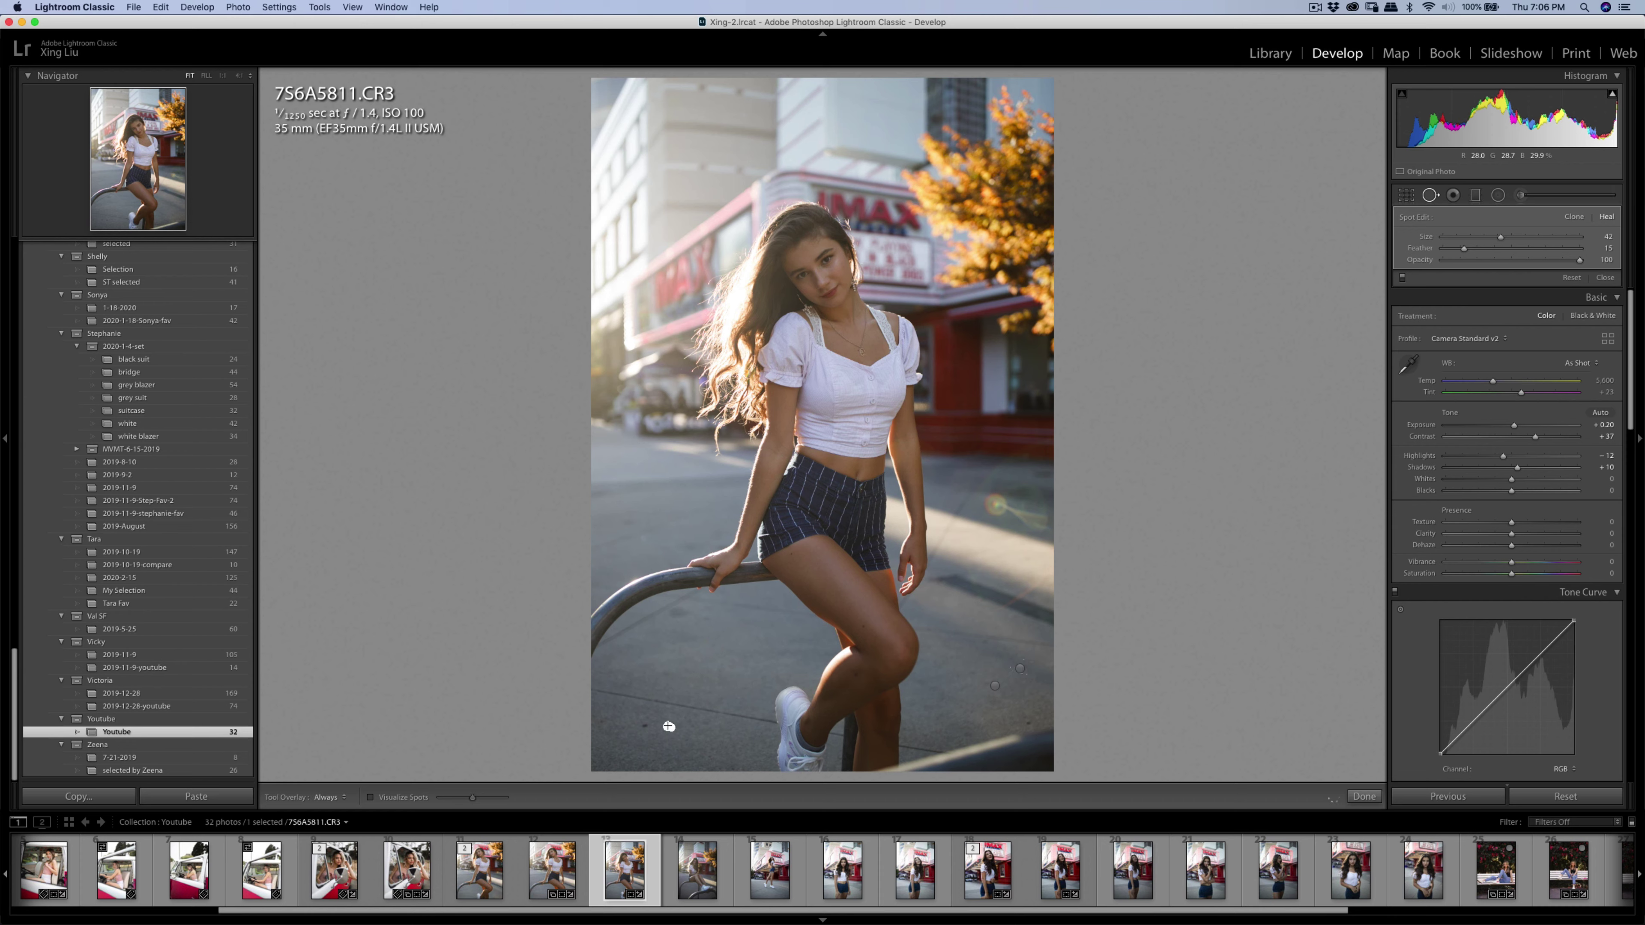
left_click(645, 727)
key("q")
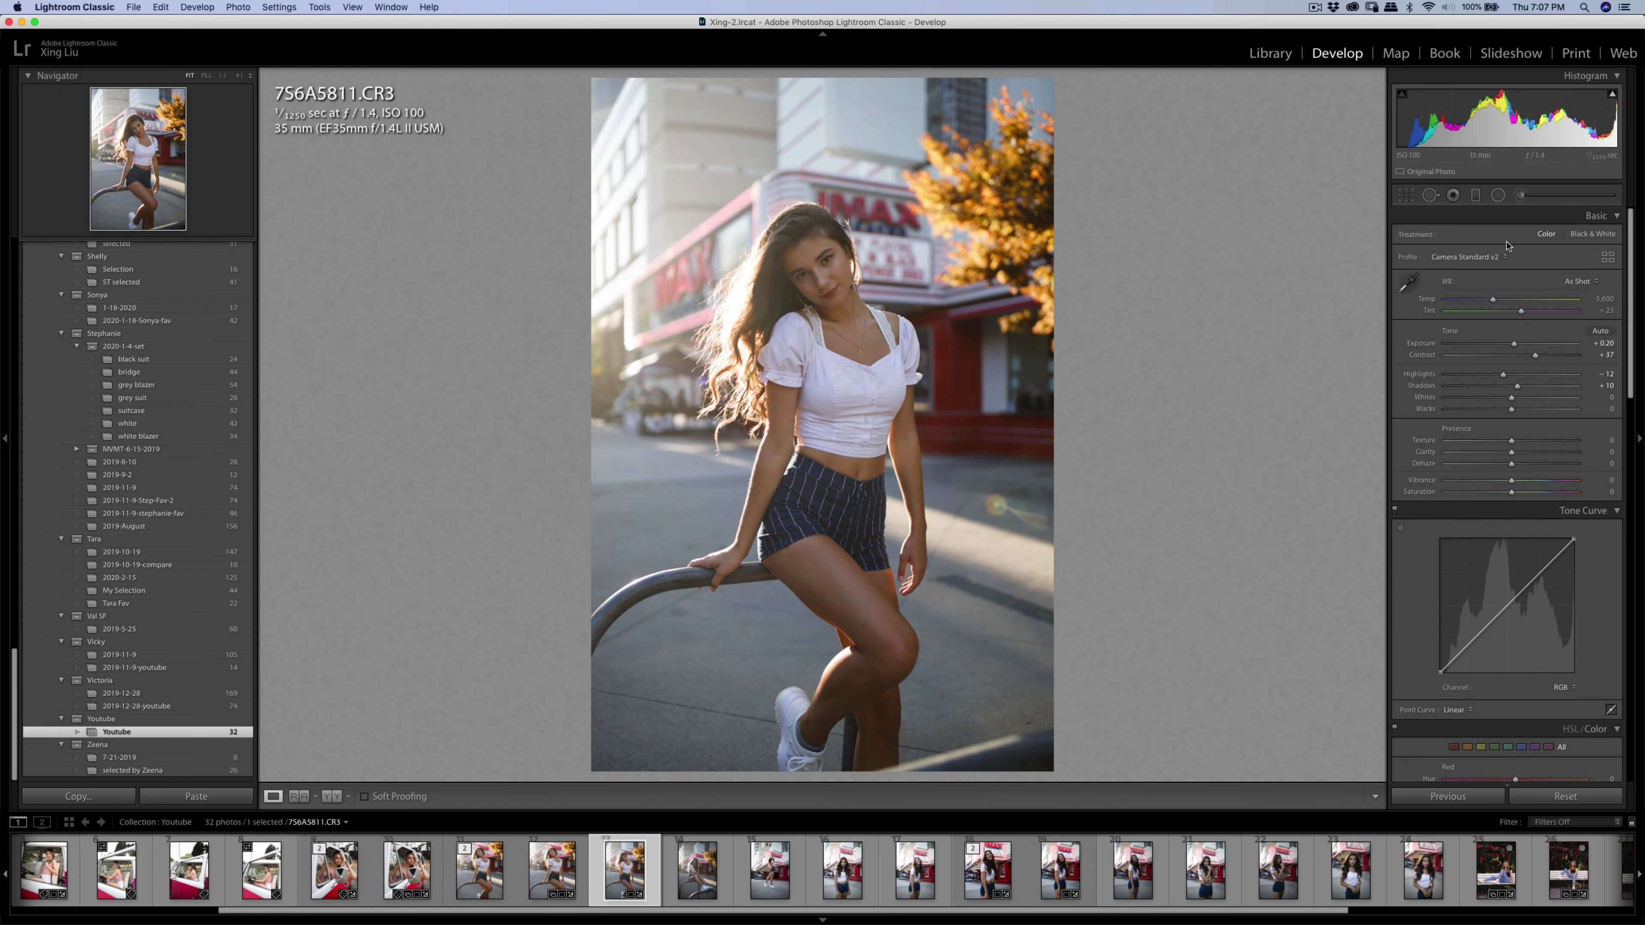
Paint a Shadows adjustment of about 18 over the woman's face with the Adjustment Brush.
left_click(1519, 196)
left_click(1485, 238)
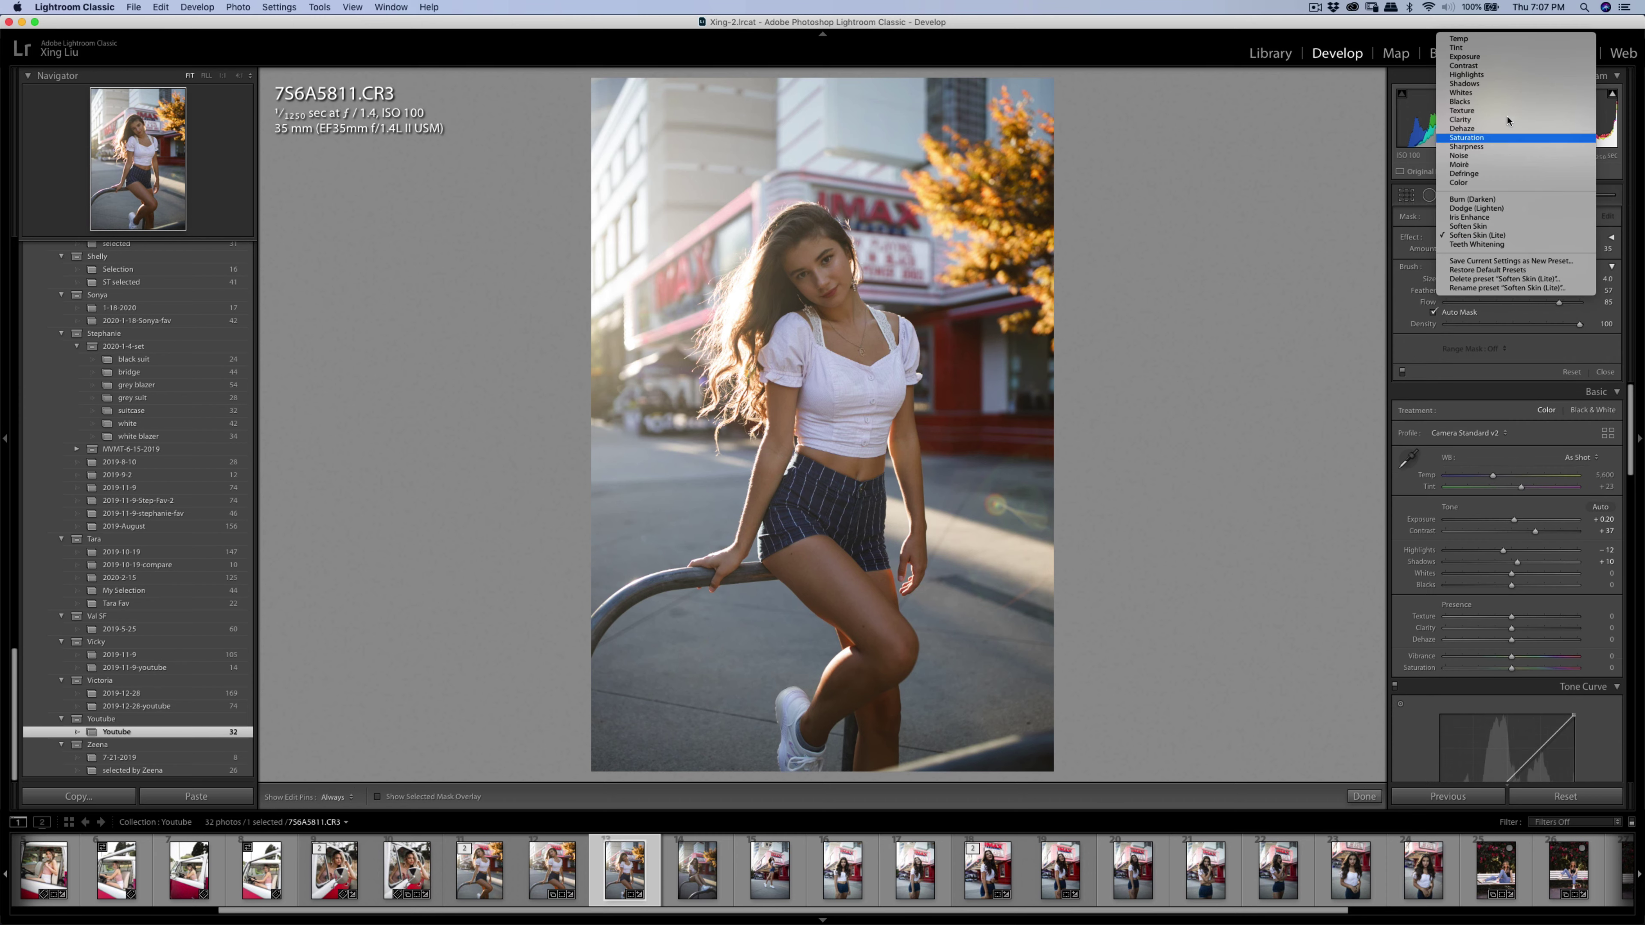
left_click(1497, 87)
left_click_drag(1529, 249, 1522, 253)
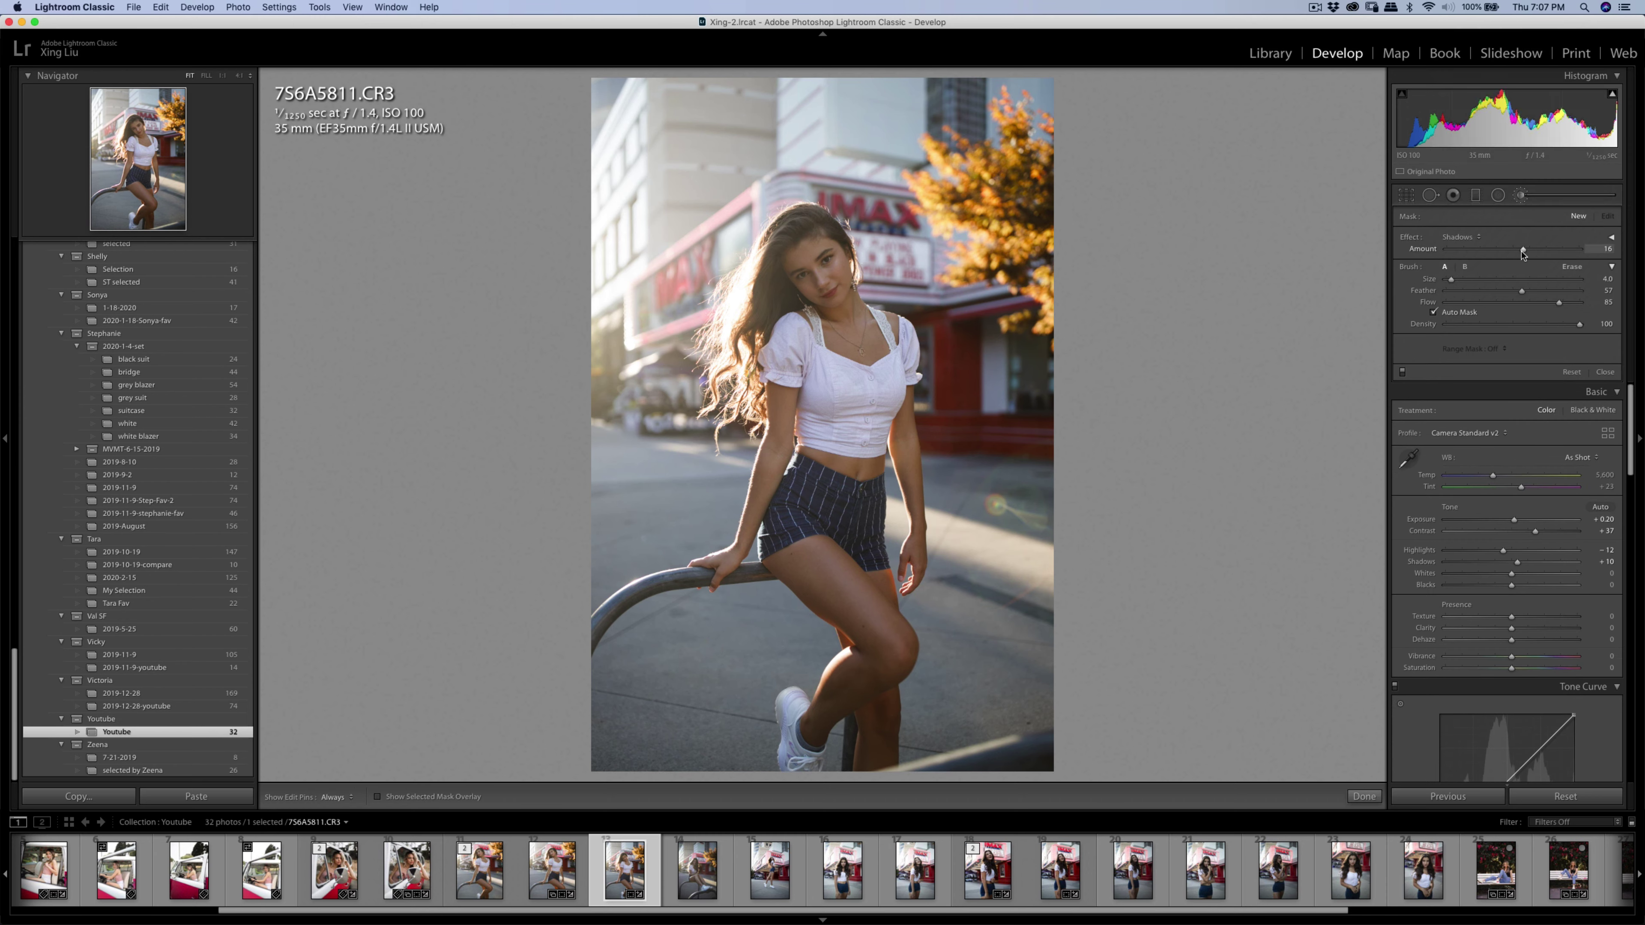
key("h")
scroll(832, 291, "up", 3)
left_click_drag(813, 329, 811, 326)
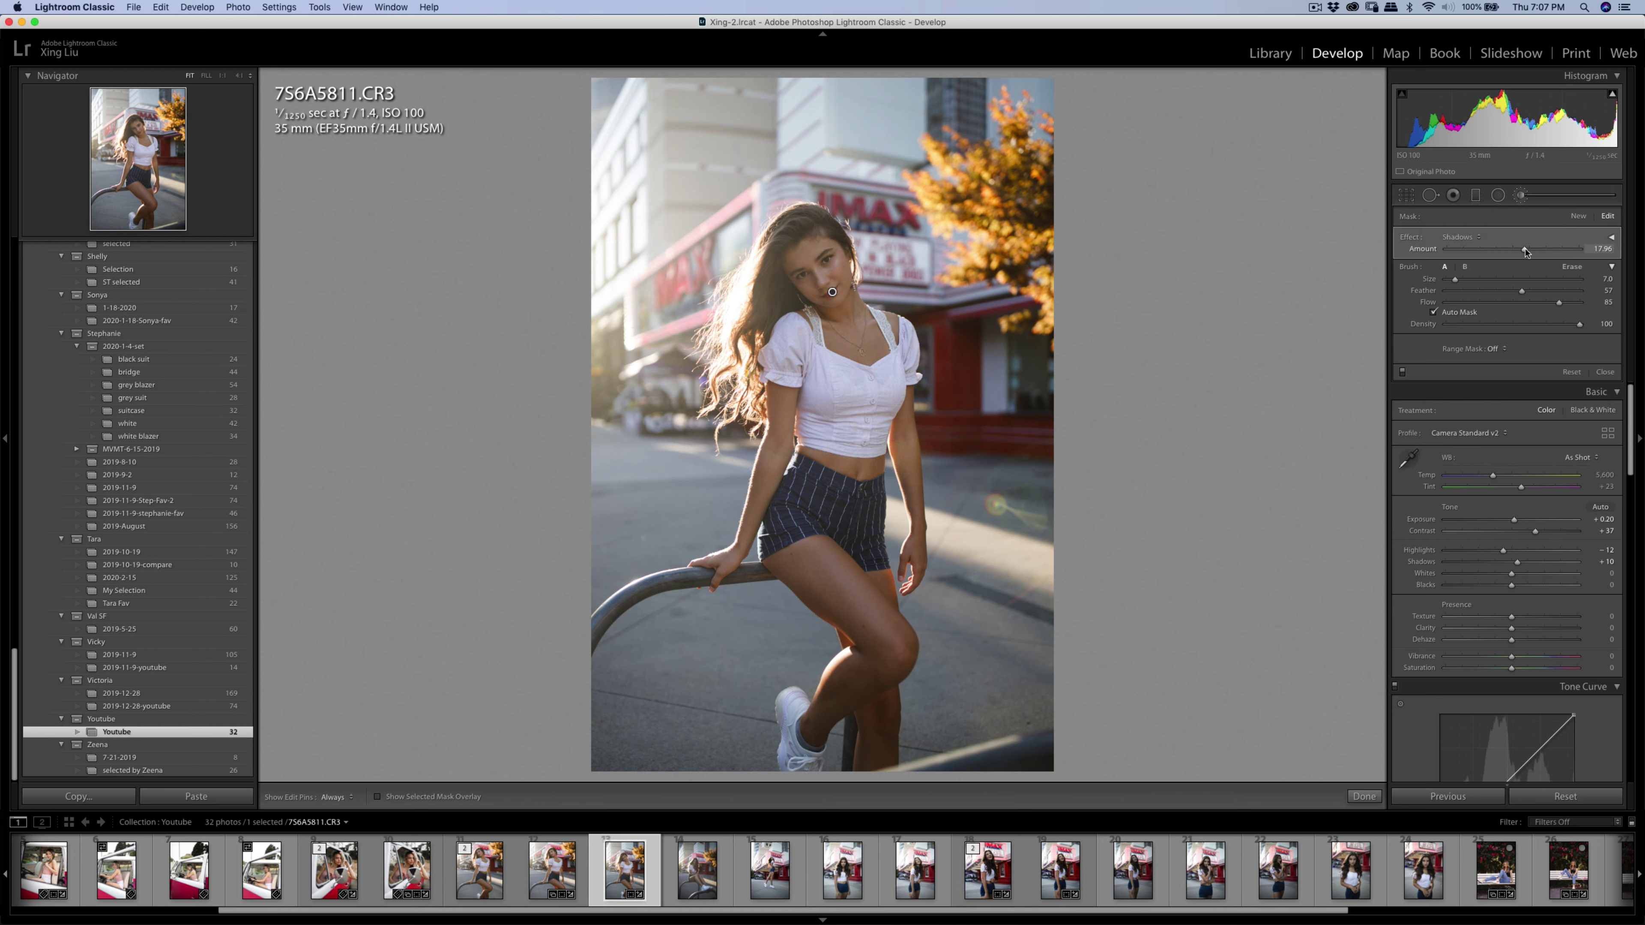
left_click_drag(1530, 252, 1530, 260)
key("h")
left_click(1521, 196)
Set Contrast to +45 and compare the photo with its unedited version.
left_click_drag(1537, 360, 1541, 359)
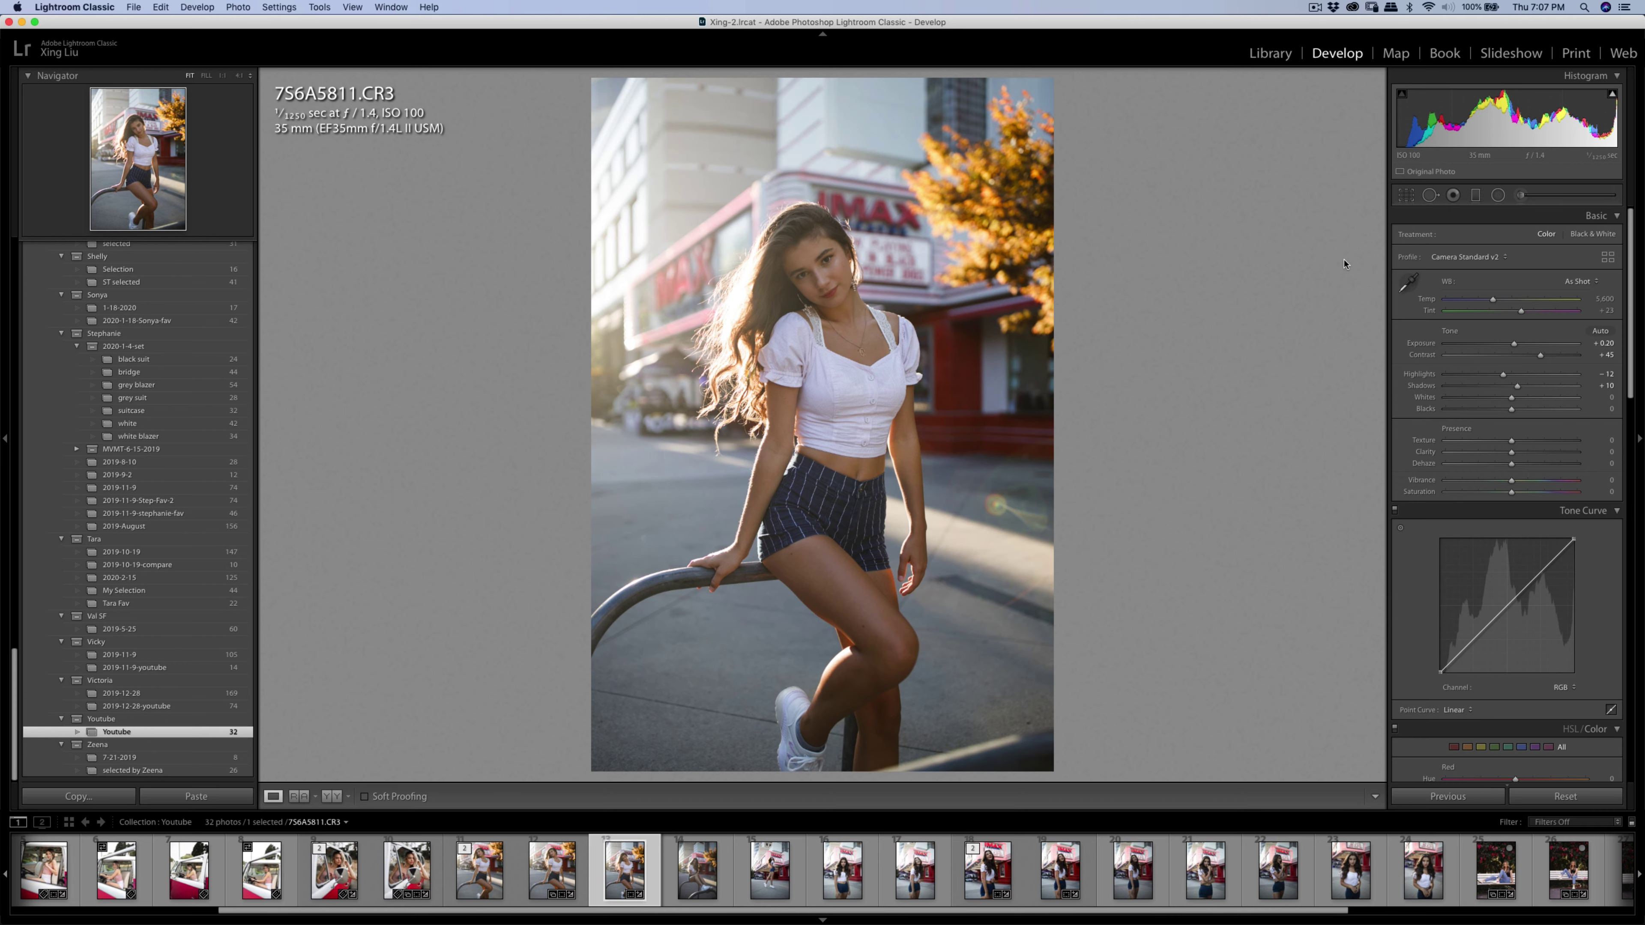
key("backslash")
key("backslash")
key("backslash")
key("backslash")
Shift the crop framing slightly and apply it.
left_click(1405, 195)
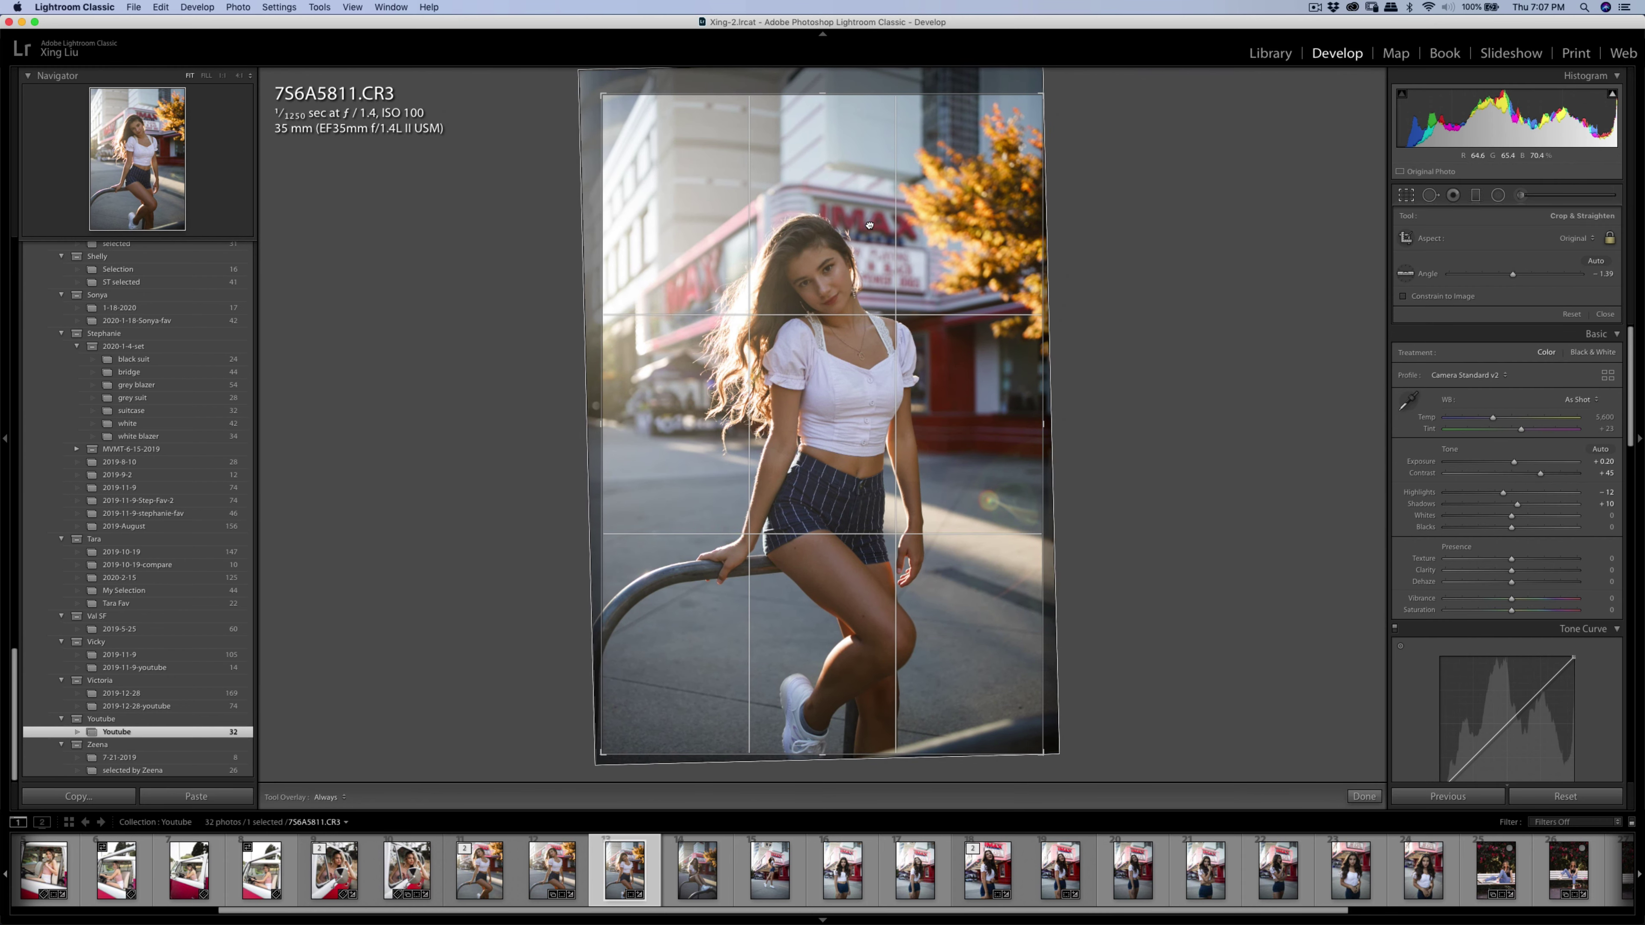
double_click(838, 273)
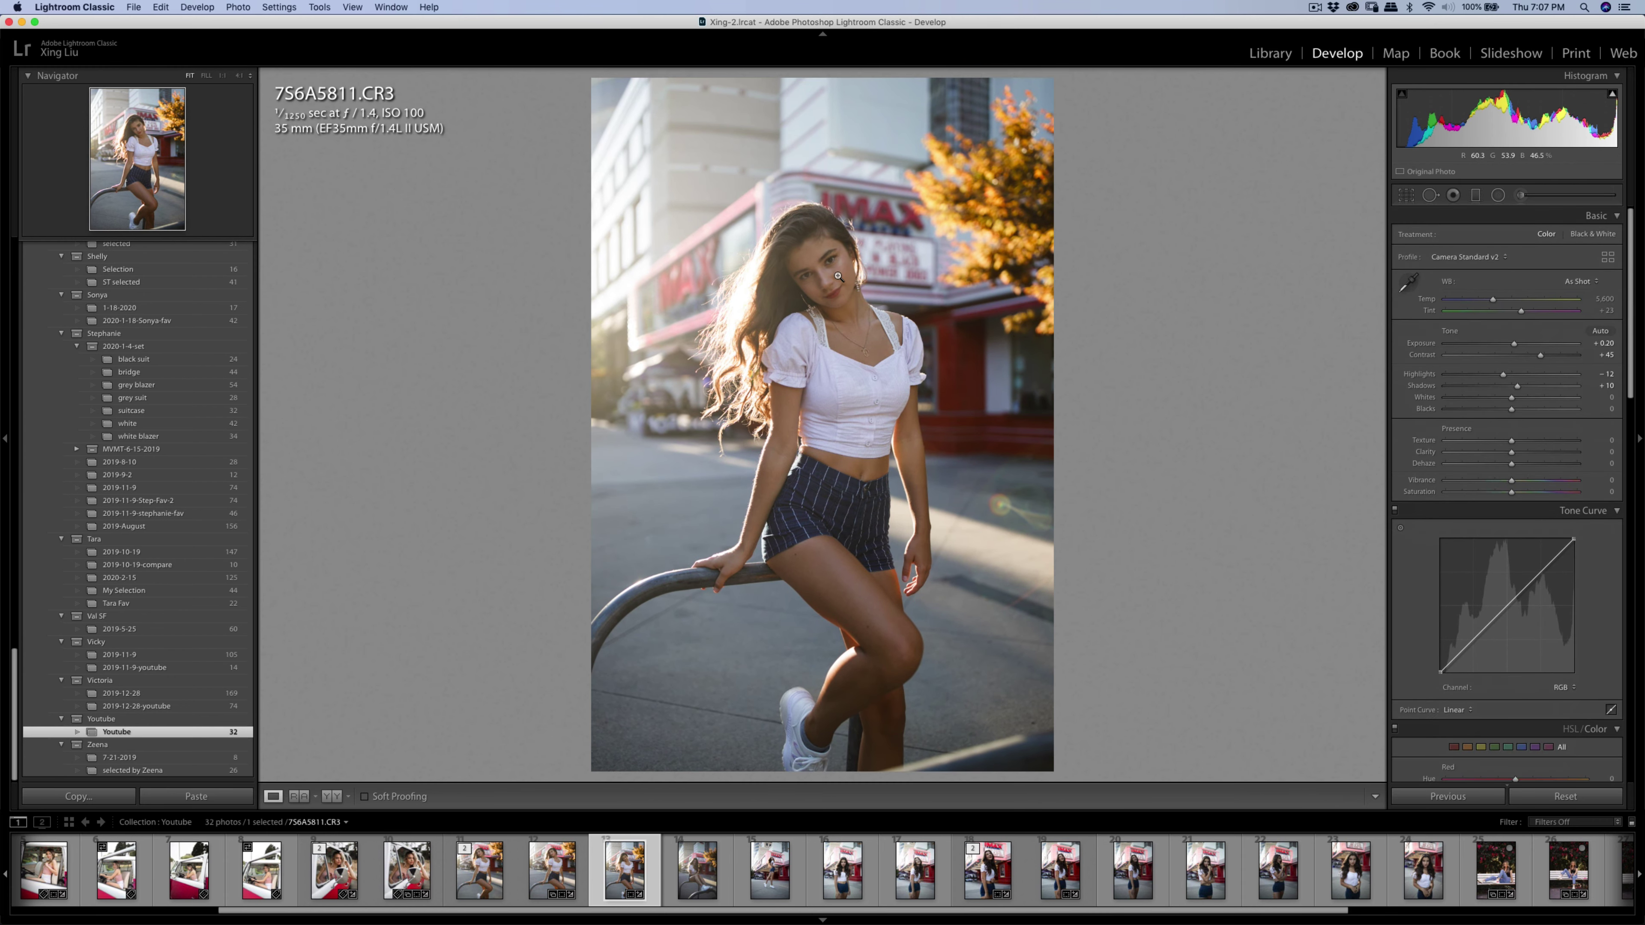
Send a copy of the photo with Lightroom adjustments to Portraiture3 for editing.
right_click(831, 279)
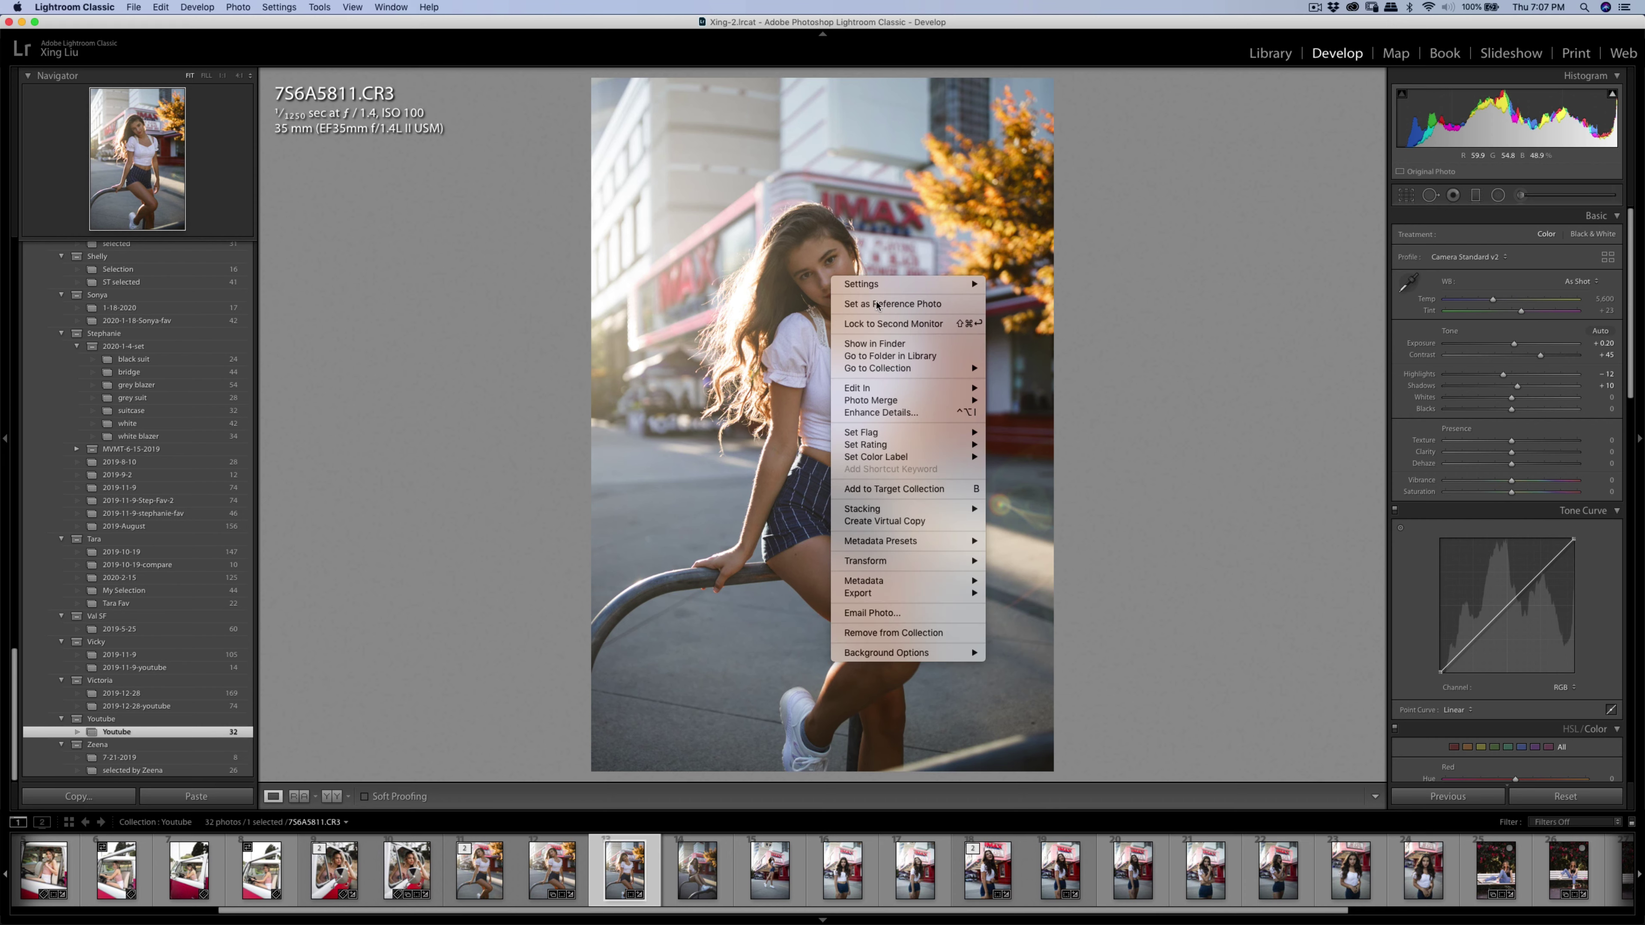
mouse_move(950, 389)
left_click(1087, 422)
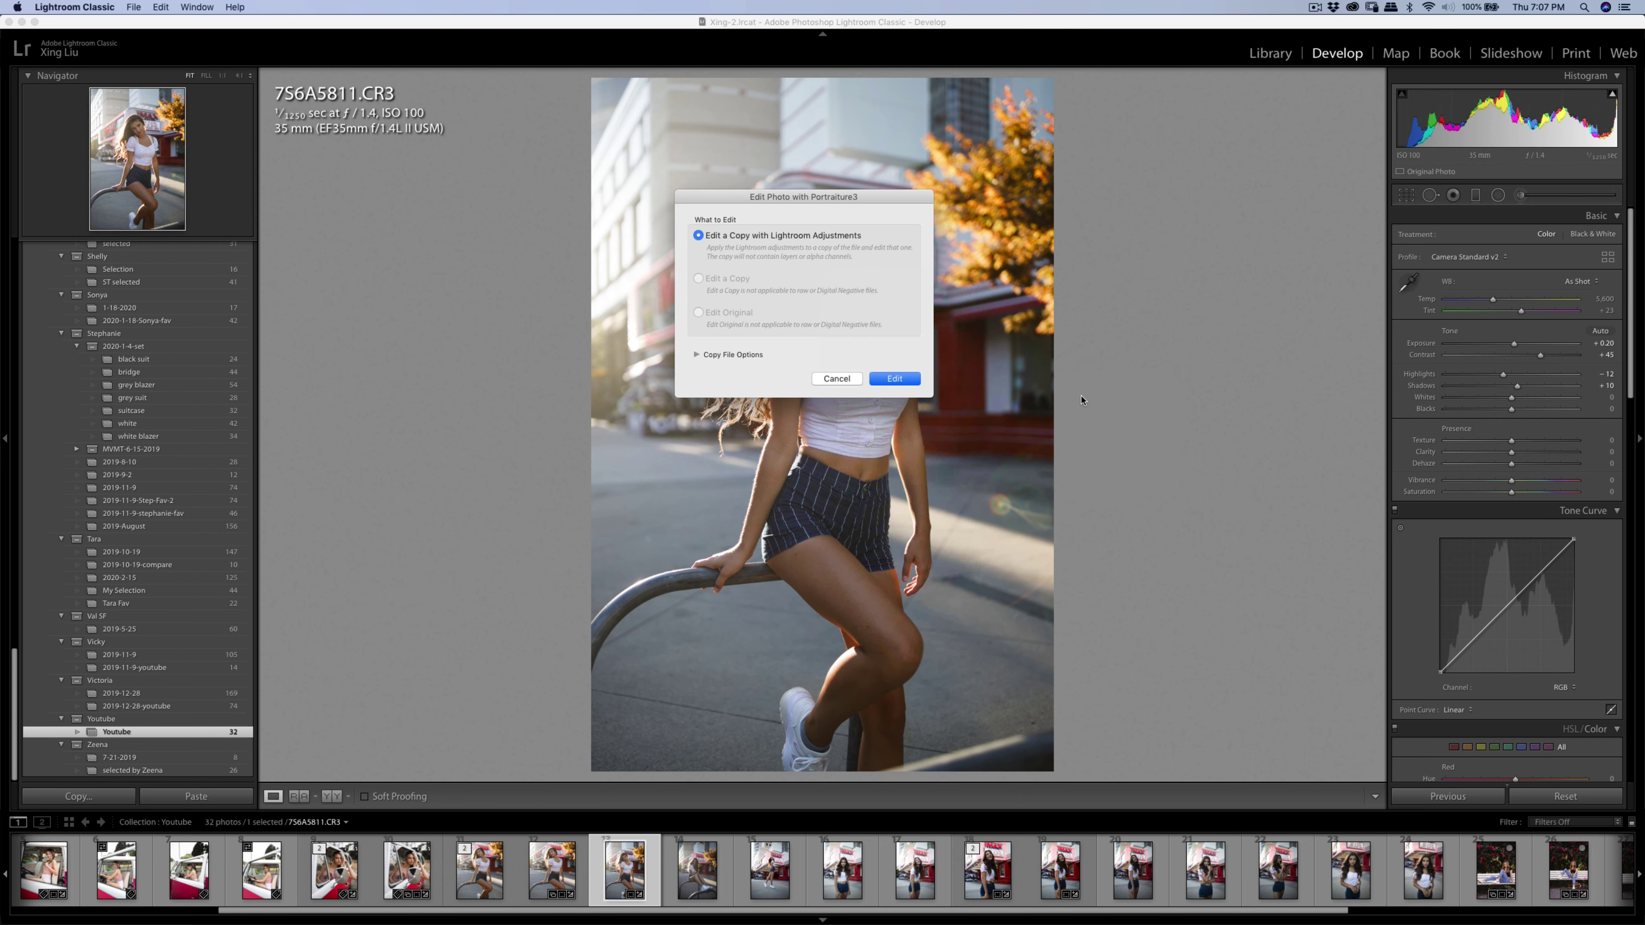
left_click(910, 385)
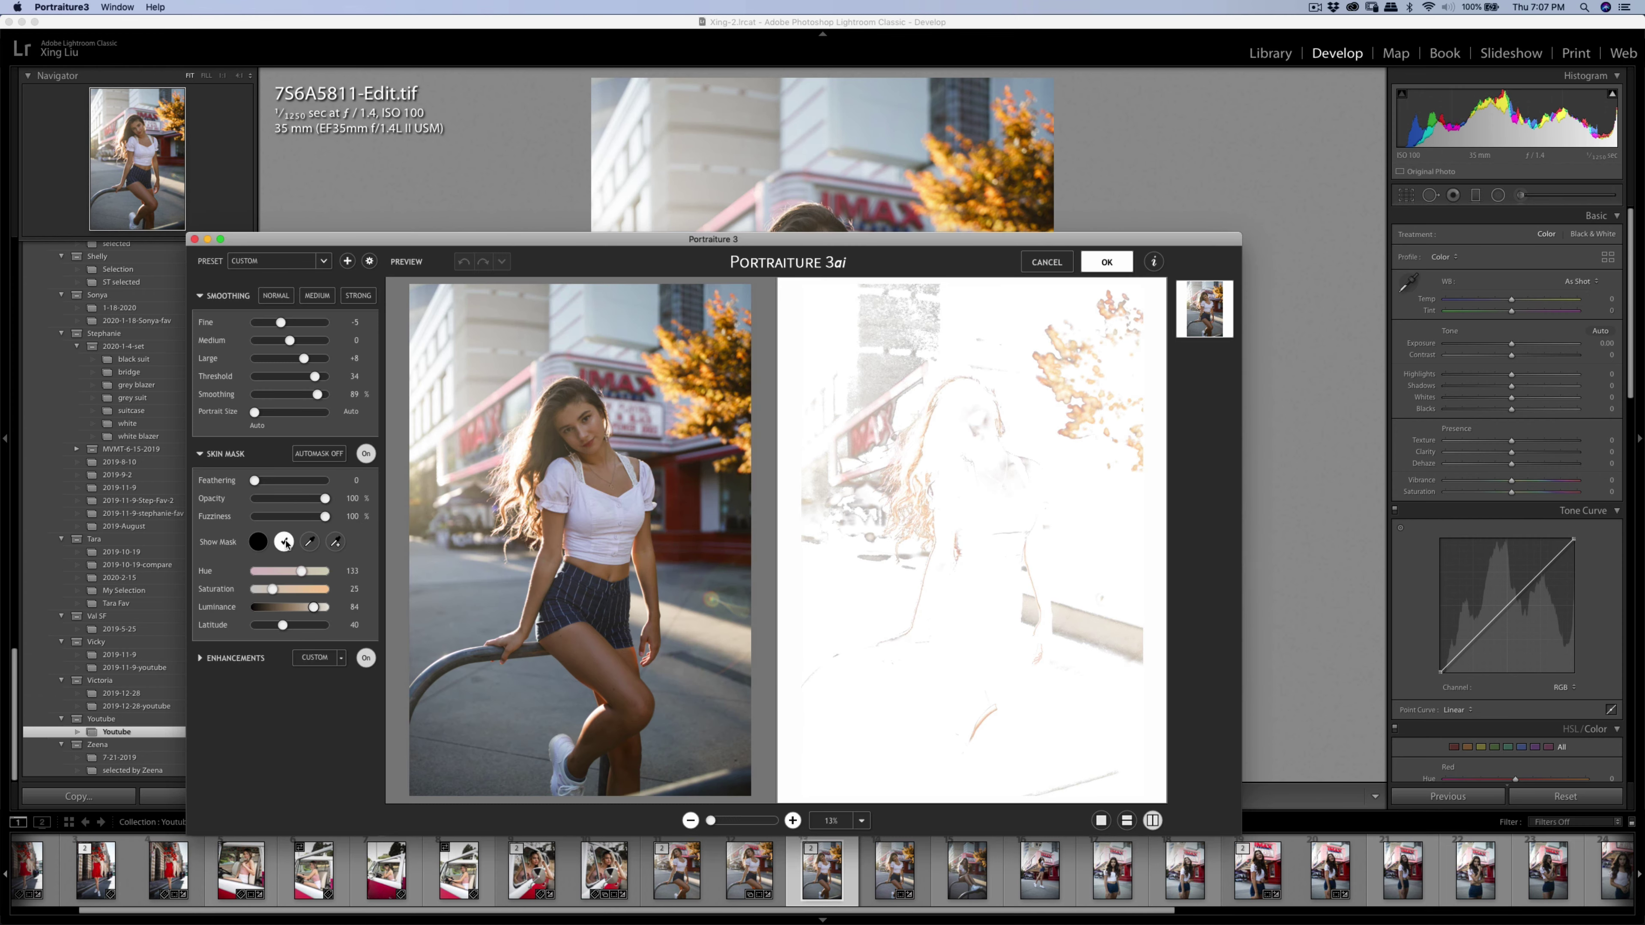
Sample the woman's skin tone for the Portraiture skin mask and apply the smoothing to the photo.
left_click(336, 541)
left_click(247, 587)
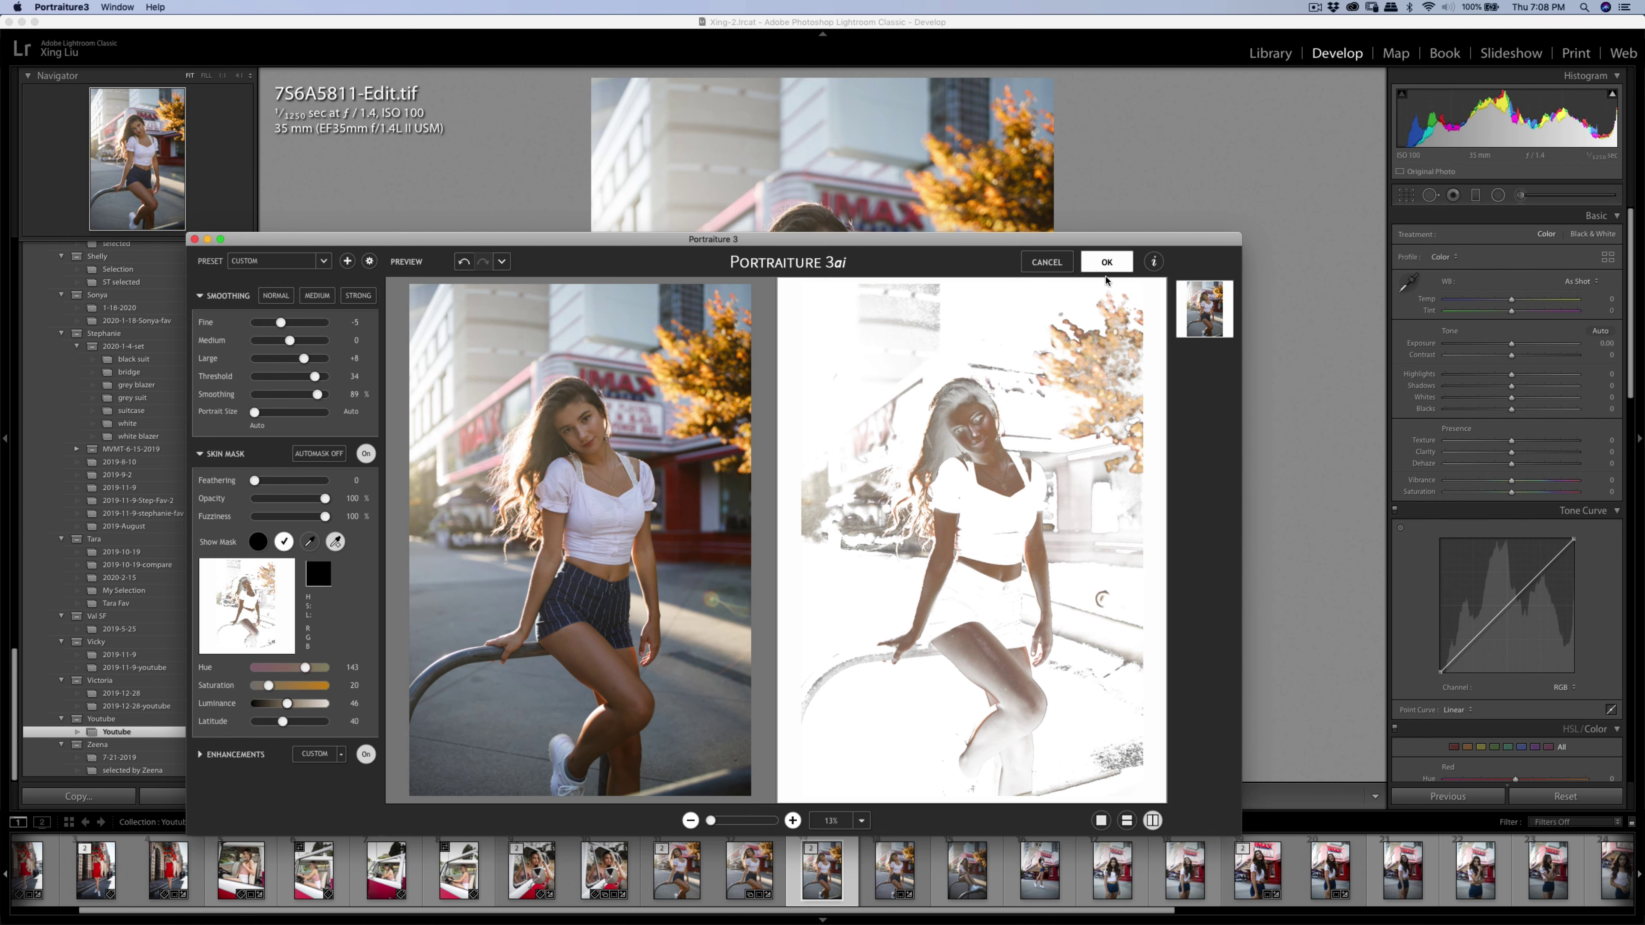
left_click(1106, 264)
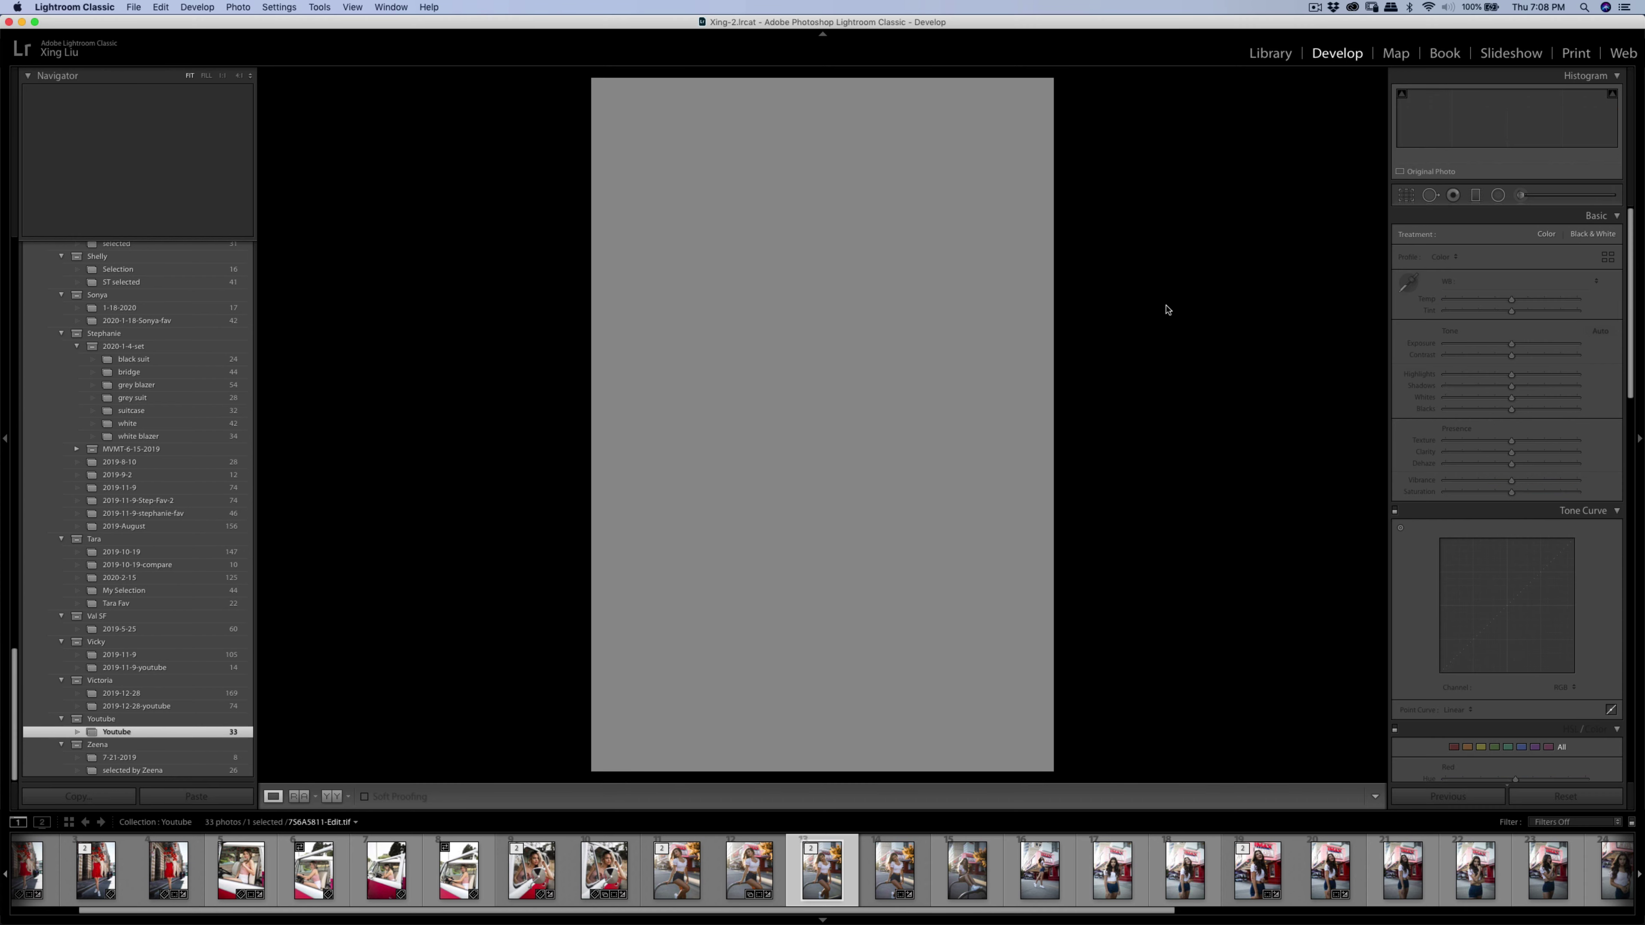
Export the retouched copy 756A5811-Edit.tif.
key("cmd+shift+e")
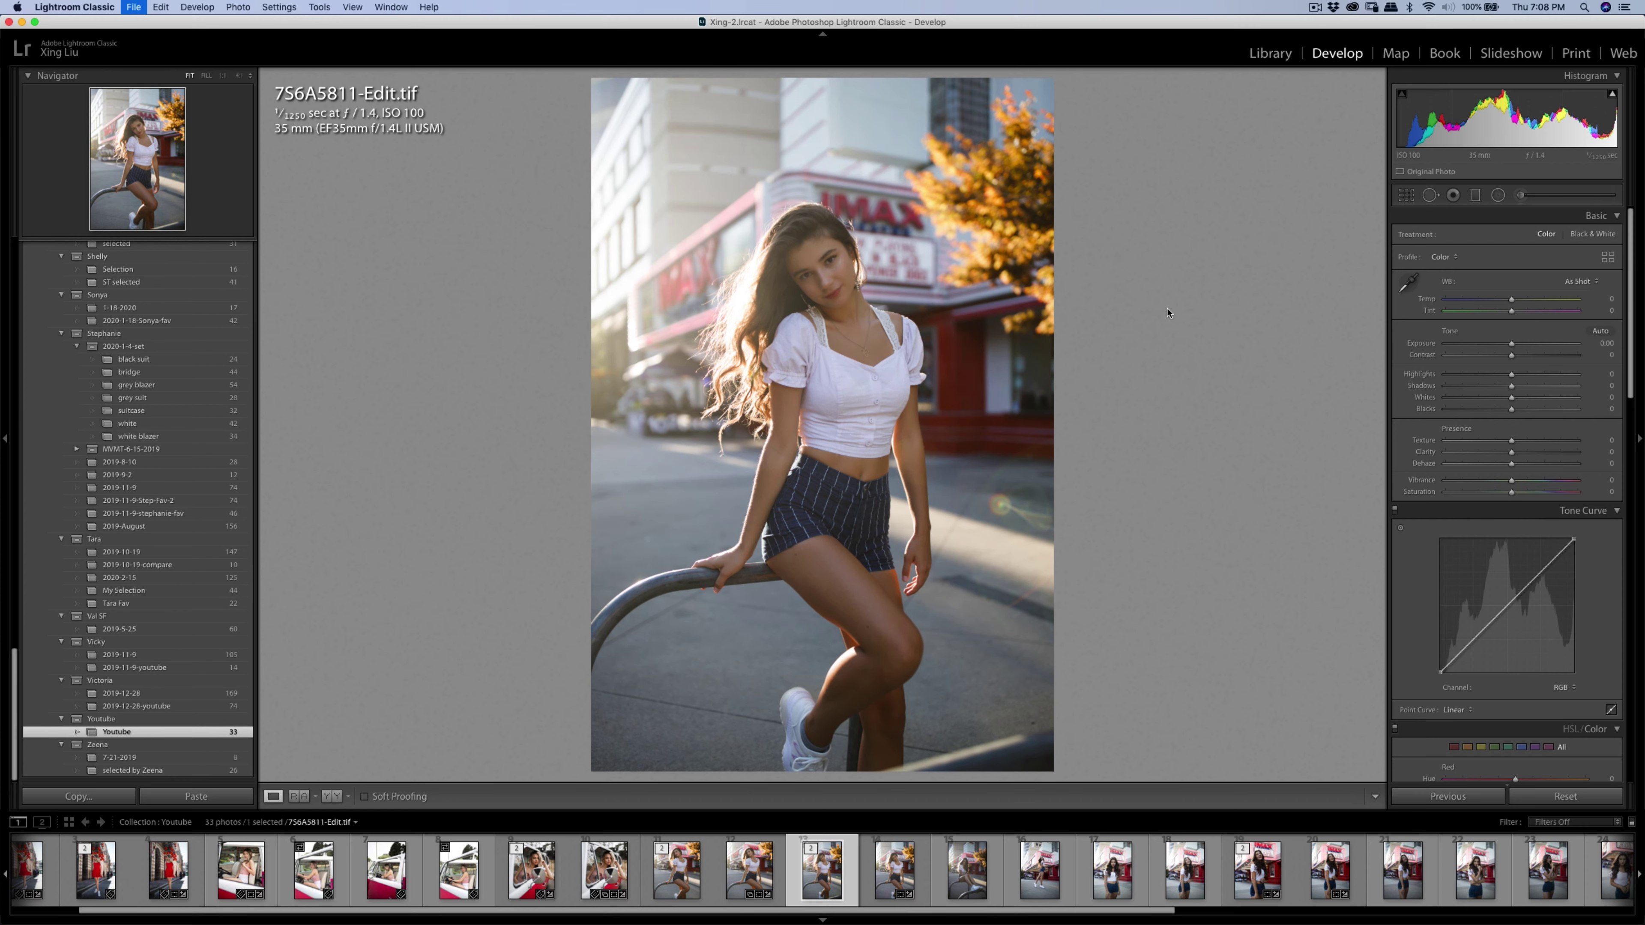
left_click(1062, 498)
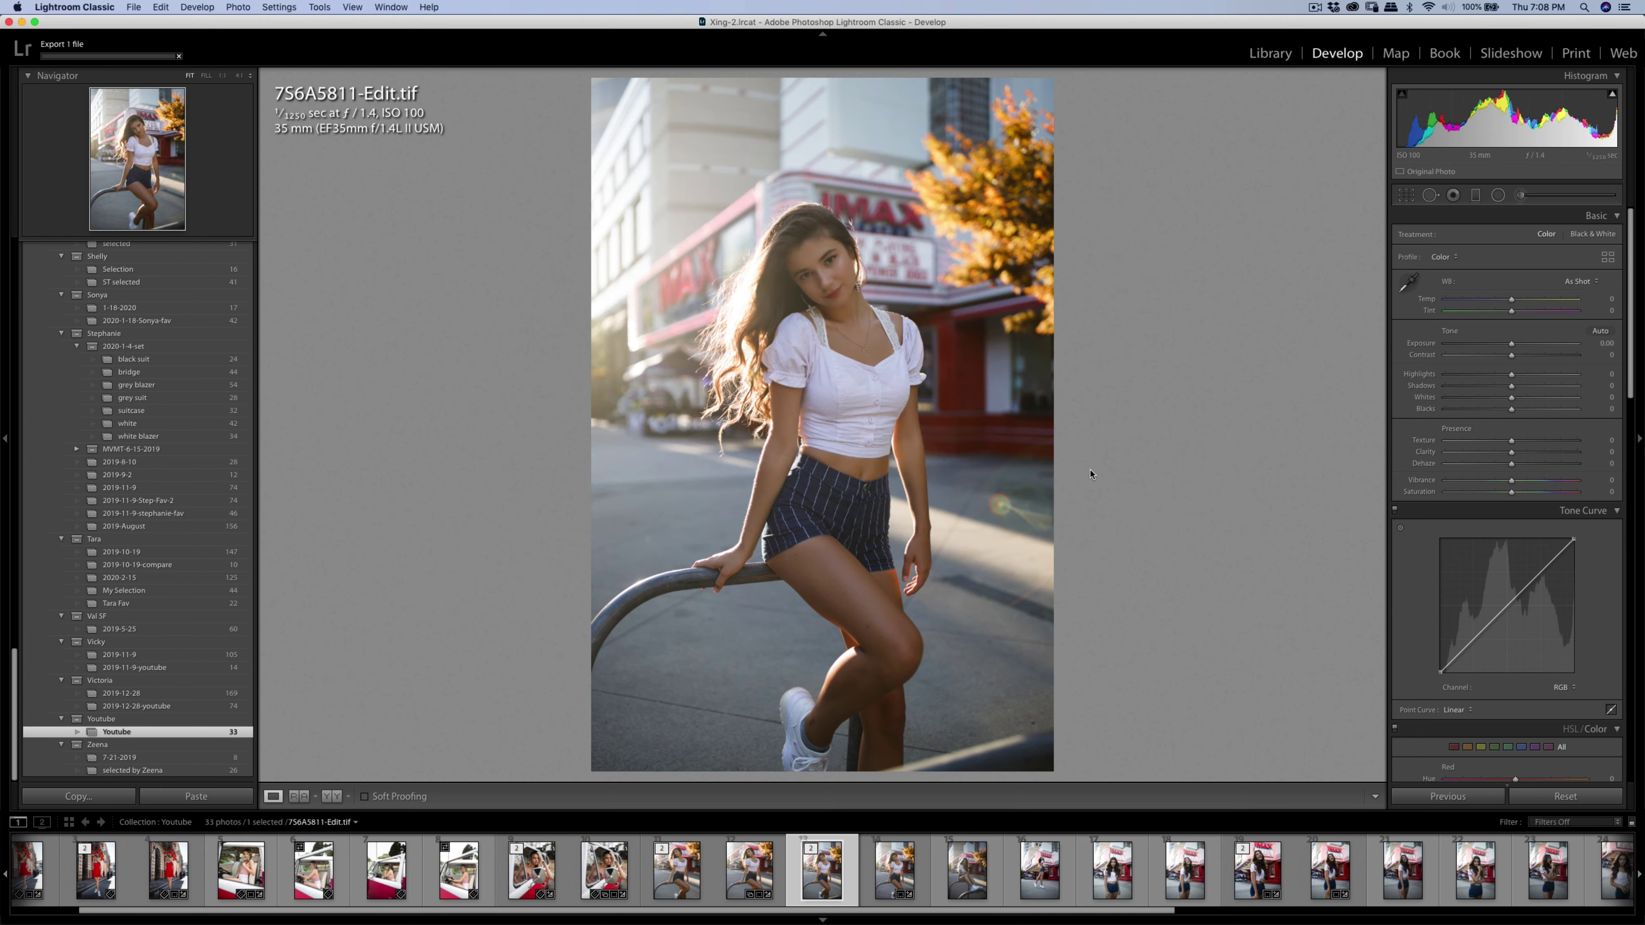
Switch to photo 756A5841.CR3 and set Exposure to +0.25, Contrast to +19 and Highlights to -13.
key("Right")
key("Right")
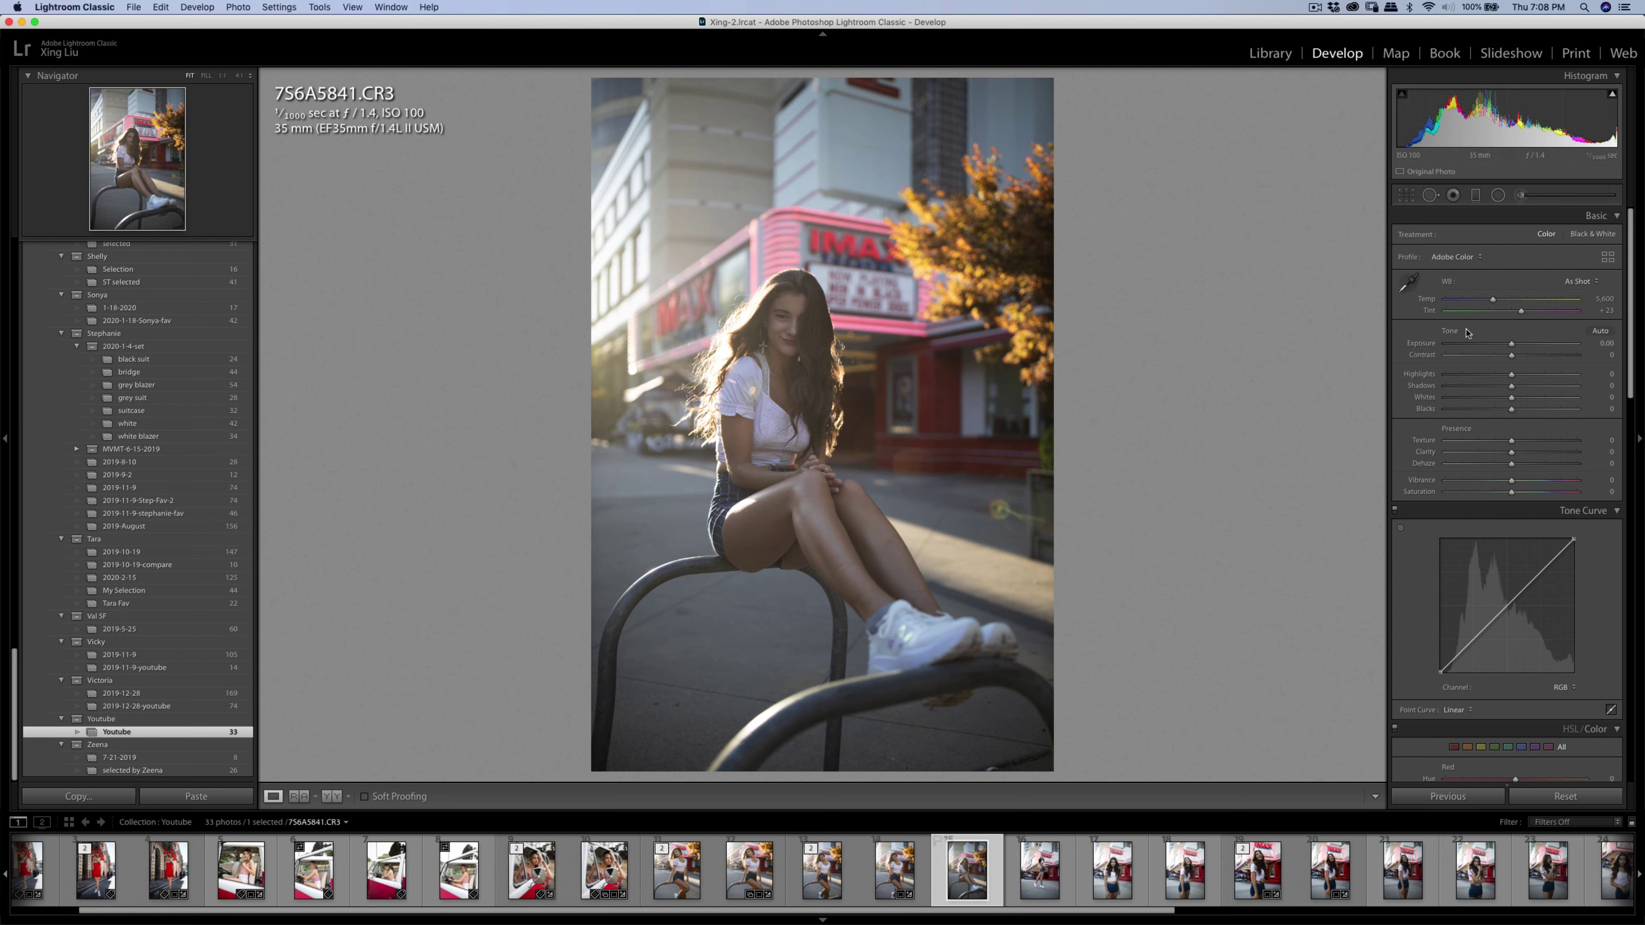
mouse_move(1512, 344)
left_mouse_down()
mouse_move(1525, 357)
mouse_move(1502, 375)
left_mouse_up()
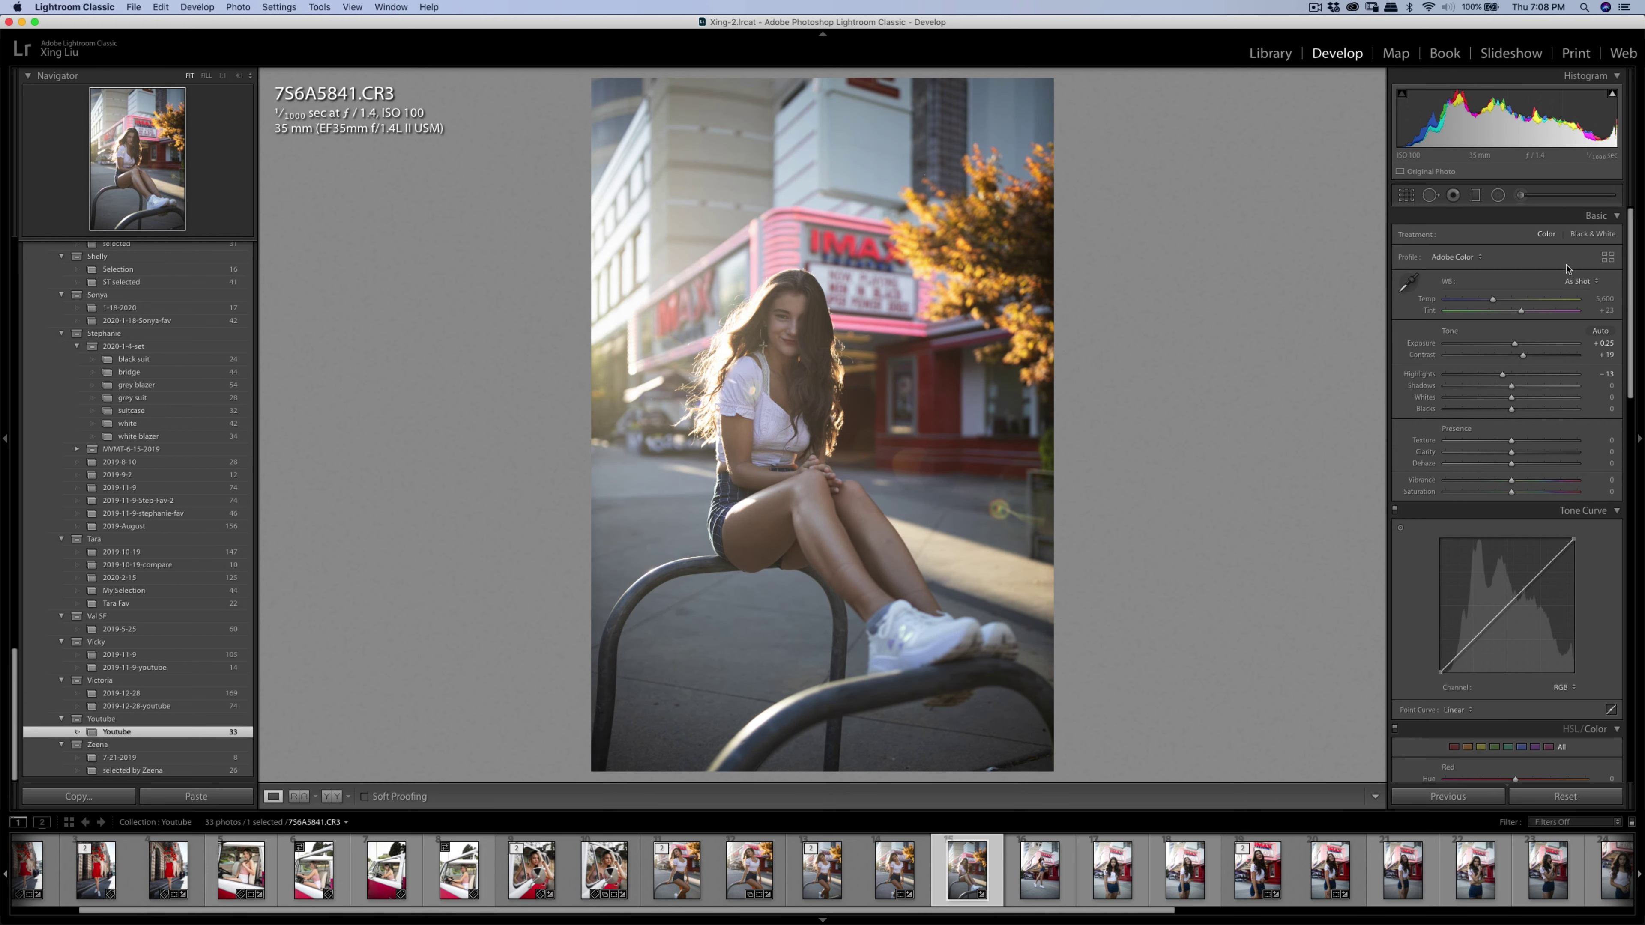
Apply the Camera Standard v2 profile to the photo of the seated woman and close the profile browser.
left_click(1608, 258)
left_click(1509, 785)
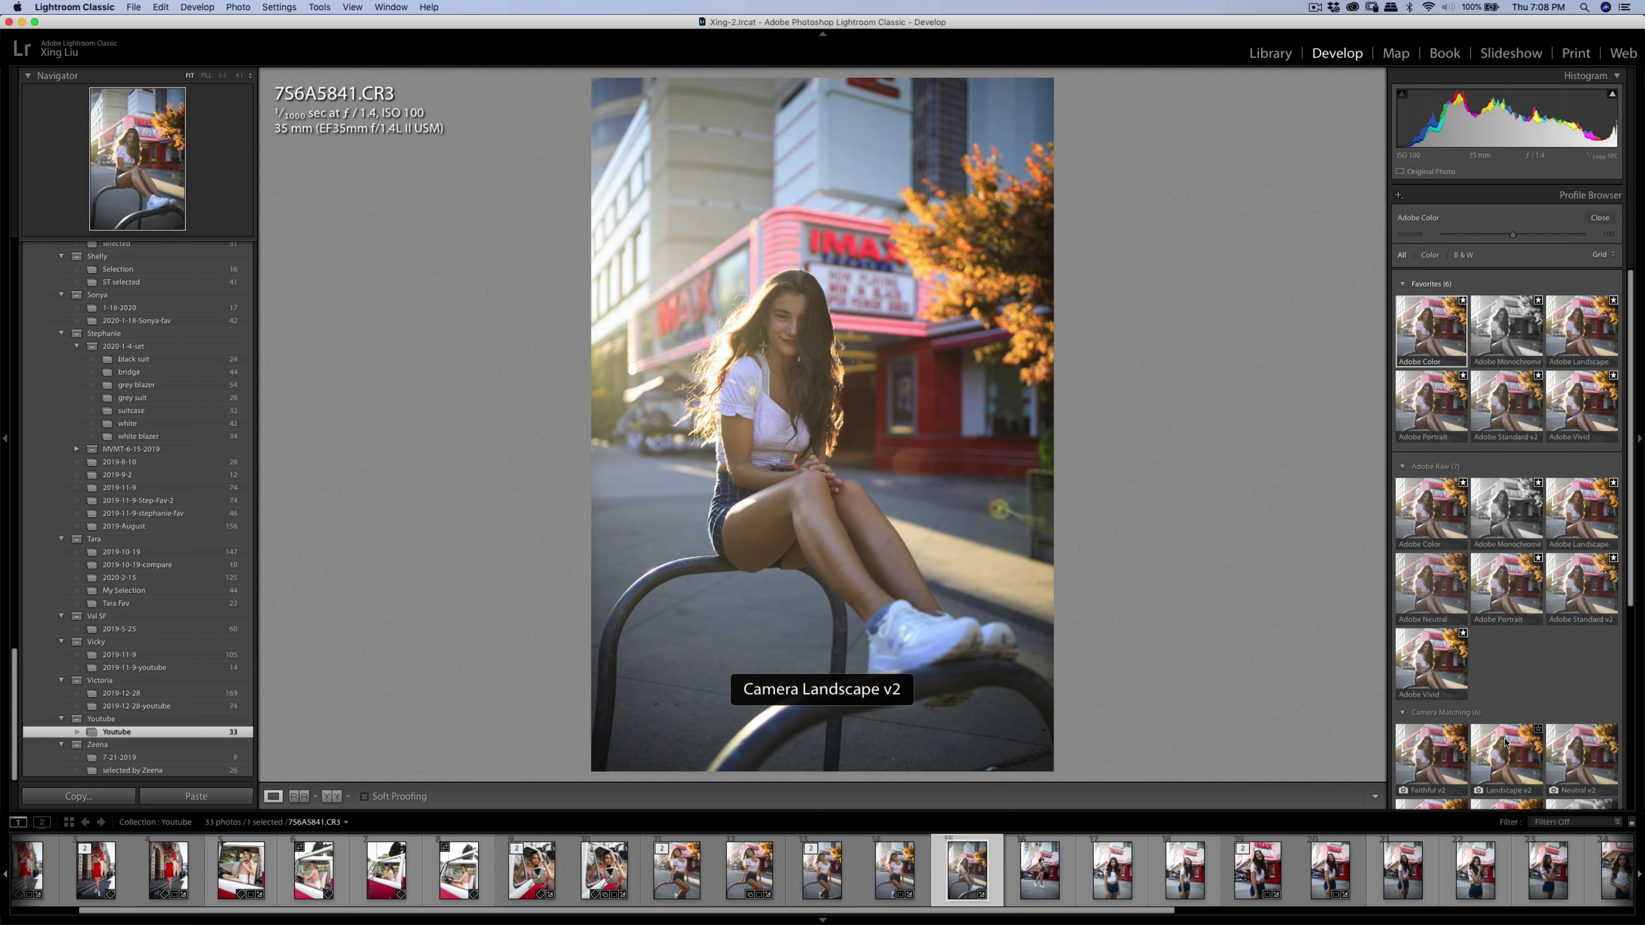
scroll(1511, 710, "down", 2)
left_click(1507, 740)
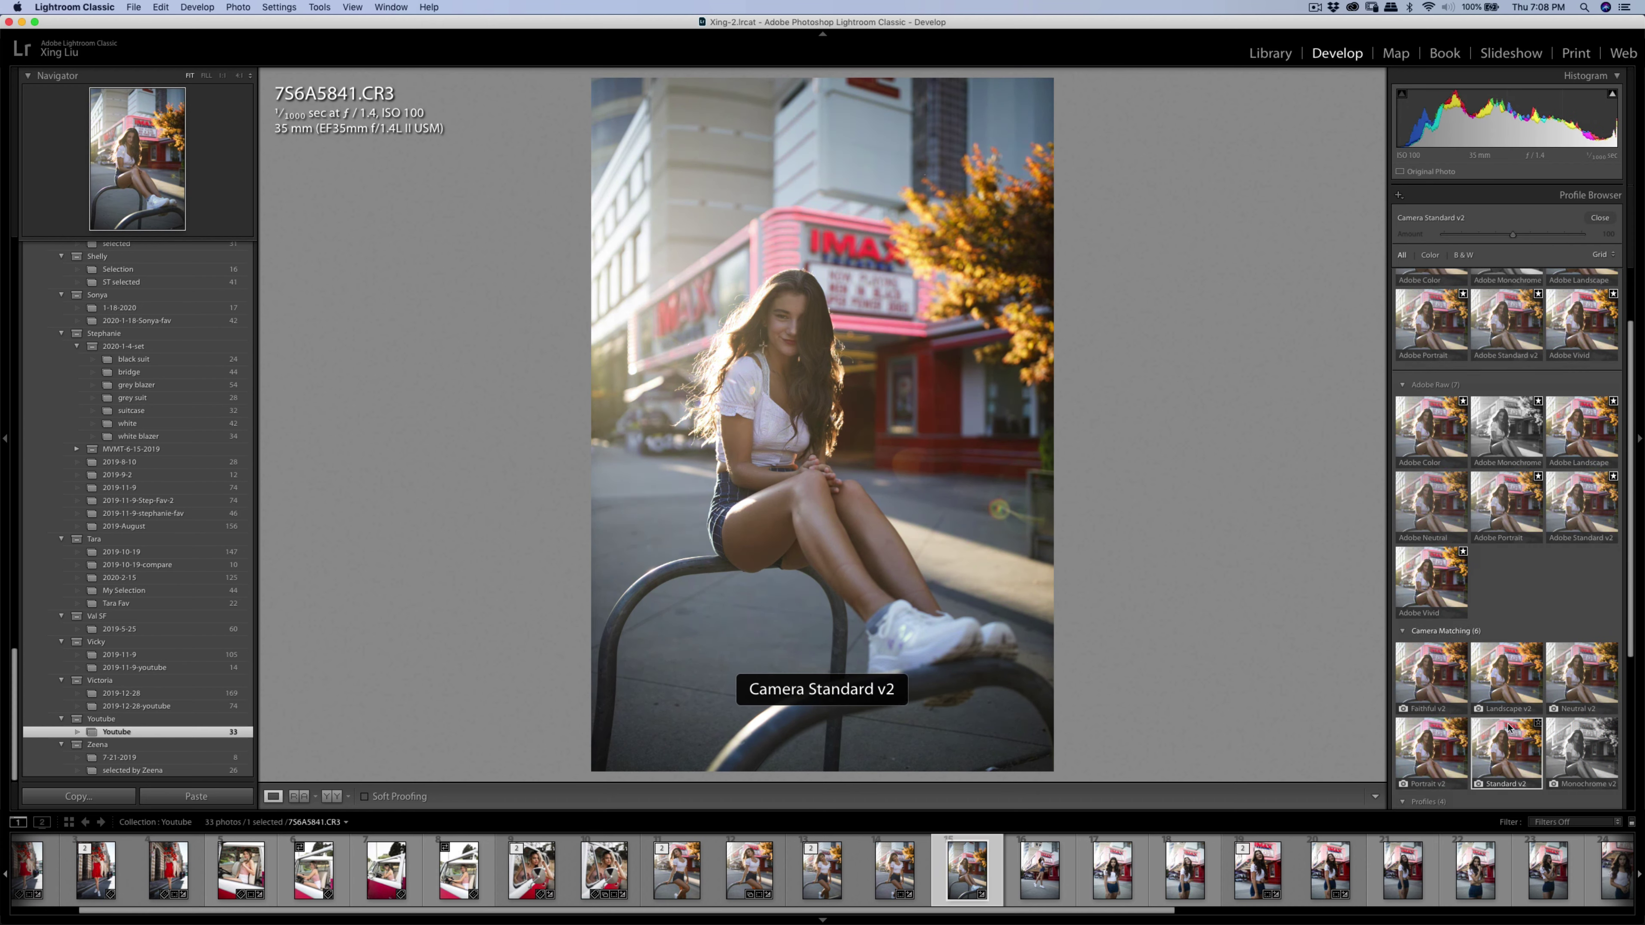
left_click(1601, 218)
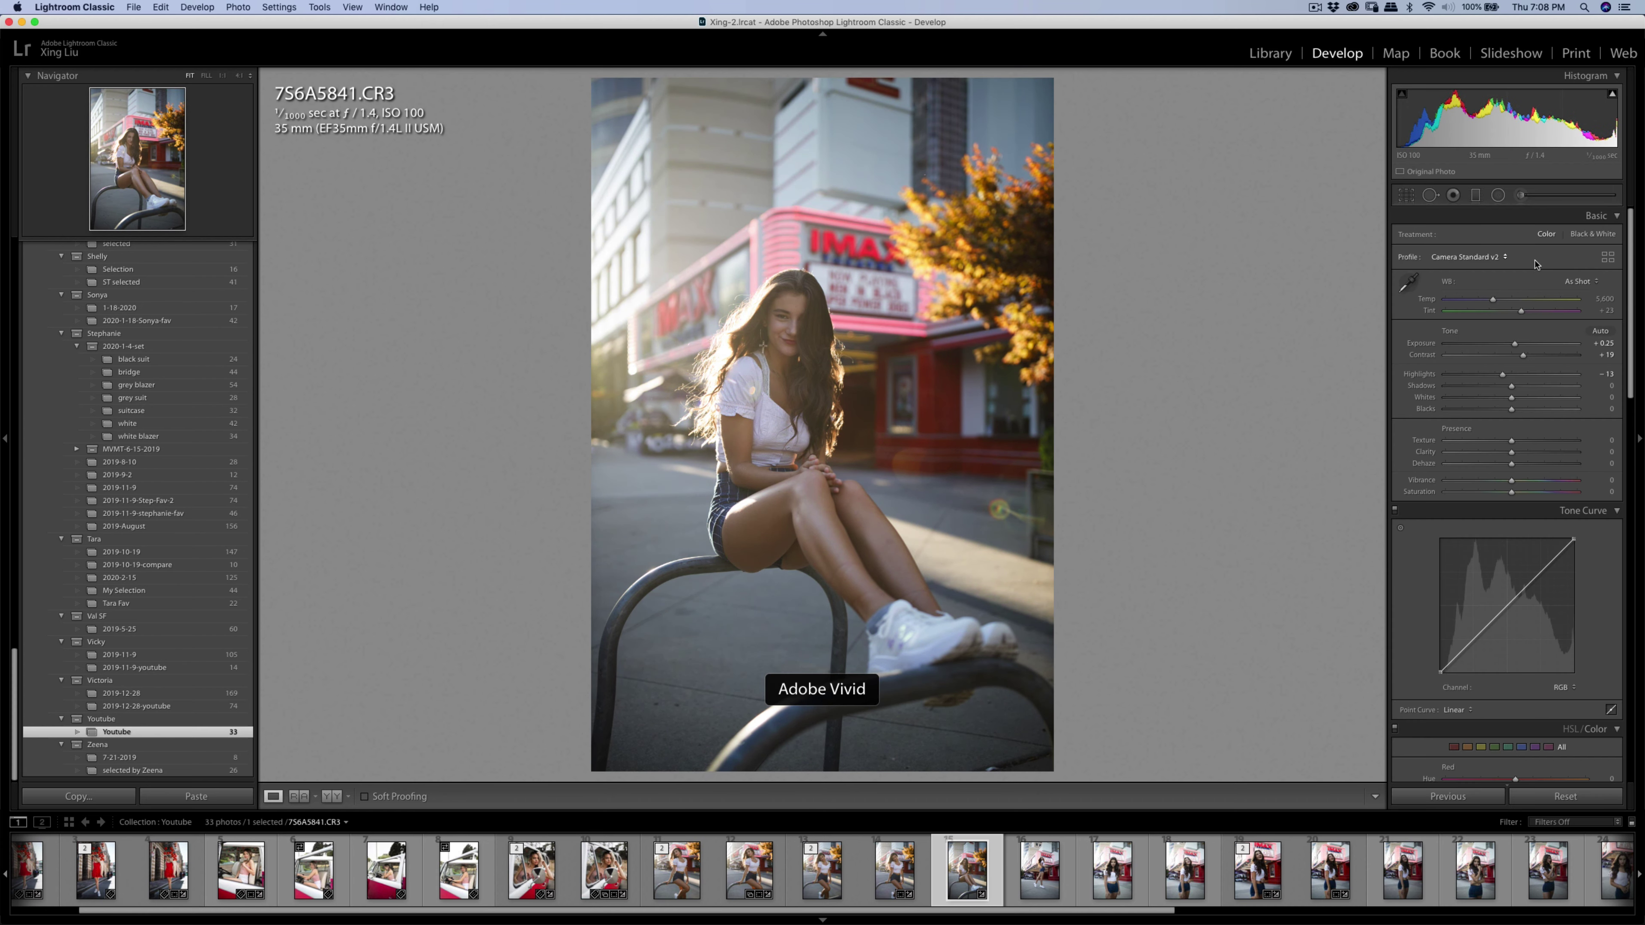
Crop the seated woman's photo to the 4 x 5 / 8 x 10 aspect, tightening and repositioning the frame around her.
key("r")
left_click(1577, 238)
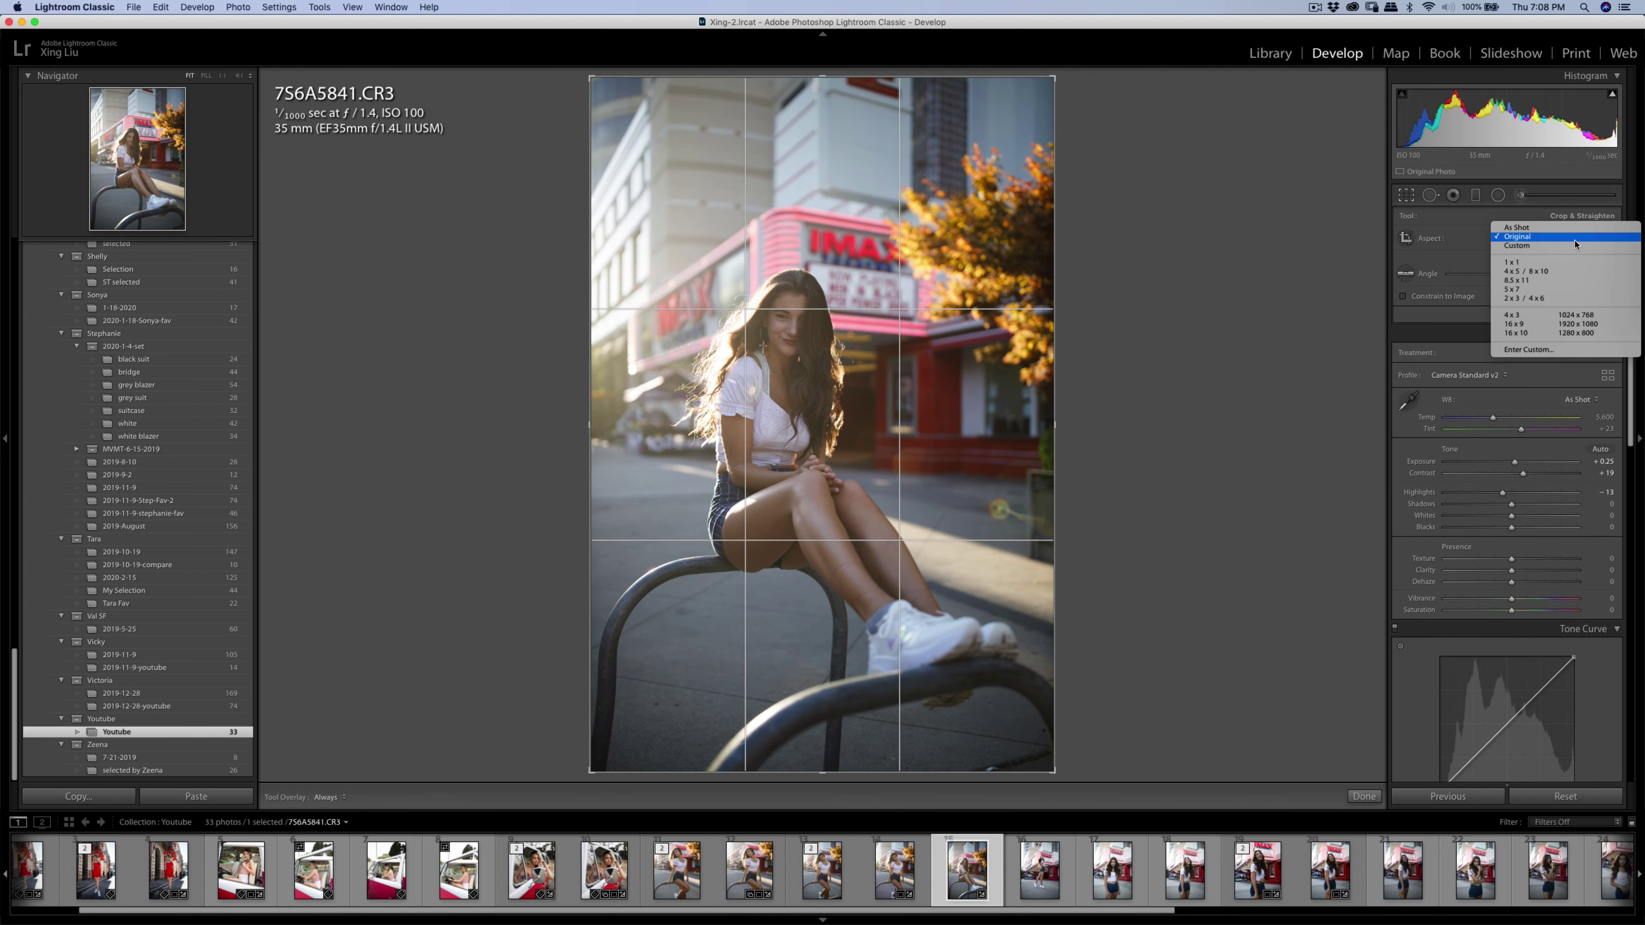
left_click(1567, 274)
left_click_drag(892, 265, 893, 218)
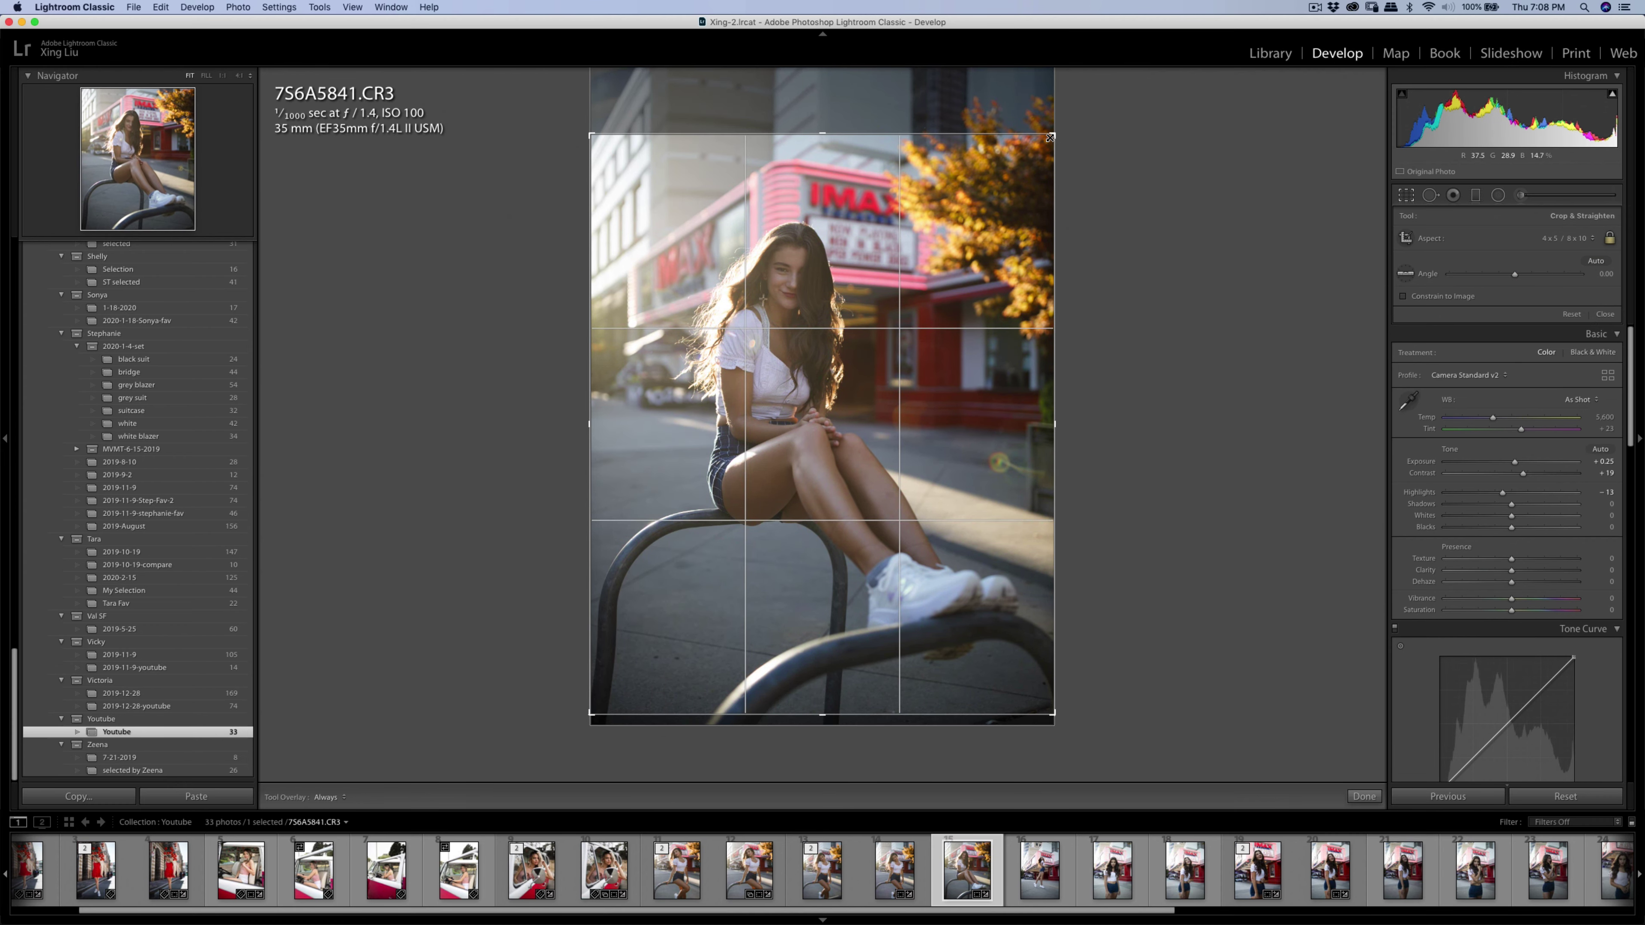
left_click_drag(1054, 135, 1045, 145)
left_click_drag(949, 254, 930, 264)
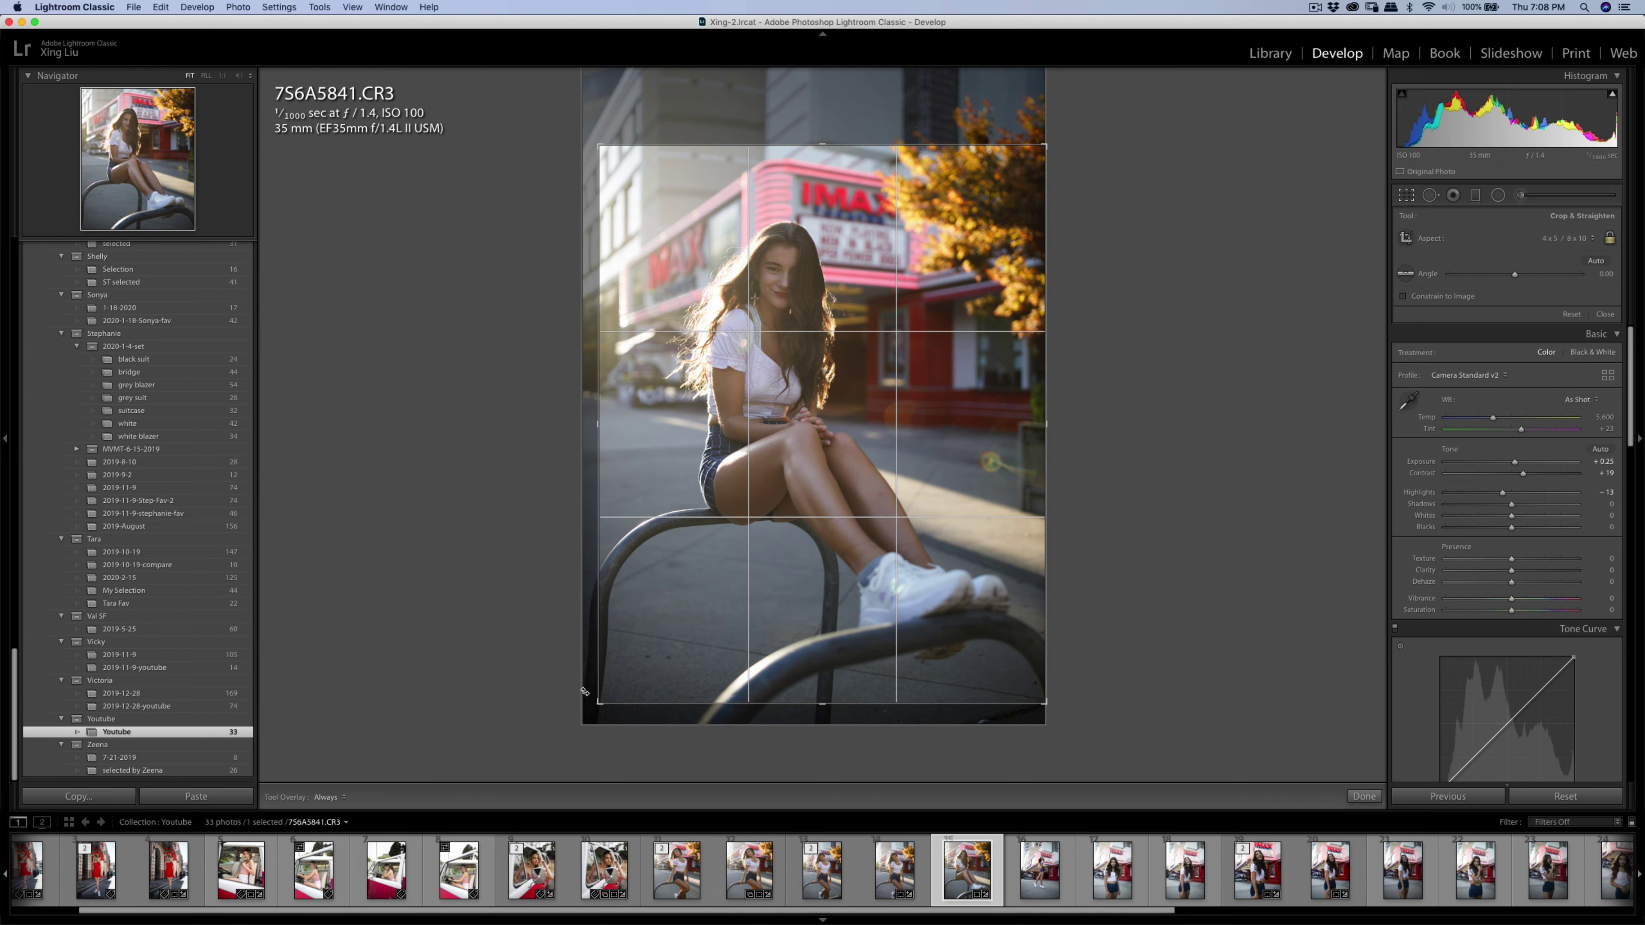
left_click_drag(597, 705, 606, 696)
key("Return")
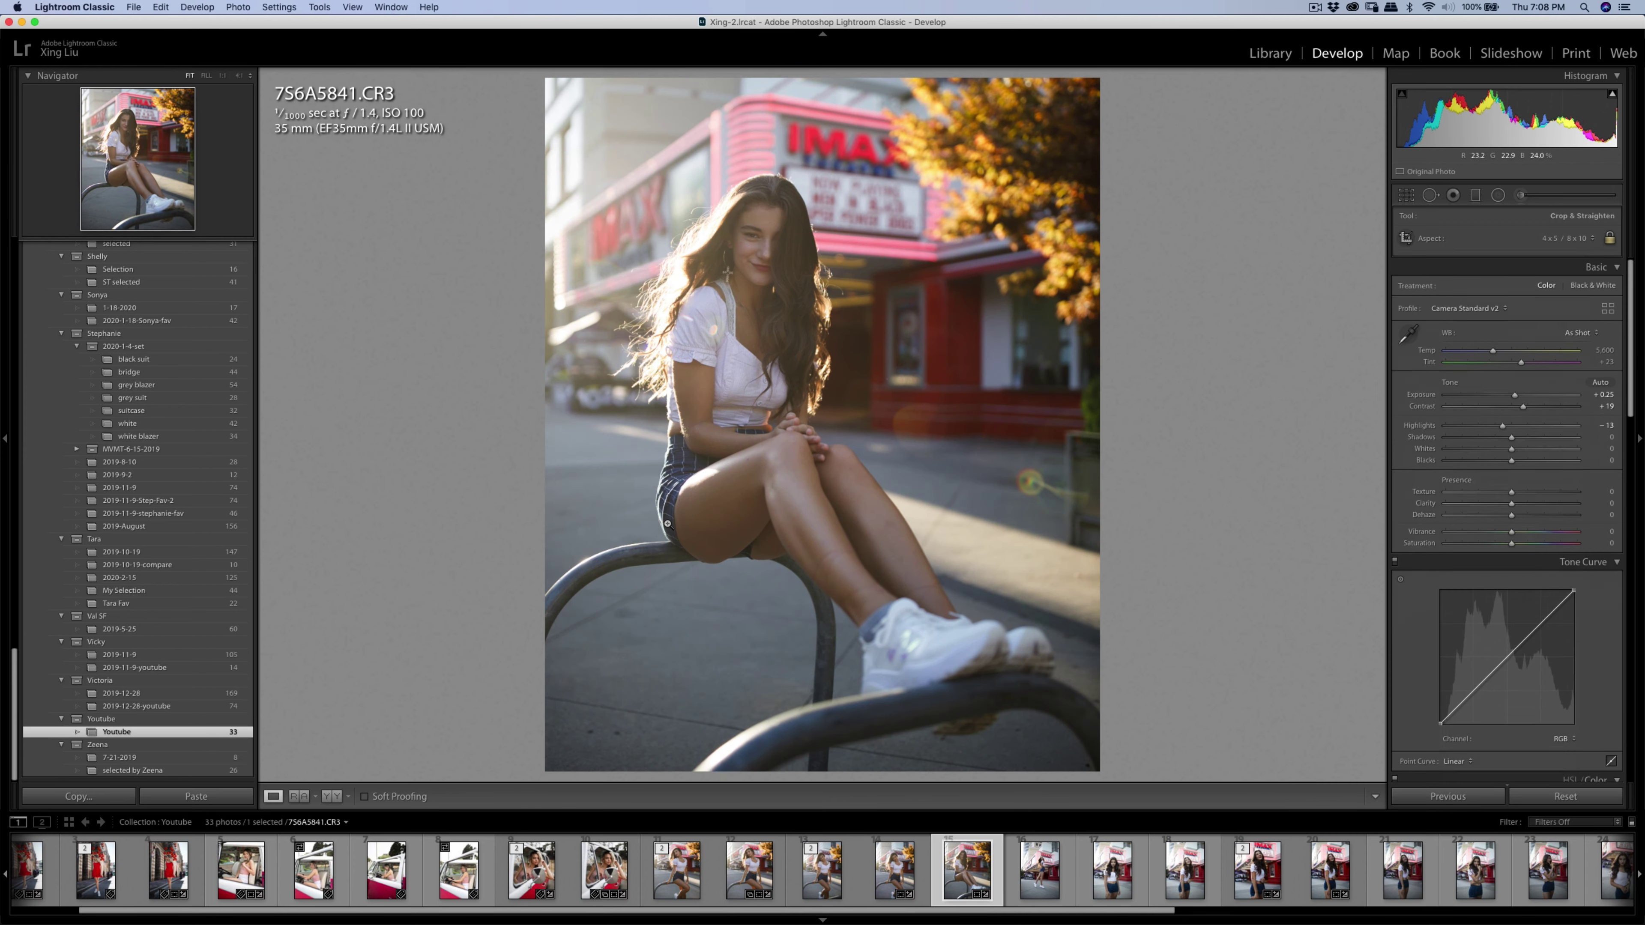
Heal the dark spot on the pavement near the photo's lower-left corner and the mark beneath the curved metal rail.
key("q")
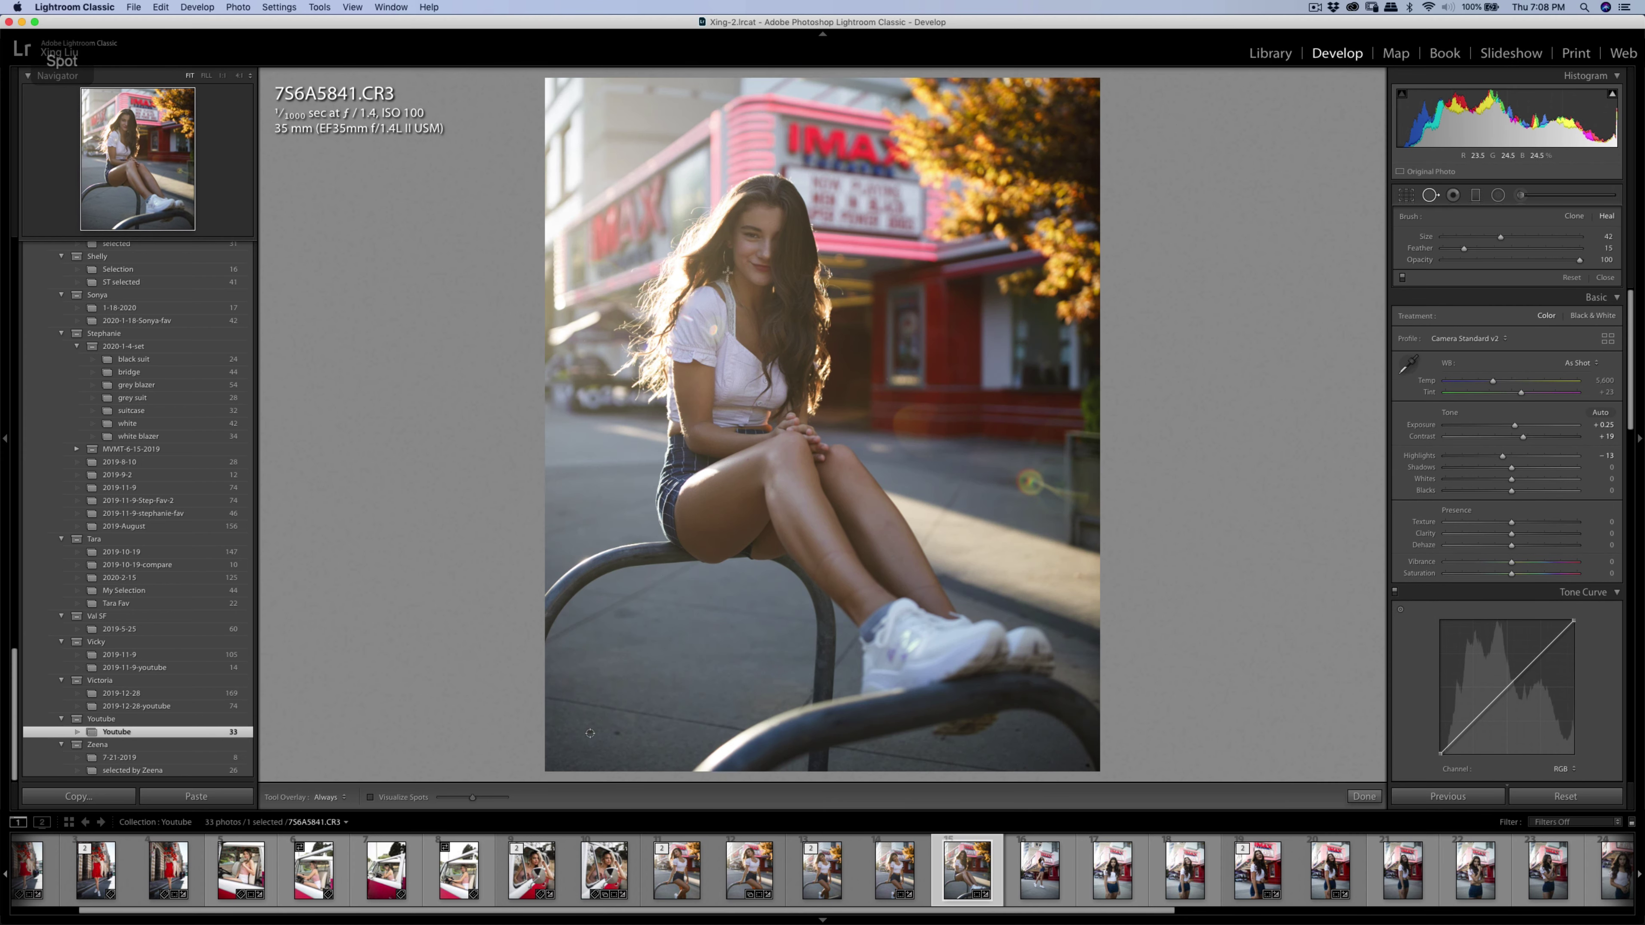
left_click(591, 733)
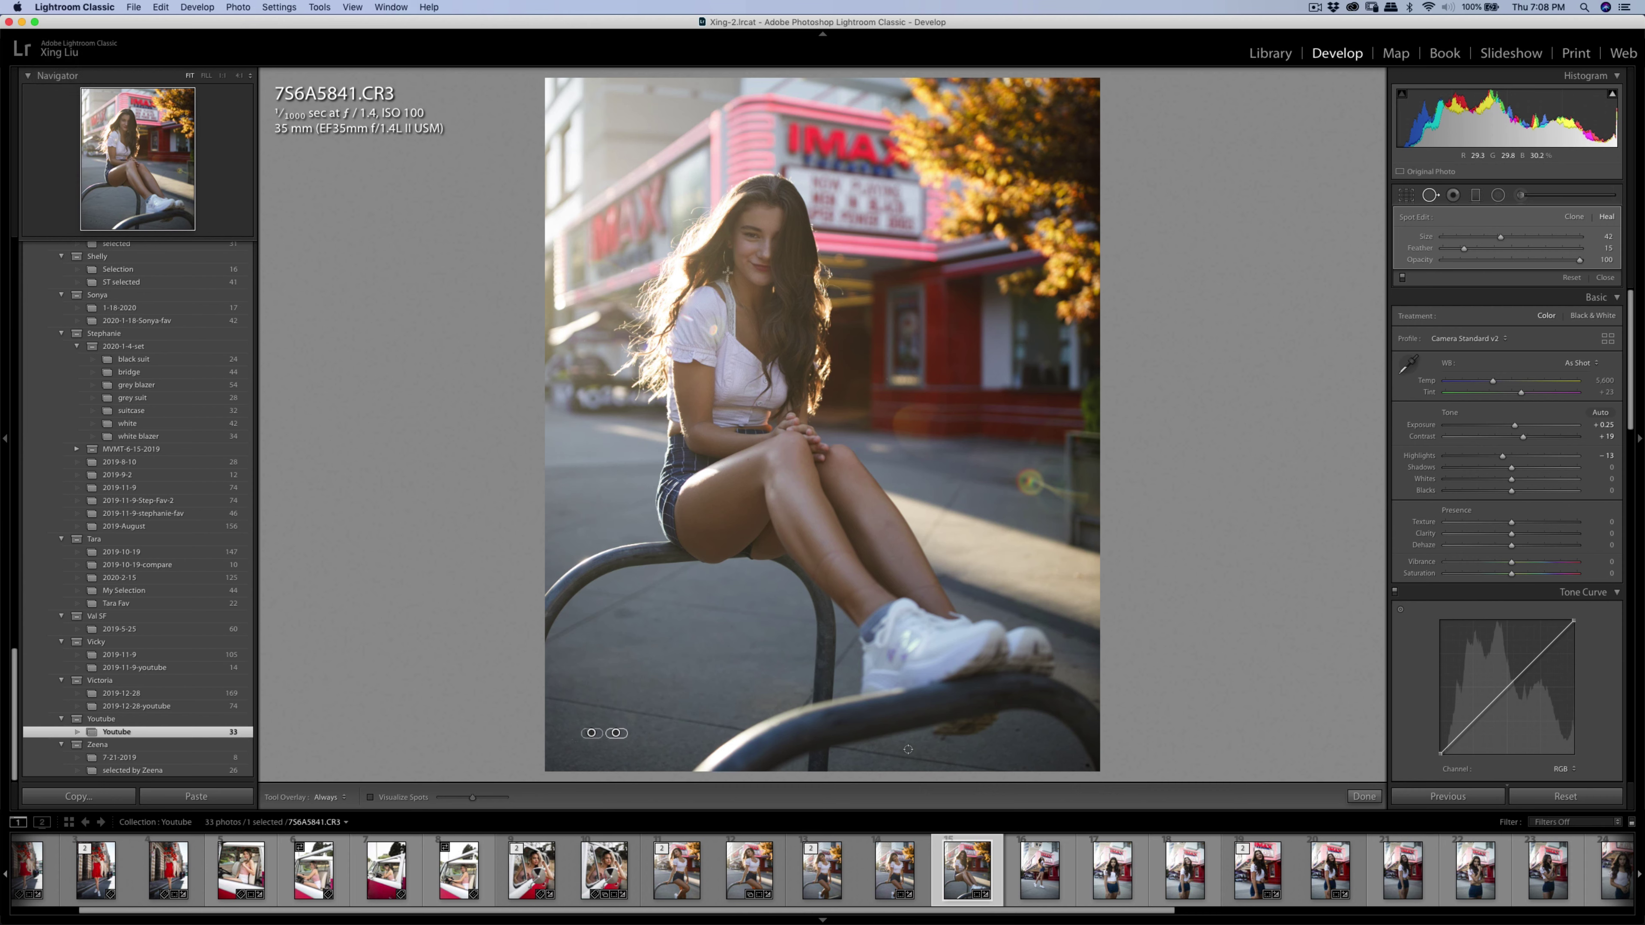
left_click(1015, 732)
key("q")
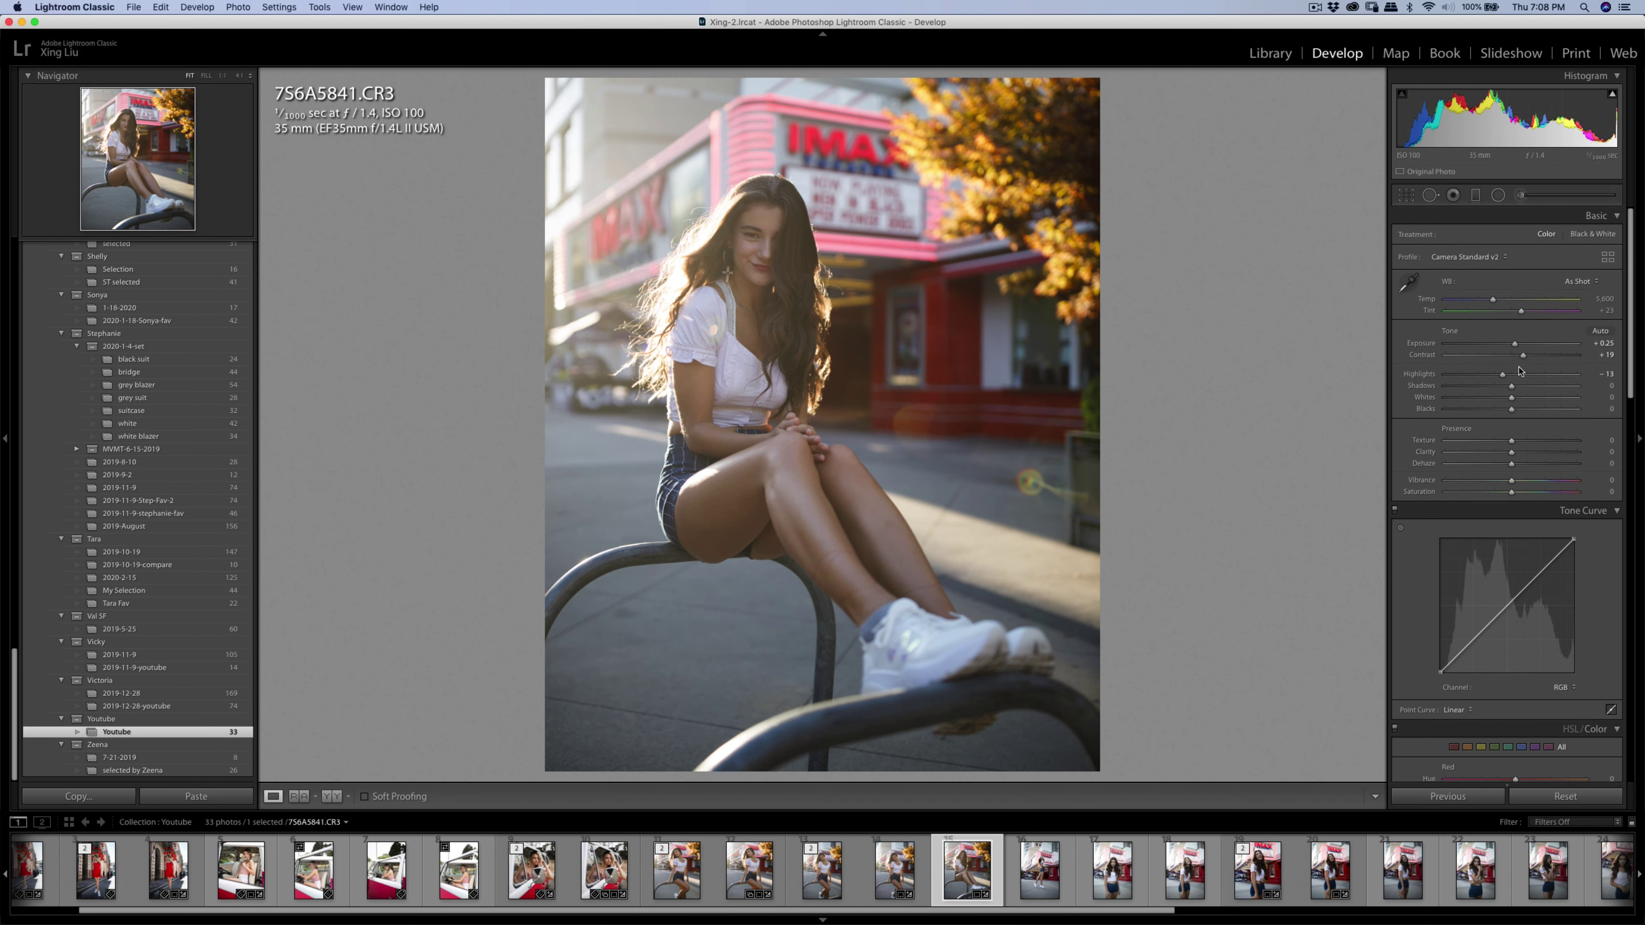
Set Exposure to +0.40 and Contrast to +24, and fine-tune the crop position on the seated woman's photo.
left_click_drag(1522, 356, 1517, 348)
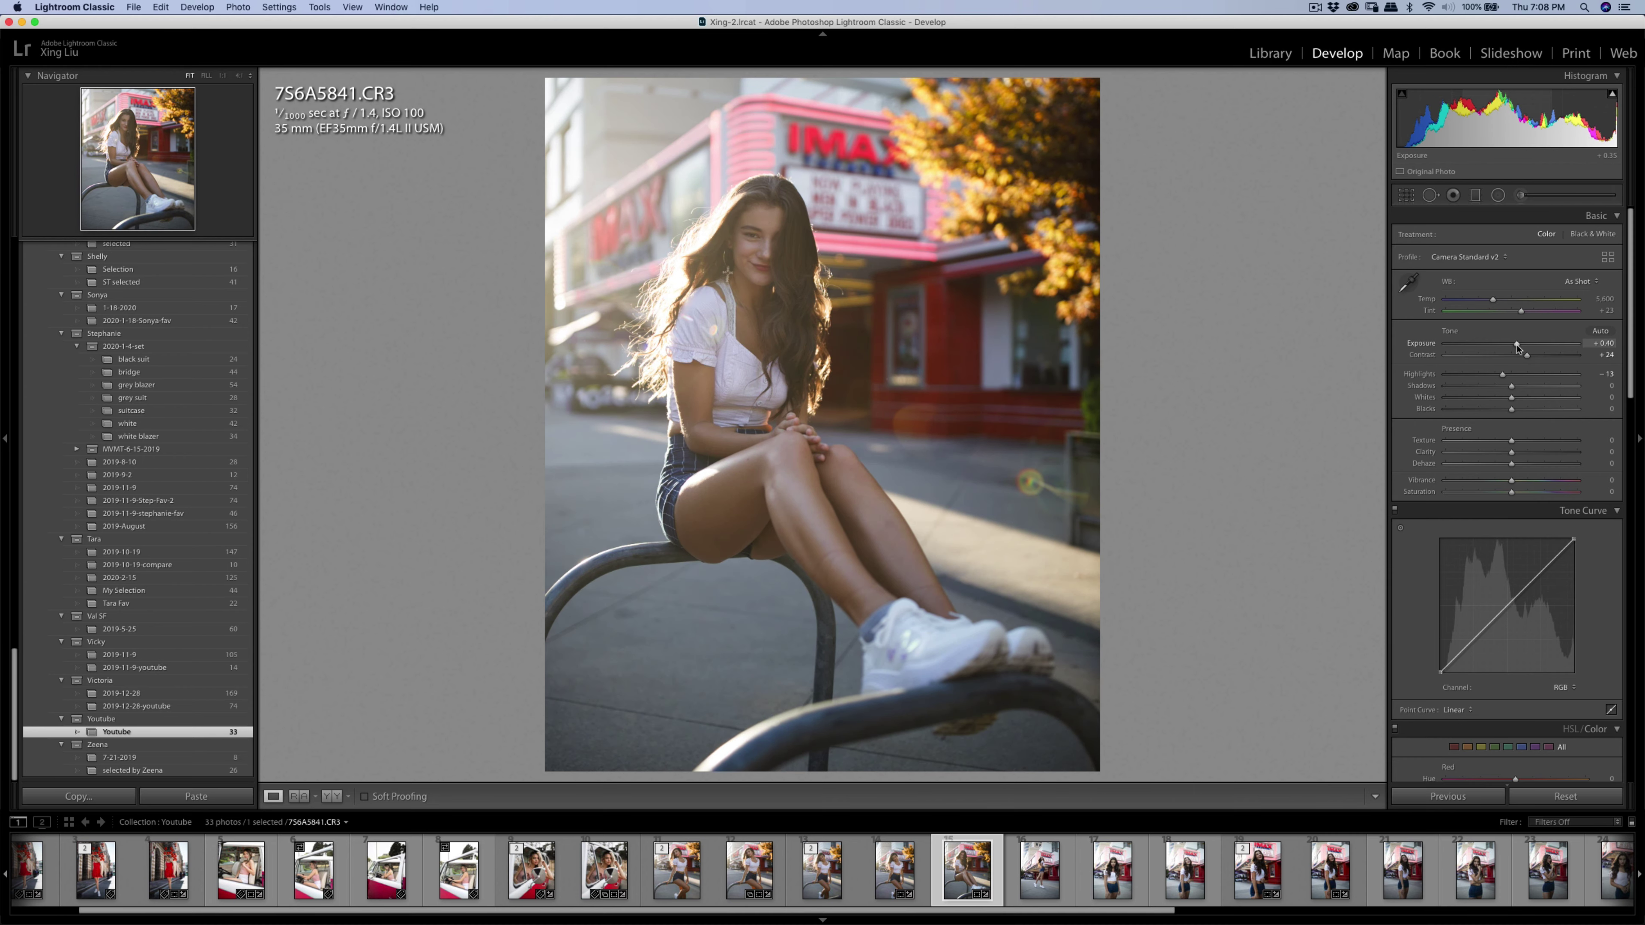
left_click(1405, 194)
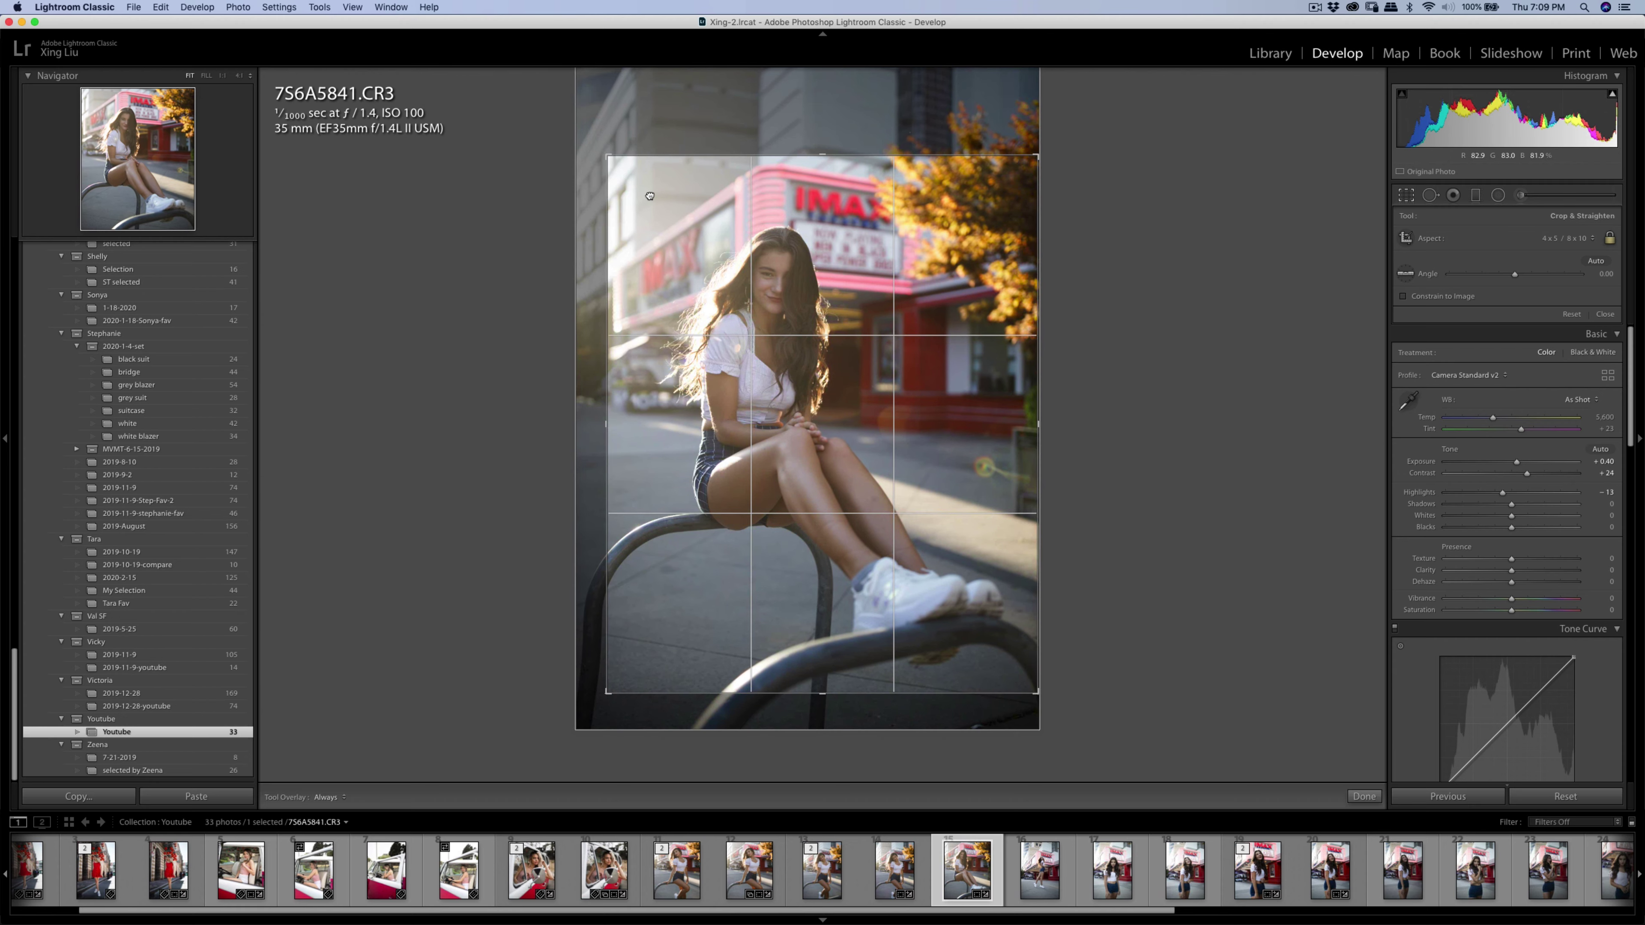
key("Return")
Brush the Soften Skin (Lite) effect over the woman's forehead.
left_click(760, 221)
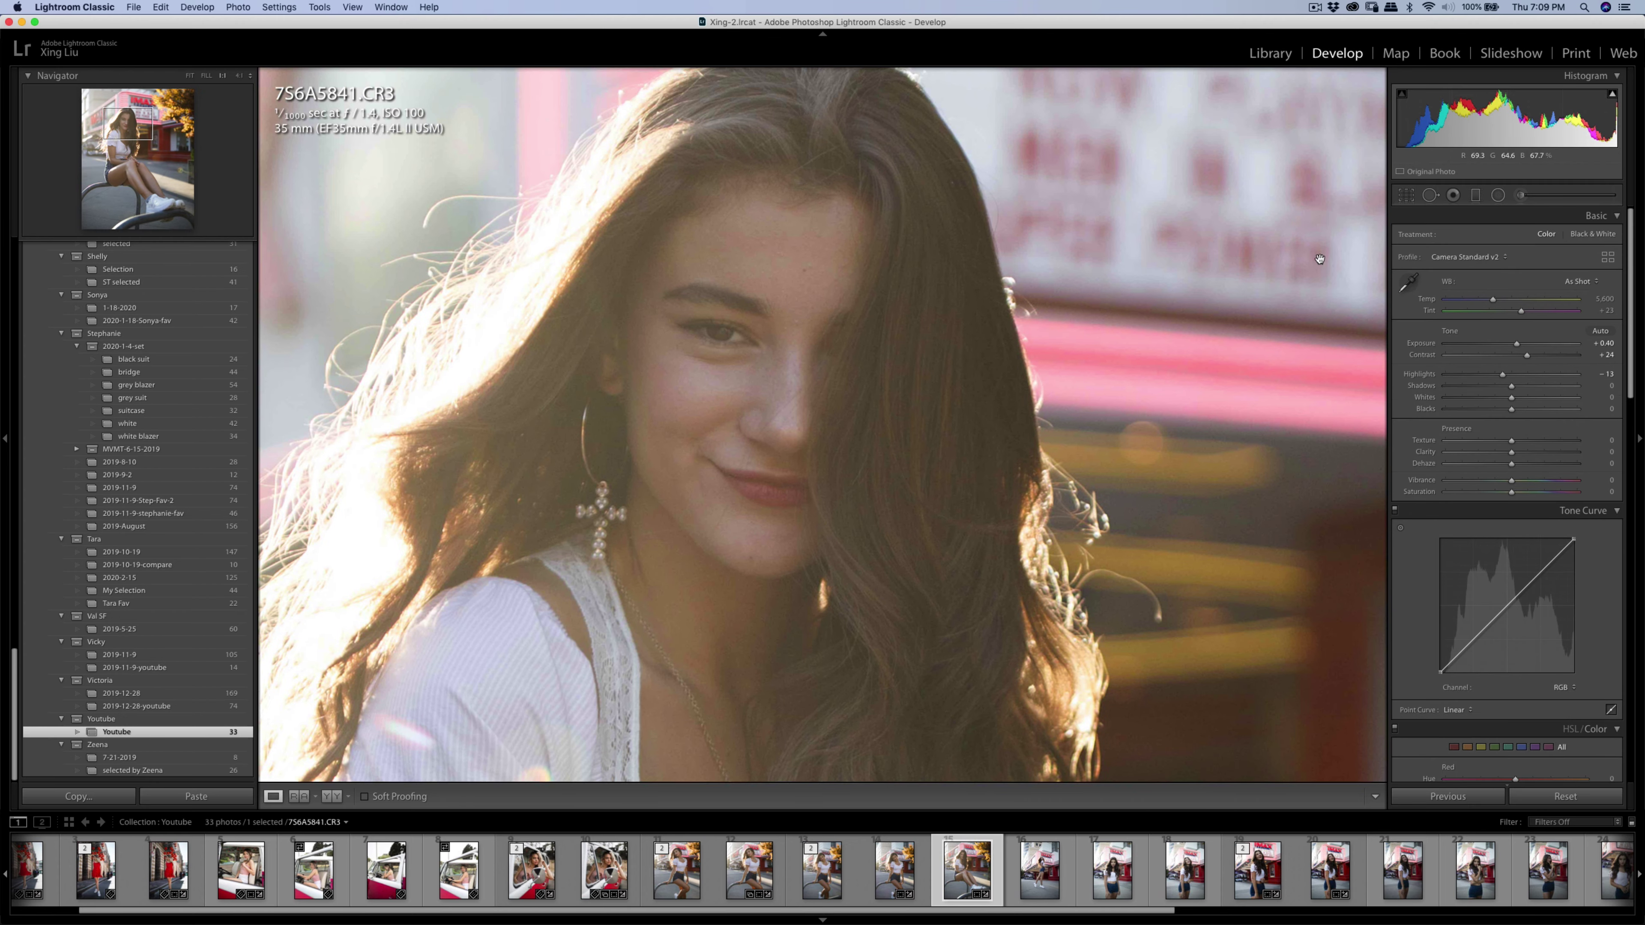
key("k")
left_click(1462, 236)
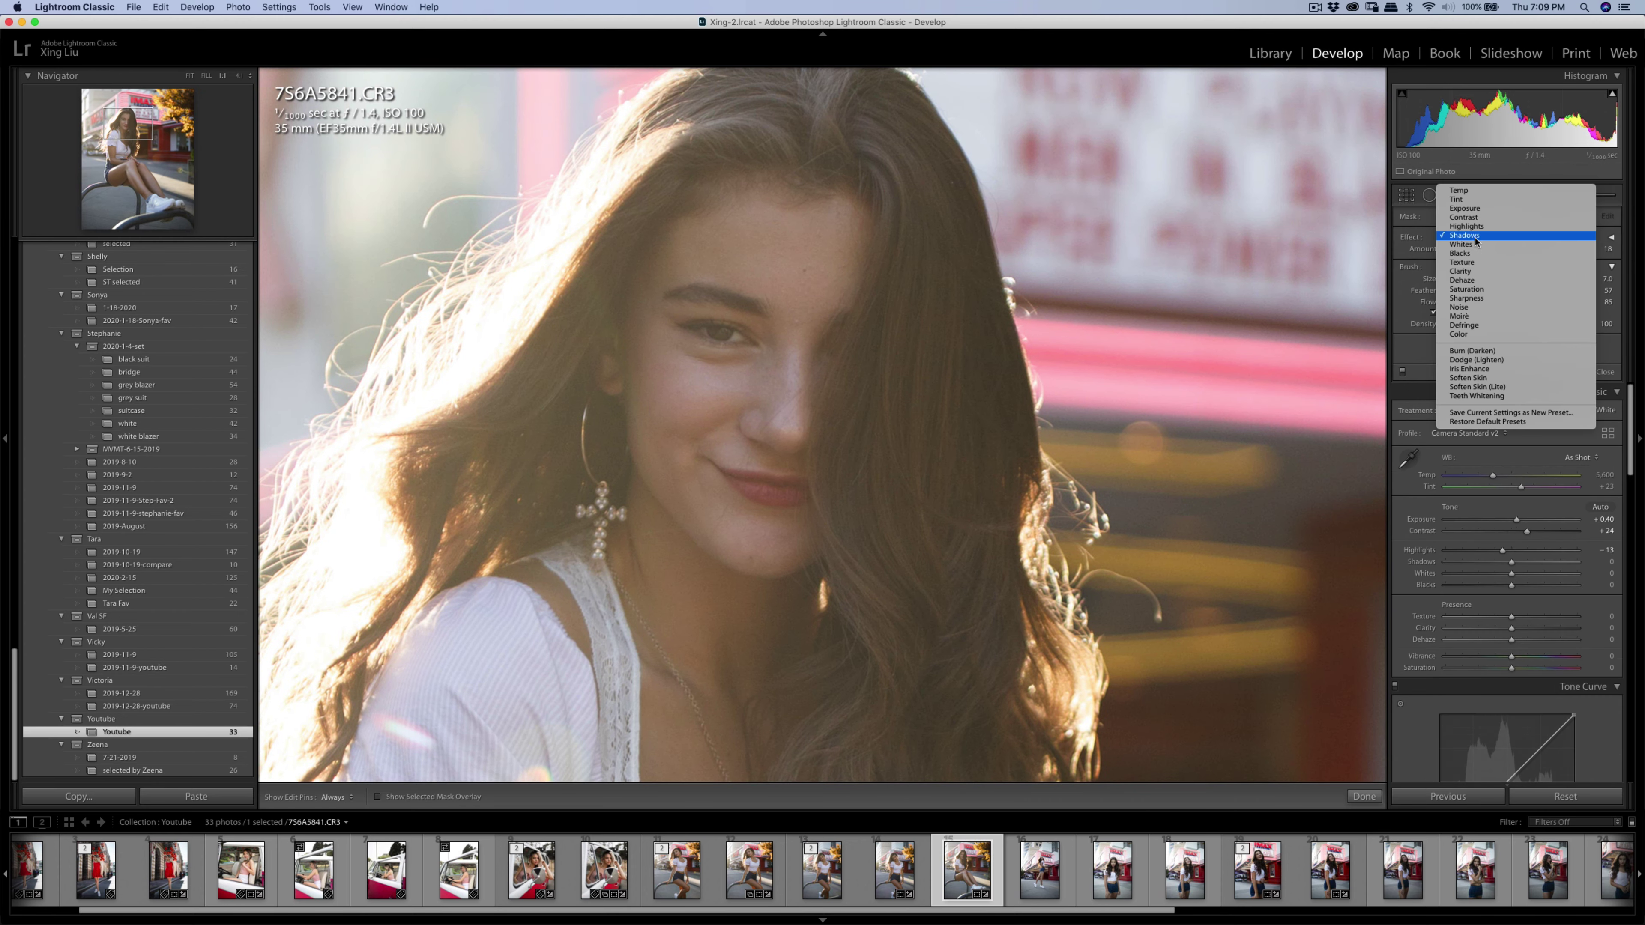
left_click(1477, 387)
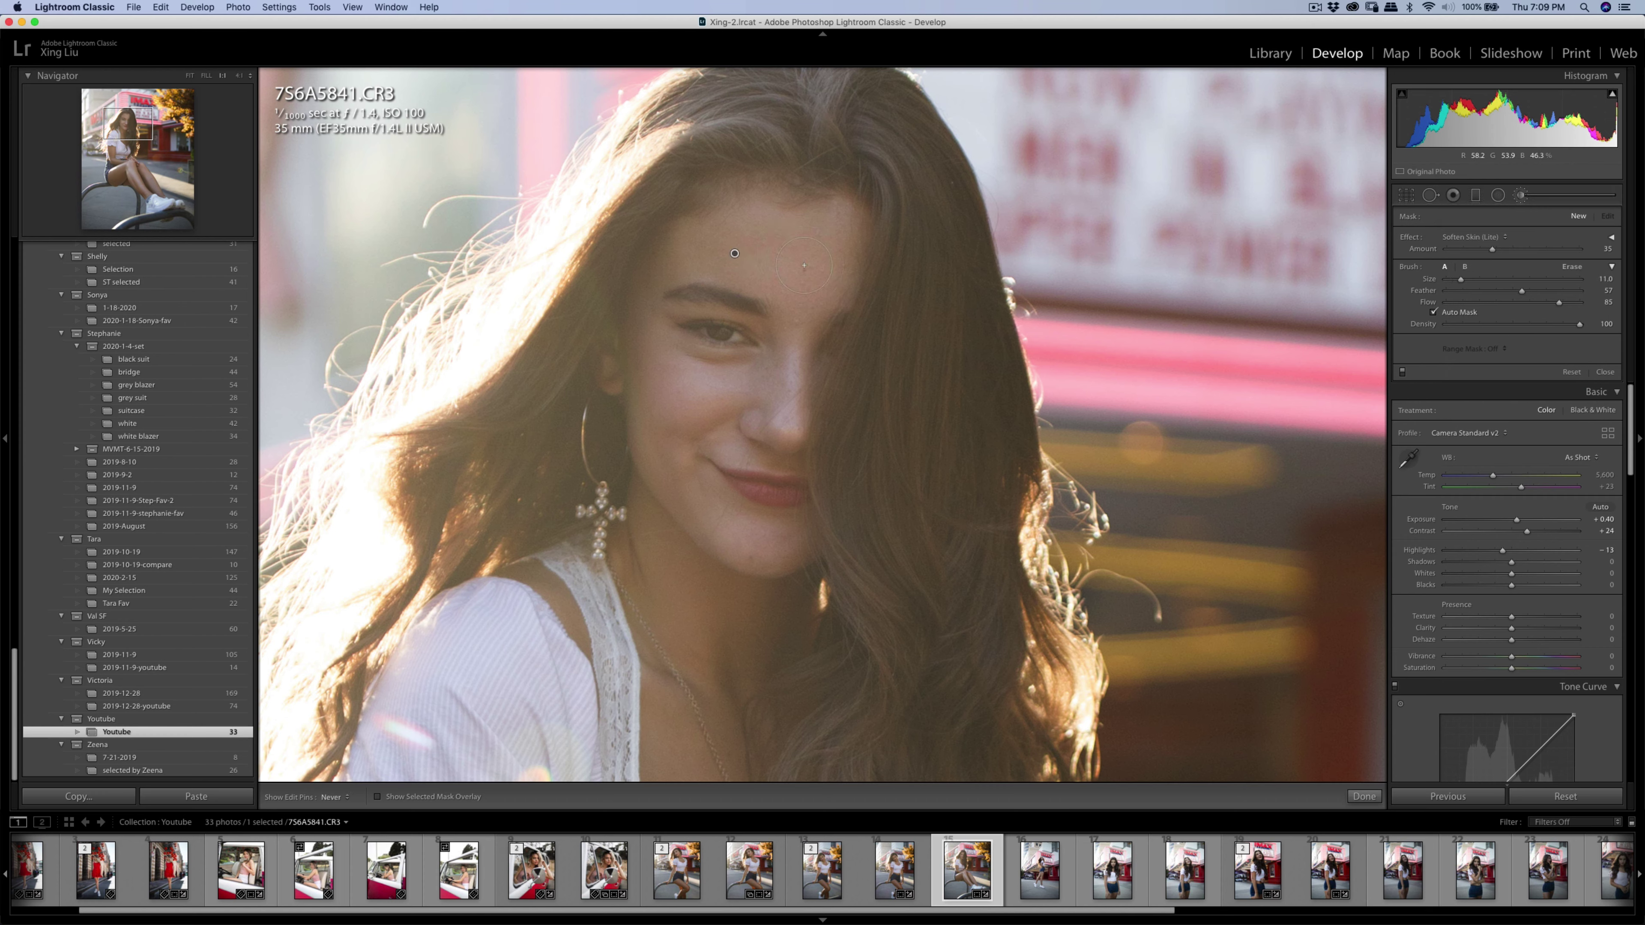
left_click_drag(805, 234, 794, 287)
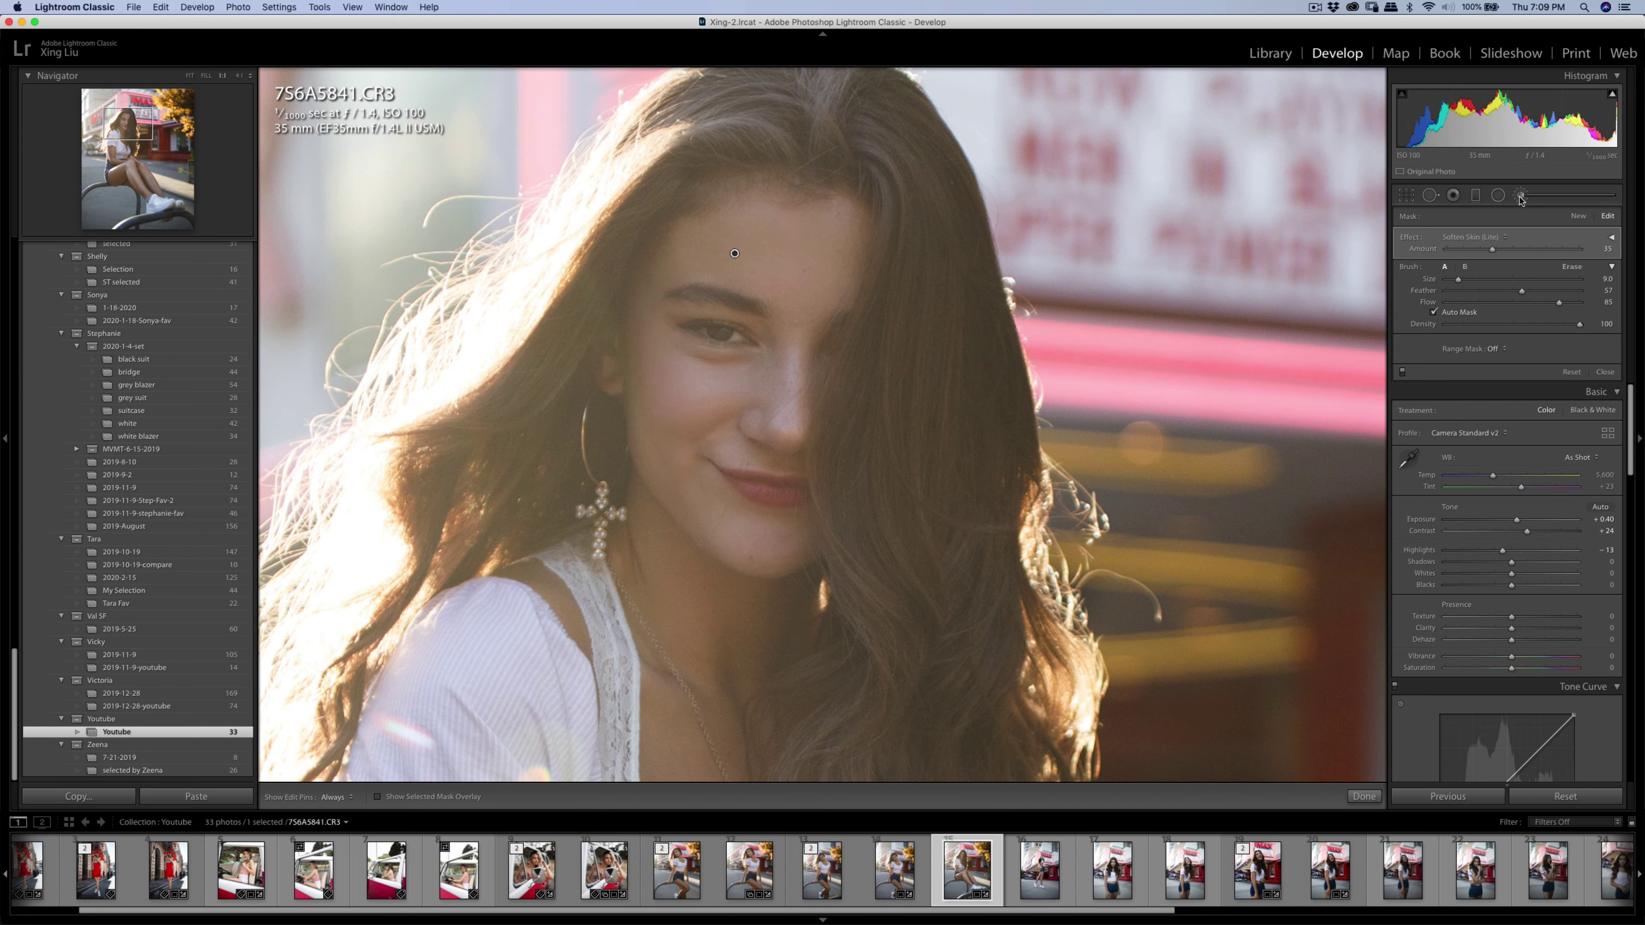
key("k")
left_click(791, 288)
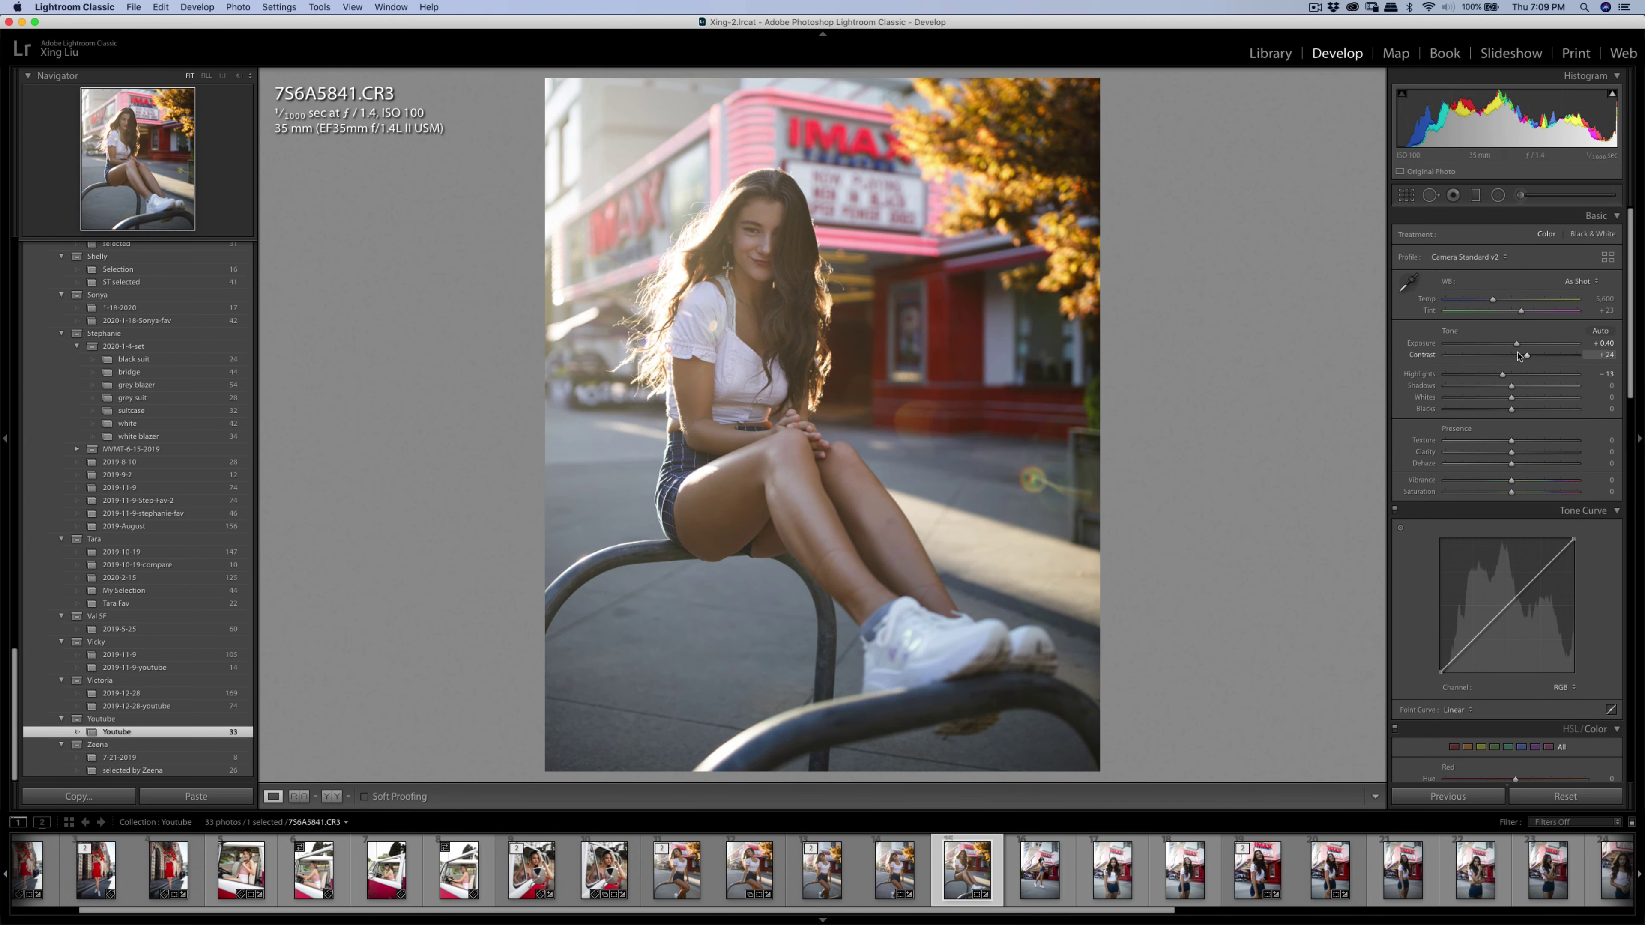
Set Contrast to +31 and export the seated woman's photo.
left_click_drag(1526, 355, 1532, 356)
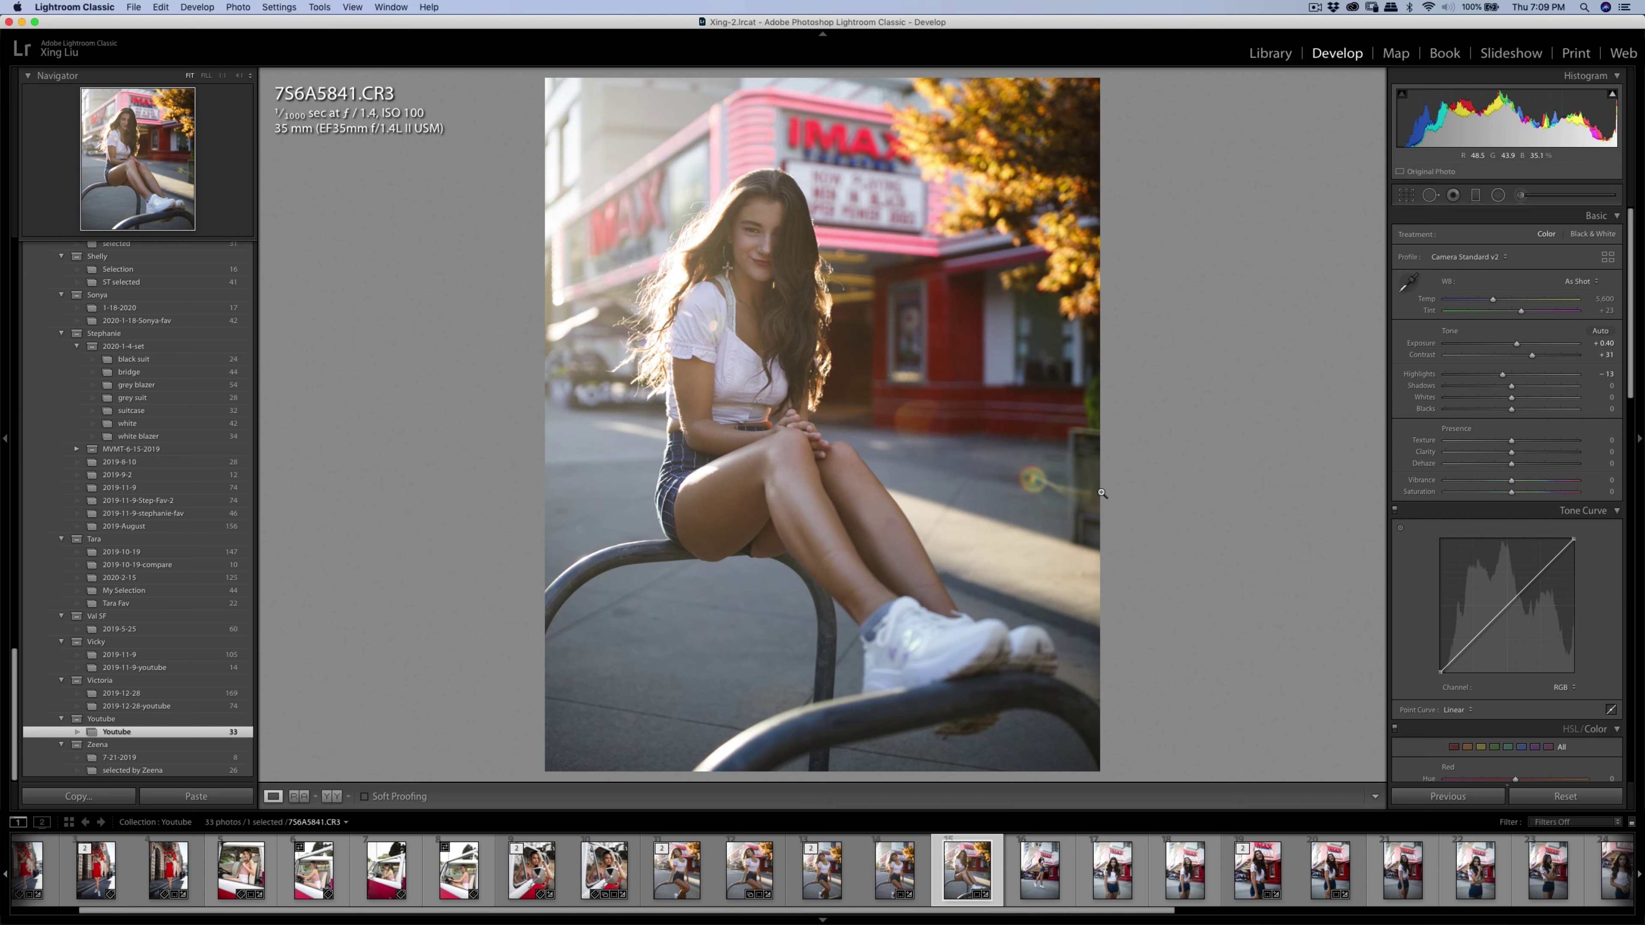
key("super+shift+e")
left_click(1080, 502)
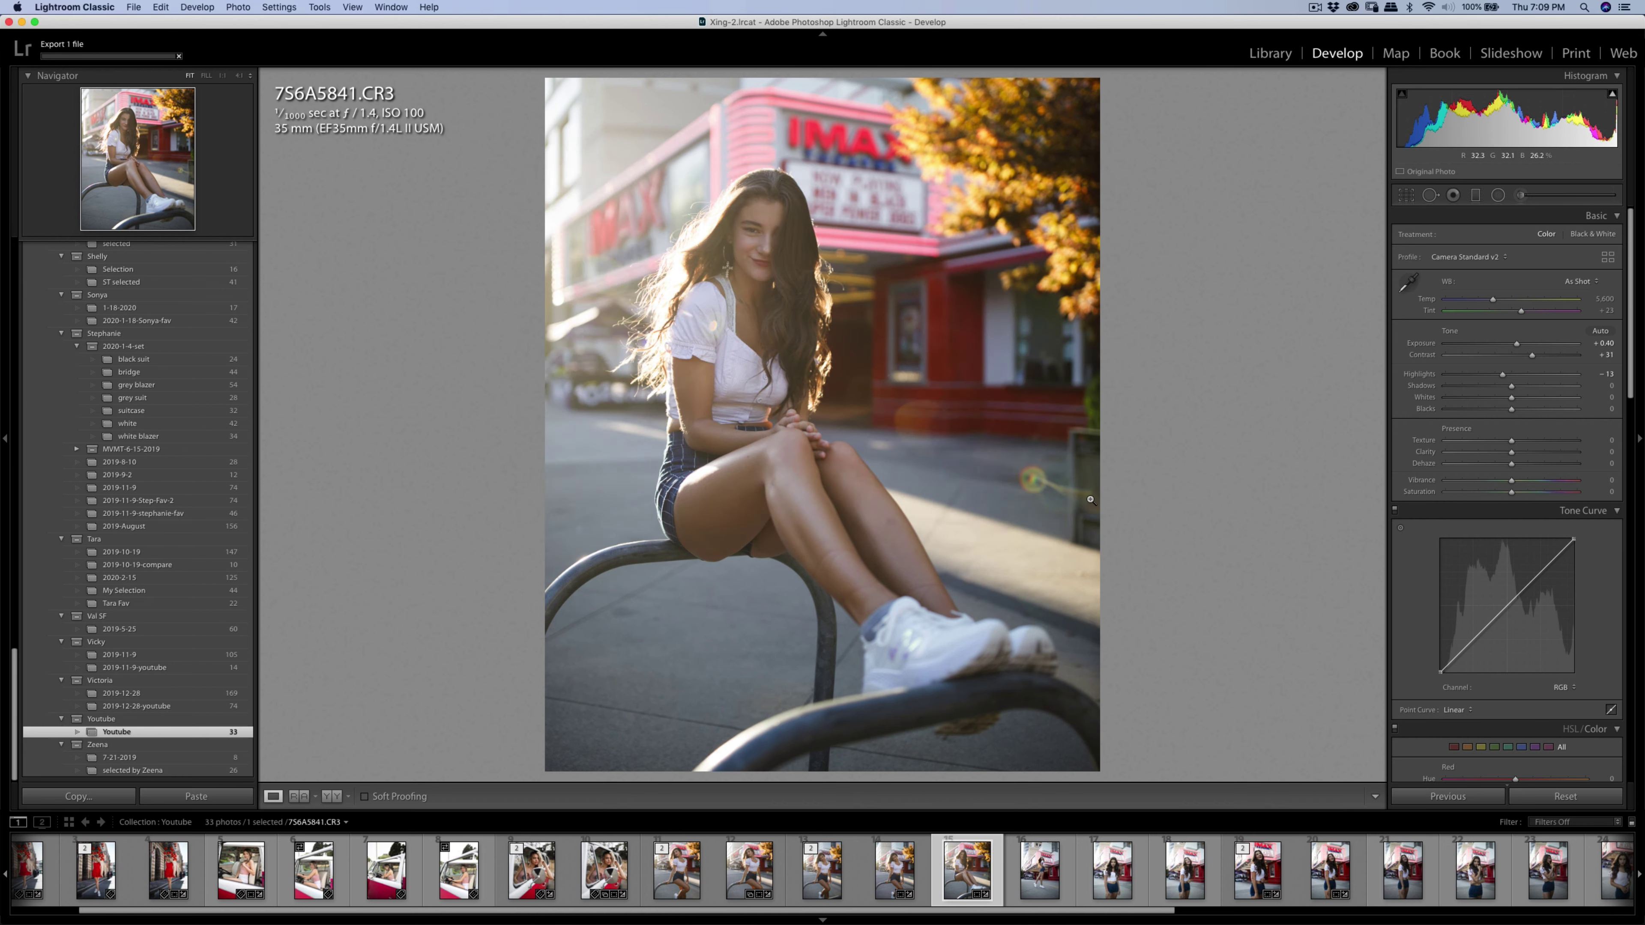
Switch to photo 756A5947.CR3 and heal the yellow spot and the mark on the pavement beside the front shoe, repositioning the sample sources.
left_click(1036, 868)
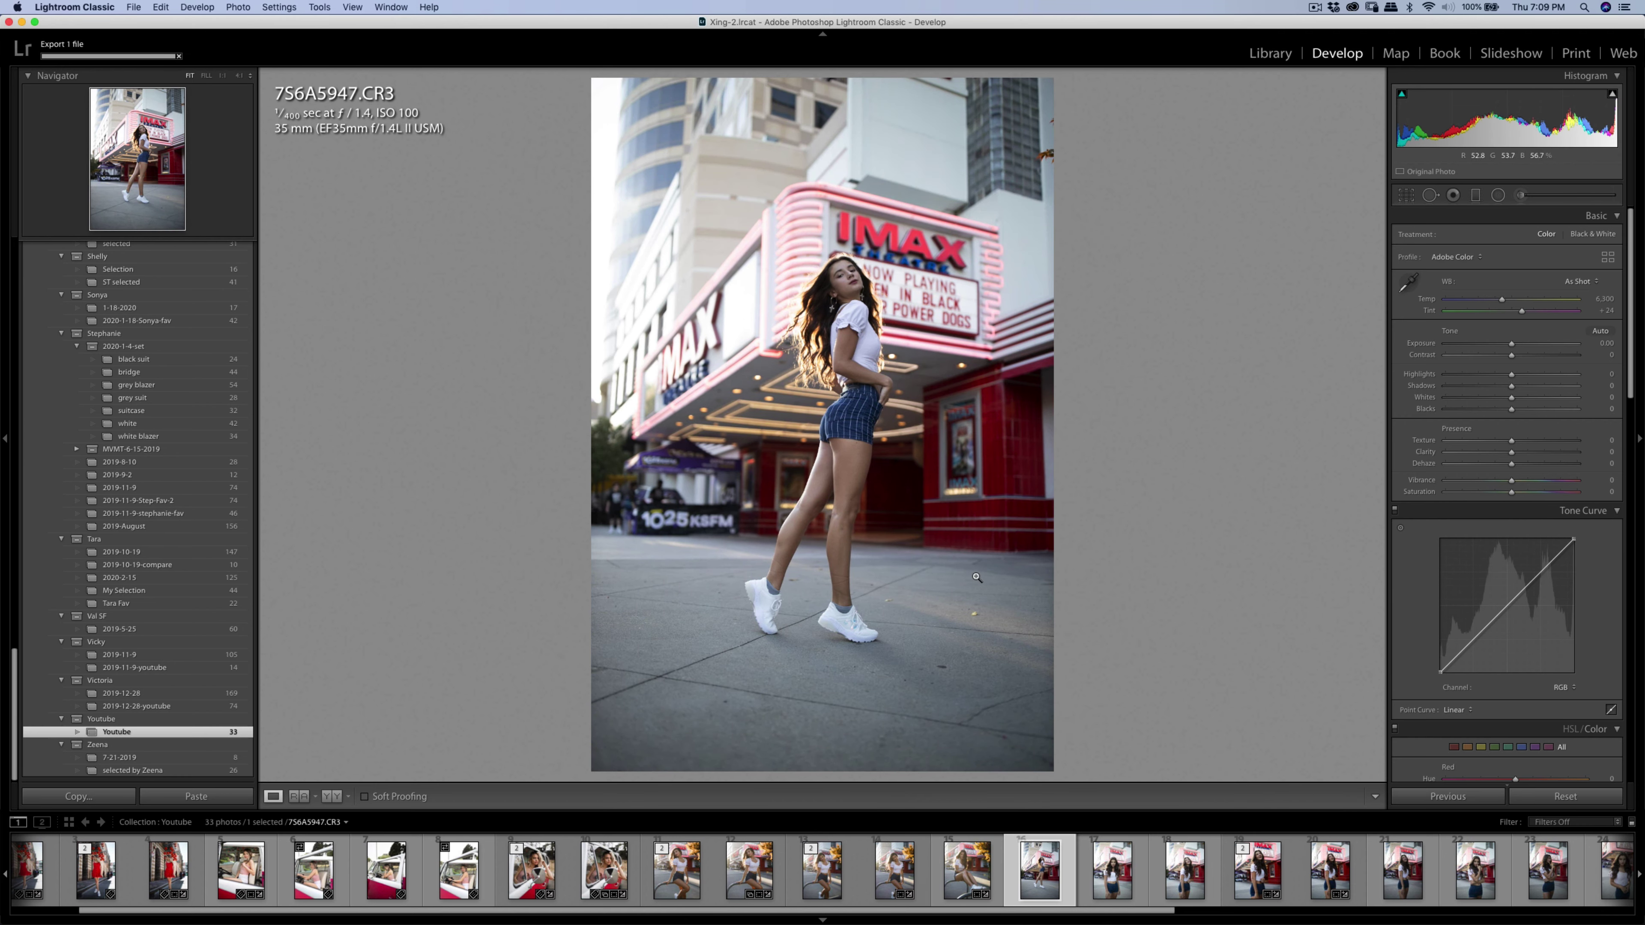
key("q")
scroll(974, 615, "up", 5)
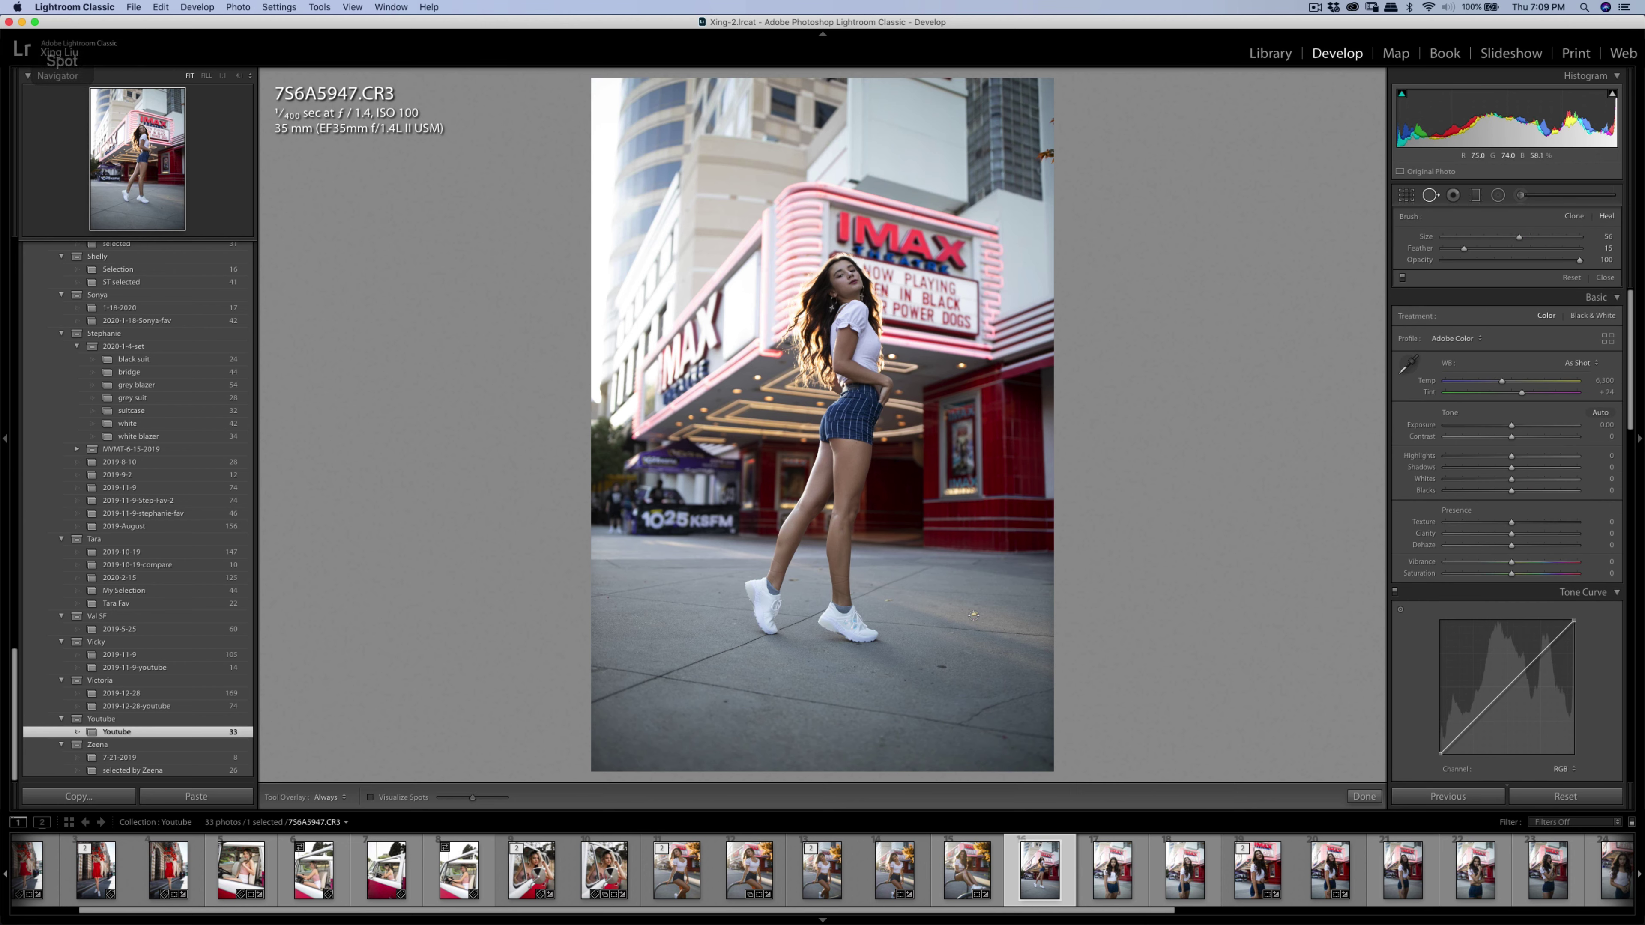
left_click(974, 614)
left_click_drag(975, 566, 971, 587)
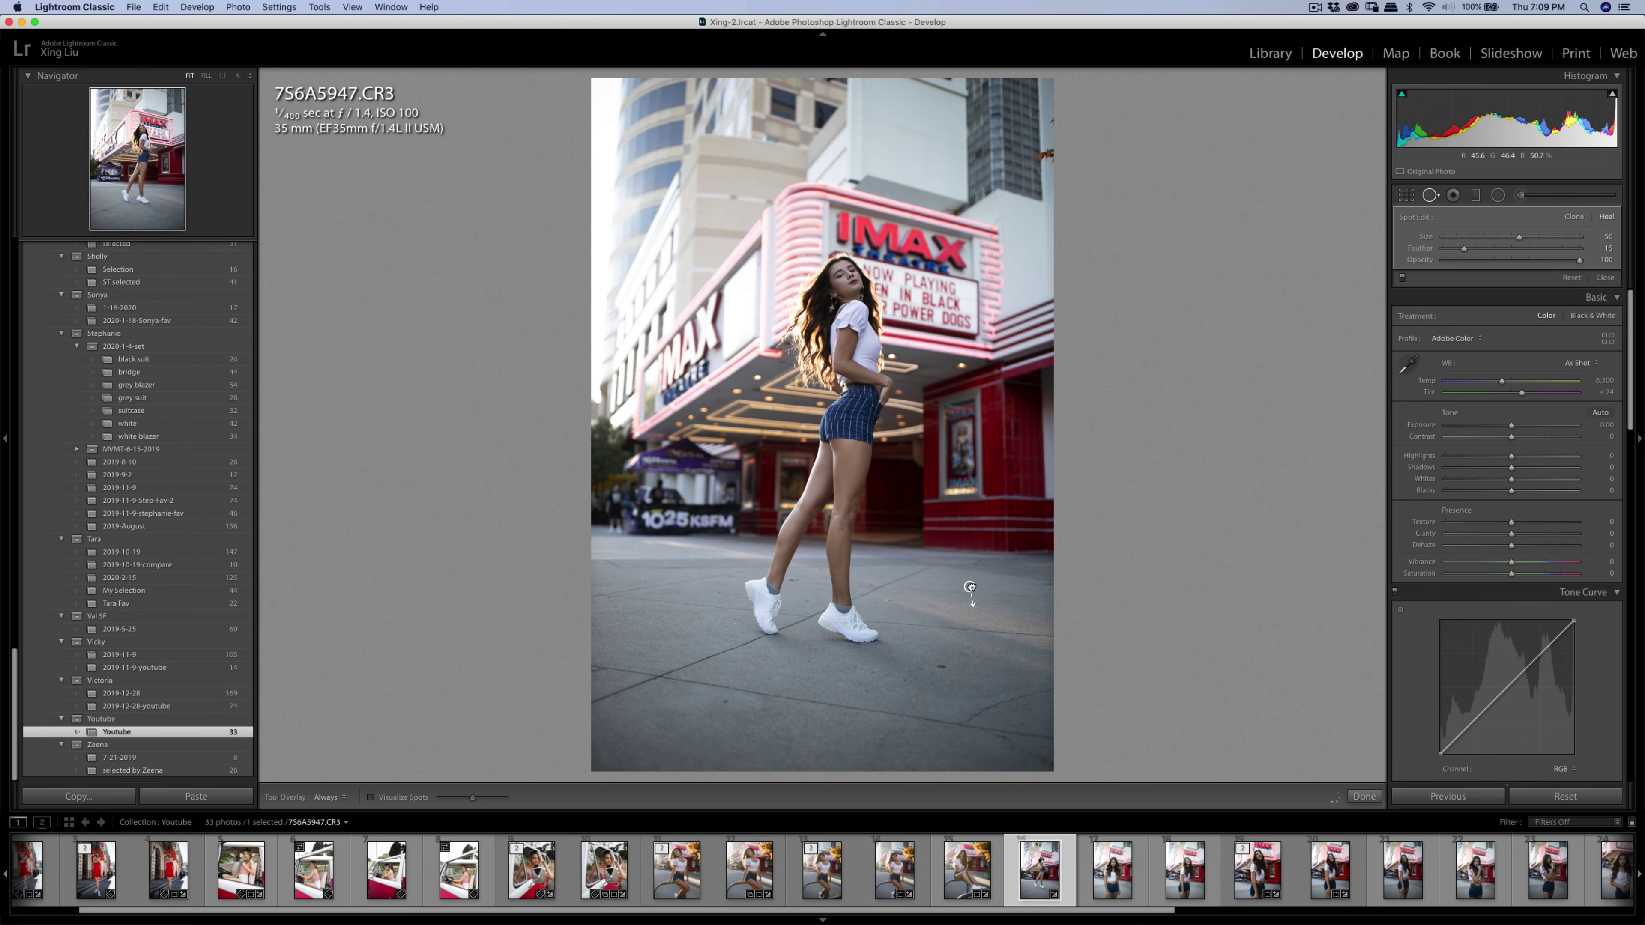
left_click(890, 601)
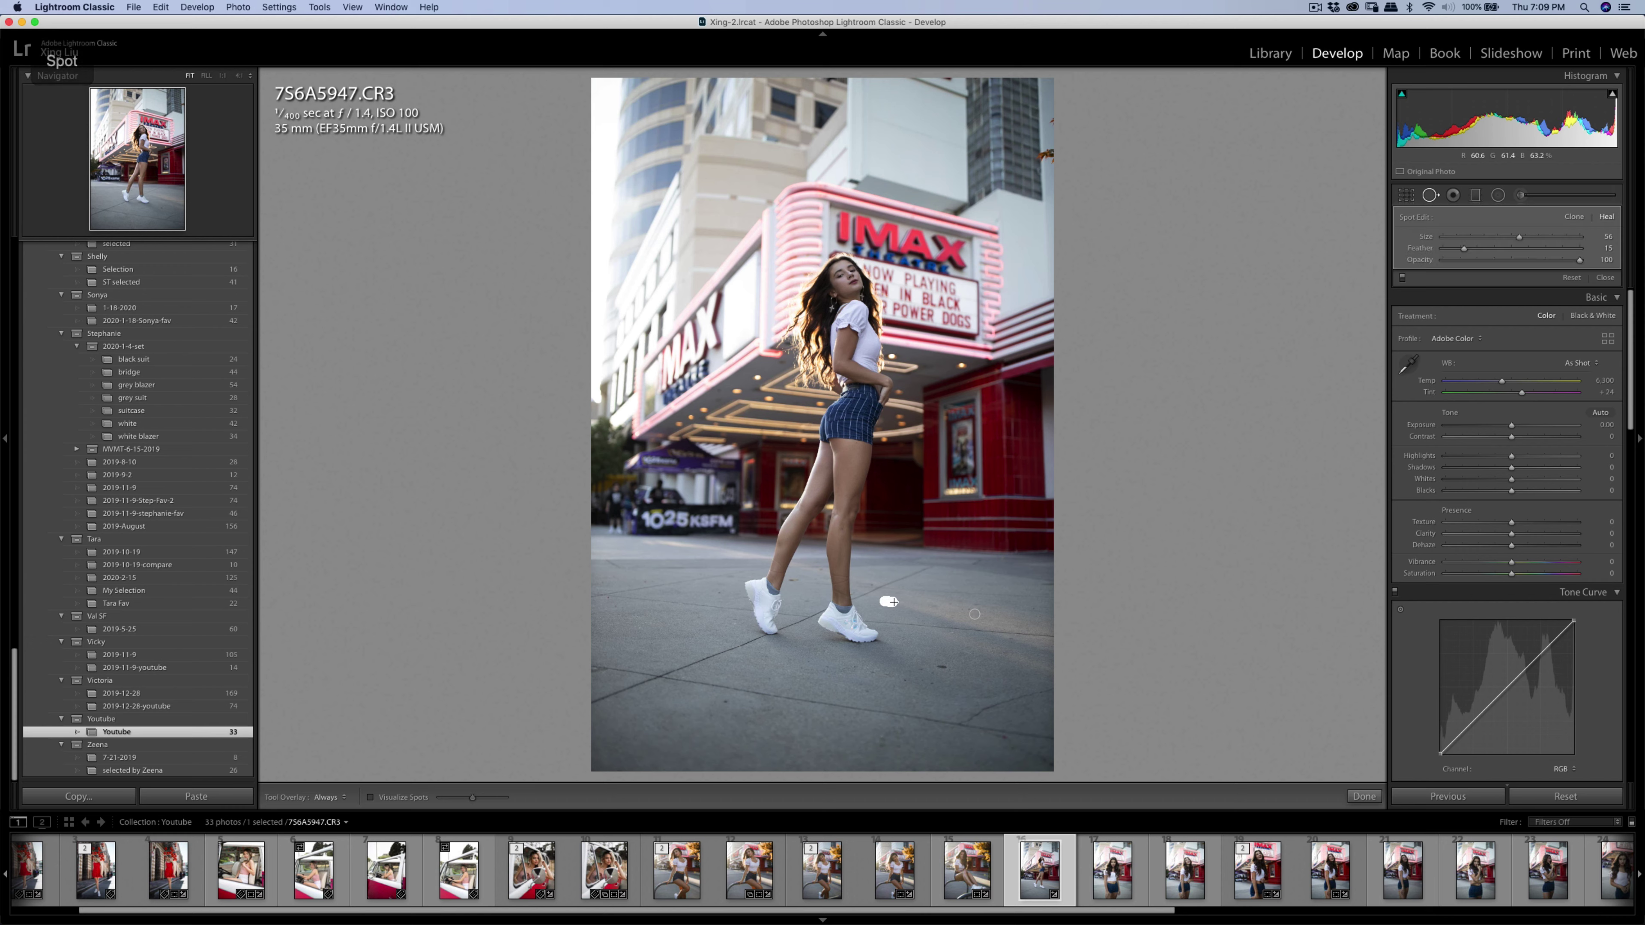
left_click_drag(864, 581, 907, 609)
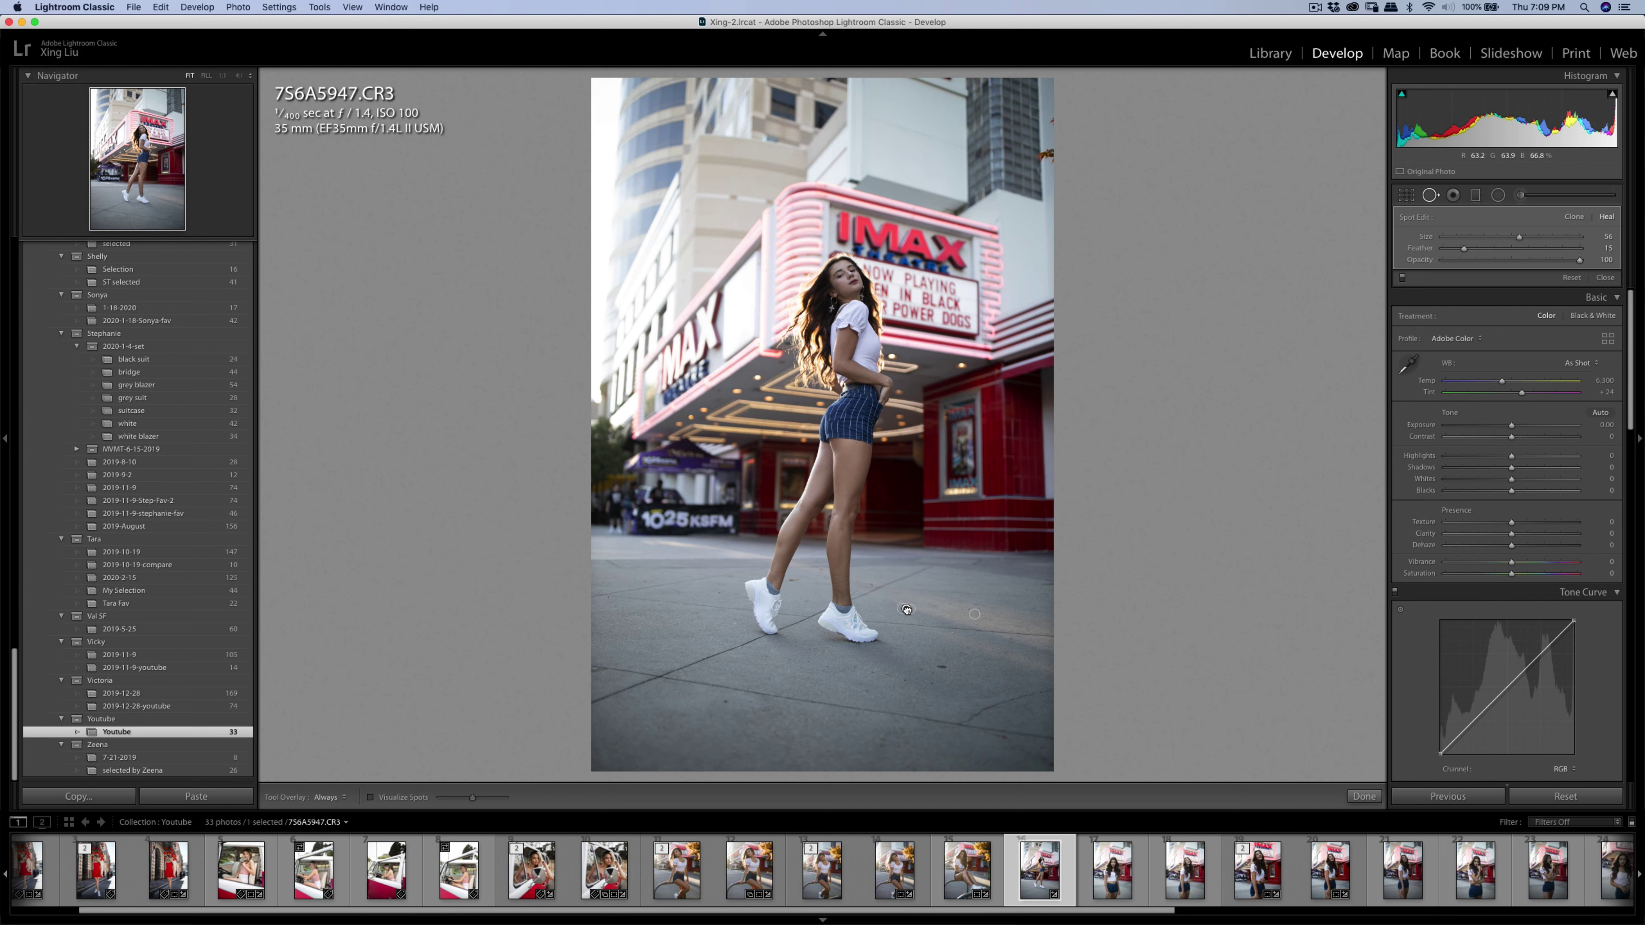
Heal the remaining pavement marks below and right of the front shoe and around the rear shoe.
key("q")
key("q")
left_click_drag(941, 668, 945, 669)
key("q")
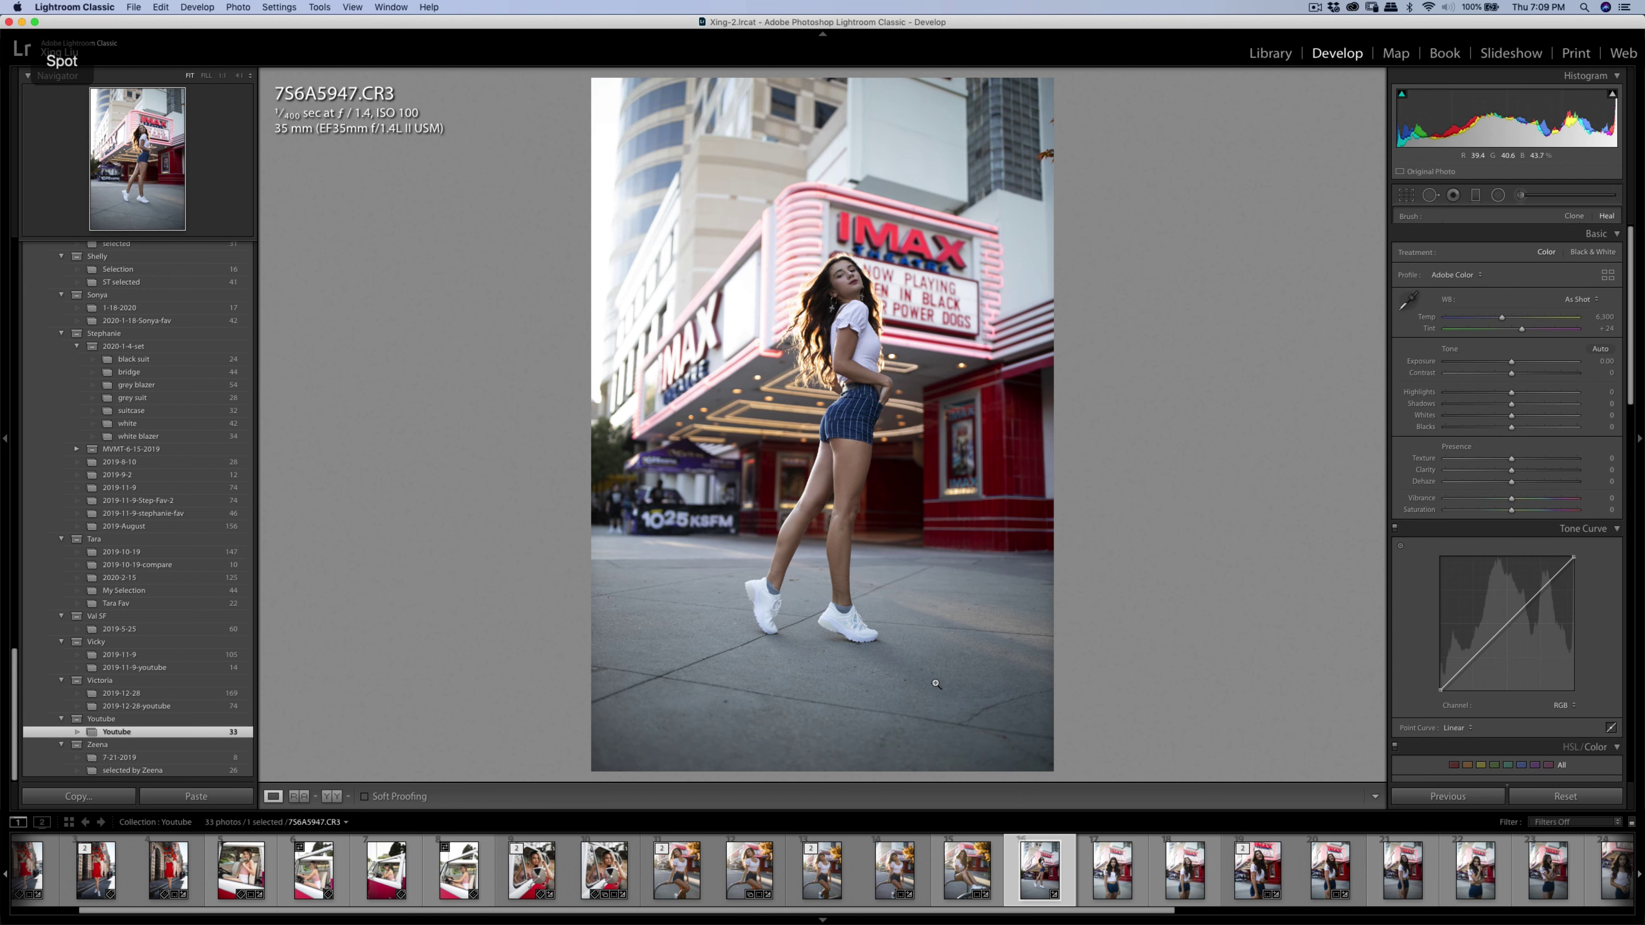
key("q")
key("q")
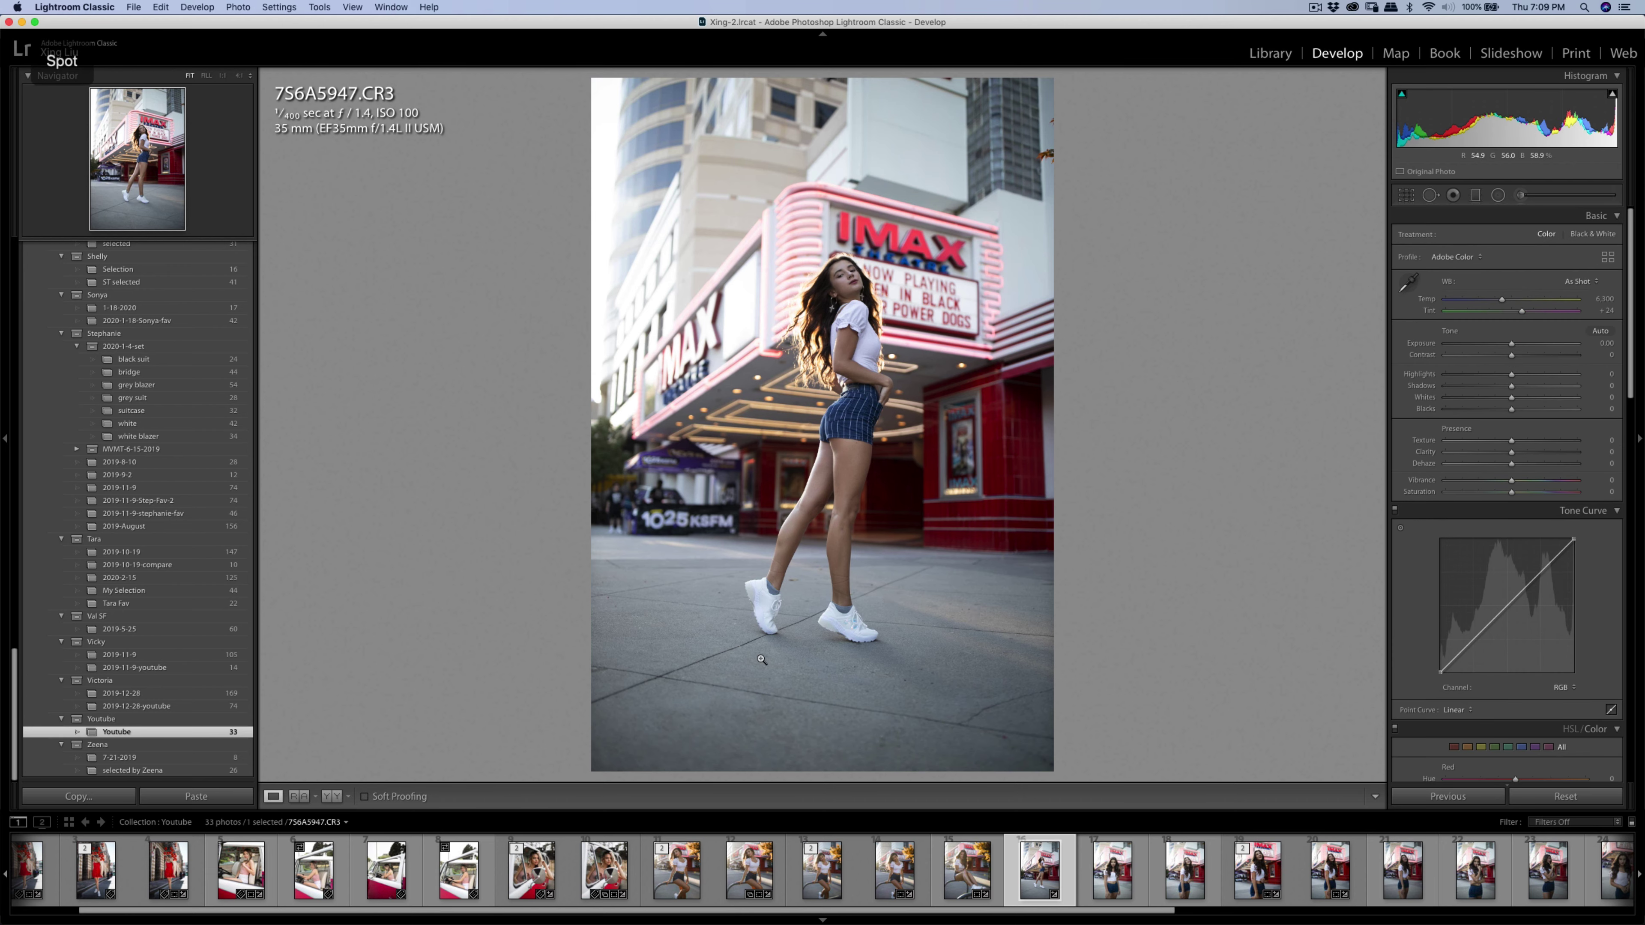
key("q")
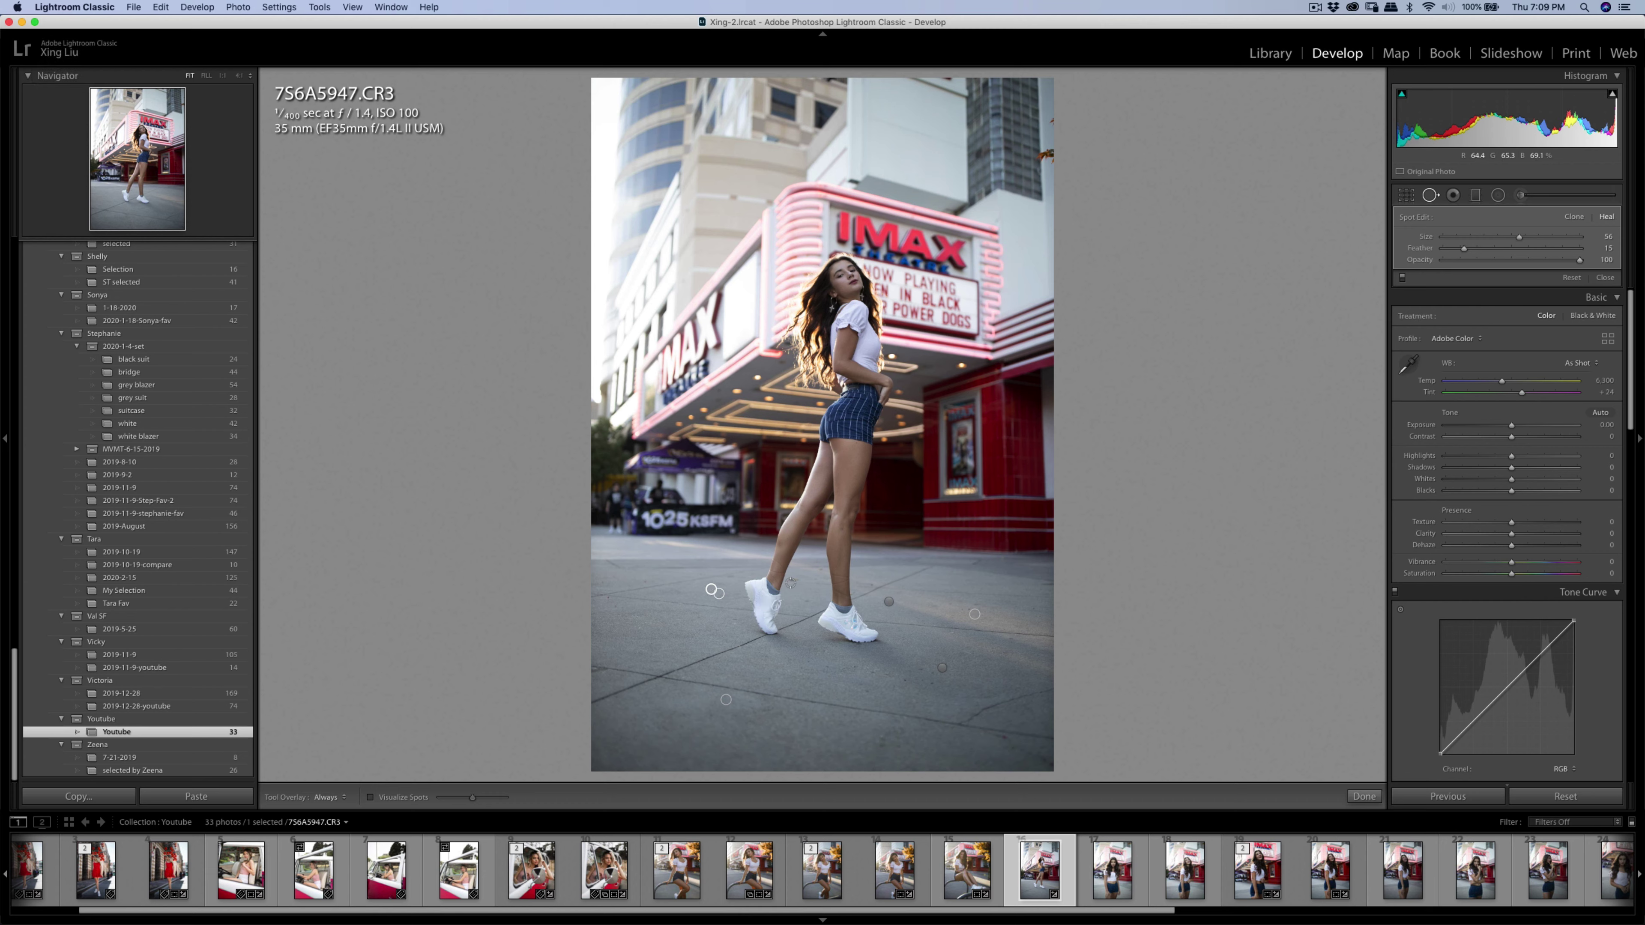
Heal the pavement marks between the two shoes and another below the front shoe, repositioning that spot's sample source.
left_click_drag(791, 581, 809, 604)
key("q")
key("q")
key("q")
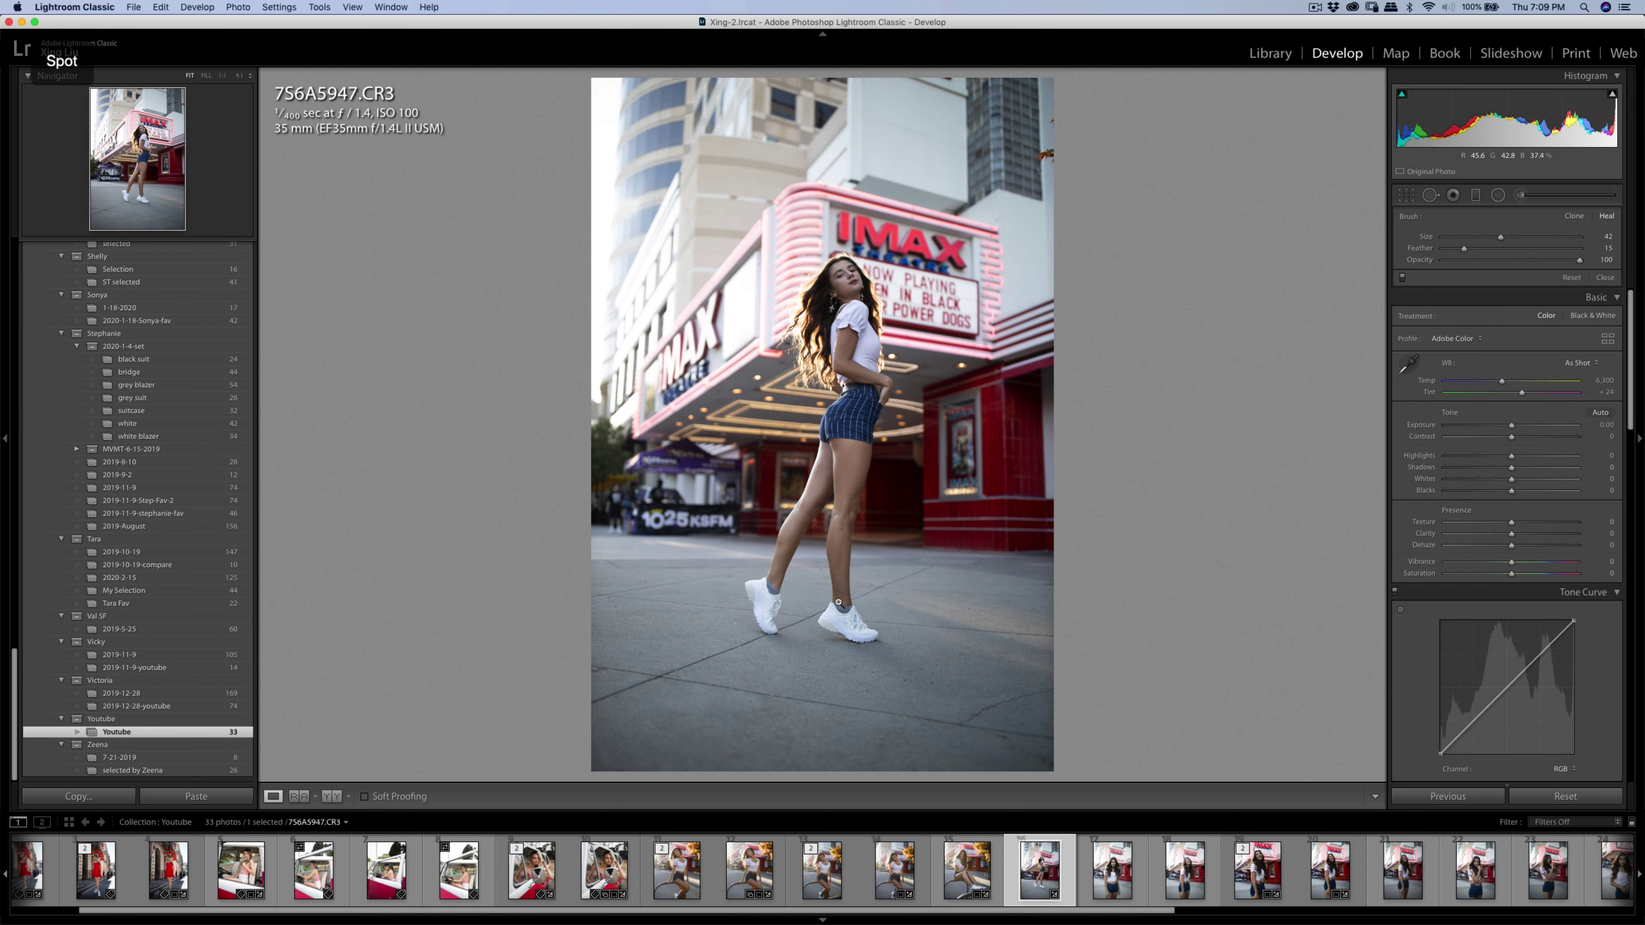
key("q")
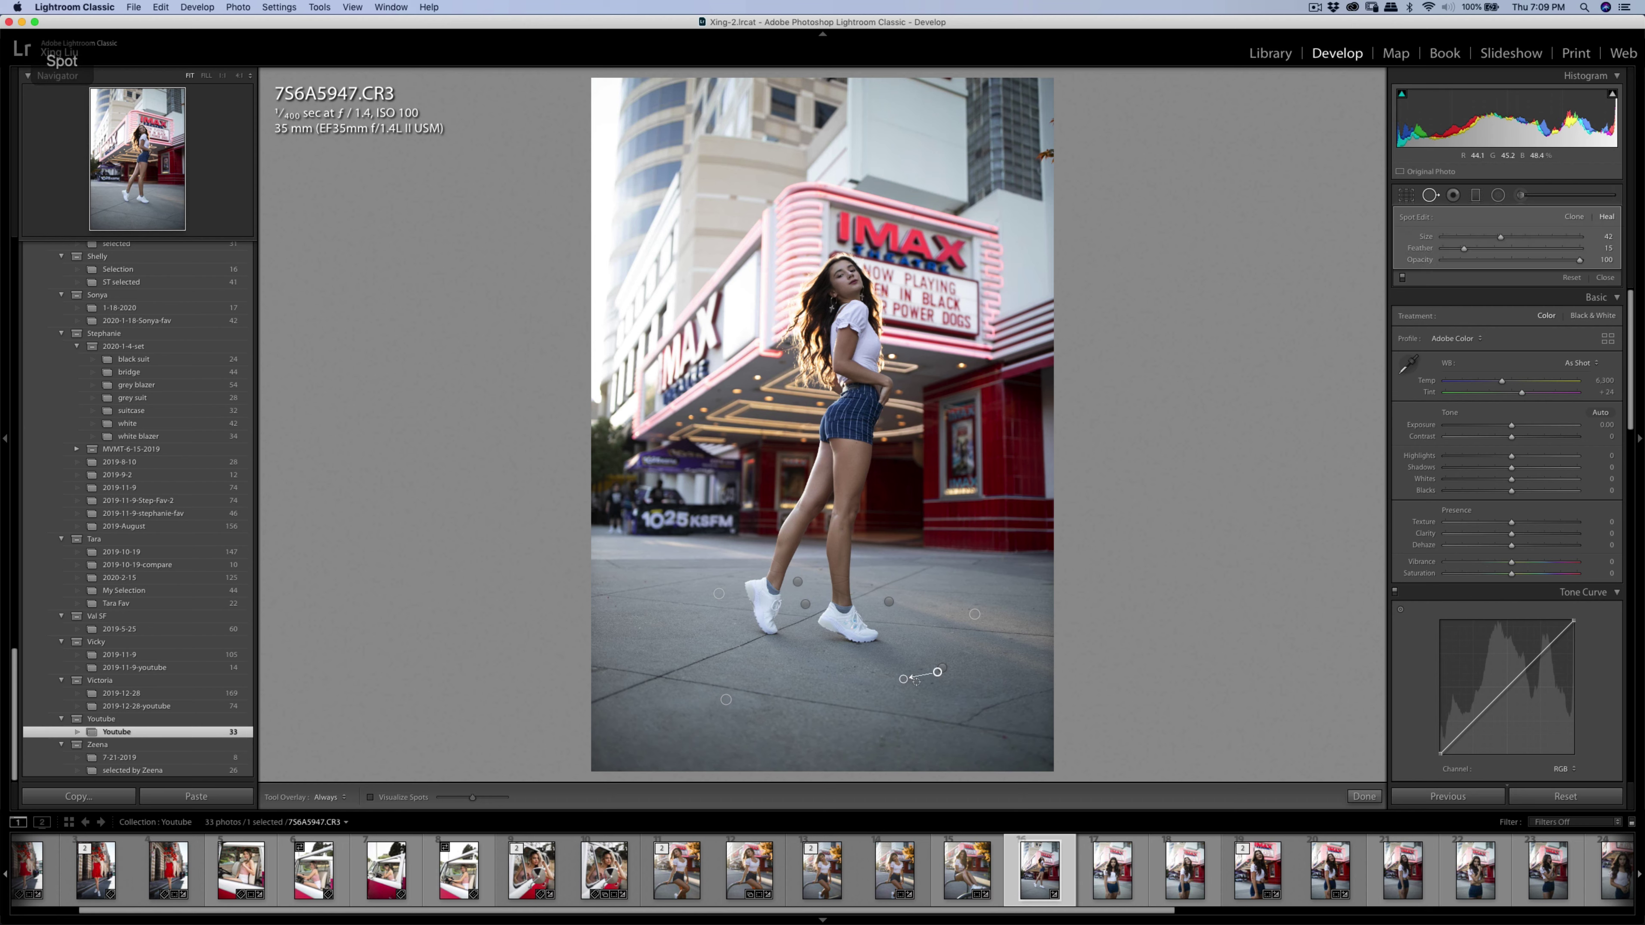
left_click_drag(939, 675, 928, 675)
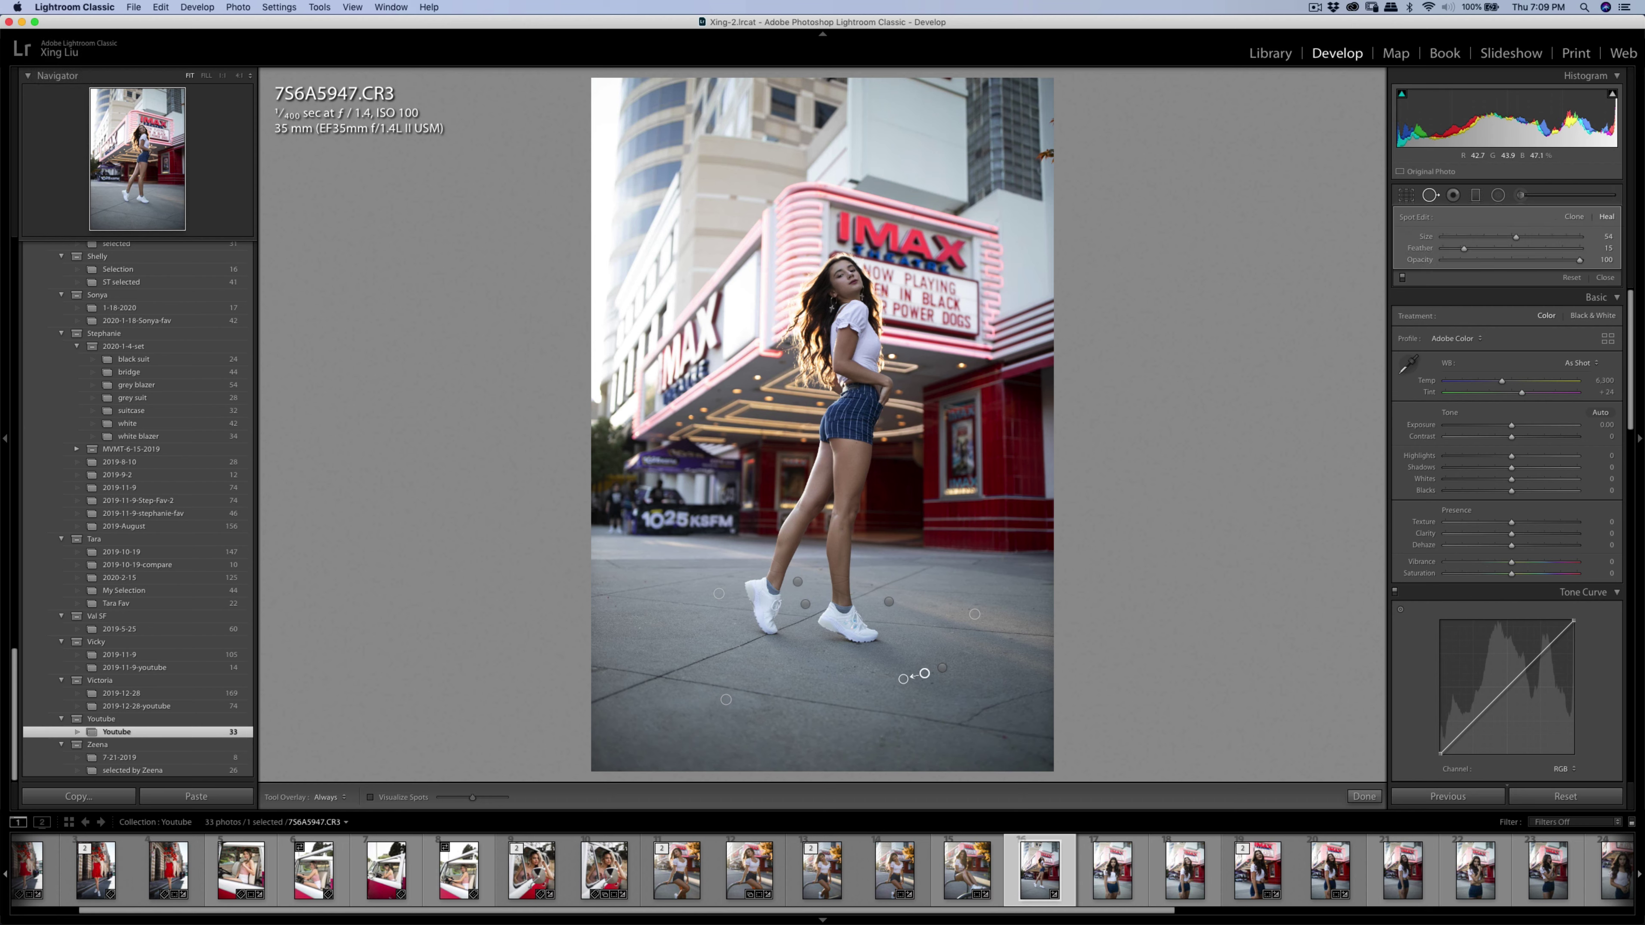
left_click(931, 682)
key("q")
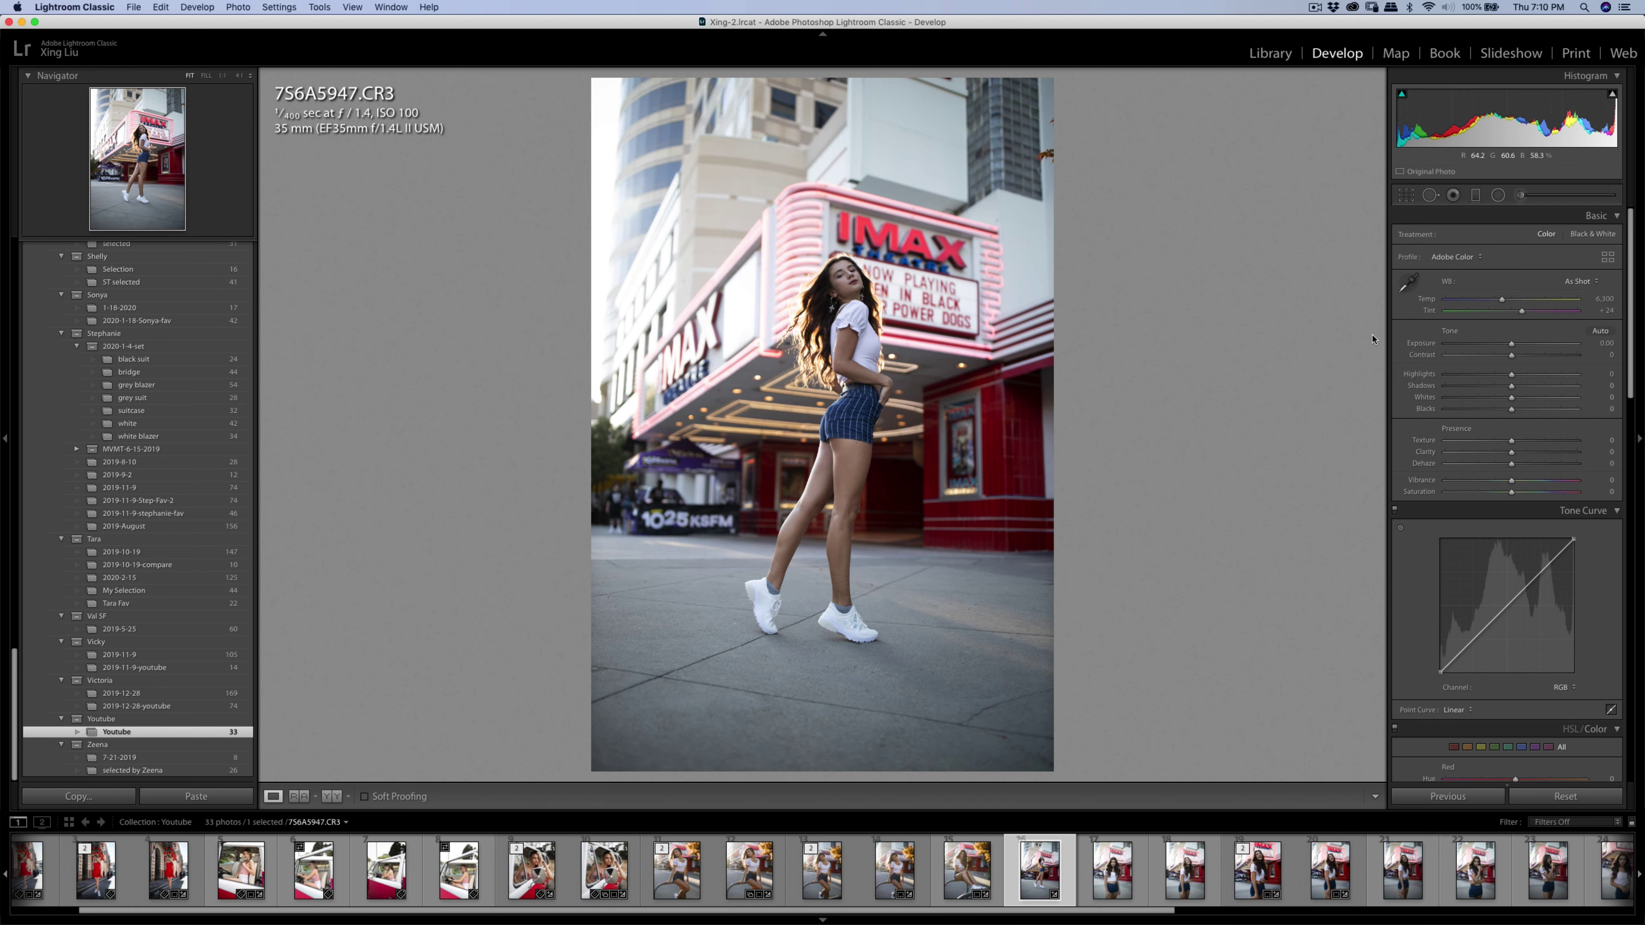
Straighten the standing woman's photo to an angle of about -0.68 and apply the crop.
key("r")
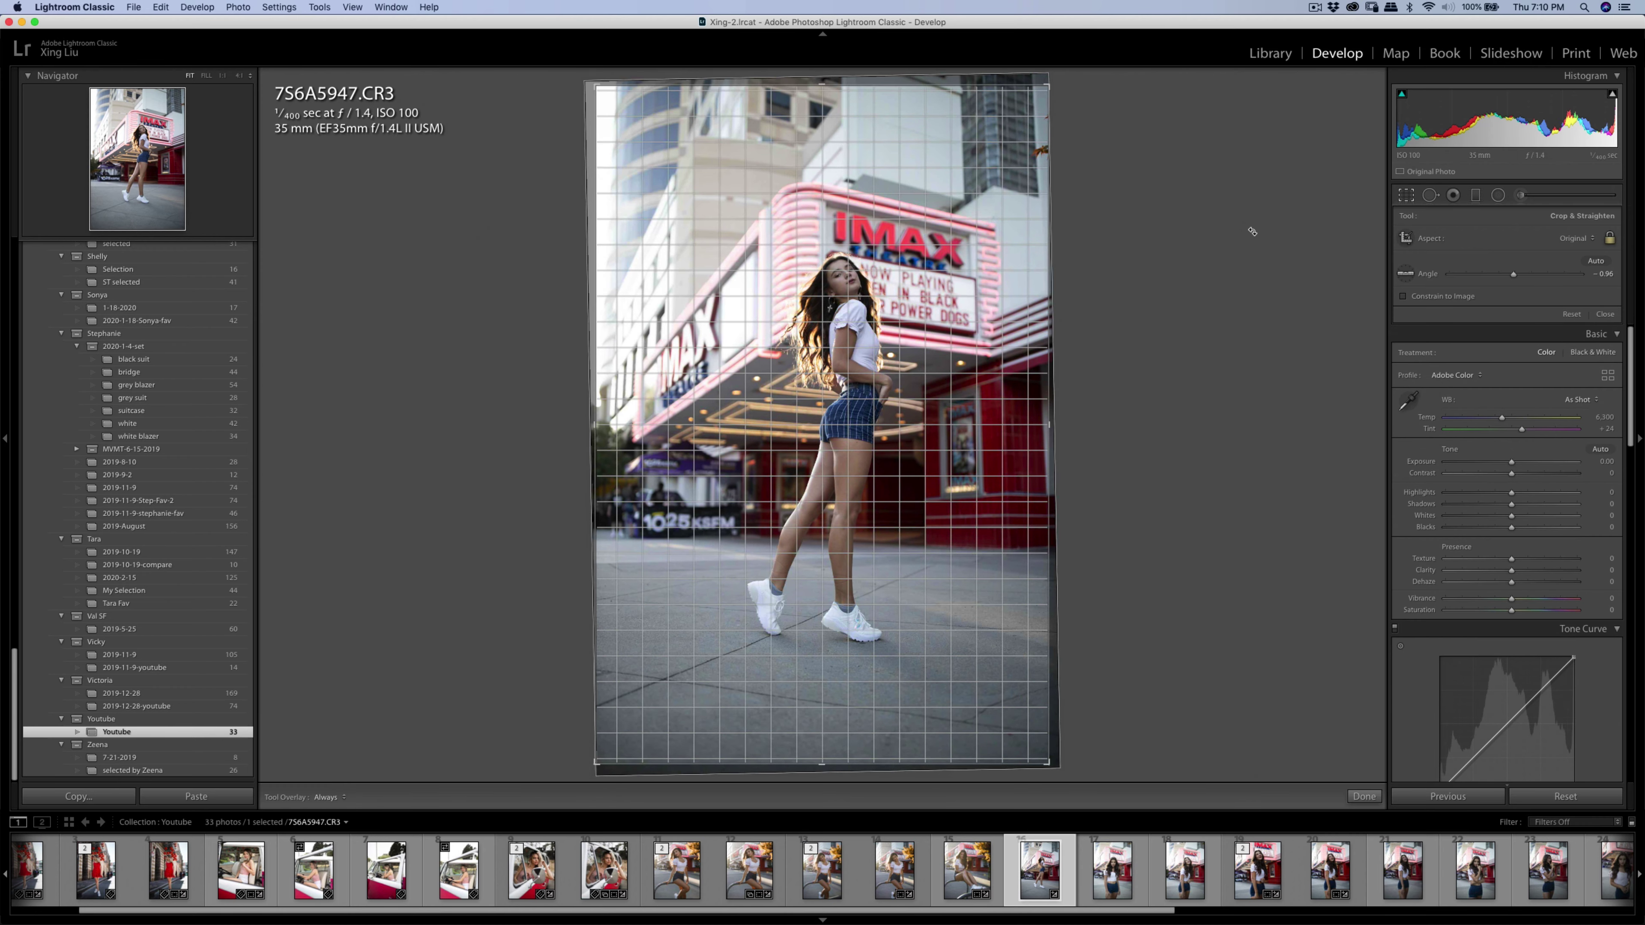
left_click_drag(1253, 232, 1254, 233)
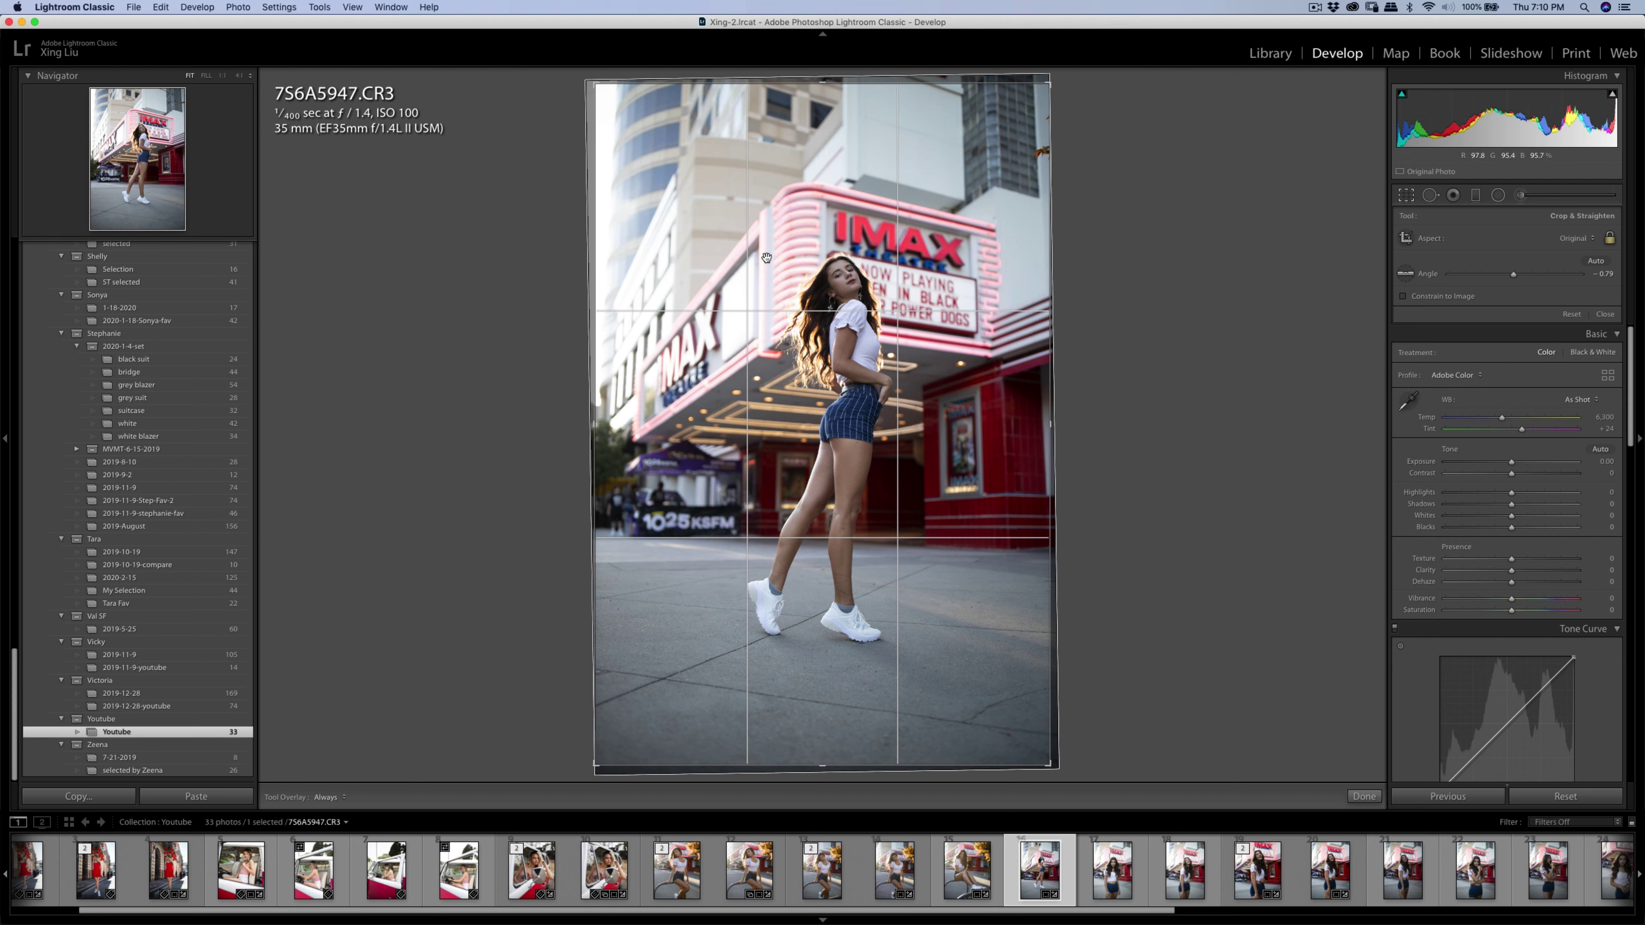
left_click_drag(1152, 247, 1154, 245)
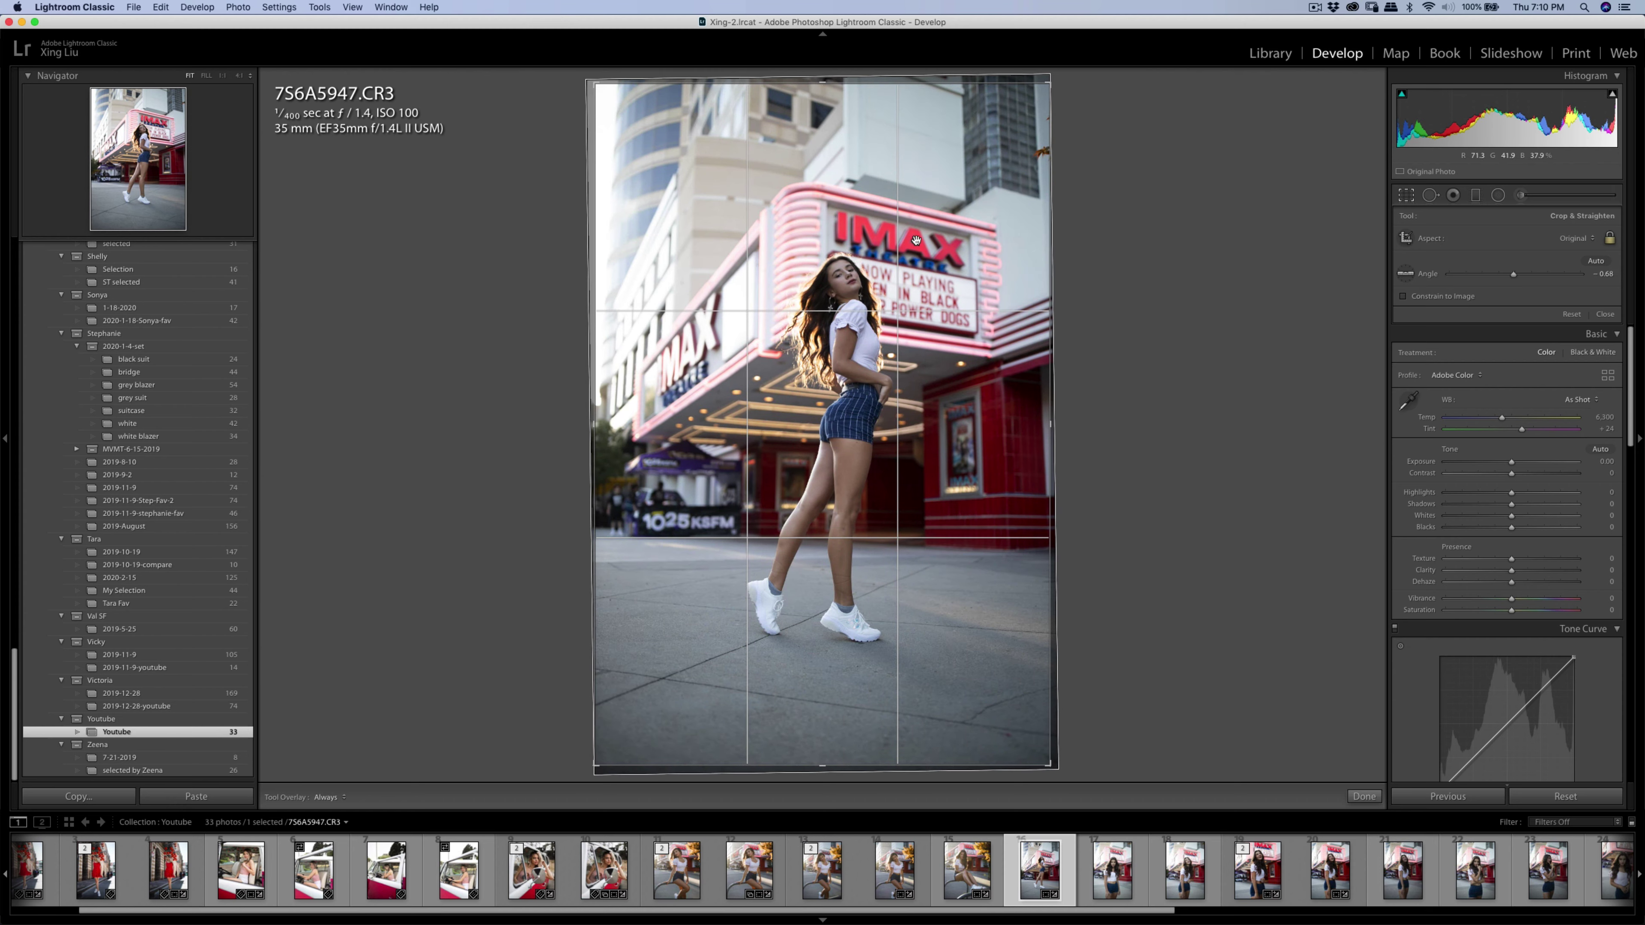
double_click(913, 241)
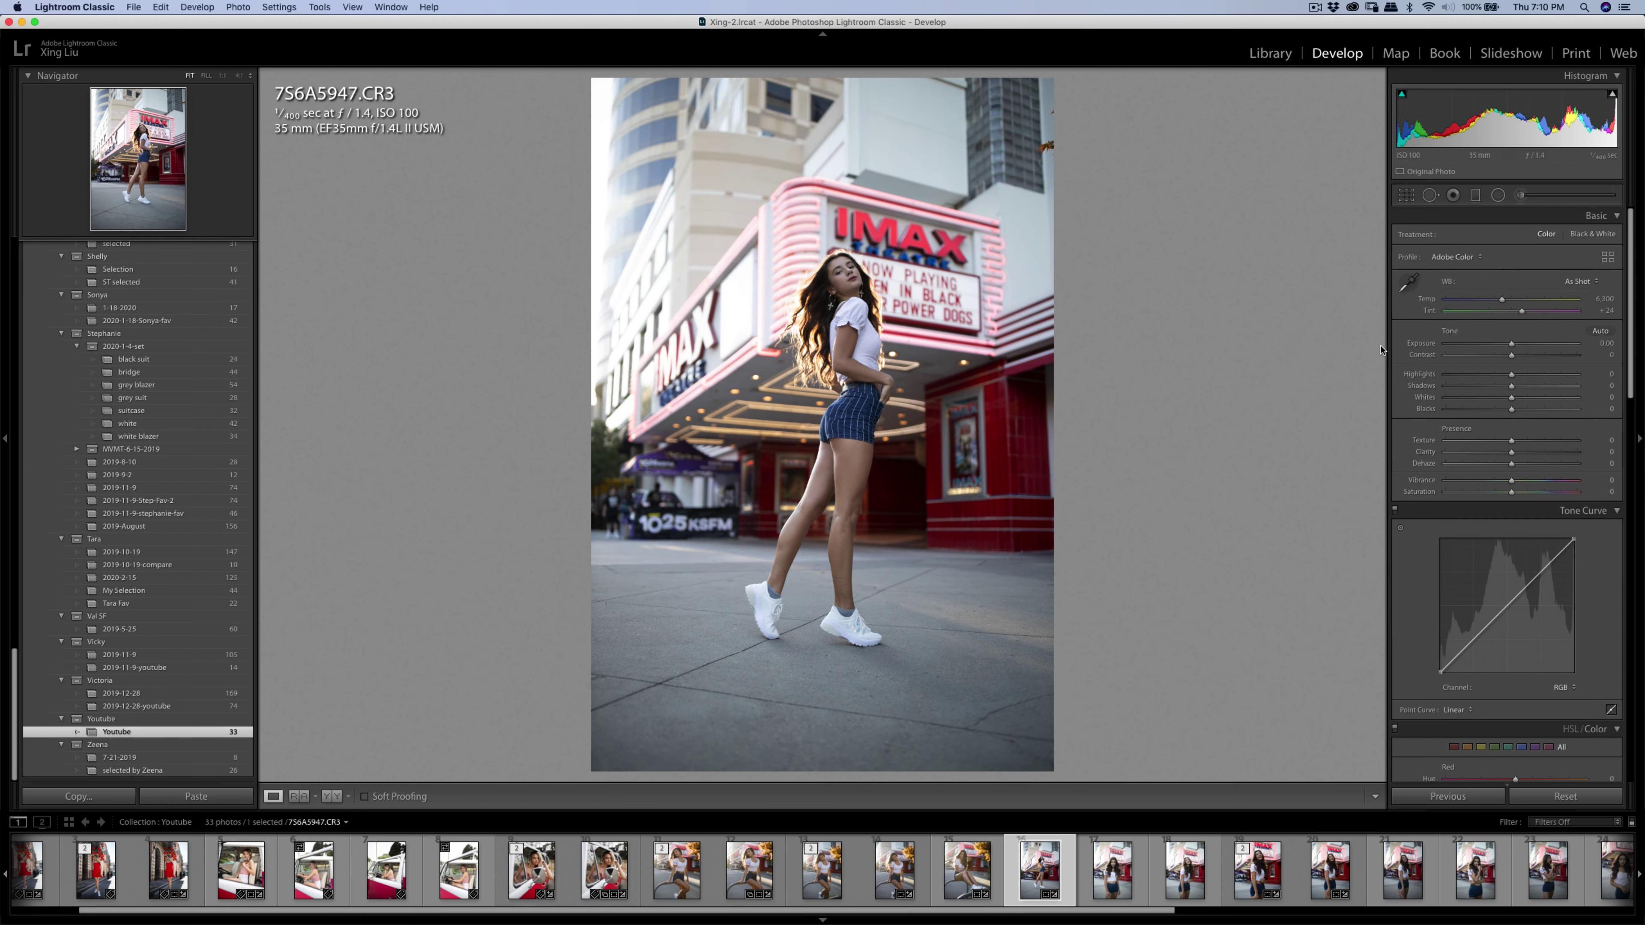
Heal the blemish on the upper calf of the woman's front leg with a size 19 healing brush.
left_click(843, 547)
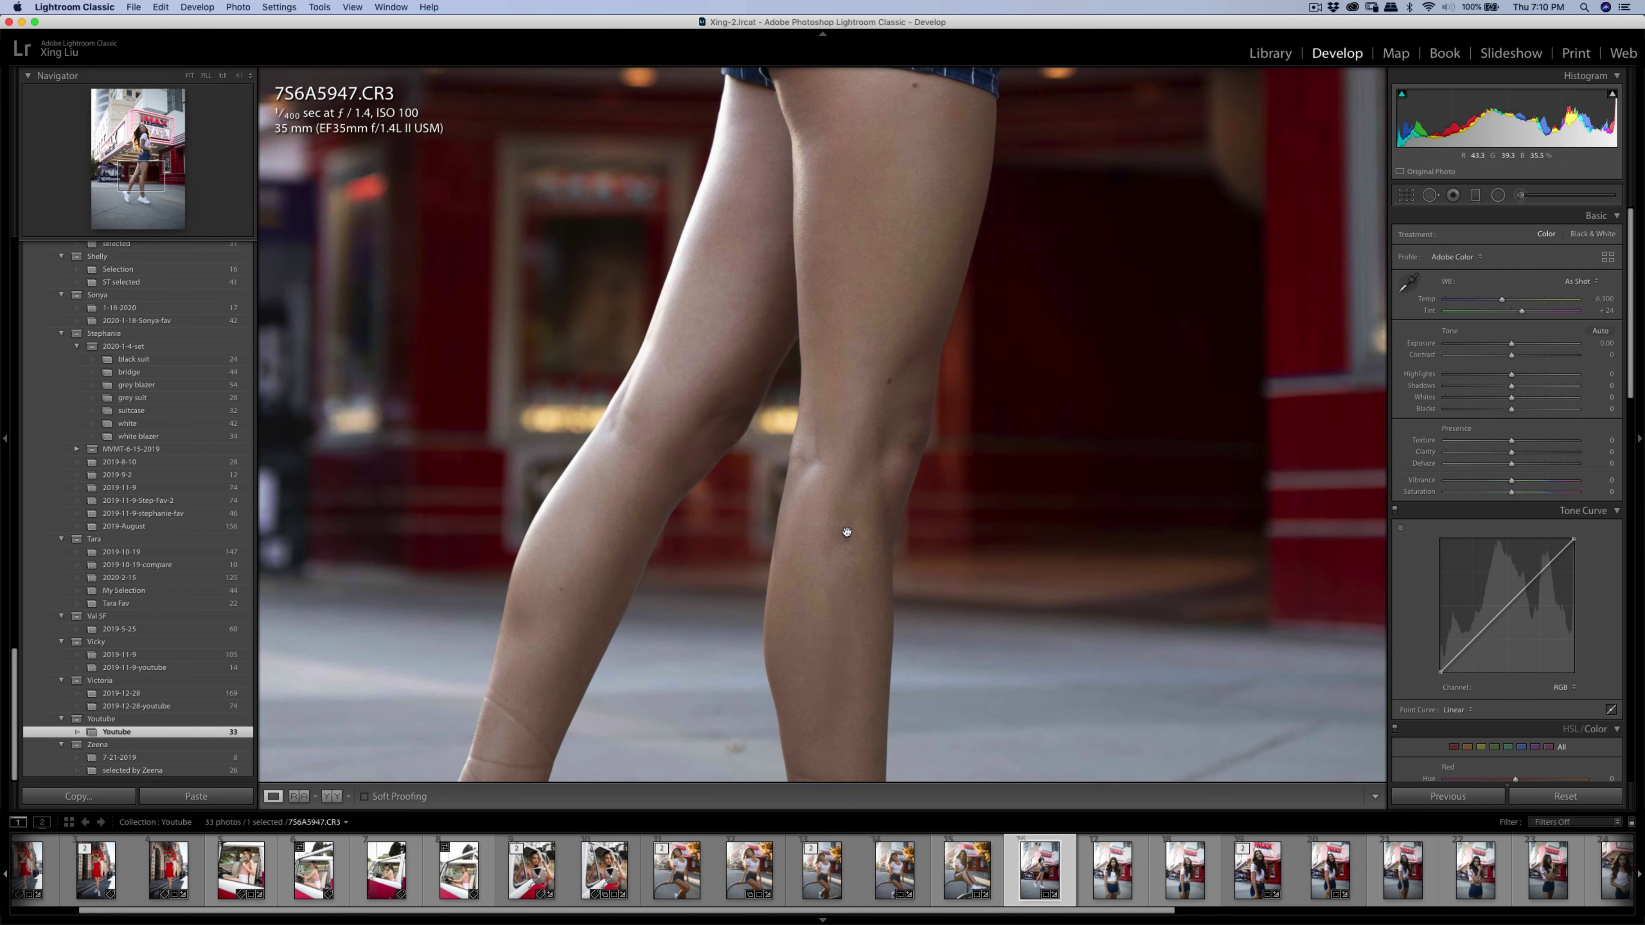
key("q")
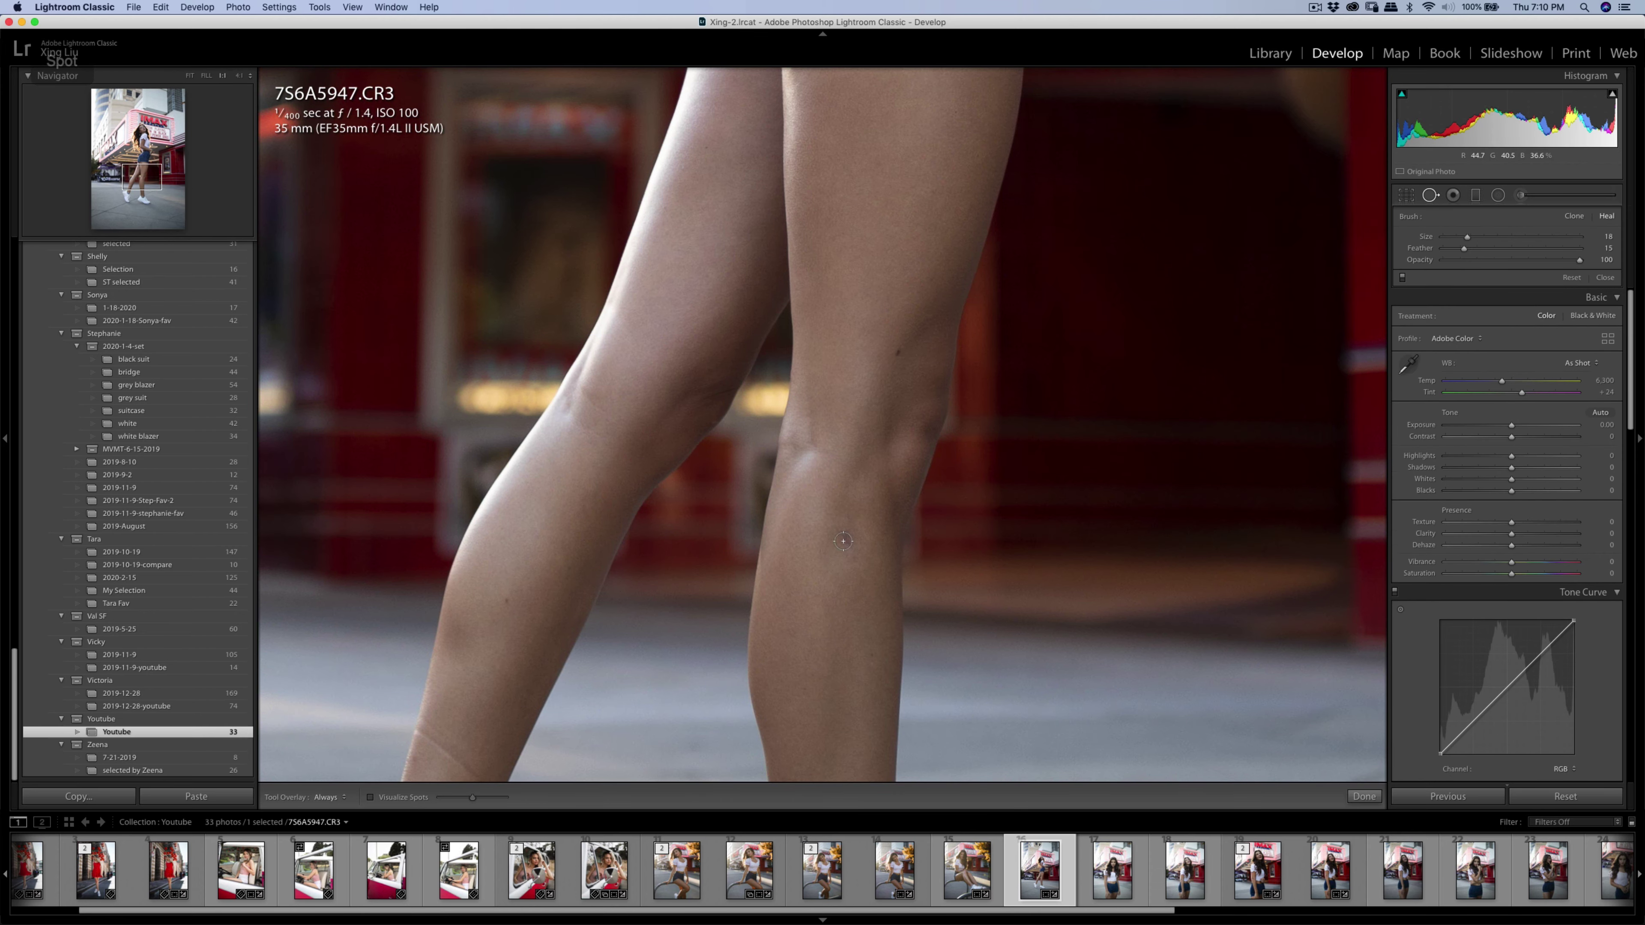
left_click_drag(843, 540, 846, 544)
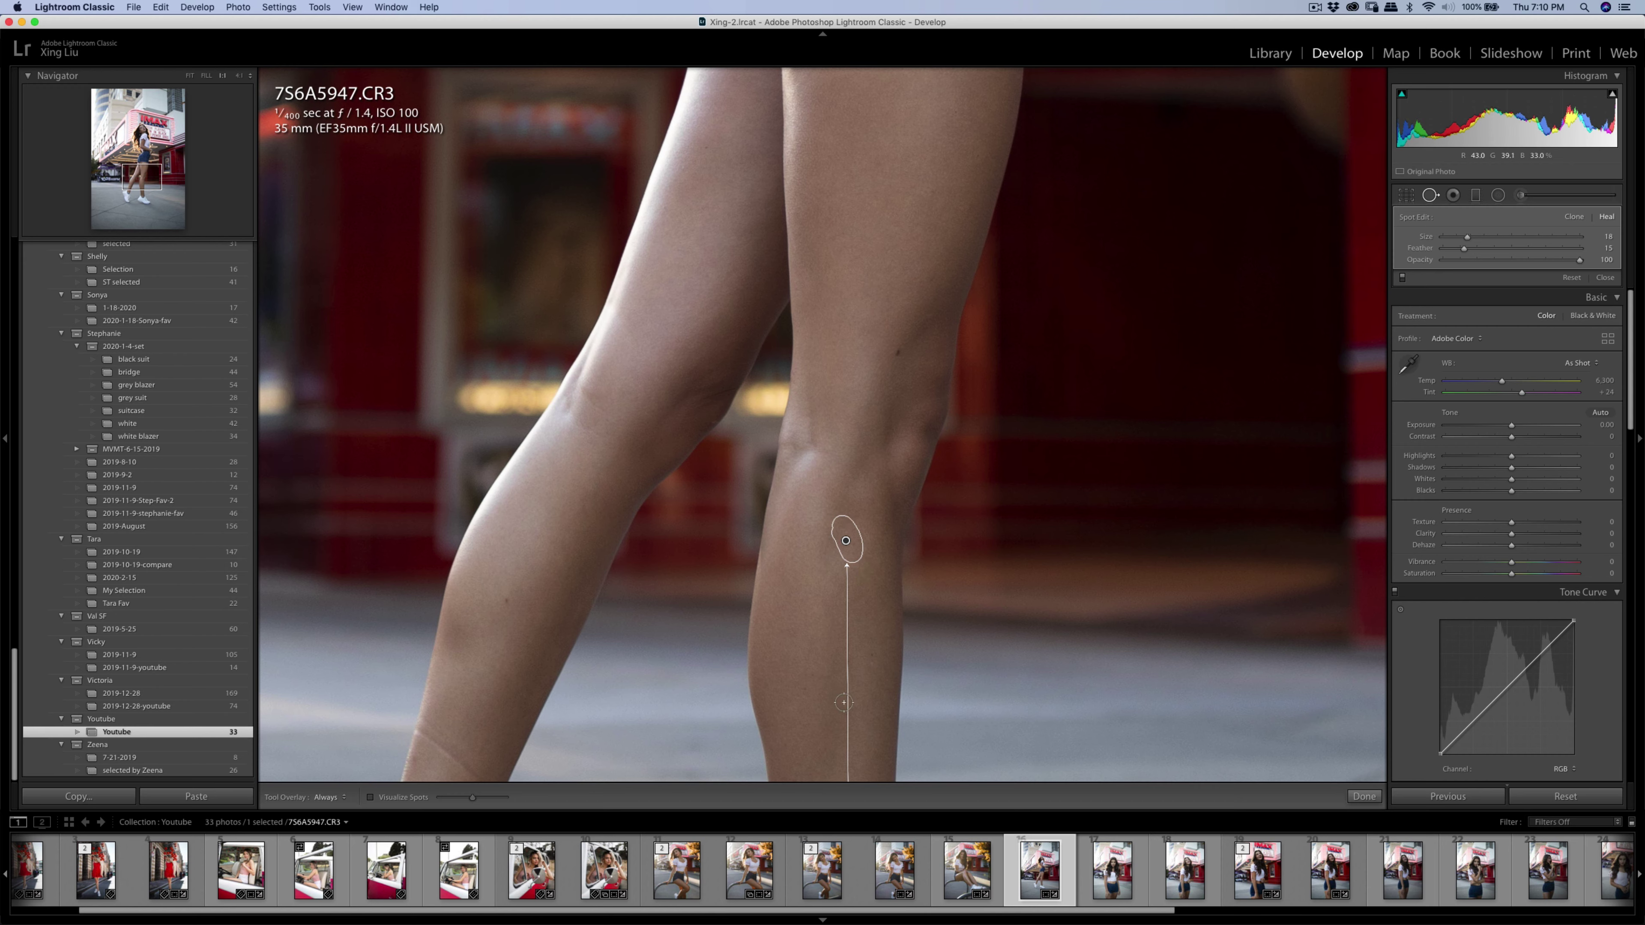
Brush the Soften Skin (Lite) effect over the crease lines on the woman's lower legs.
key("space")
left_click_drag(854, 697, 868, 485)
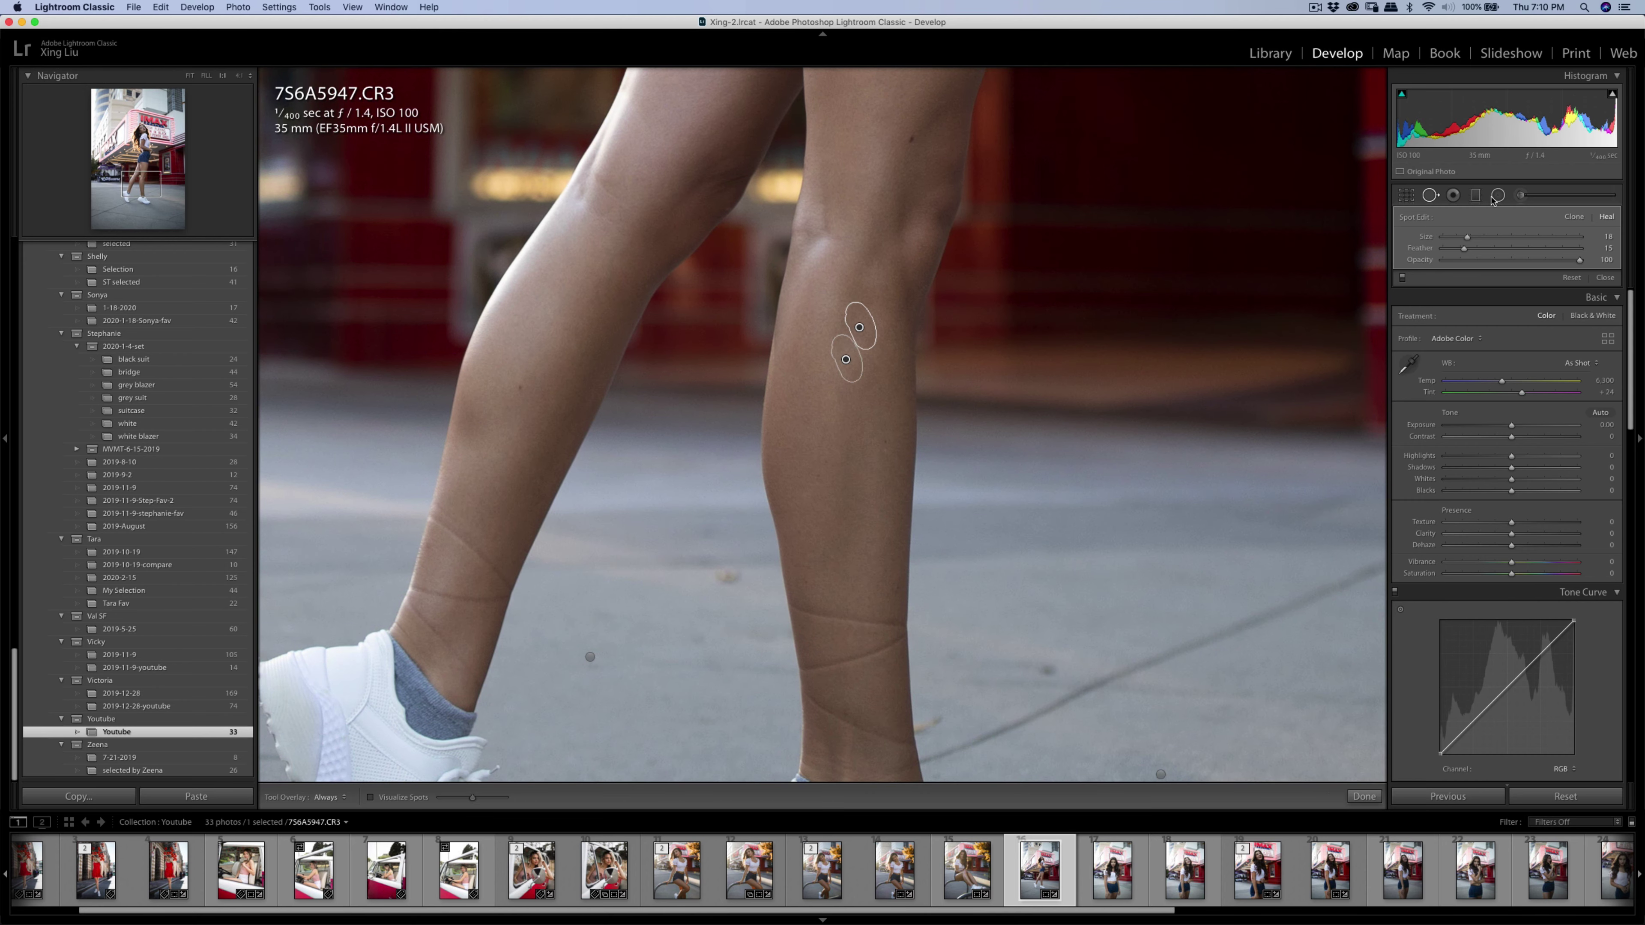
left_click(1519, 196)
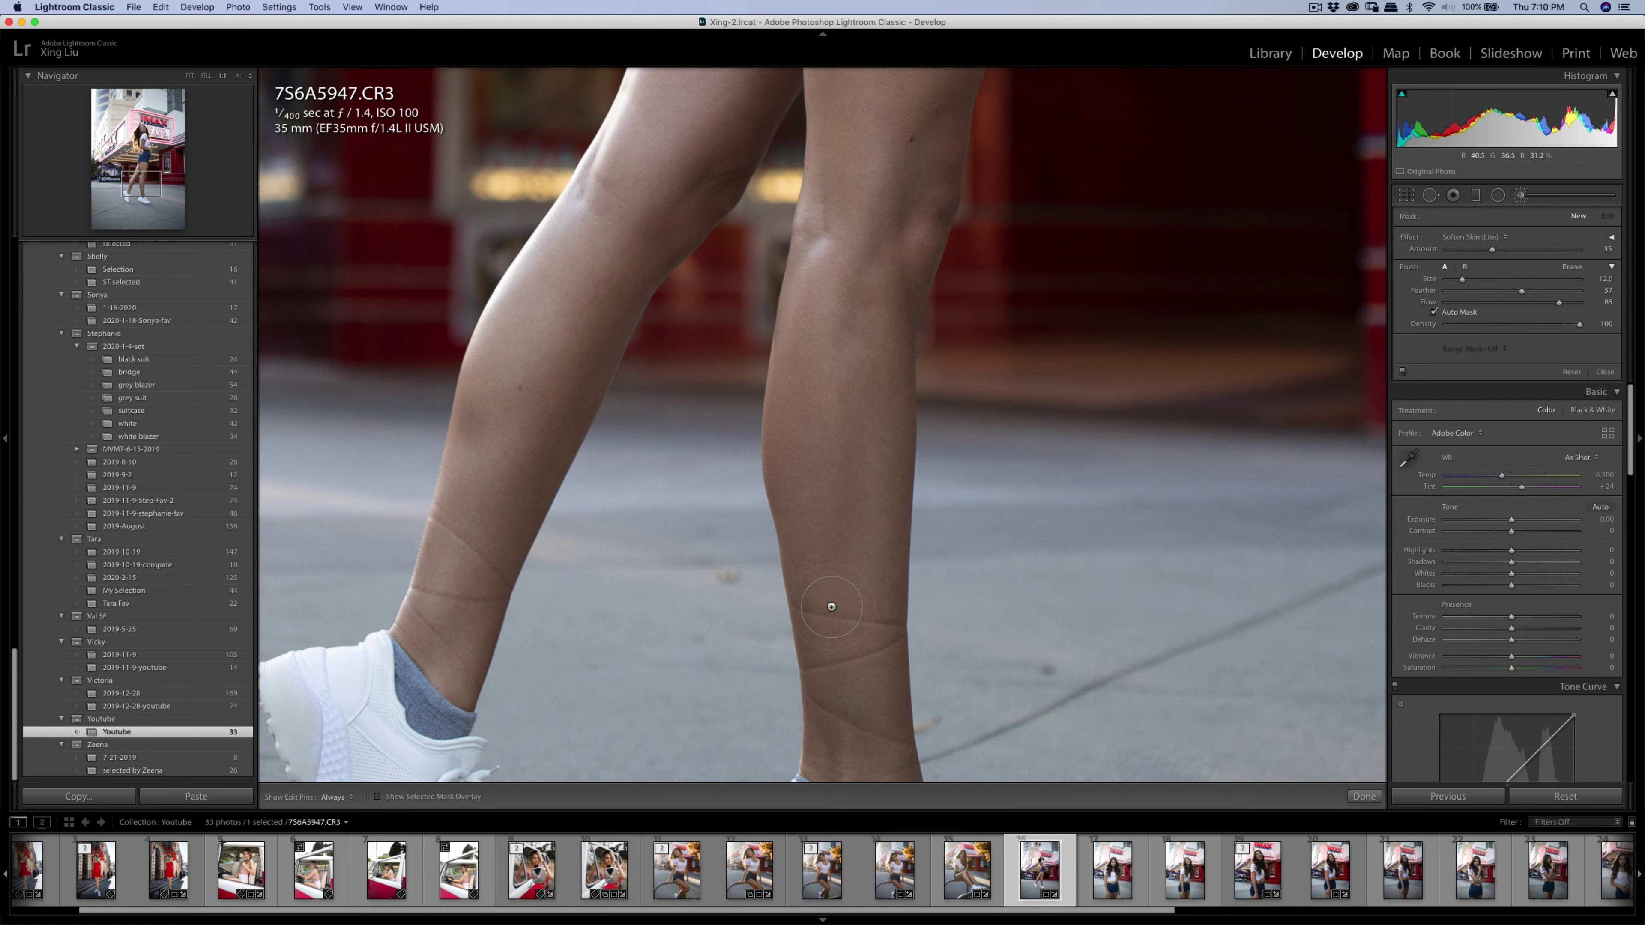
mouse_move(846, 612)
left_mouse_down()
mouse_move(888, 626)
mouse_move(864, 654)
left_mouse_up()
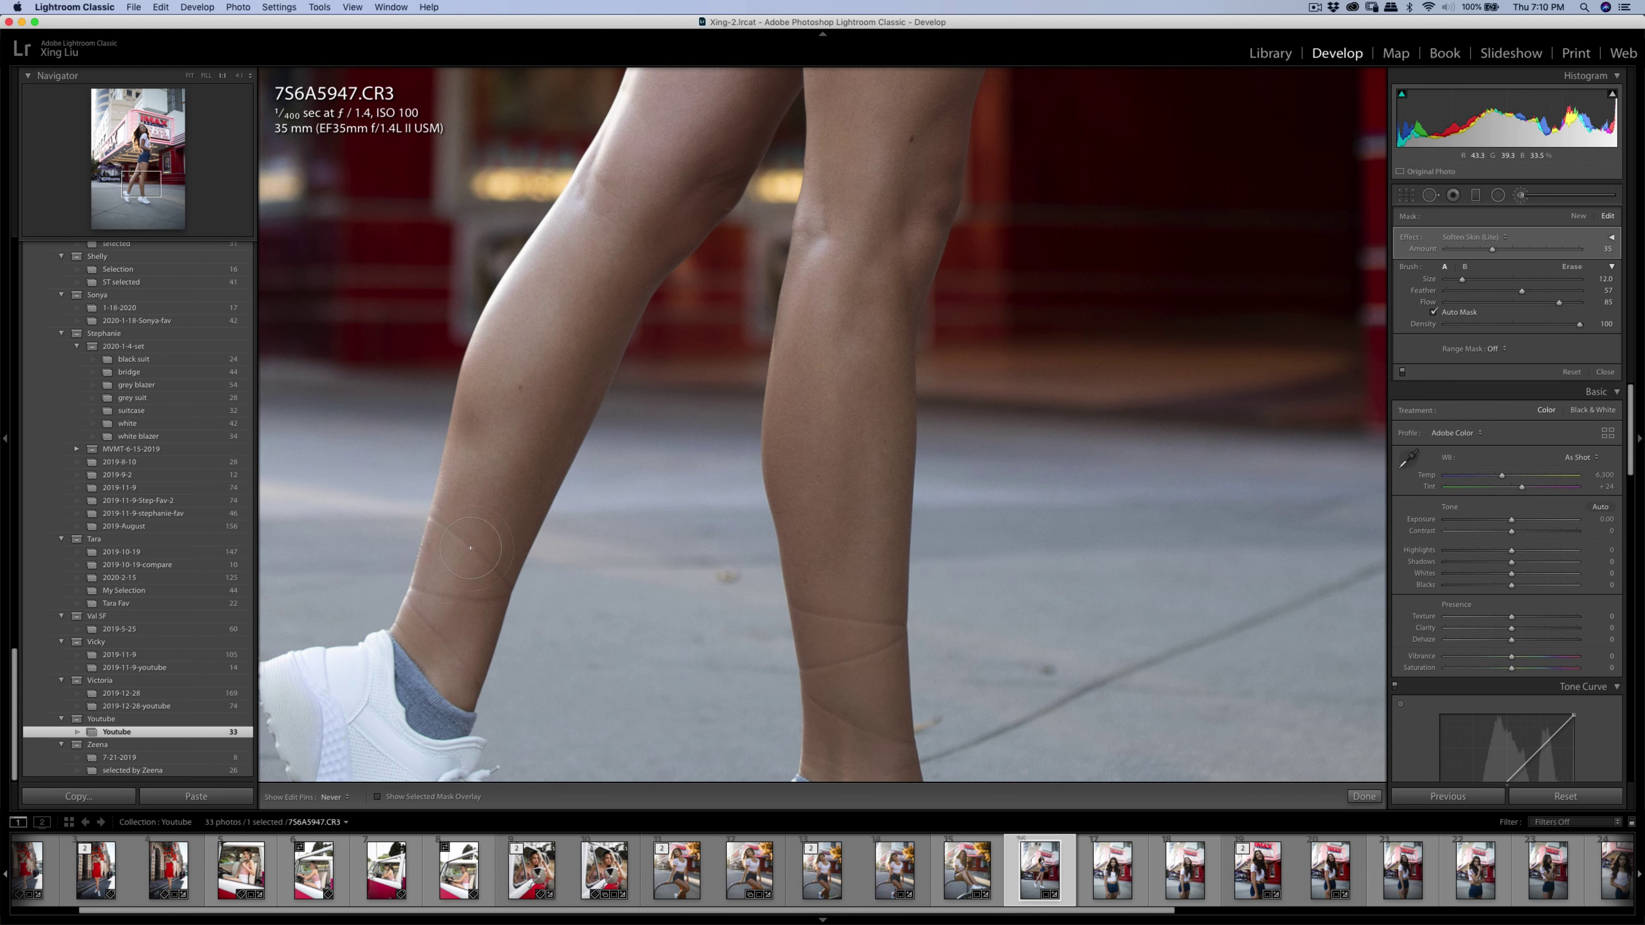
key("q")
key("q")
Set the photo's exposure to -0.05, contrast to +22 and highlights to -27.
left_click(882, 358)
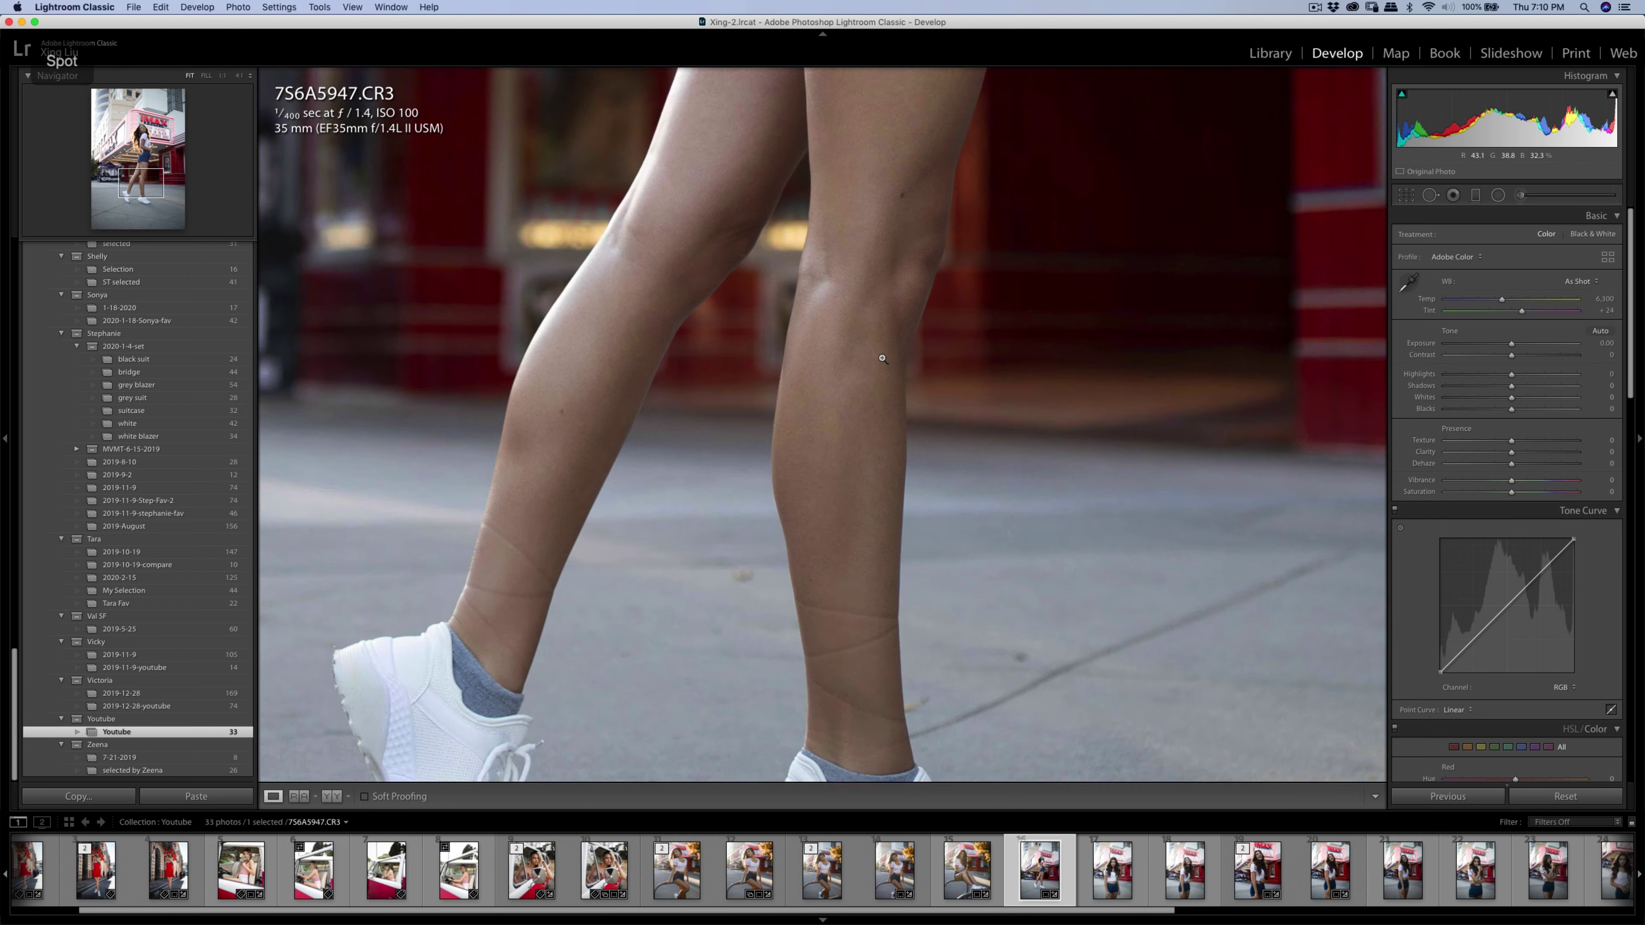
left_click(882, 358)
mouse_move(1512, 356)
left_mouse_down()
mouse_move(1527, 358)
mouse_move(1511, 348)
mouse_move(1494, 376)
left_mouse_up()
scroll(1568, 439, "down", 3)
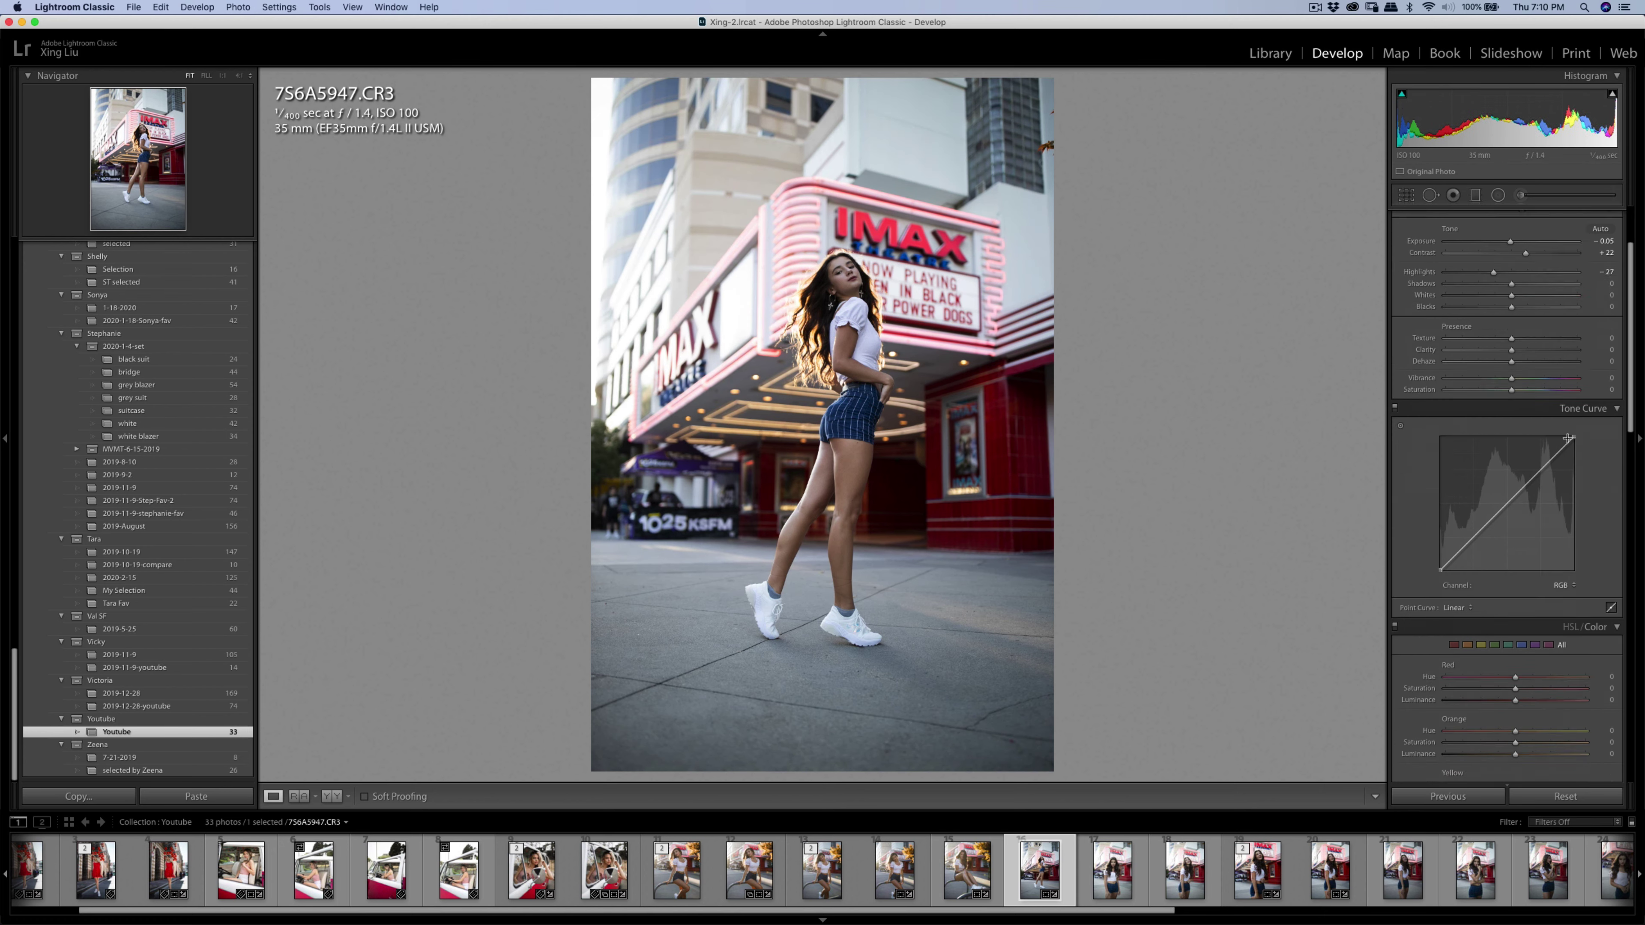
Apply the Camera Standard v2 camera matching profile to the standing woman's photo.
scroll(1568, 438, "up", 3)
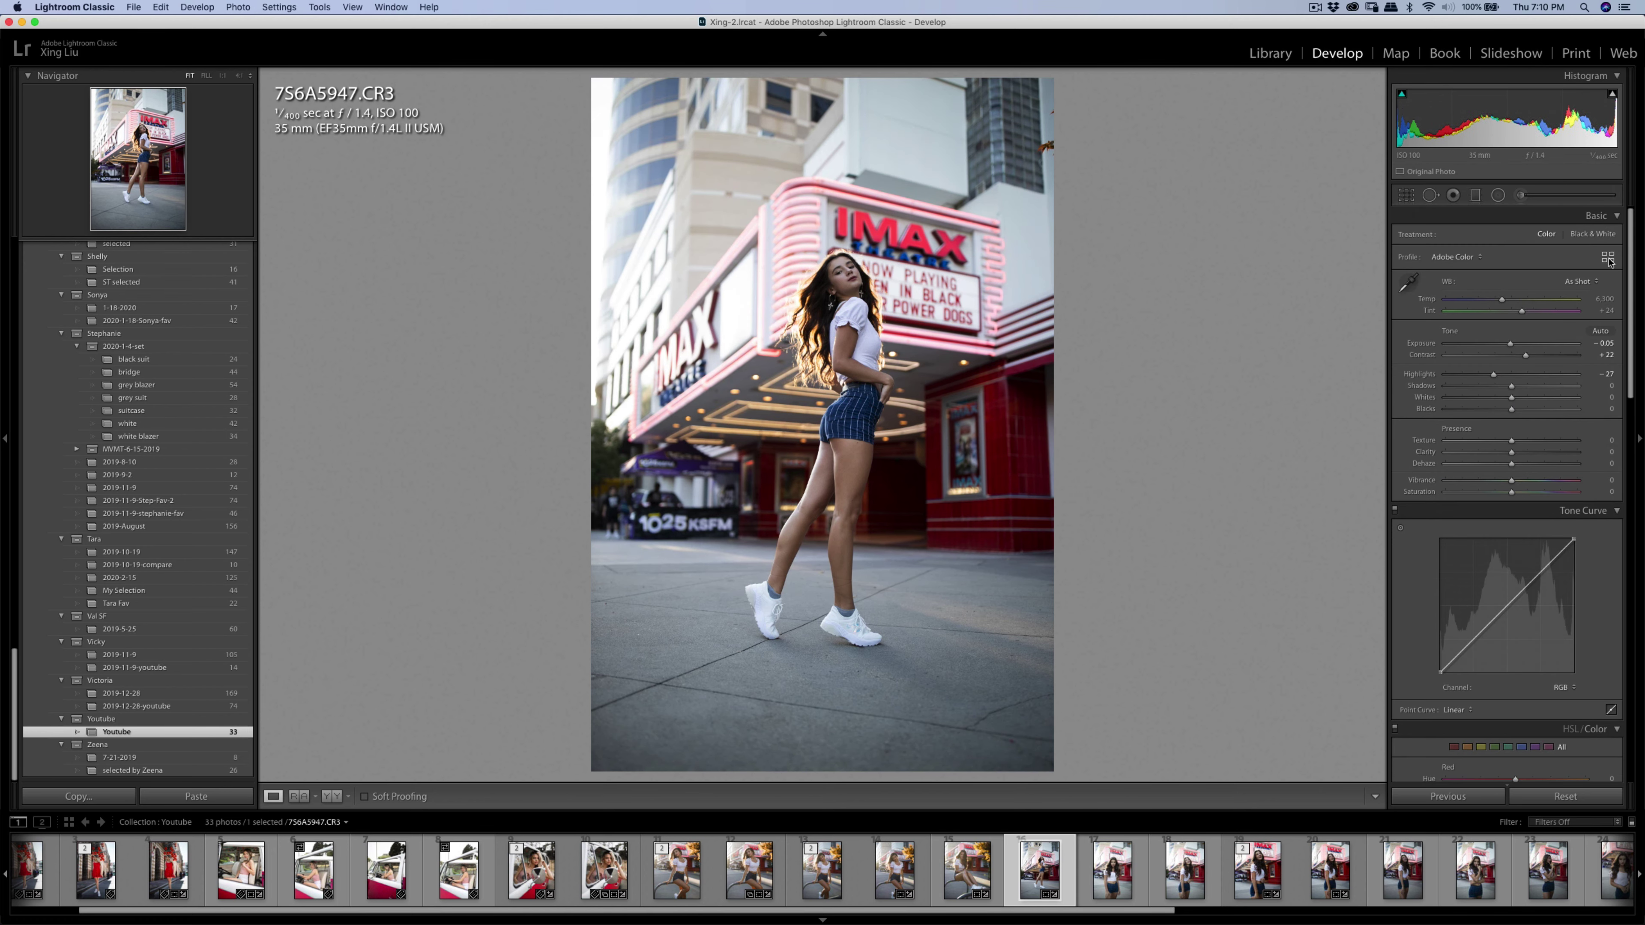
left_click(1608, 258)
scroll(1526, 545, "down", 3)
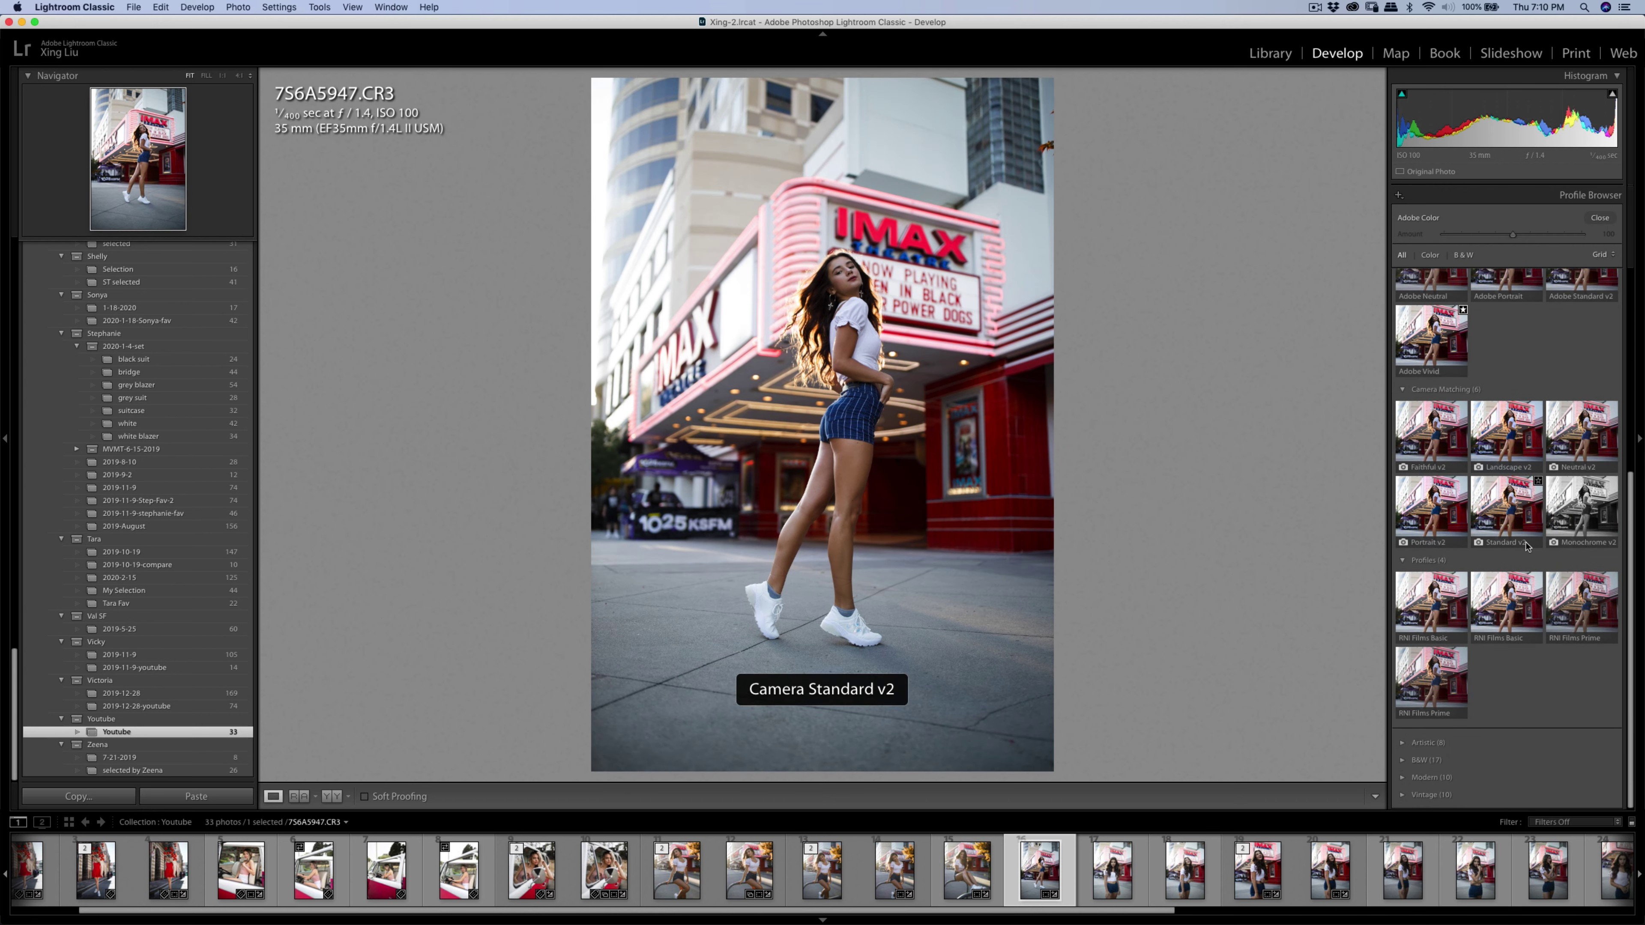
left_click(1519, 528)
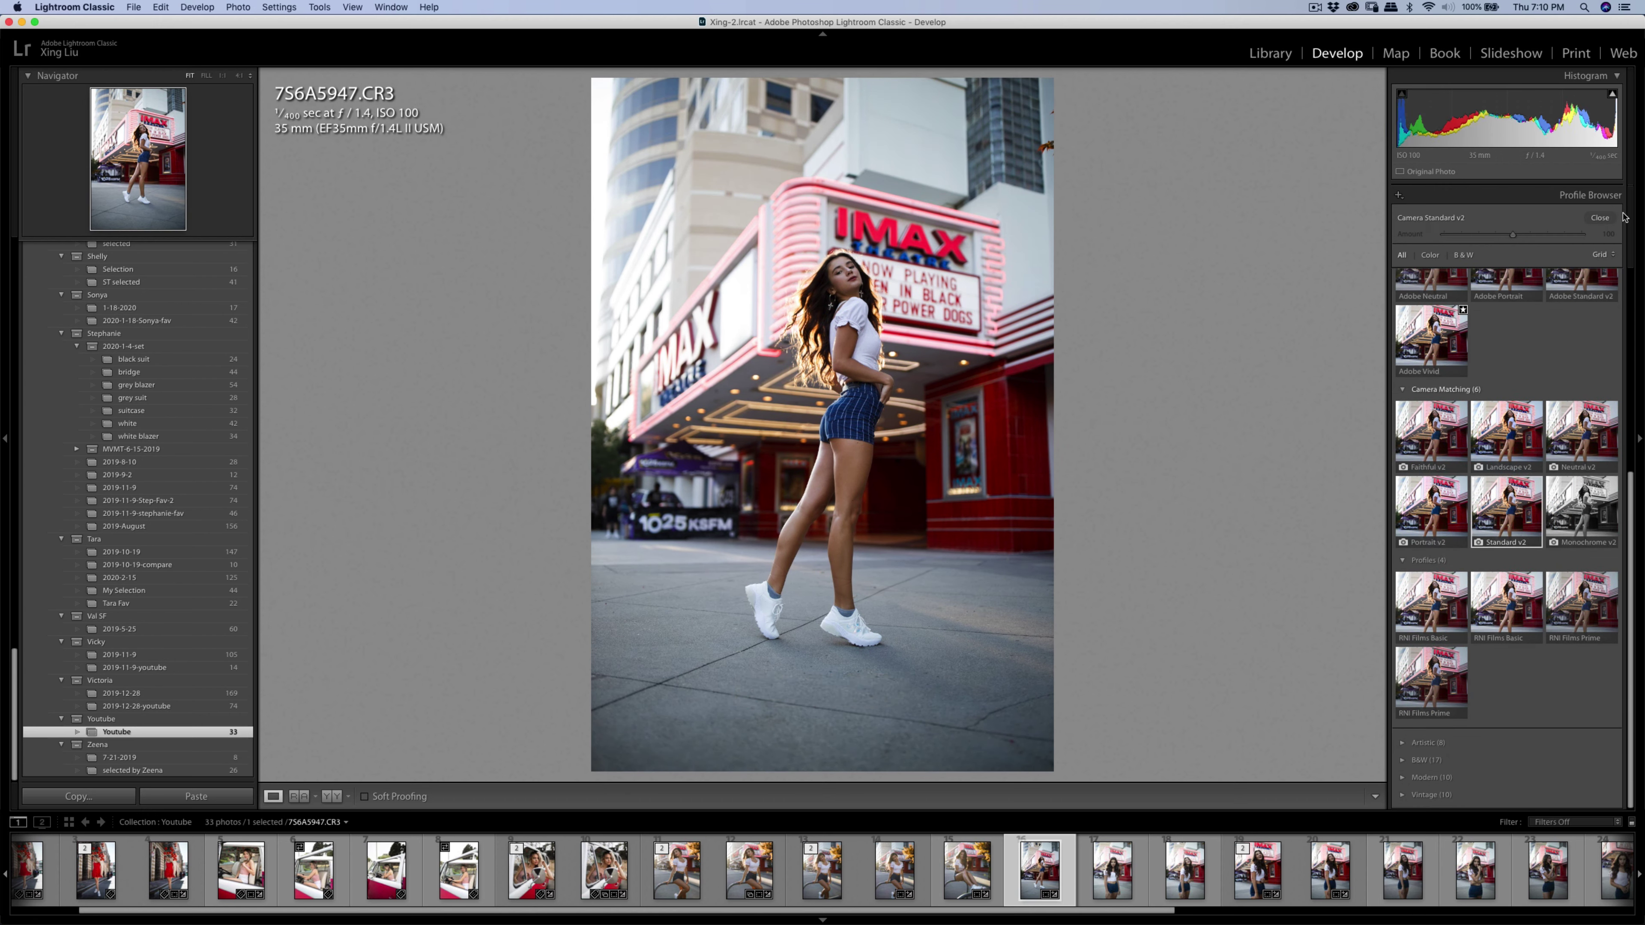
left_click(1600, 218)
Set the exposure to 0.00, contrast to +15 and highlights to -23.
scroll(1590, 484, "down", 8)
scroll(1586, 501, "up", 8)
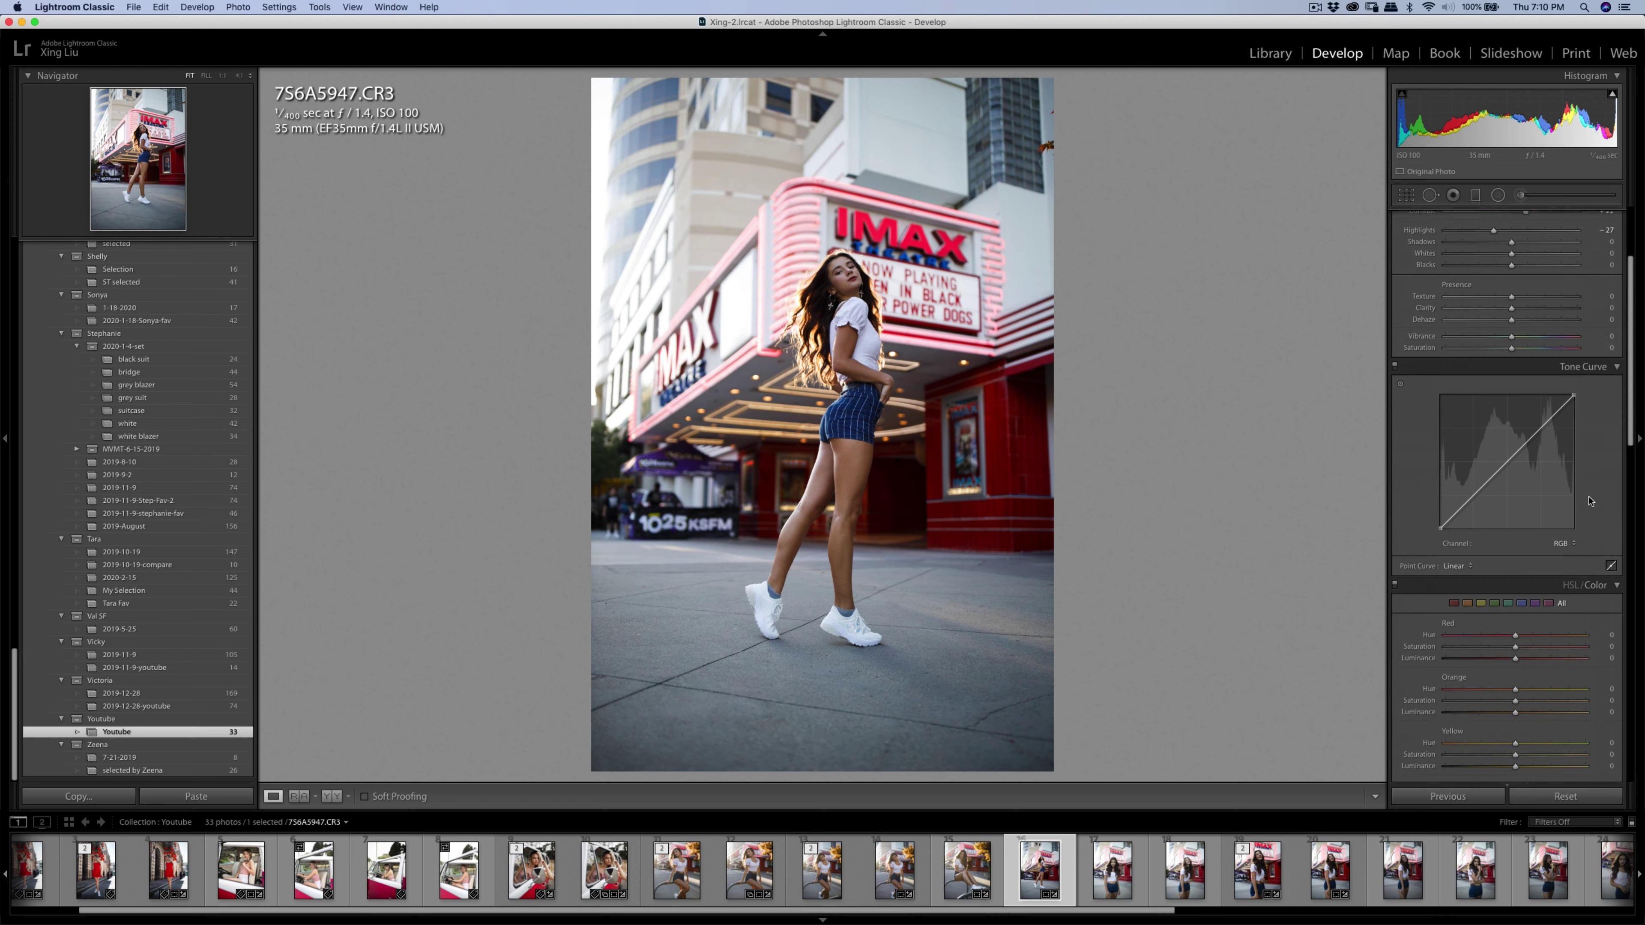
left_click_drag(1526, 355, 1497, 379)
left_click(1406, 195)
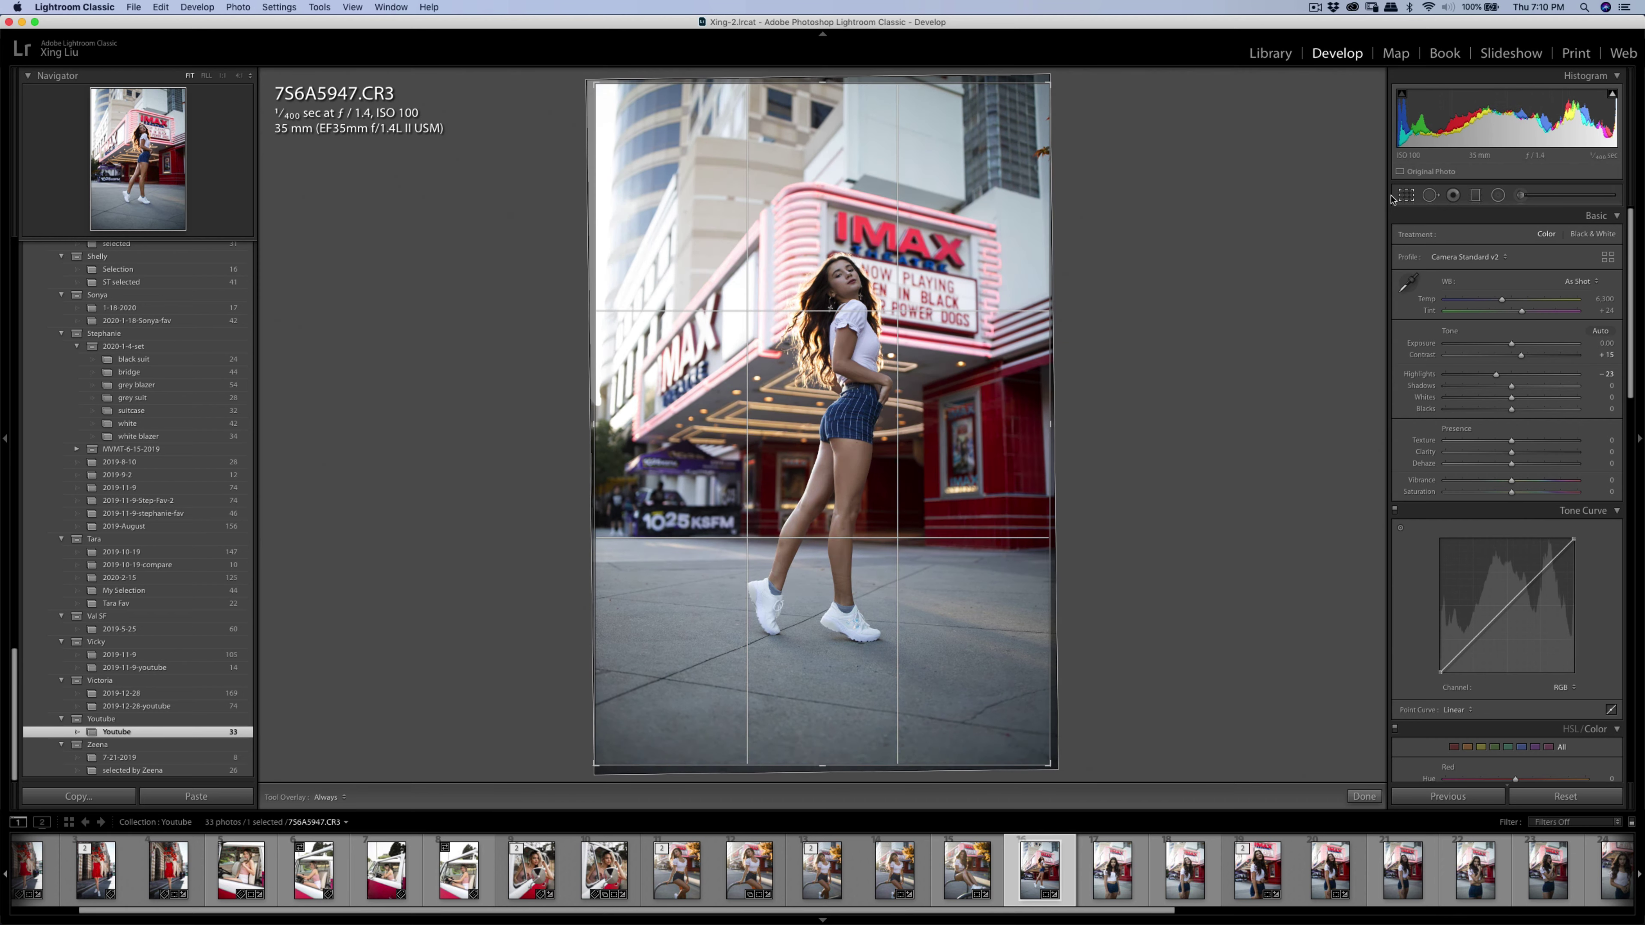
key("r")
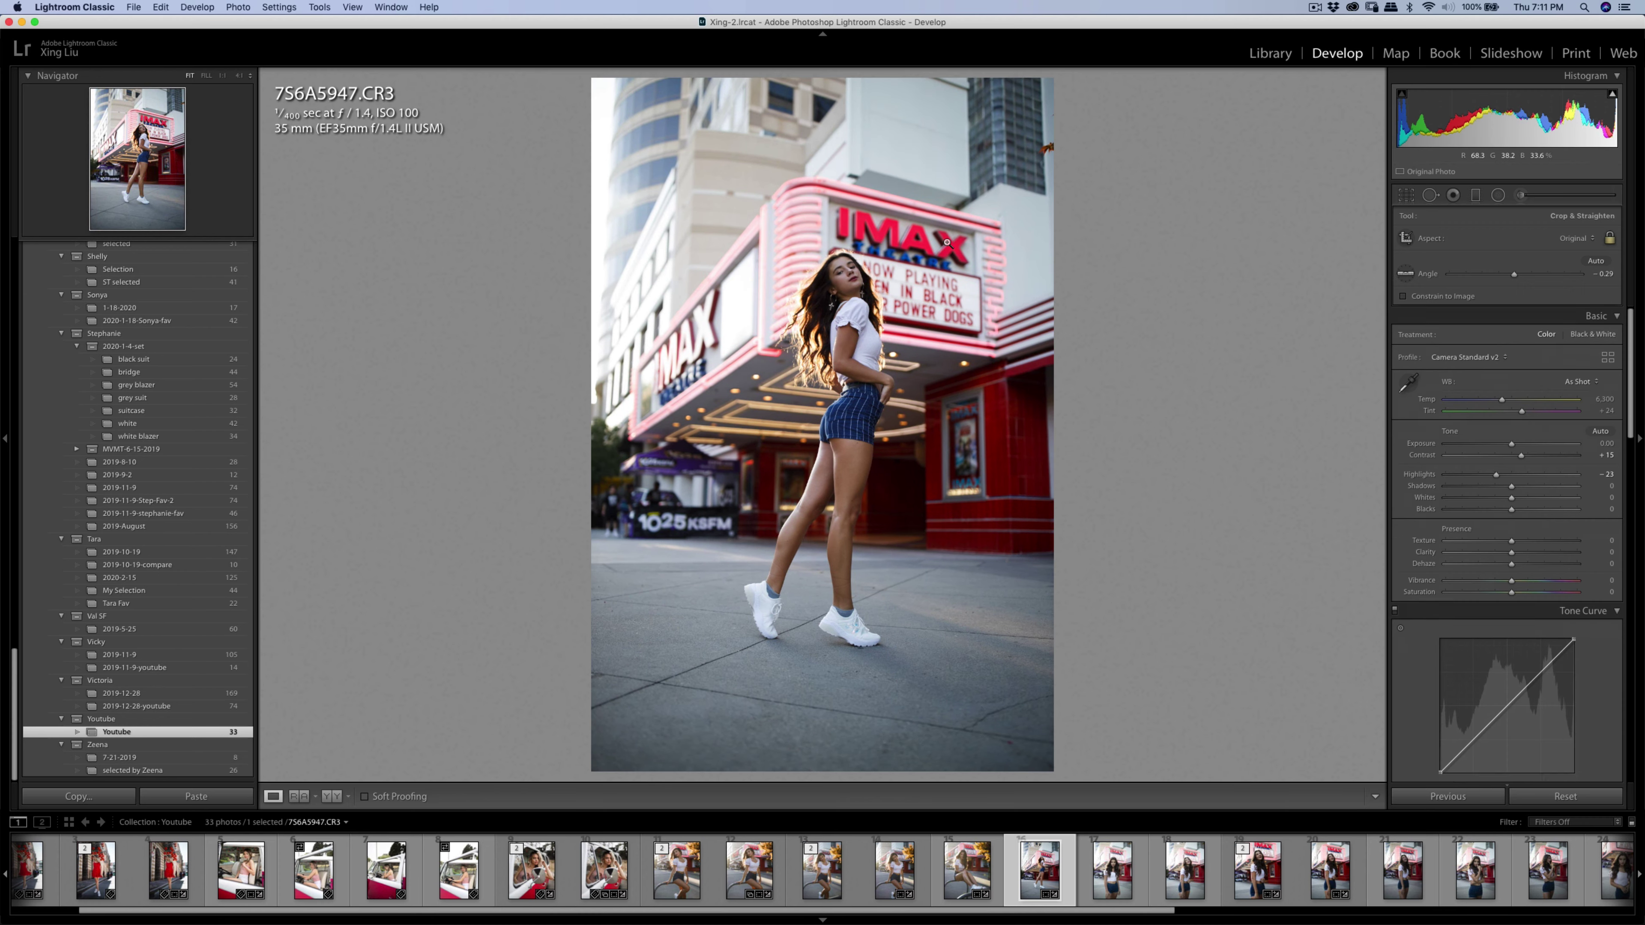
Brush a Shadows adjustment onto the woman's upper body and set its amount to 13.
left_click(1515, 195)
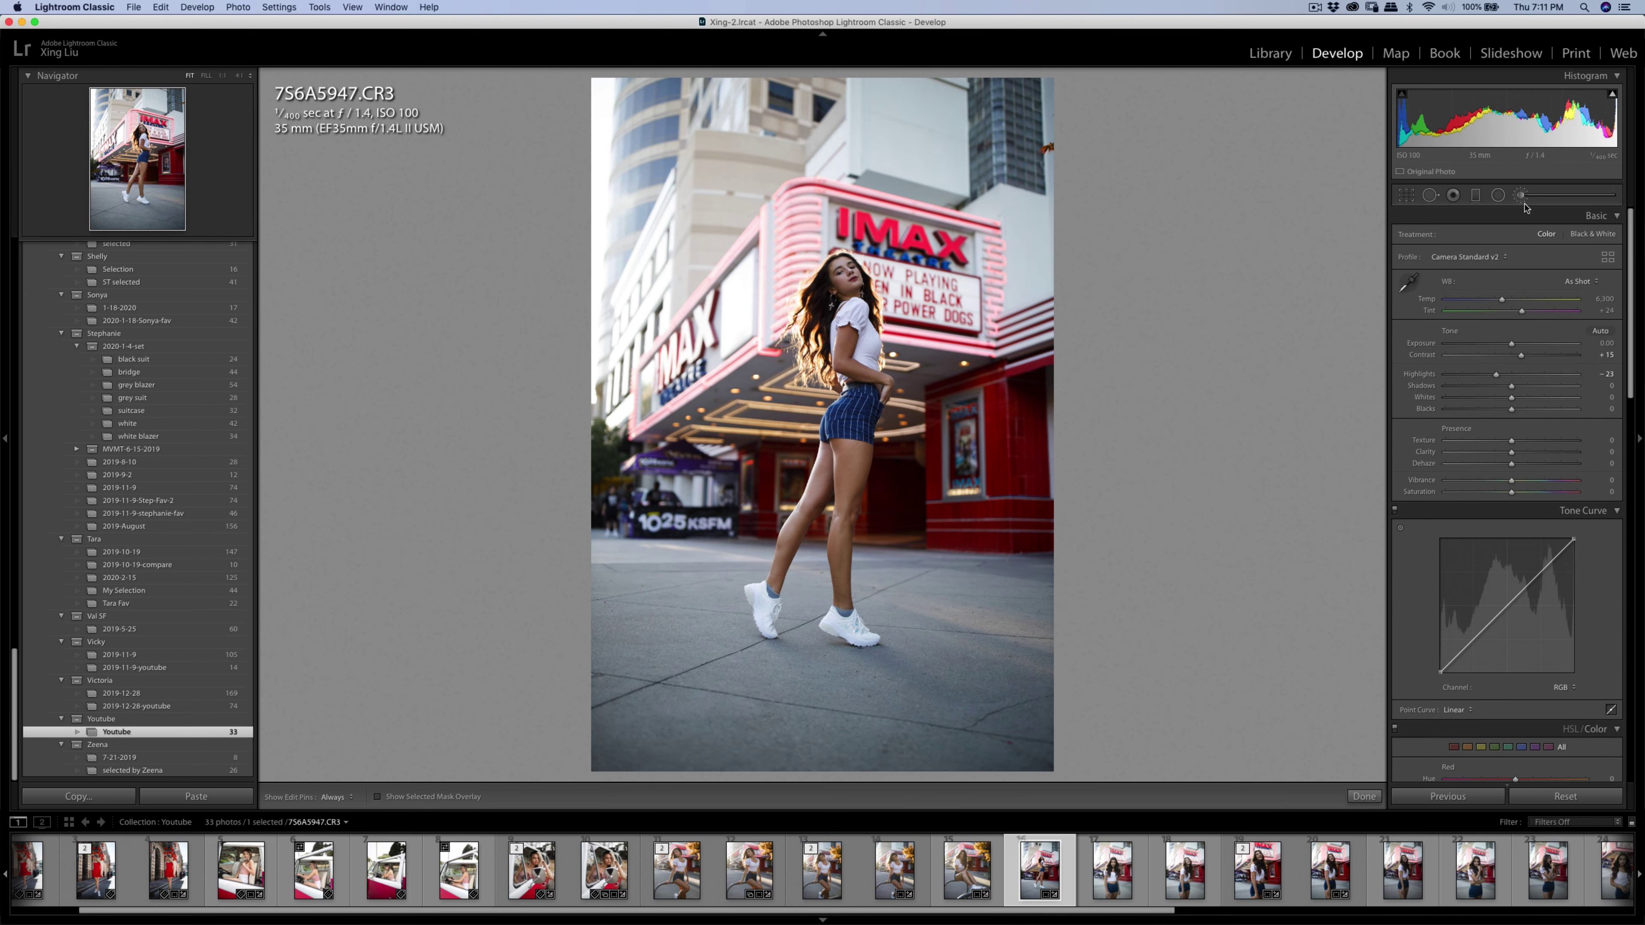
left_click(1476, 237)
left_click(1465, 83)
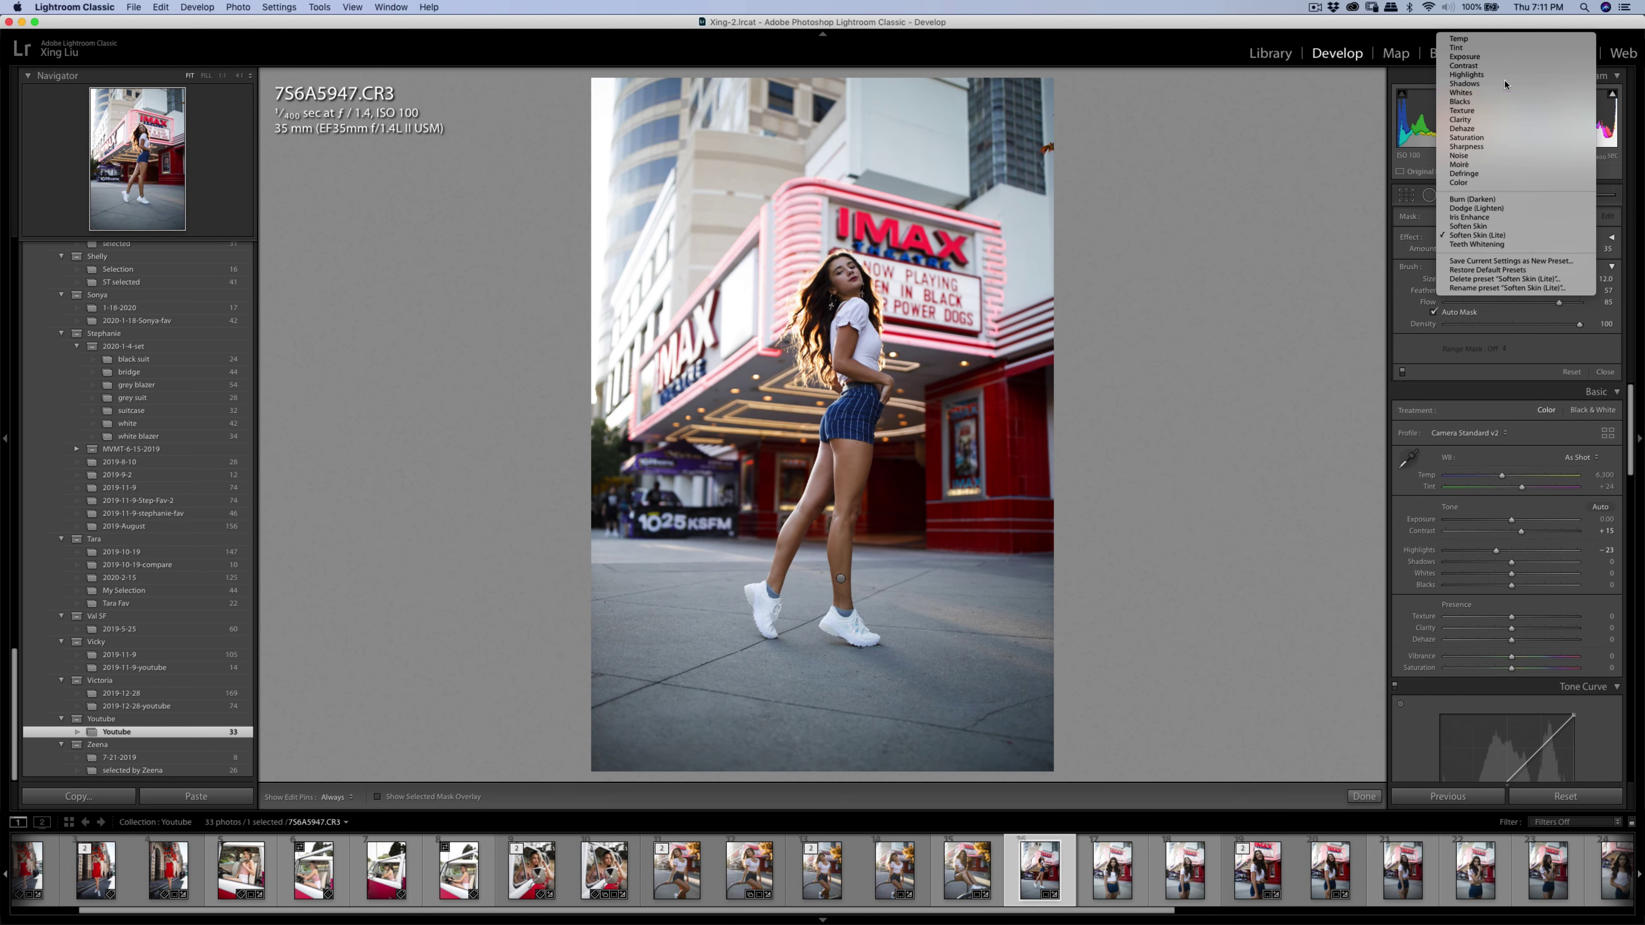
scroll(836, 305, "down", 5)
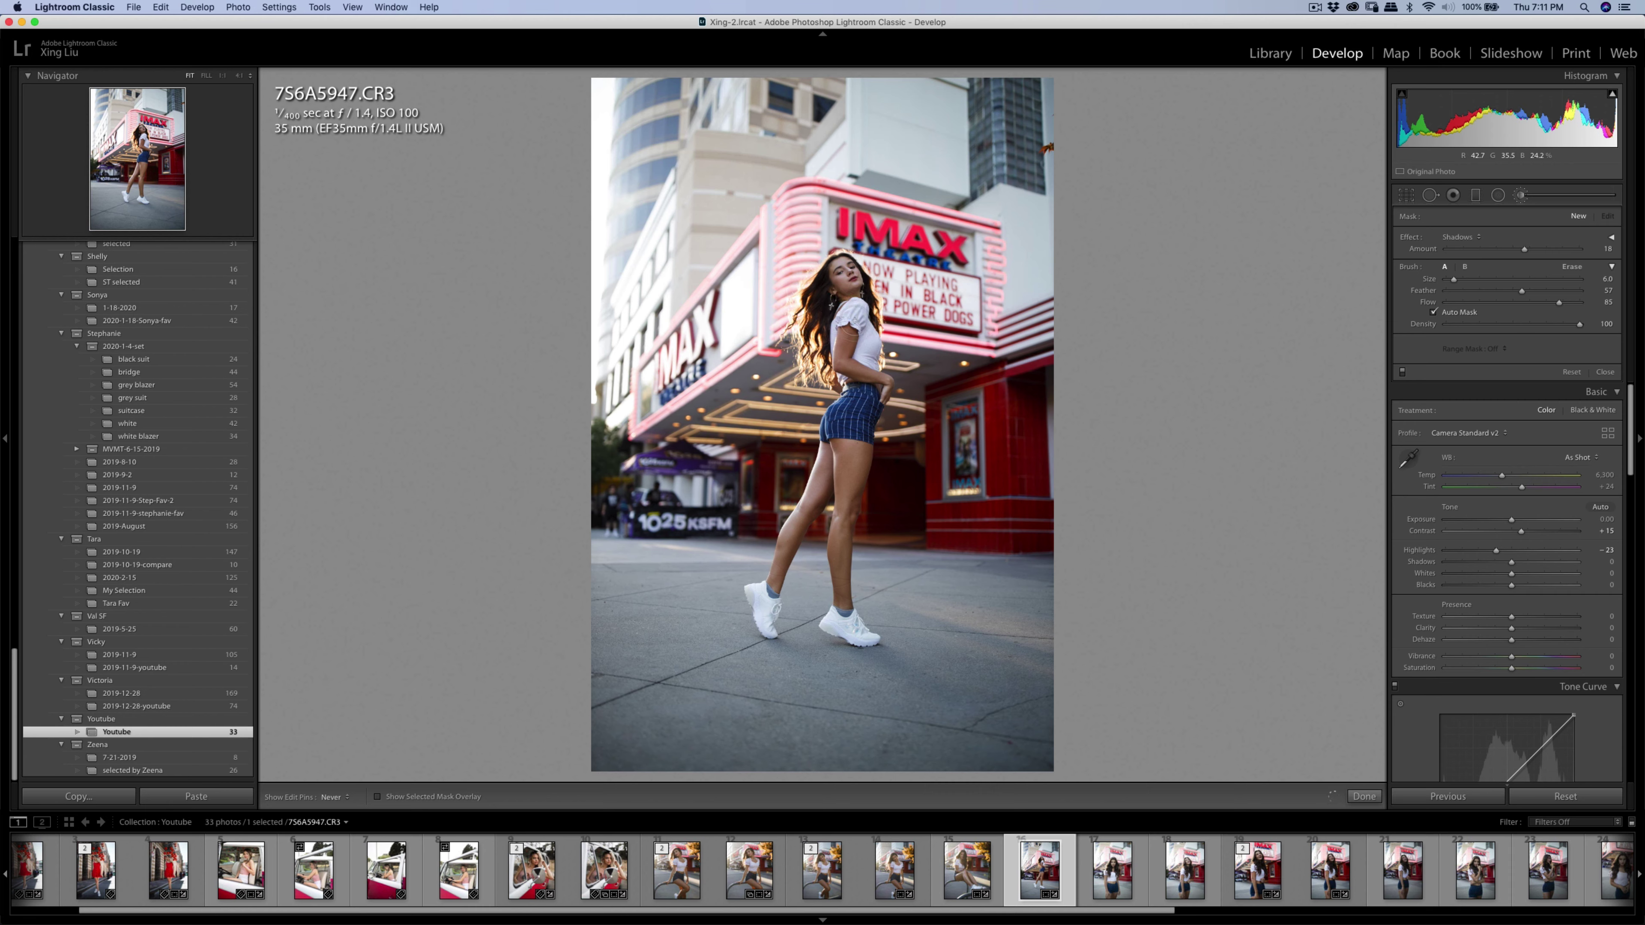
left_click_drag(856, 321, 859, 313)
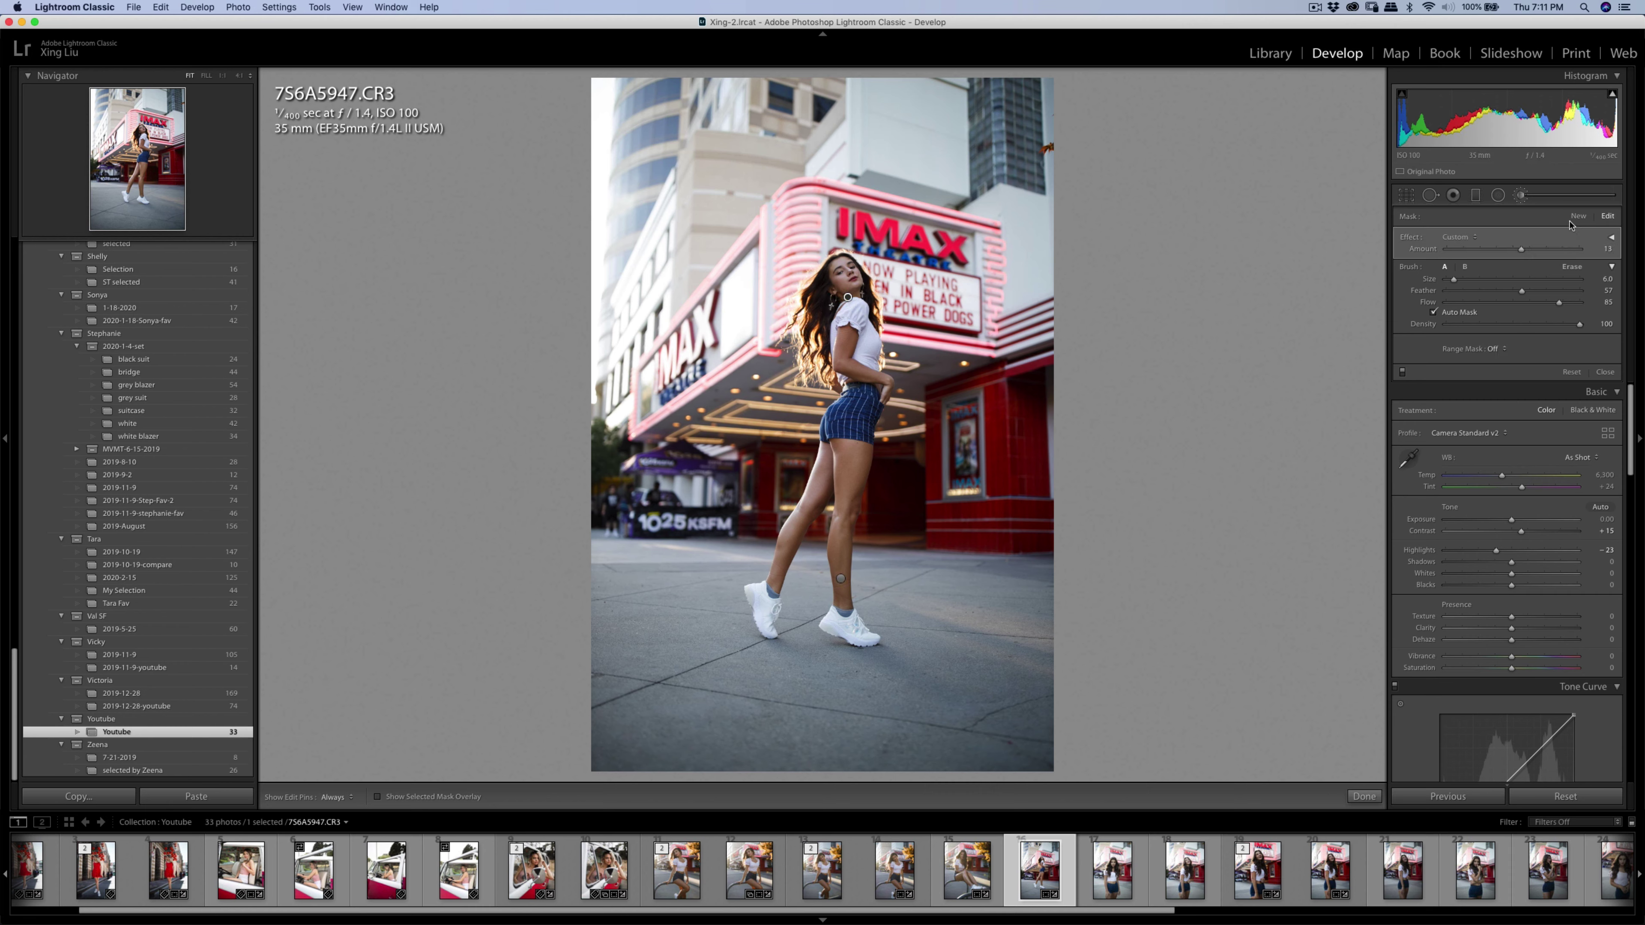
left_click(1521, 195)
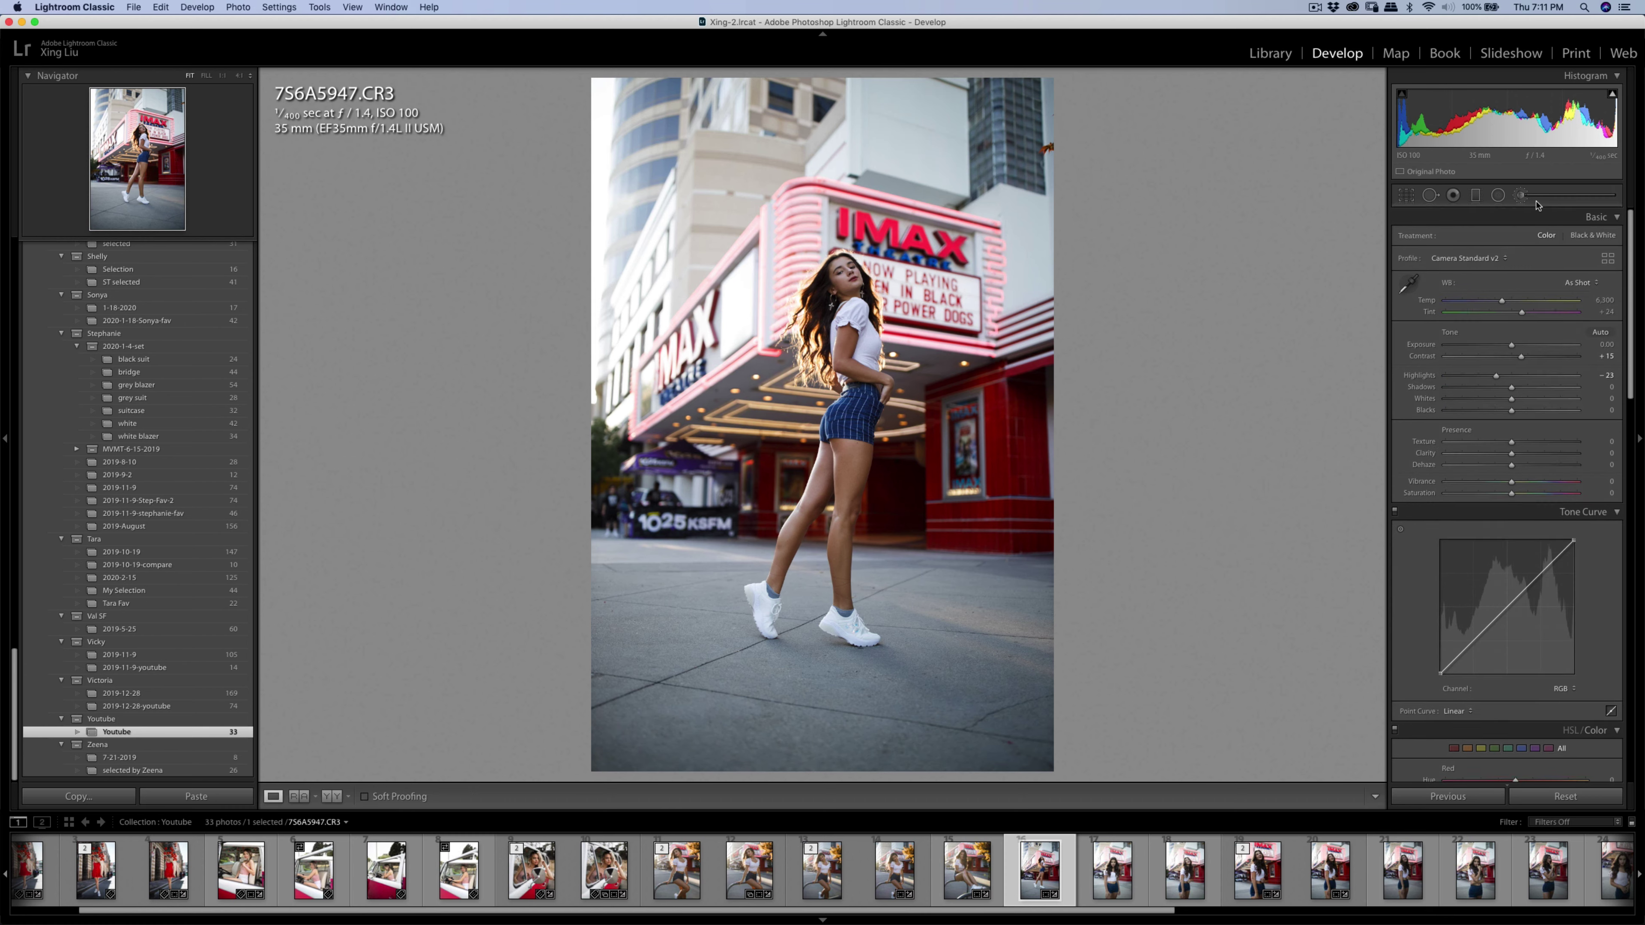
Try a slightly warmer white balance temperature on the photo and undo it.
left_click(1503, 301)
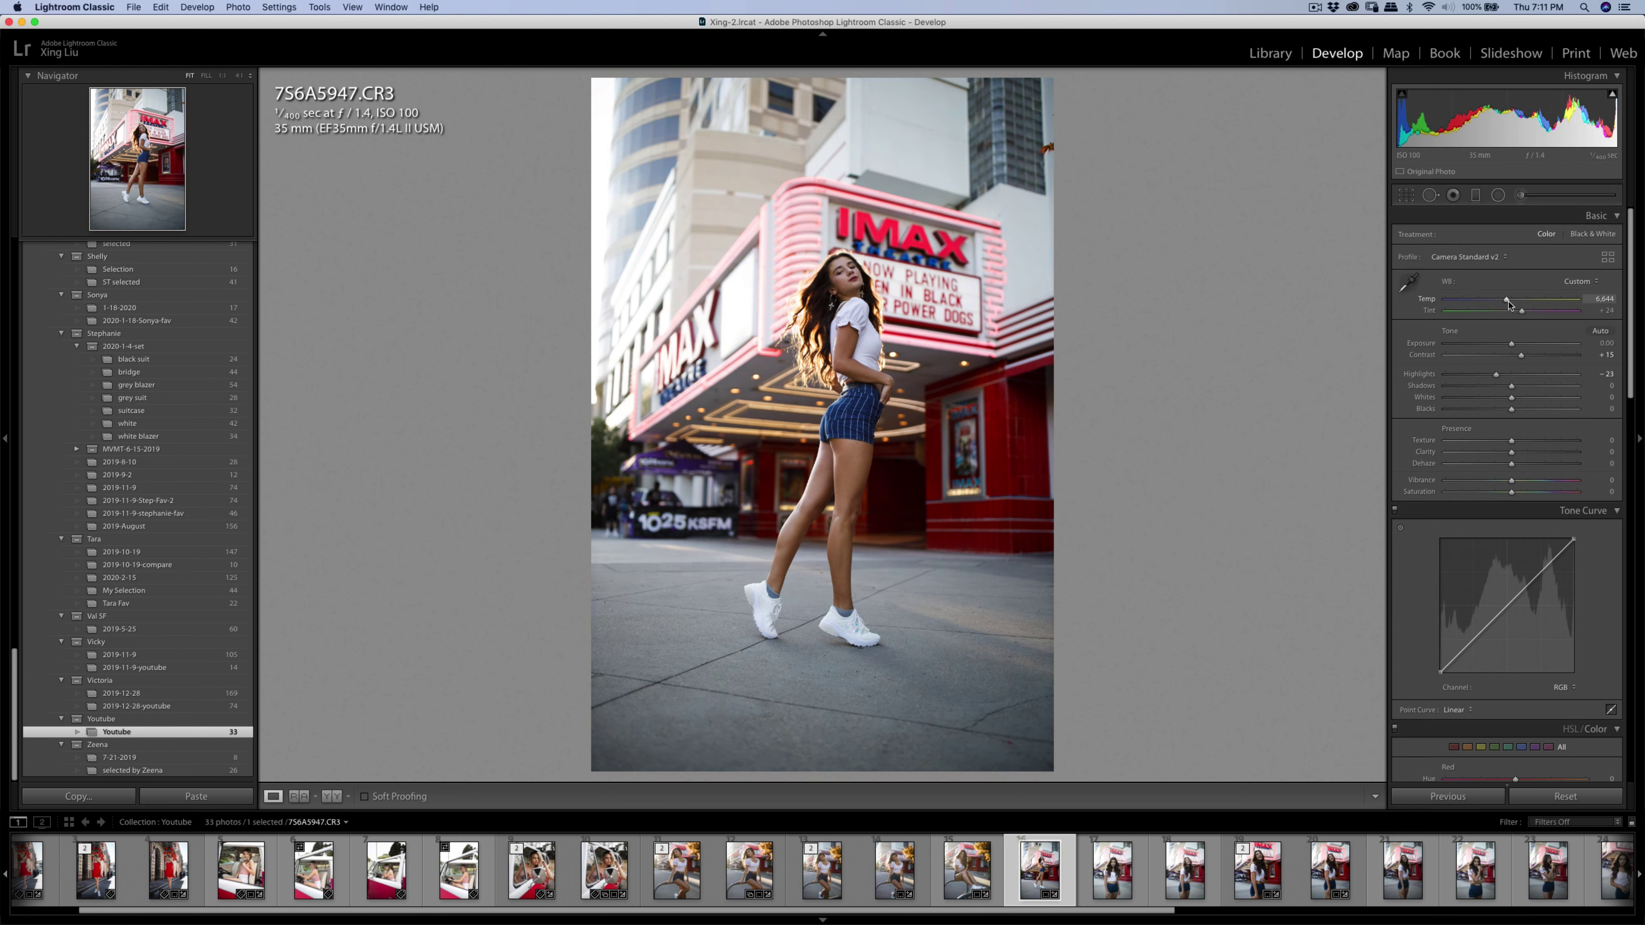
mouse_move(1507, 305)
left_mouse_down()
mouse_move(1522, 312)
mouse_move(1503, 311)
left_mouse_up()
key("super+z")
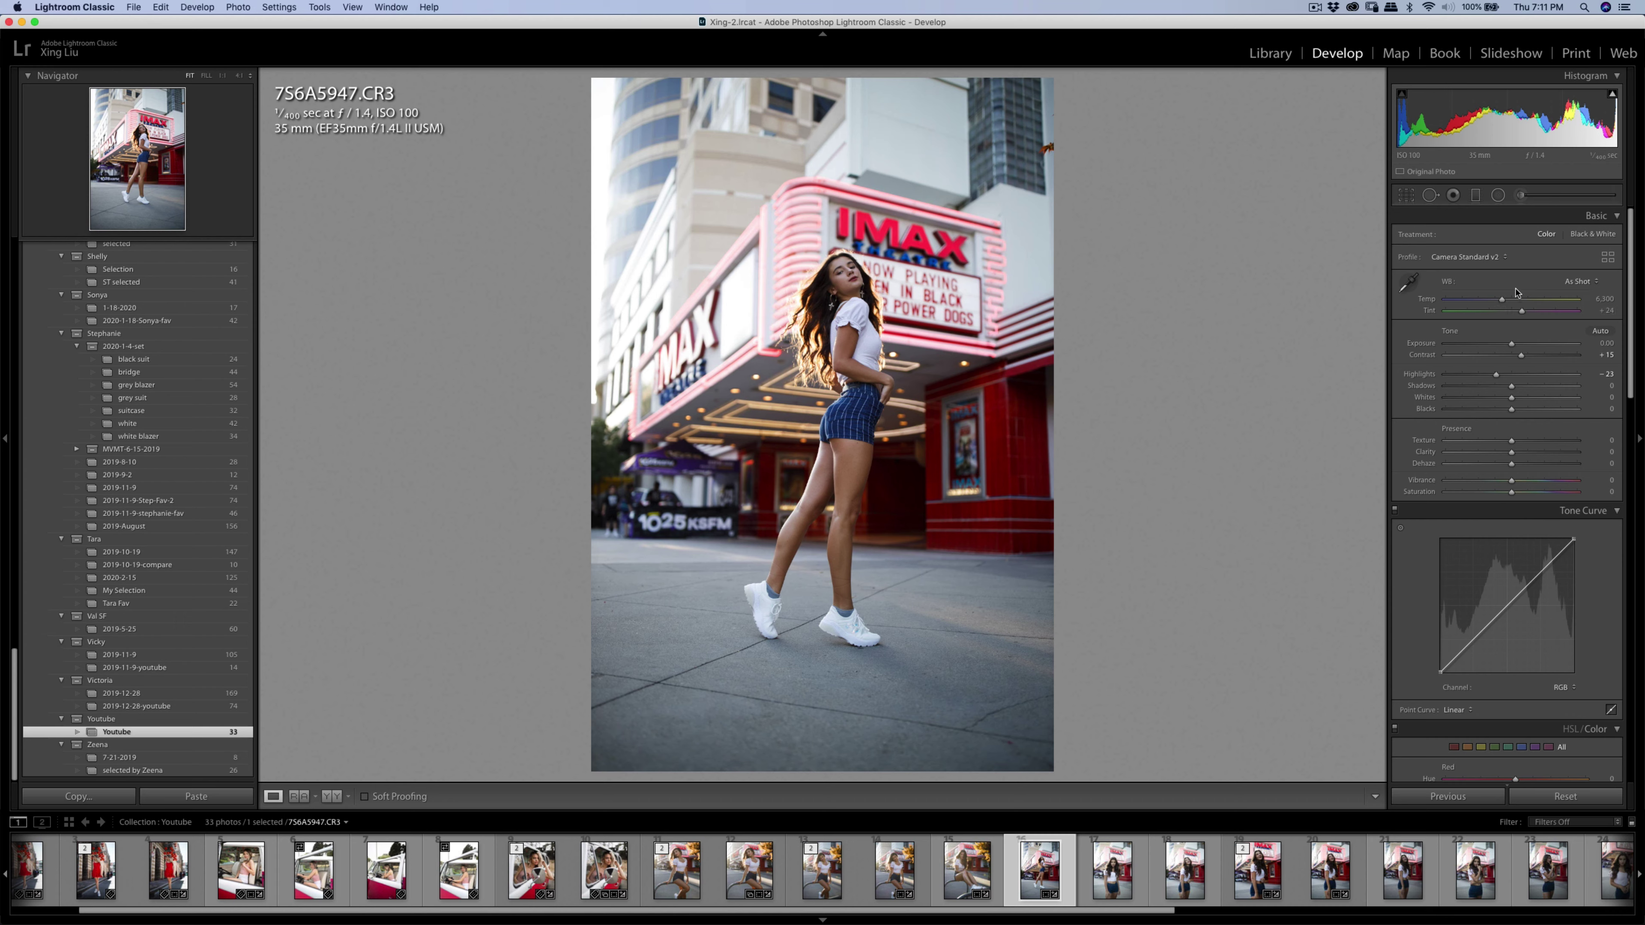
Crop the standing woman's photo slightly tighter from its upper-left corner and apply the crop.
left_click(1406, 195)
left_click_drag(594, 86, 601, 94)
key("Return")
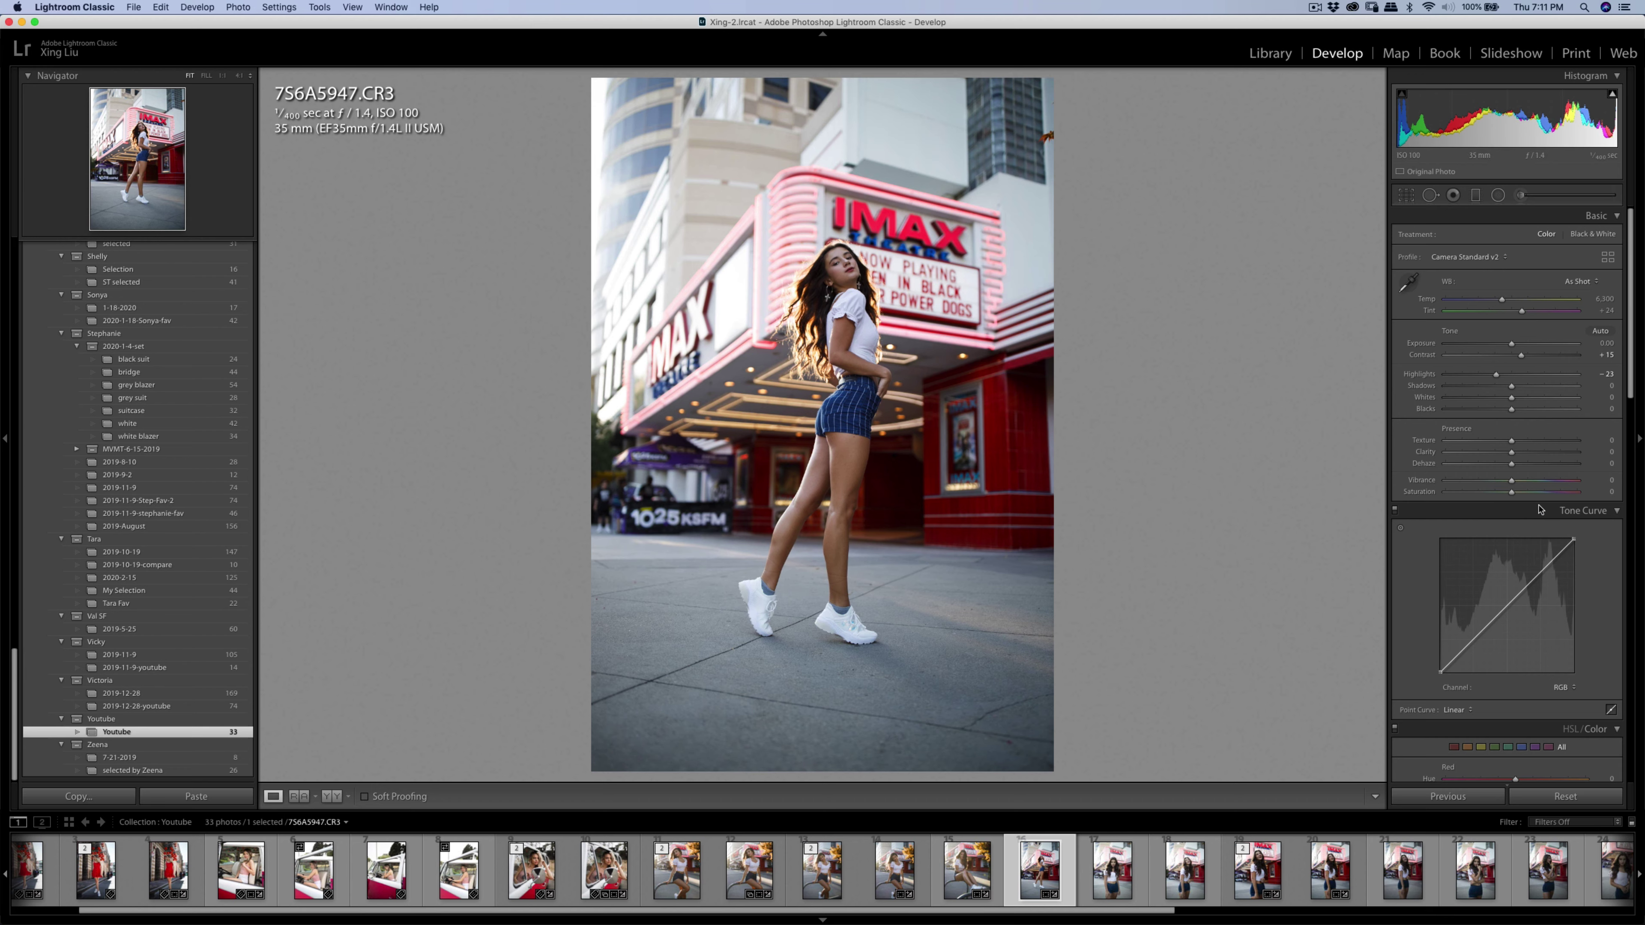
Set the yellow saturation to -7, reduce the blue saturation slightly, and set the contrast to +22.
scroll(1541, 515, "down", 5)
scroll(1541, 516, "down", 5)
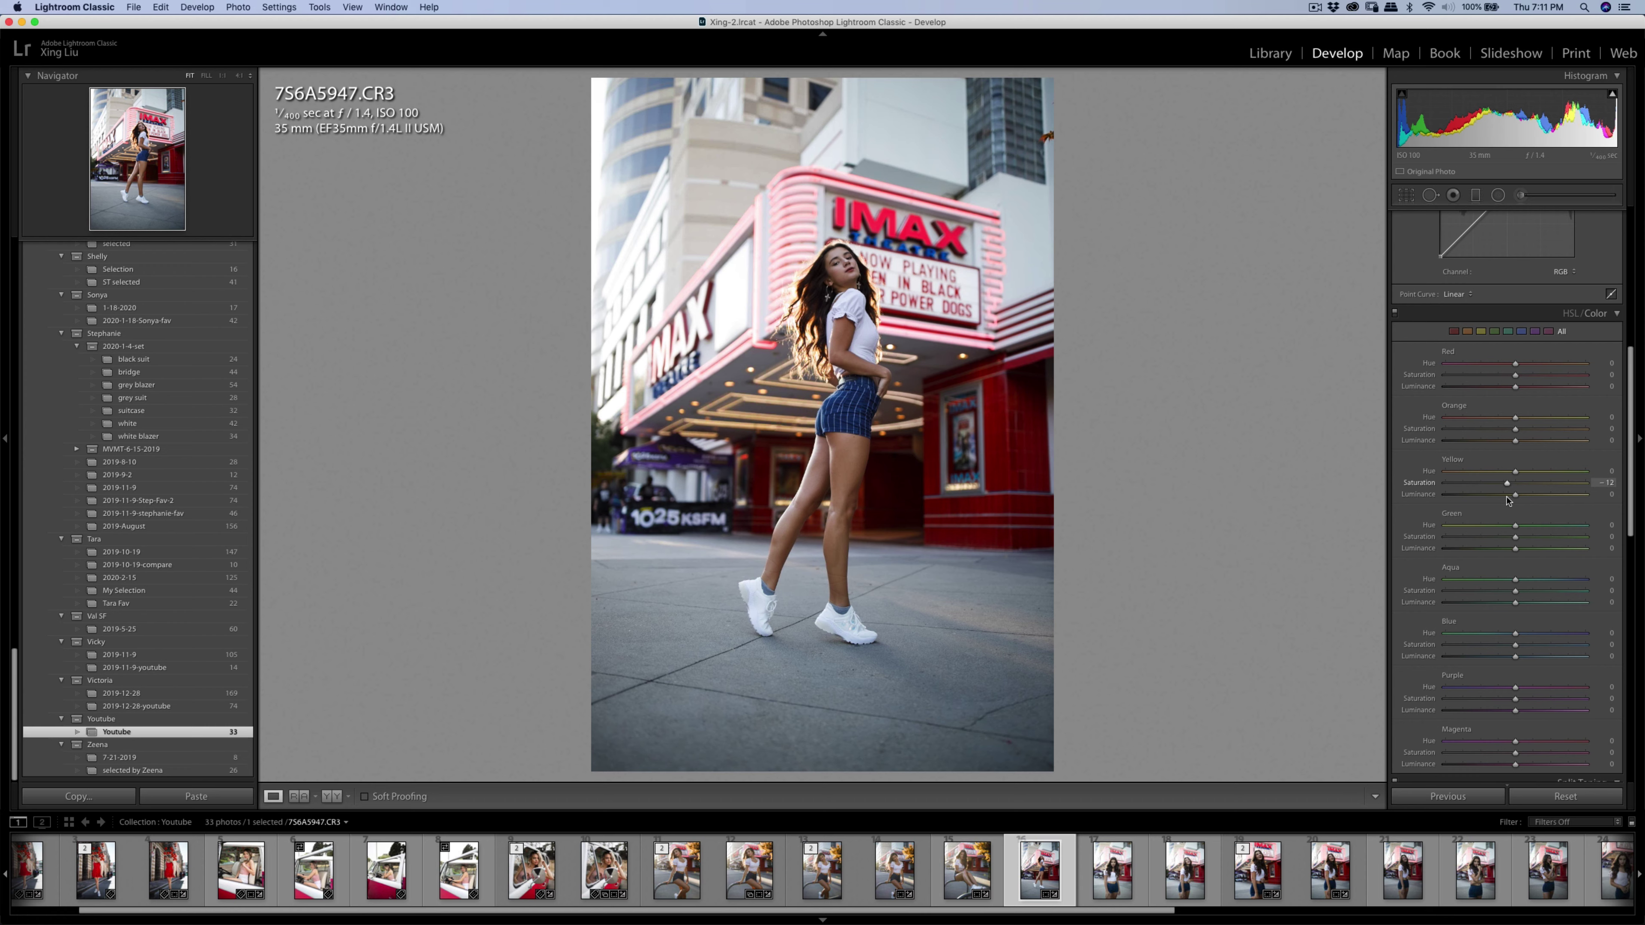
scroll(1516, 509, "down", 3)
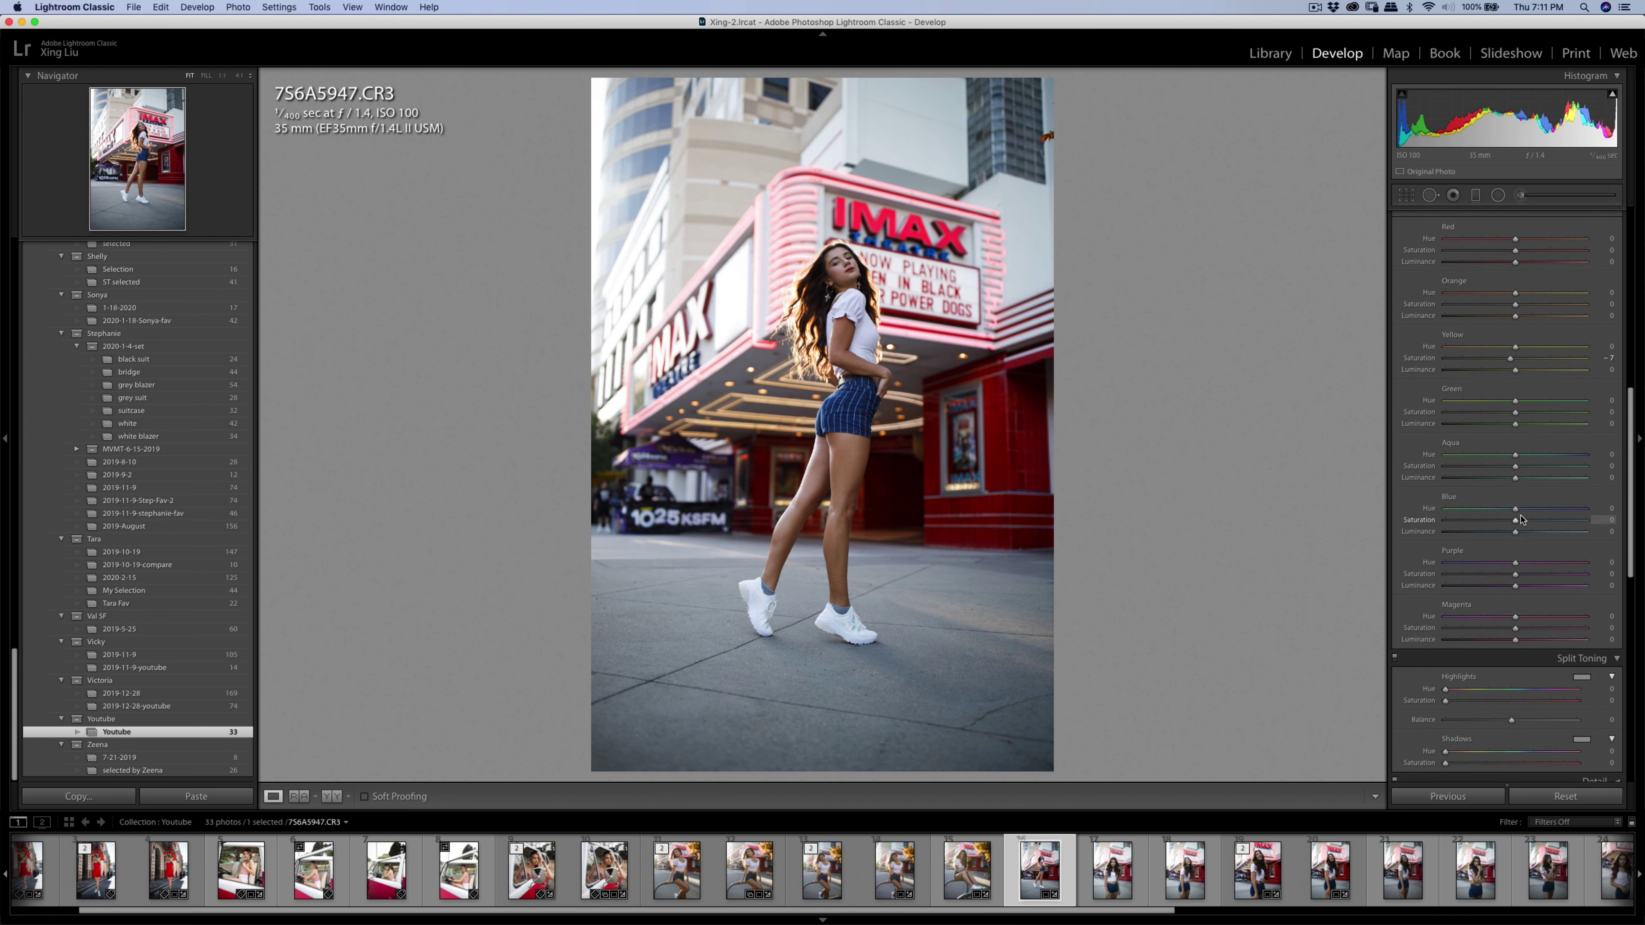
mouse_move(1517, 523)
left_mouse_down()
mouse_move(1486, 523)
mouse_move(1504, 523)
left_mouse_up()
scroll(1540, 352, "up", 10)
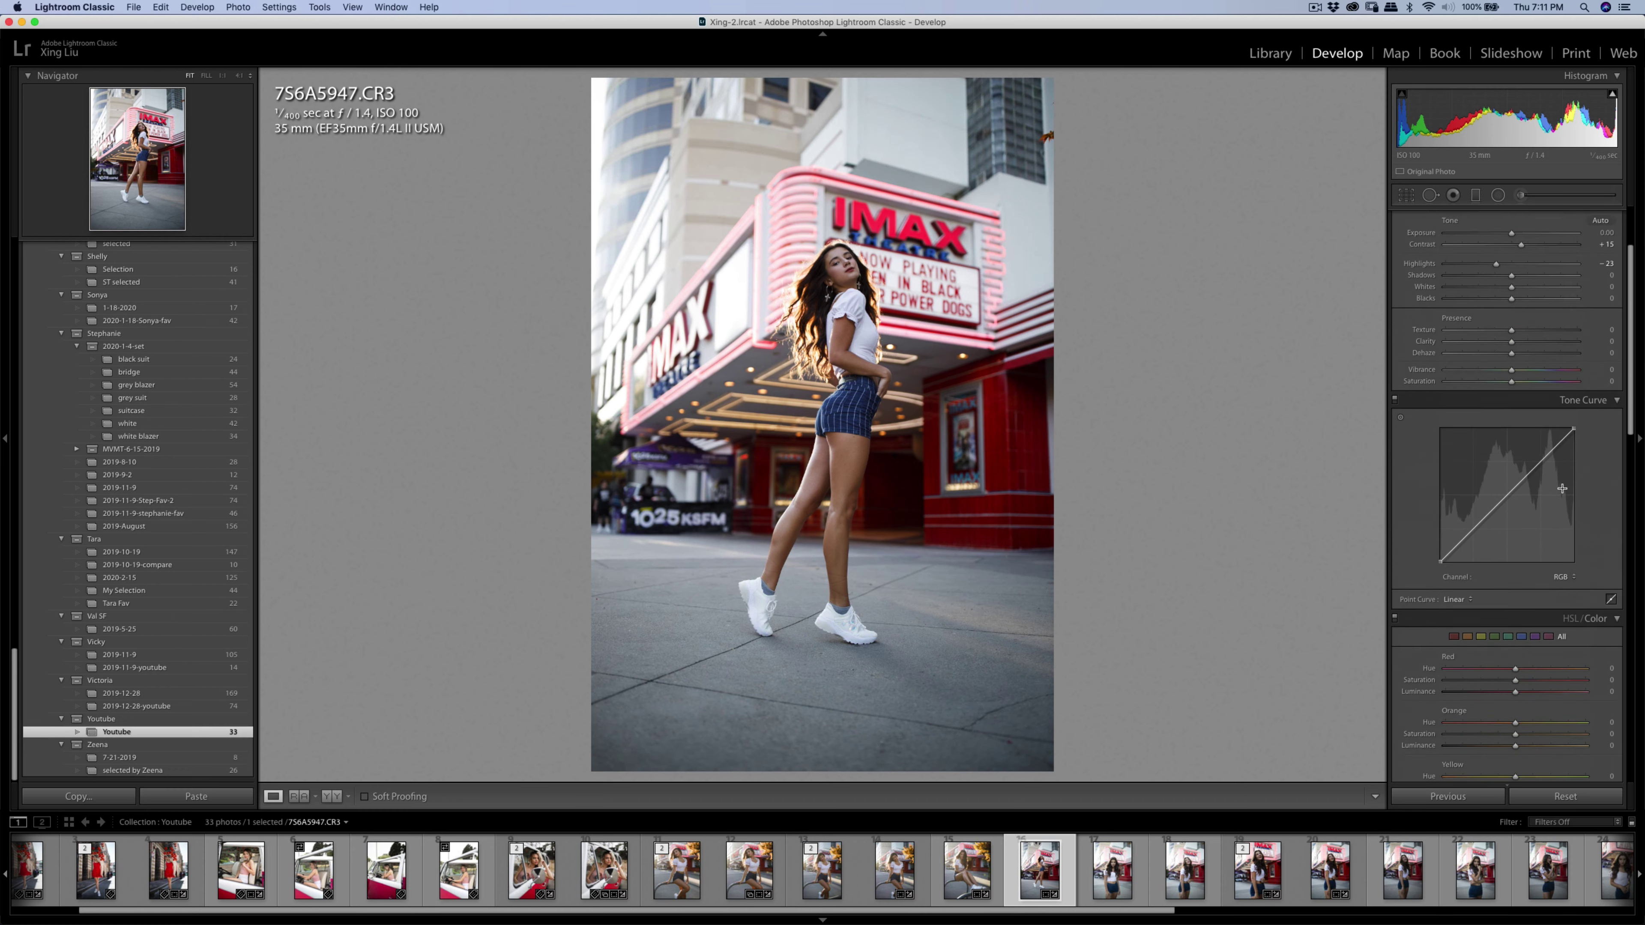
left_click_drag(1523, 356, 1527, 356)
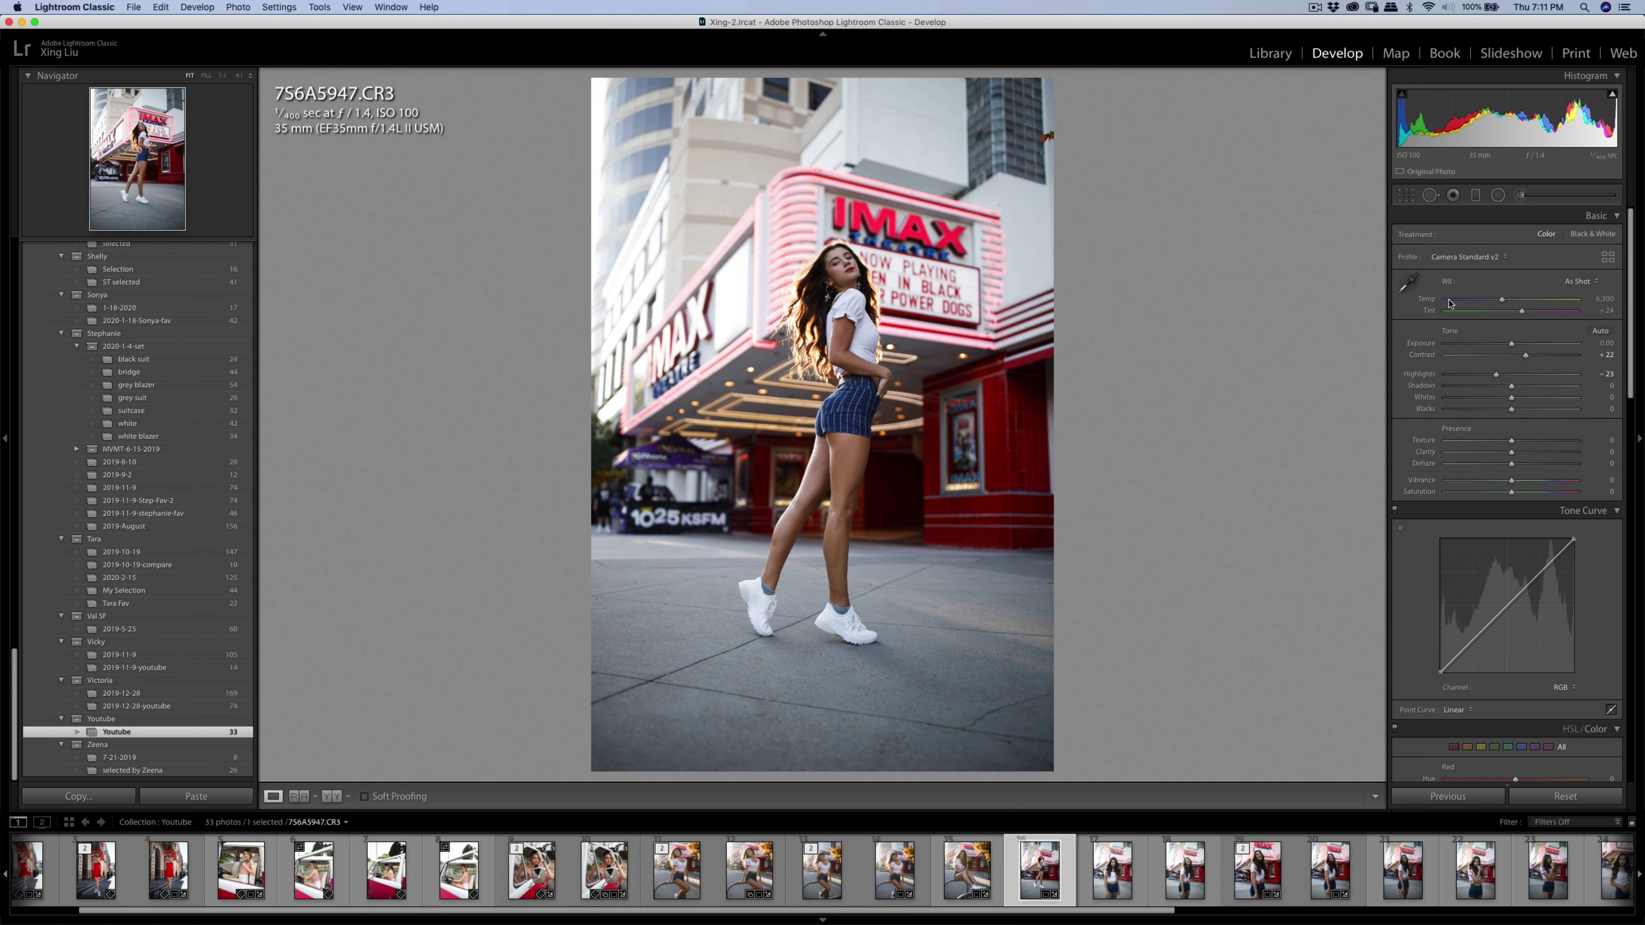
Send a copy with Lightroom adjustments to Portraiture3 and smooth the skin using a mask colour sampled from the woman's face.
right_click(979, 304)
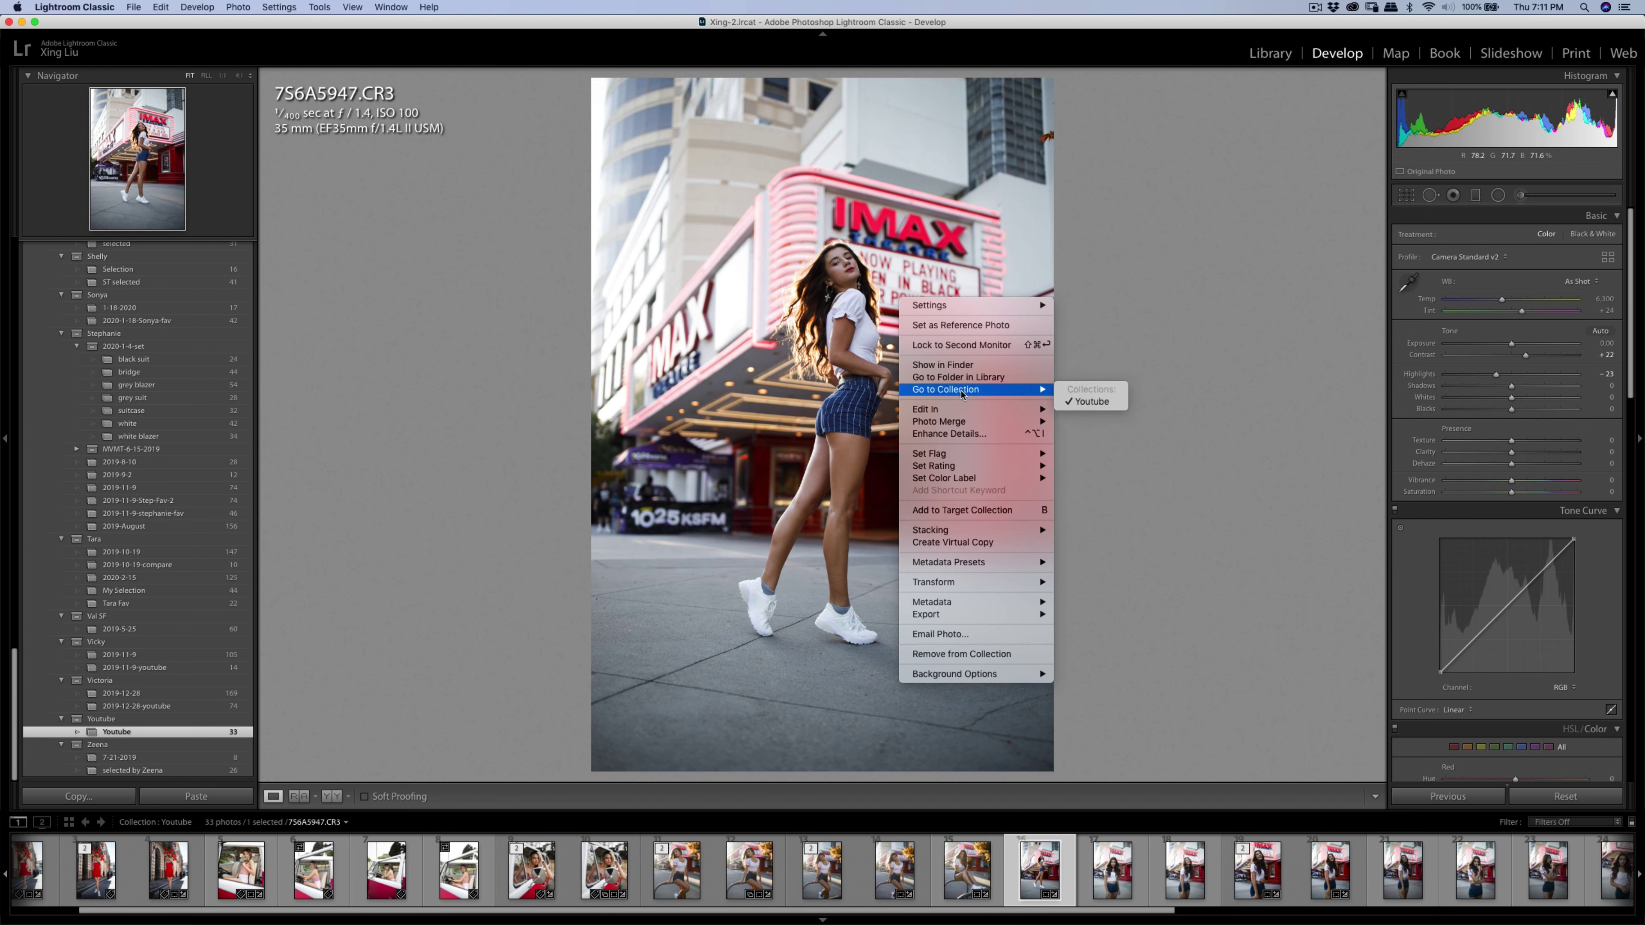
mouse_move(965, 411)
left_click(1095, 443)
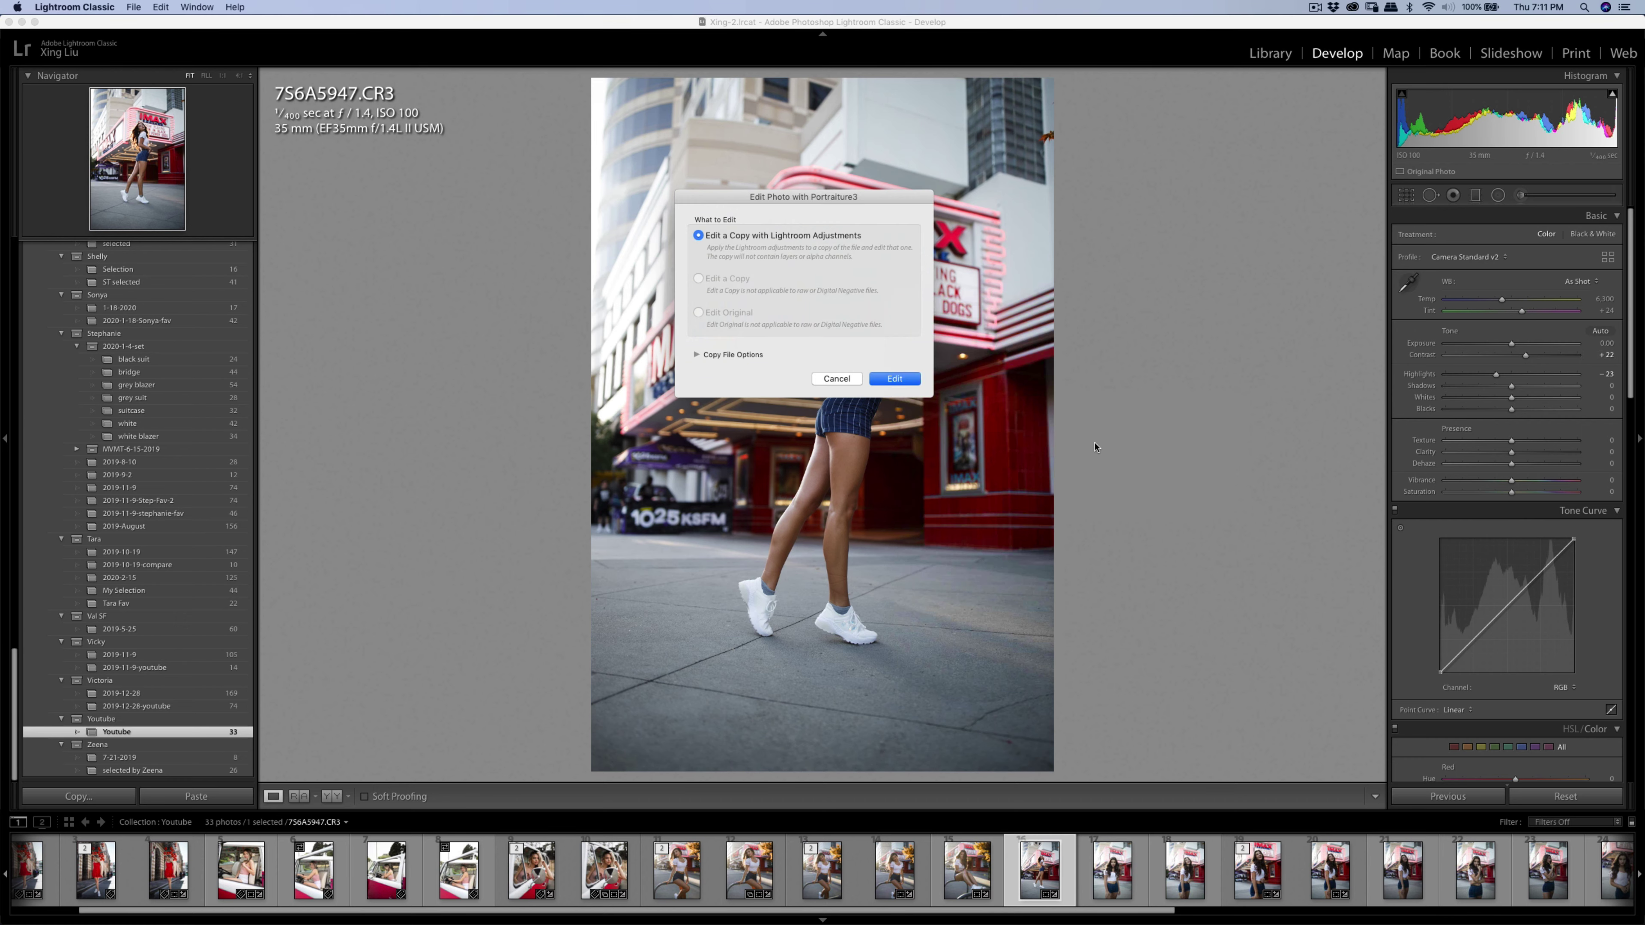
left_click(895, 378)
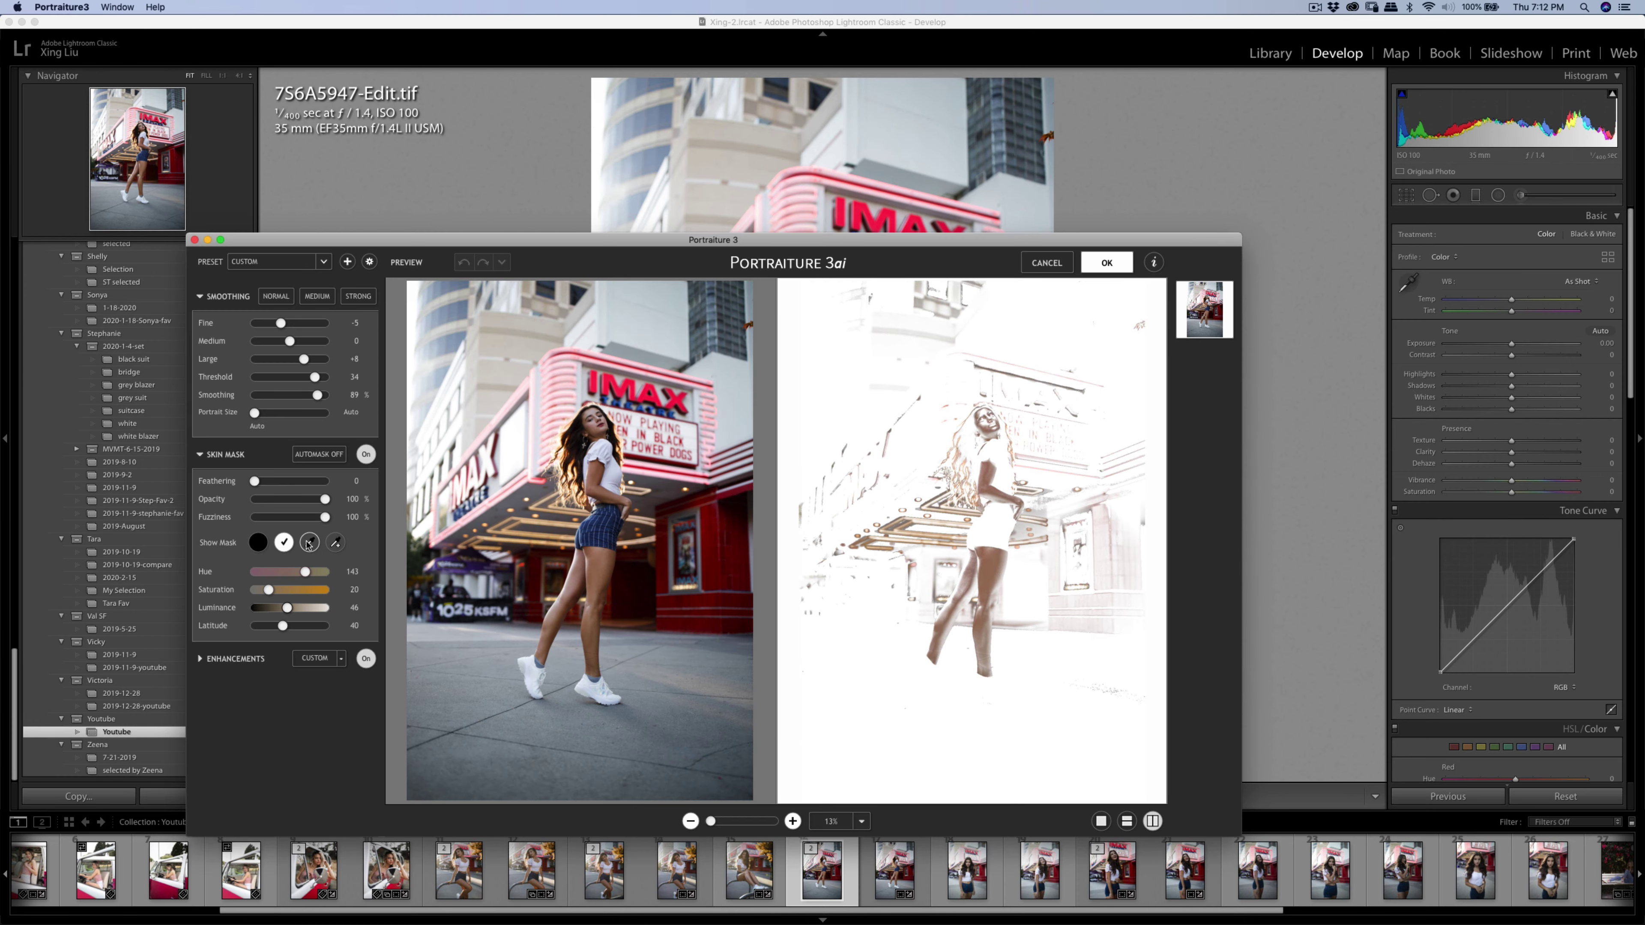
left_click(600, 413)
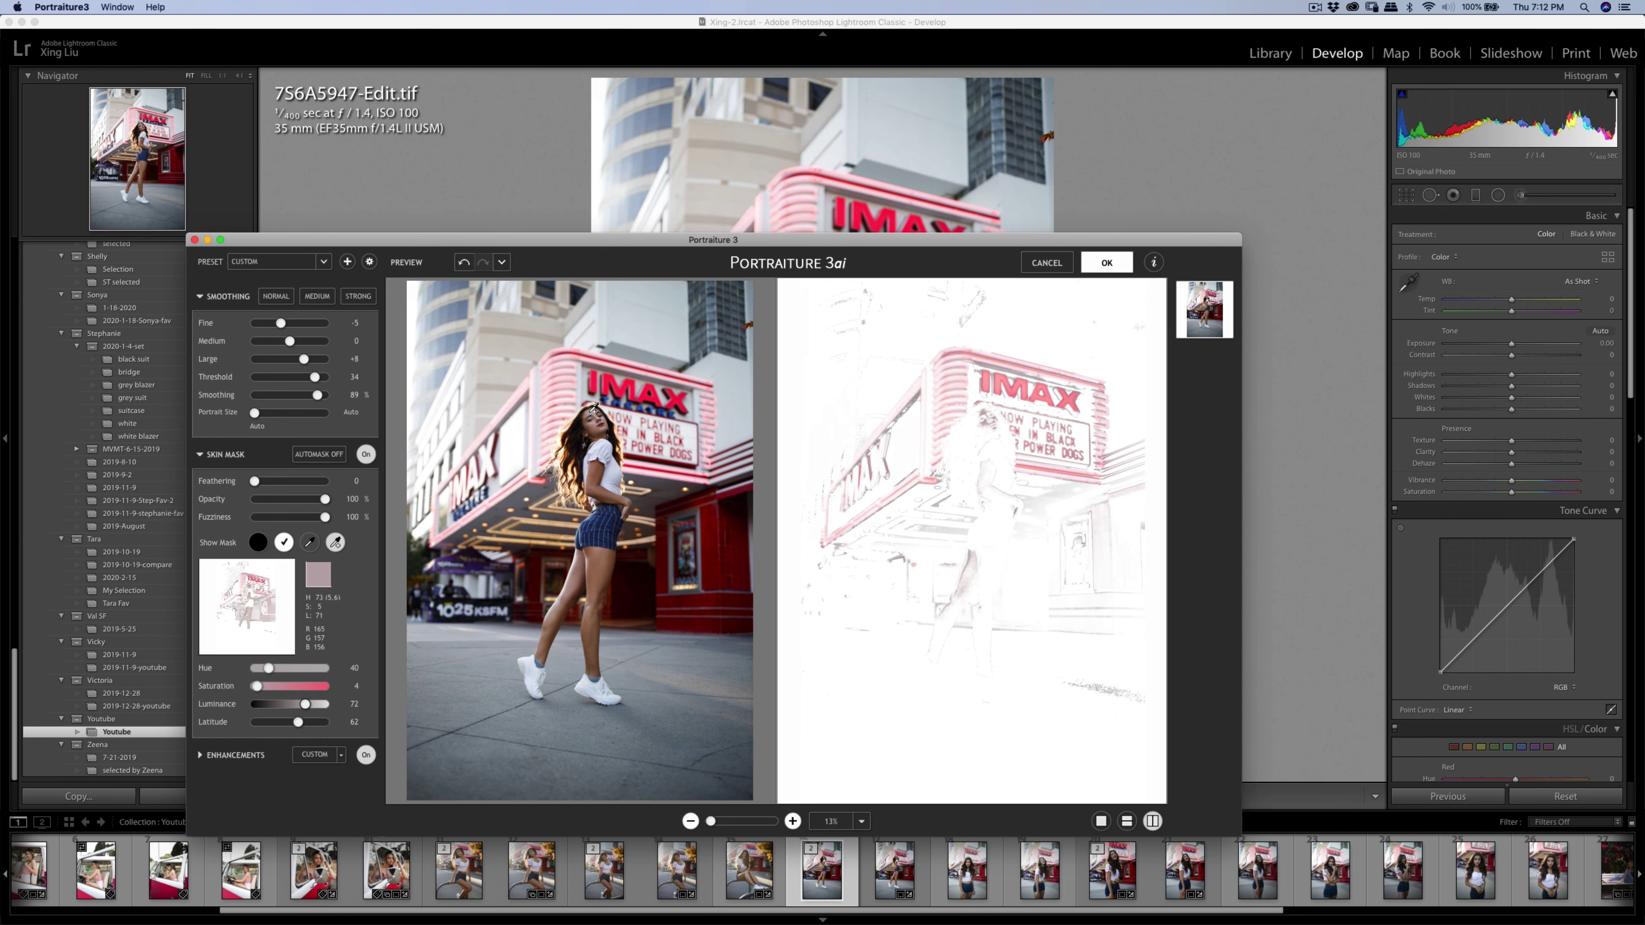
left_click(599, 421)
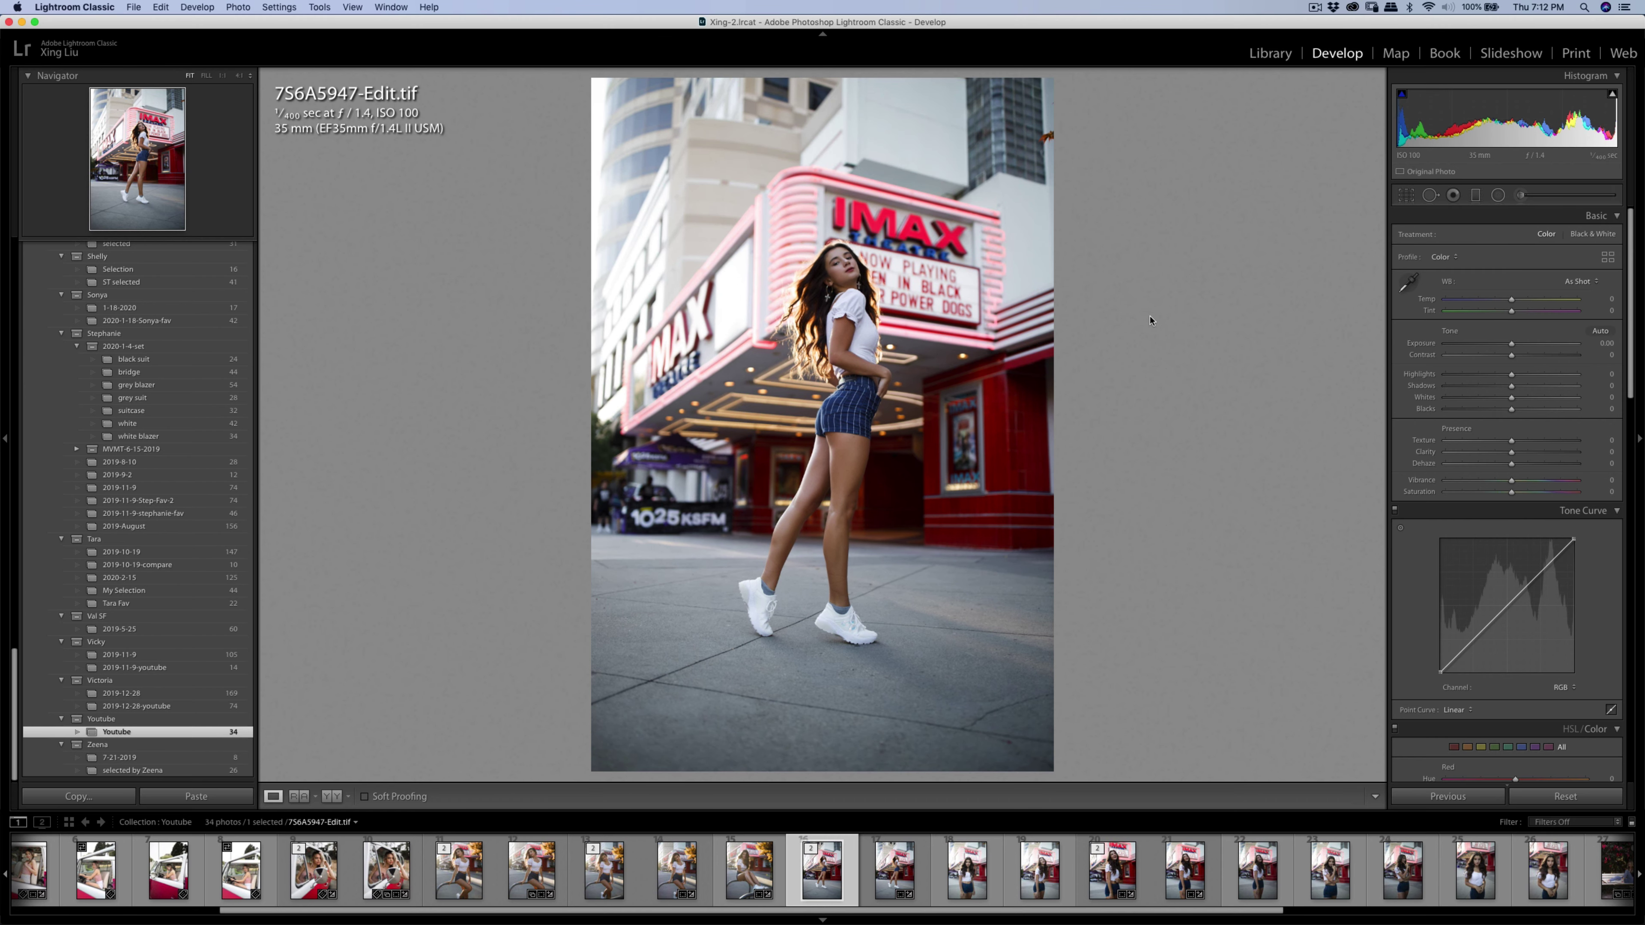
Export the retouched TIFF copy to the specific folder on the hard drive with the existing export settings.
key("super+shift+e")
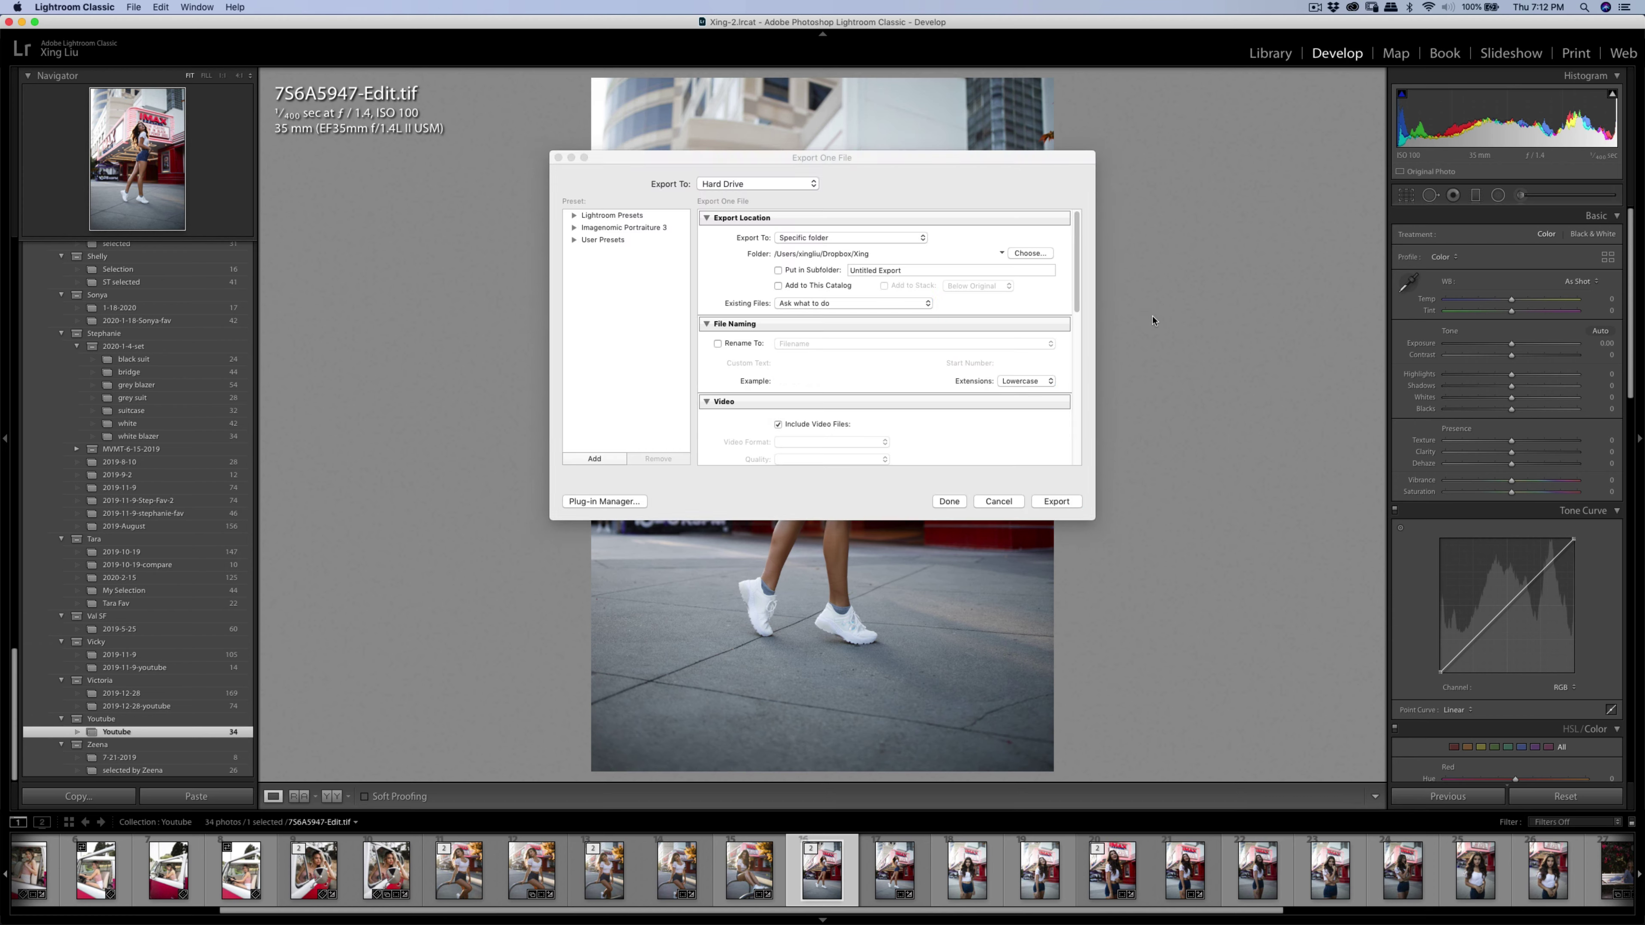
left_click(1053, 504)
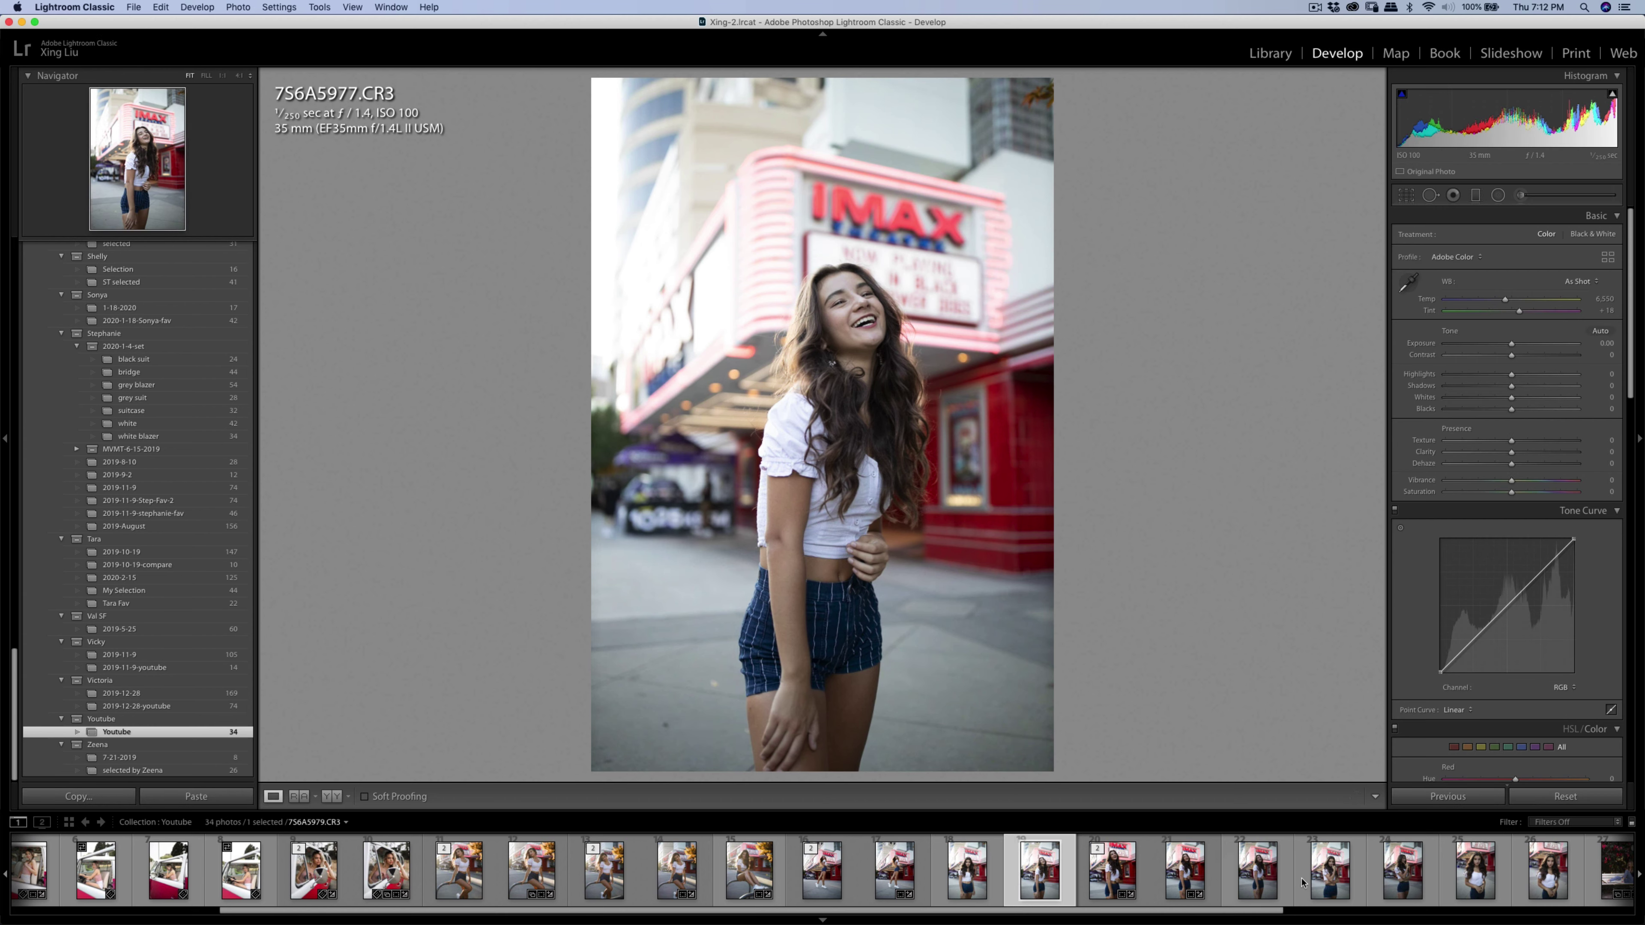
Open the photo of the woman with a finger at her mouth and heal the two pavement marks beside her shorts.
left_click(1318, 881)
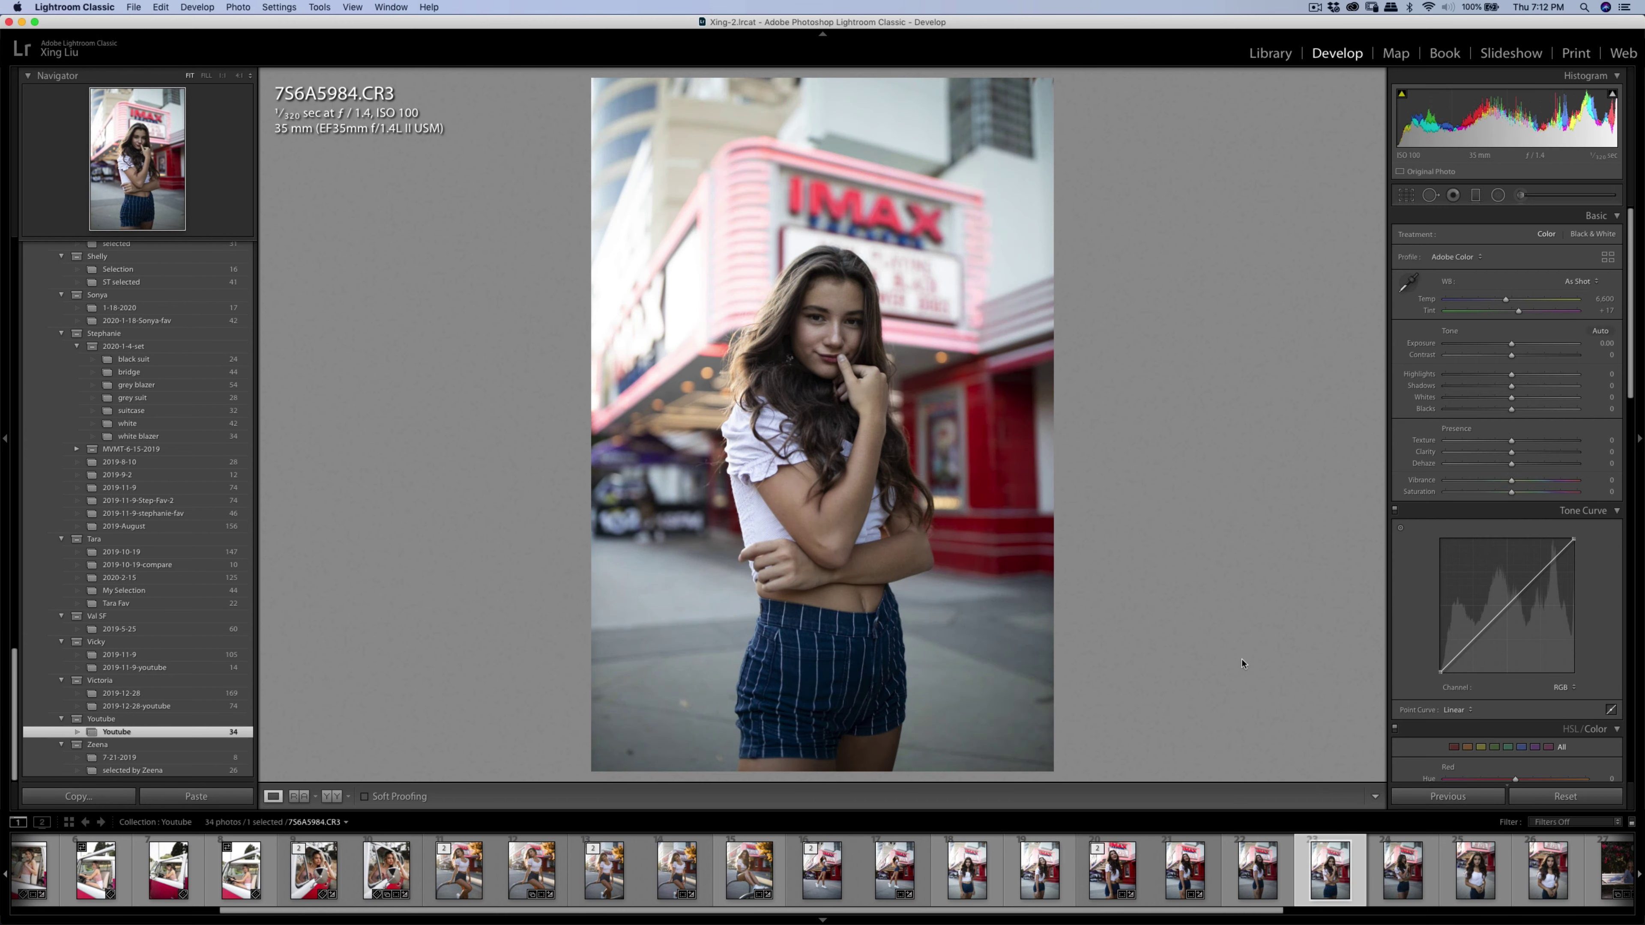
key("q")
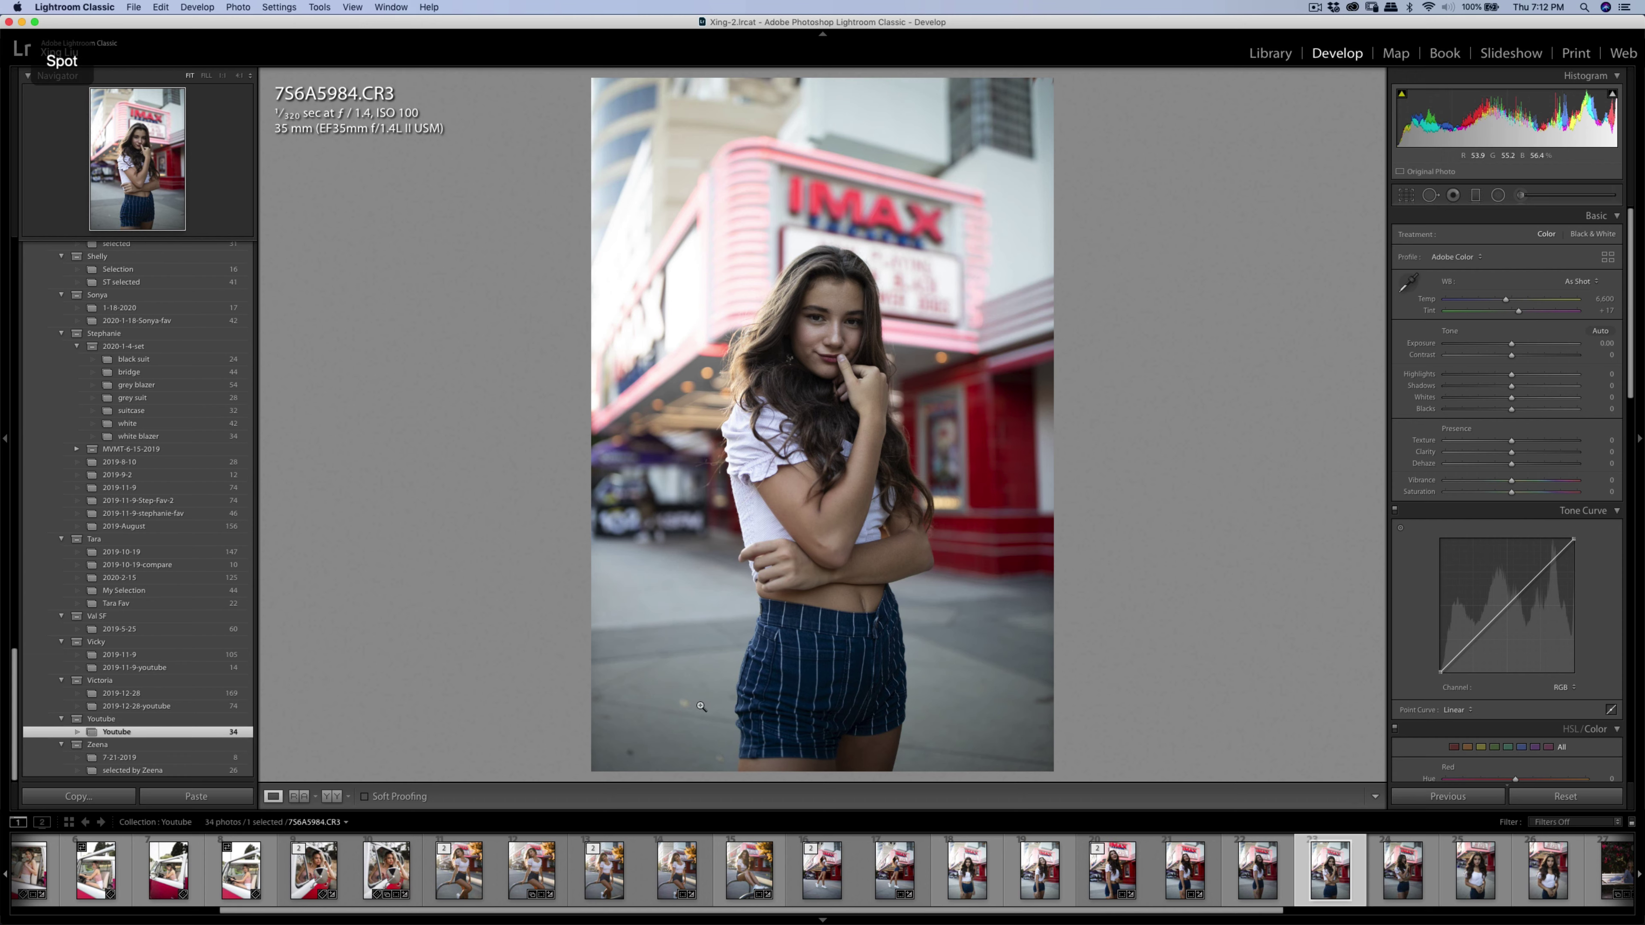
left_click(683, 702)
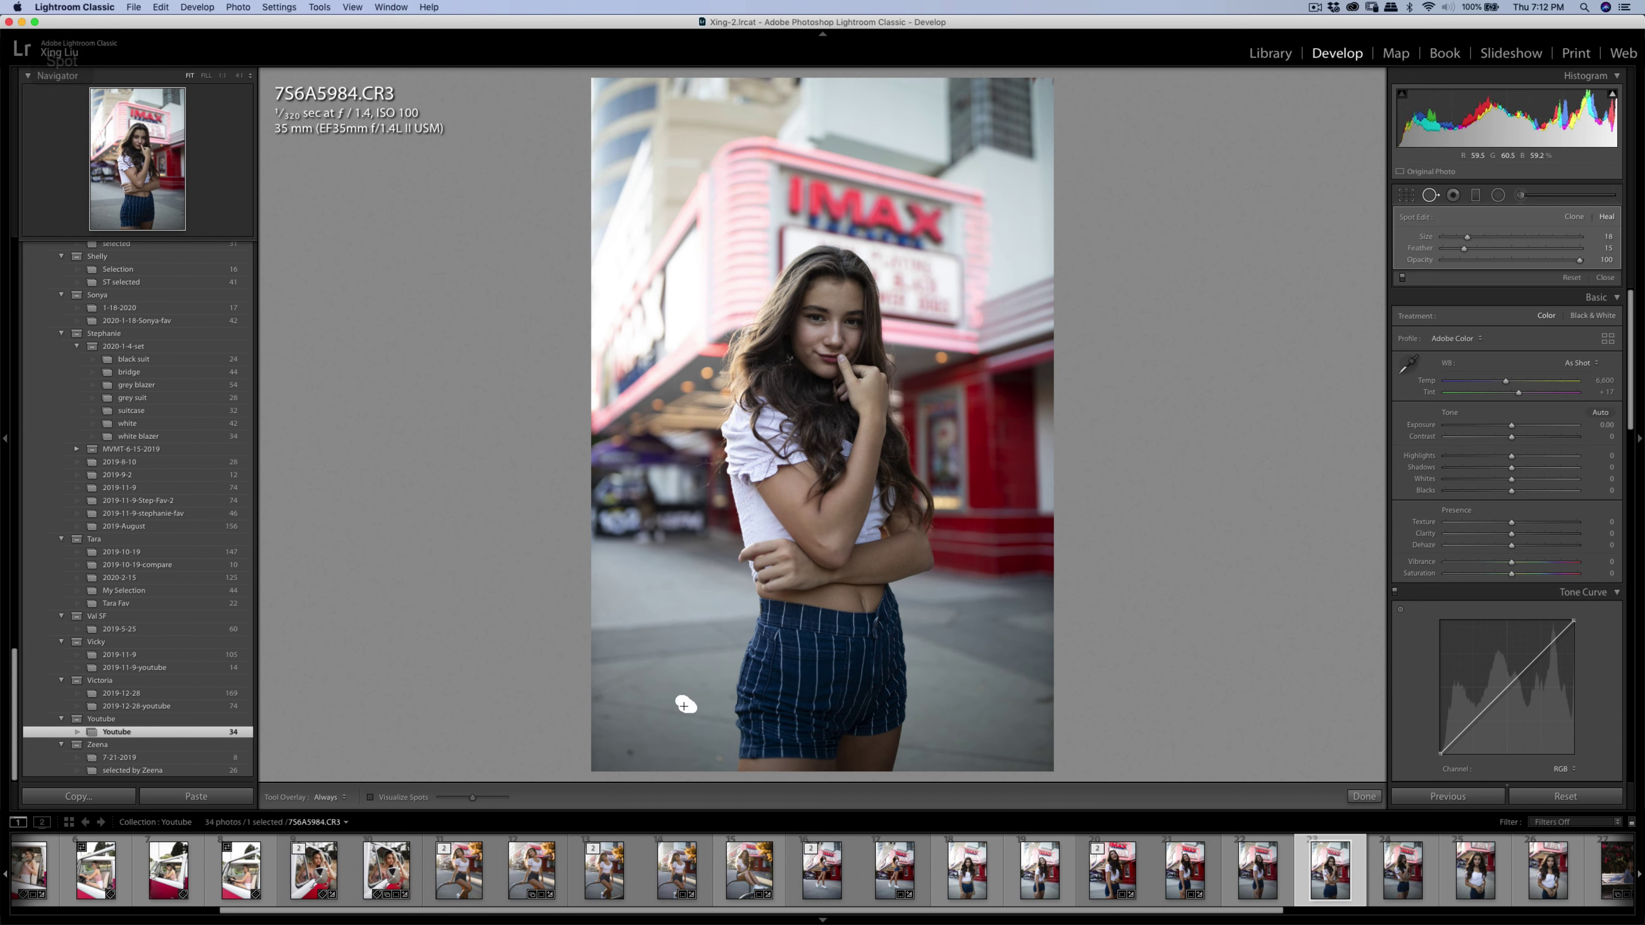
left_click_drag(683, 706, 687, 706)
key("q")
key("q")
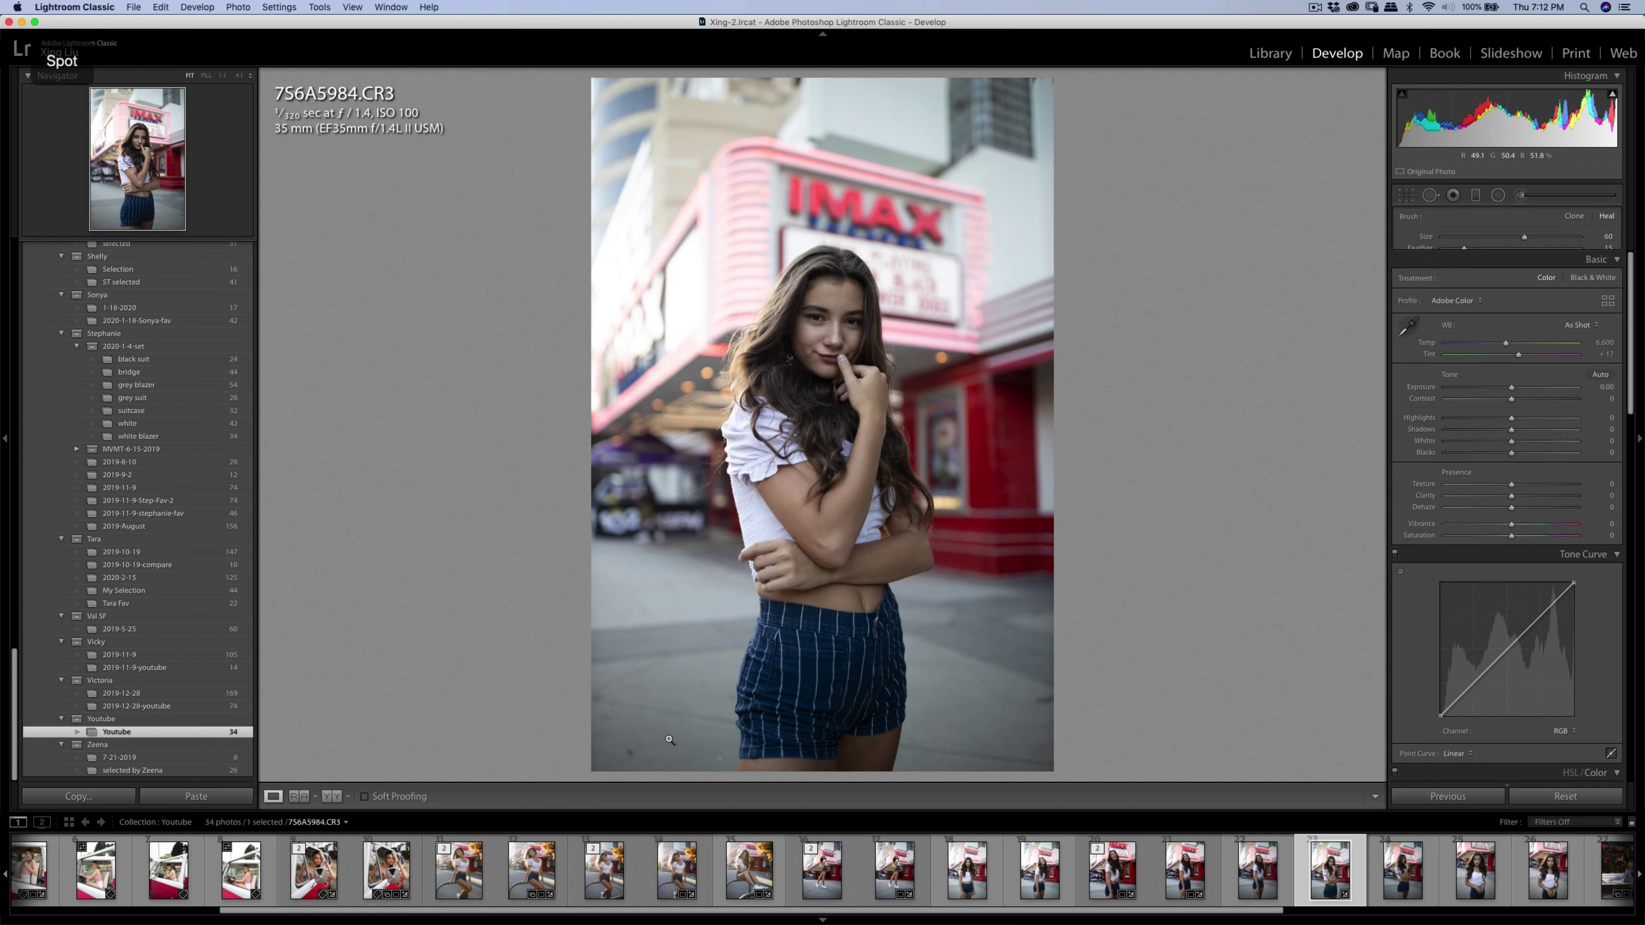
left_click_drag(627, 750, 631, 752)
left_click(629, 752)
key("q")
key("q")
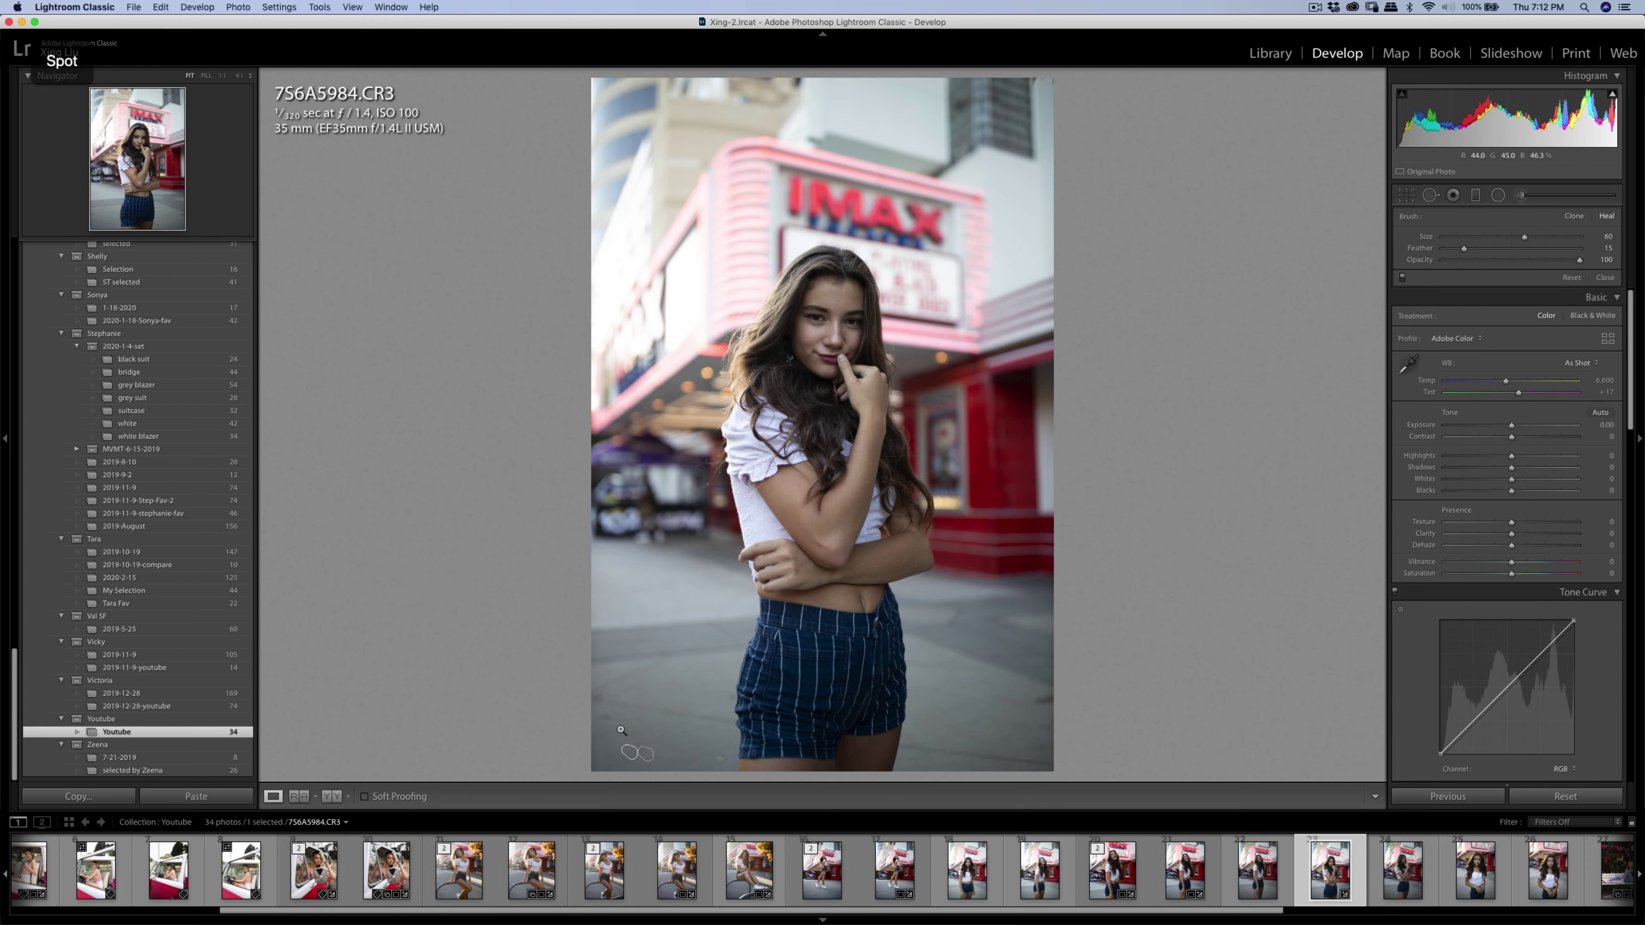
Heal the remaining small marks on the pavement at the photo's lower left, beside her shorts and along the right edge.
left_click(605, 716)
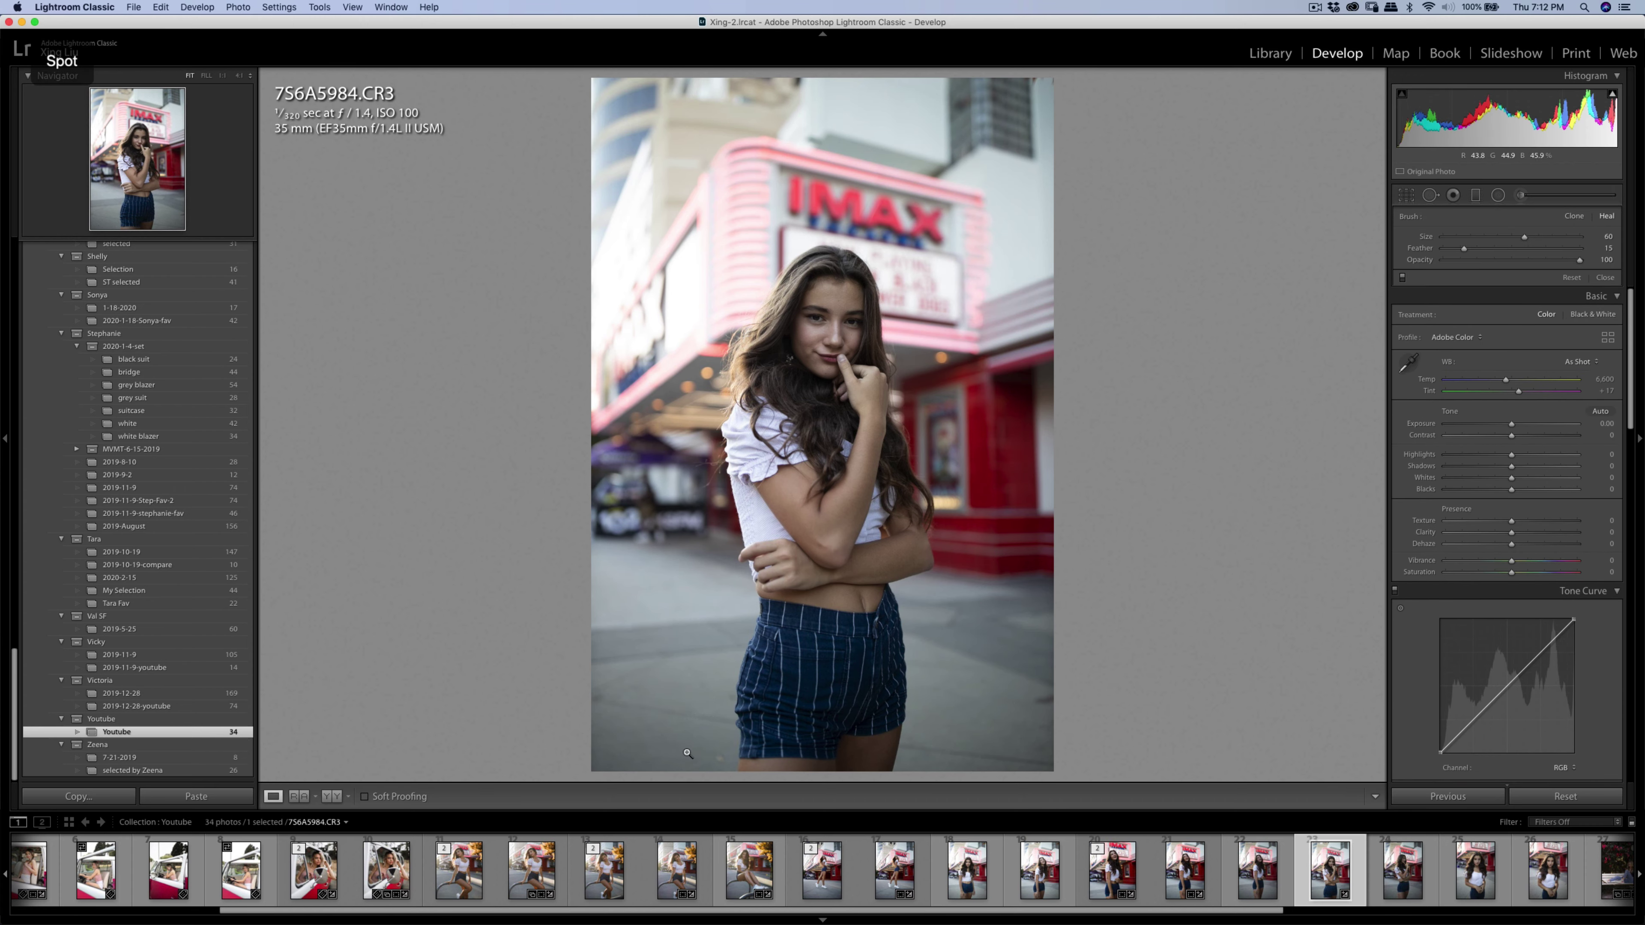
key("q")
key("q")
left_click(719, 757)
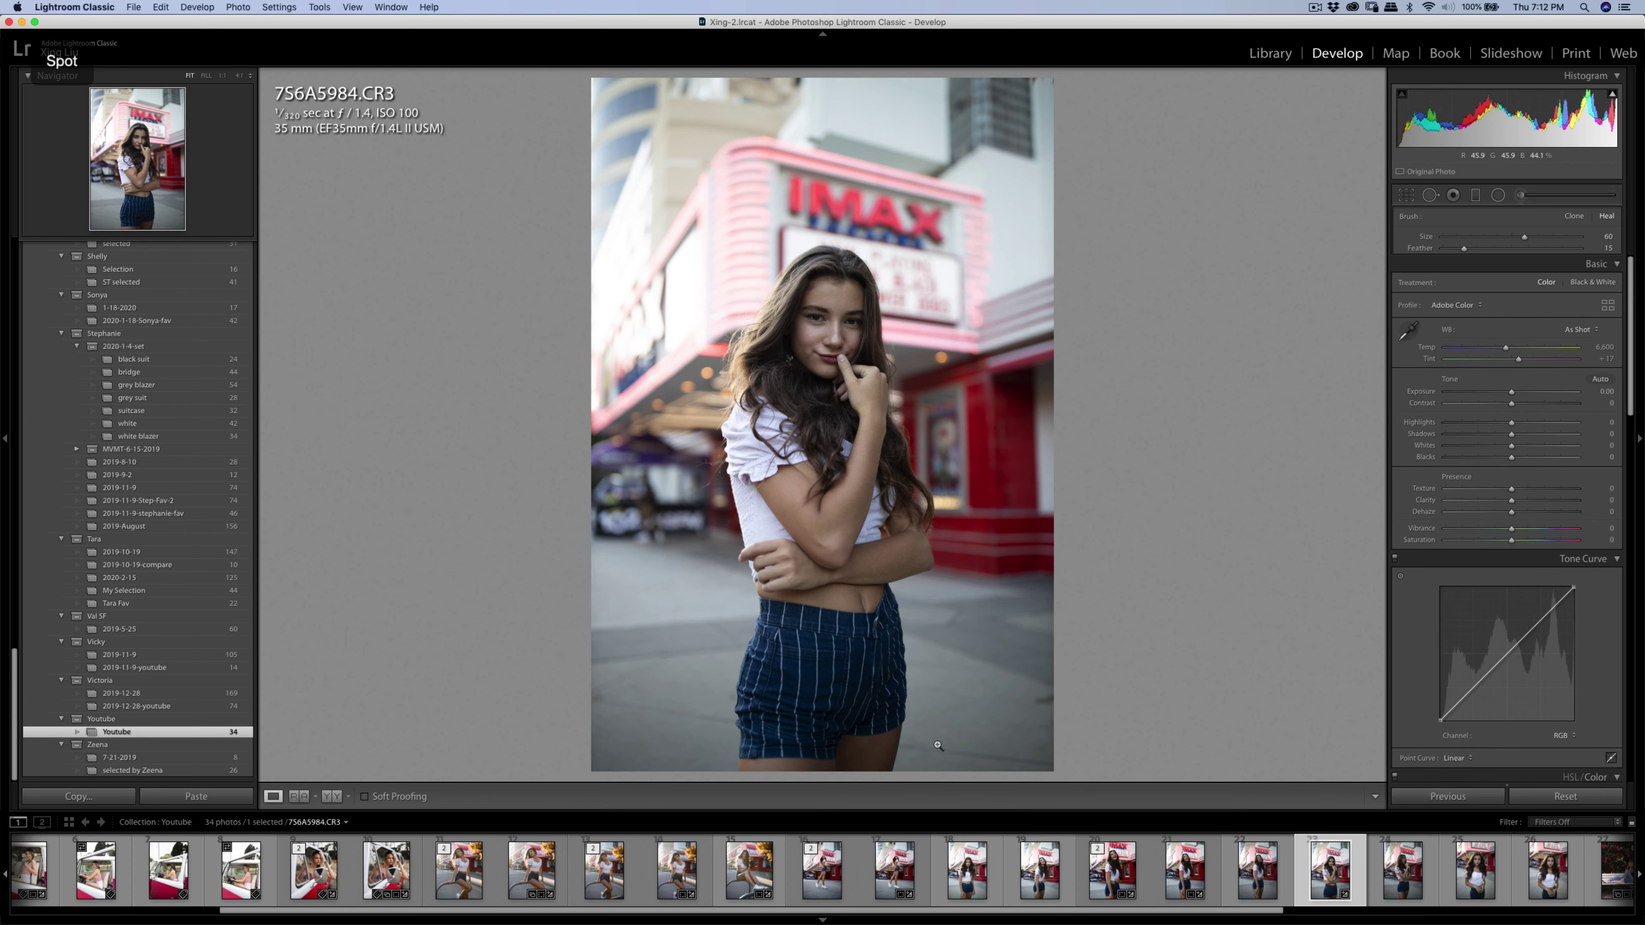
key("q")
key("q")
left_click_drag(1039, 702, 1047, 702)
key("q")
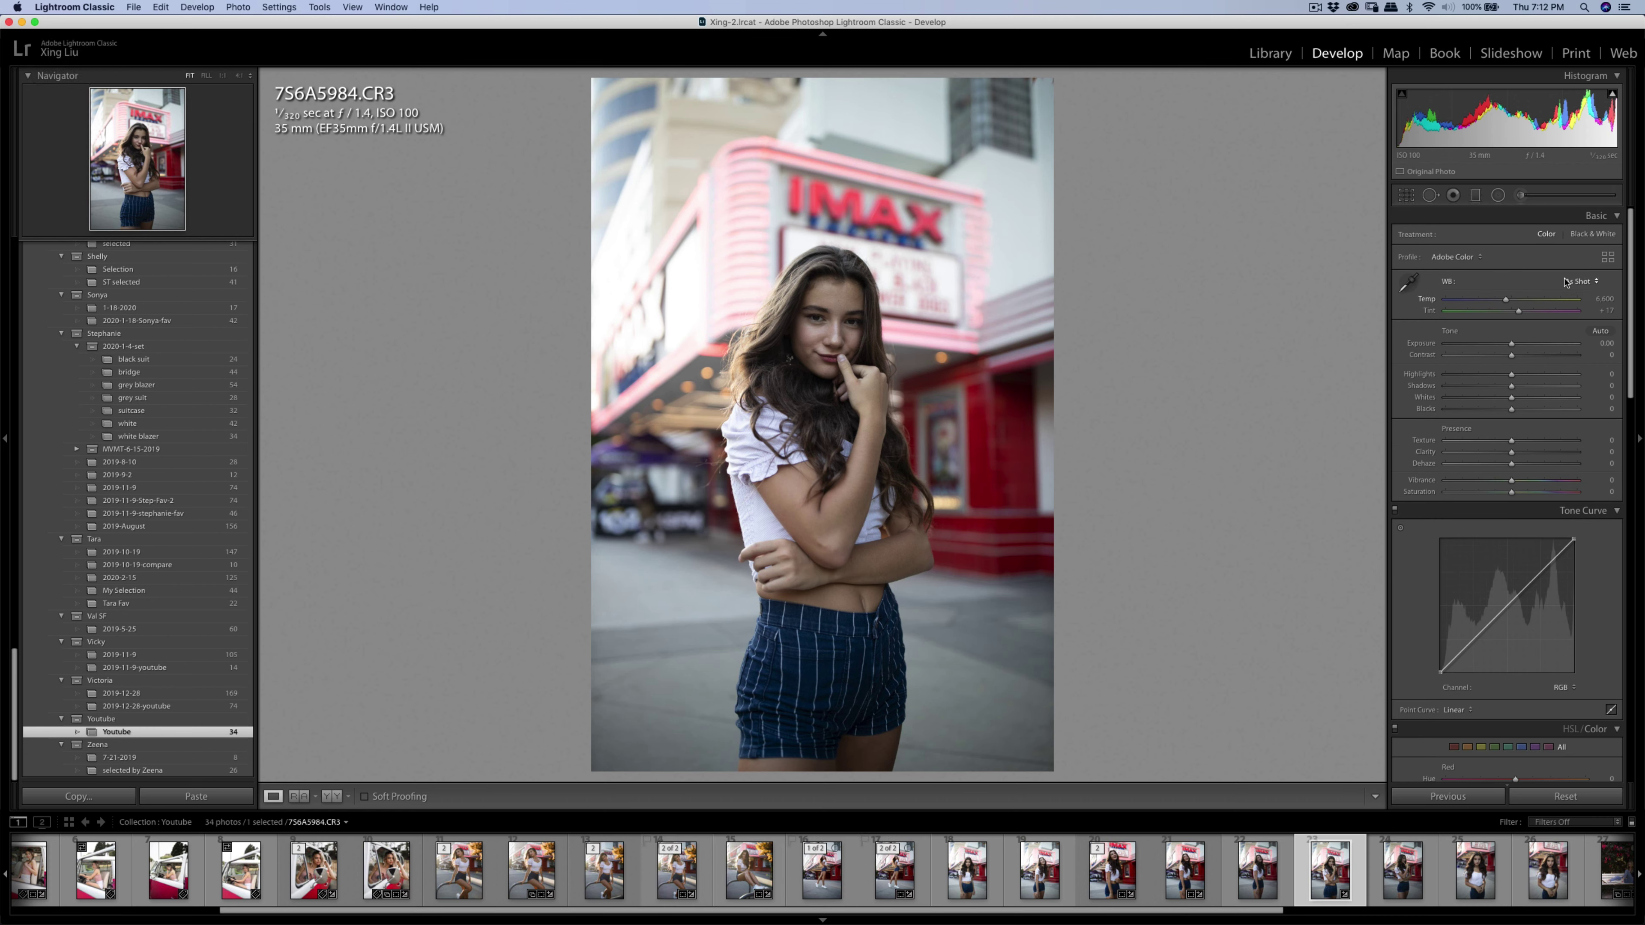
Apply the Camera Standard v2 profile and set exposure to +0.10, contrast to +14 and highlights to -36.
left_click(1608, 258)
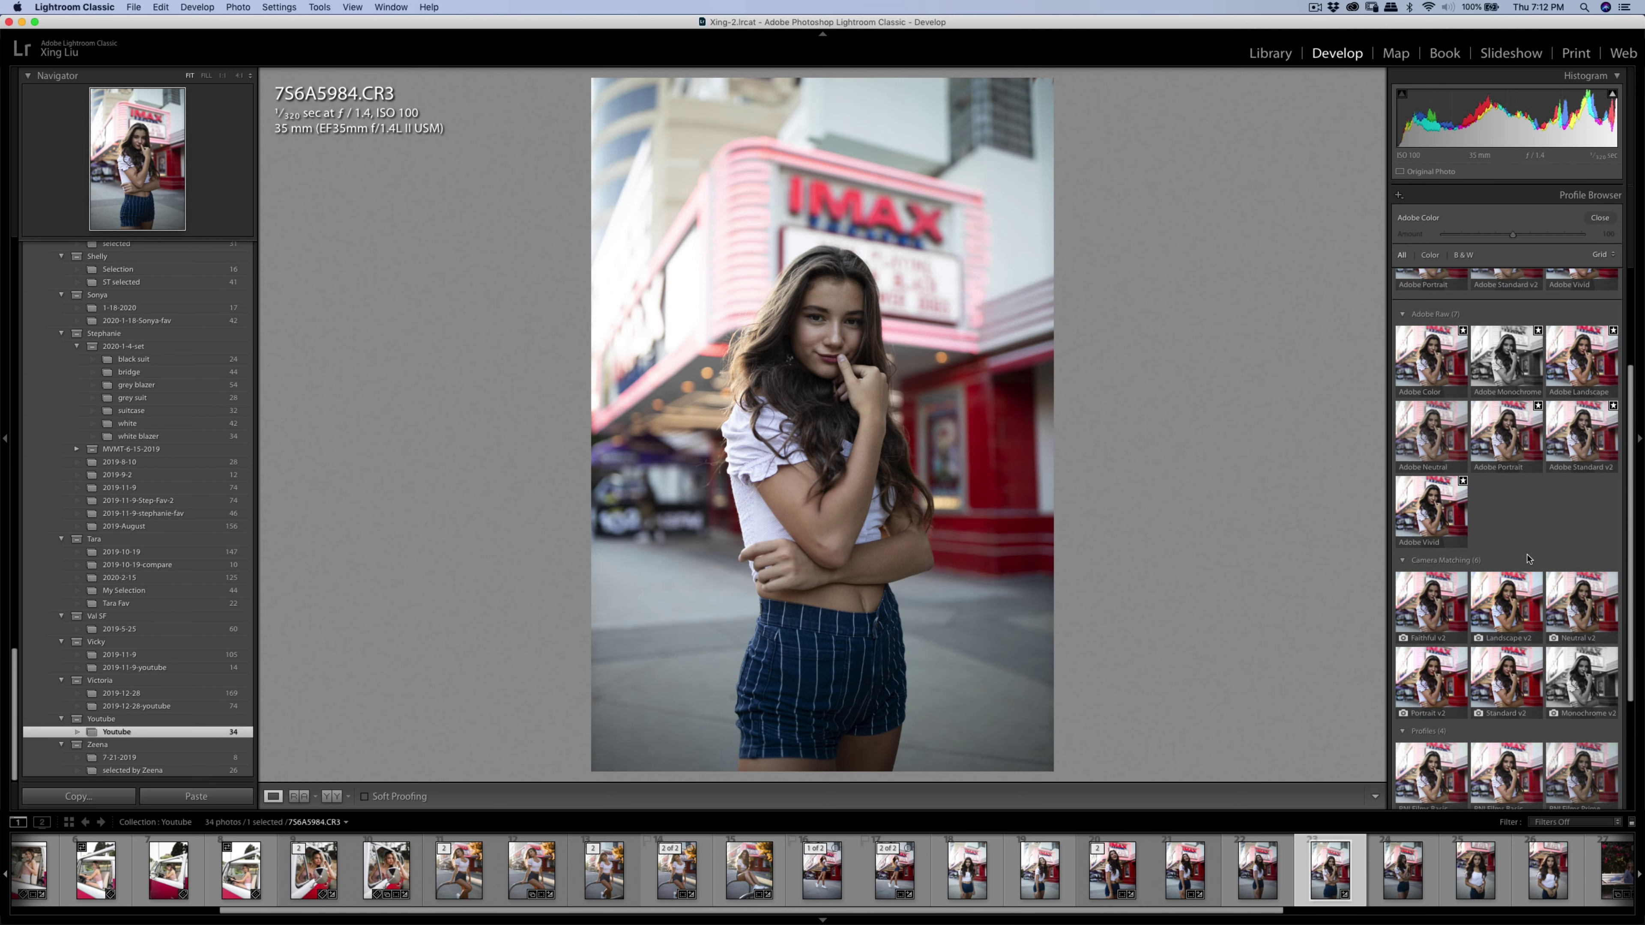
left_click(1521, 619)
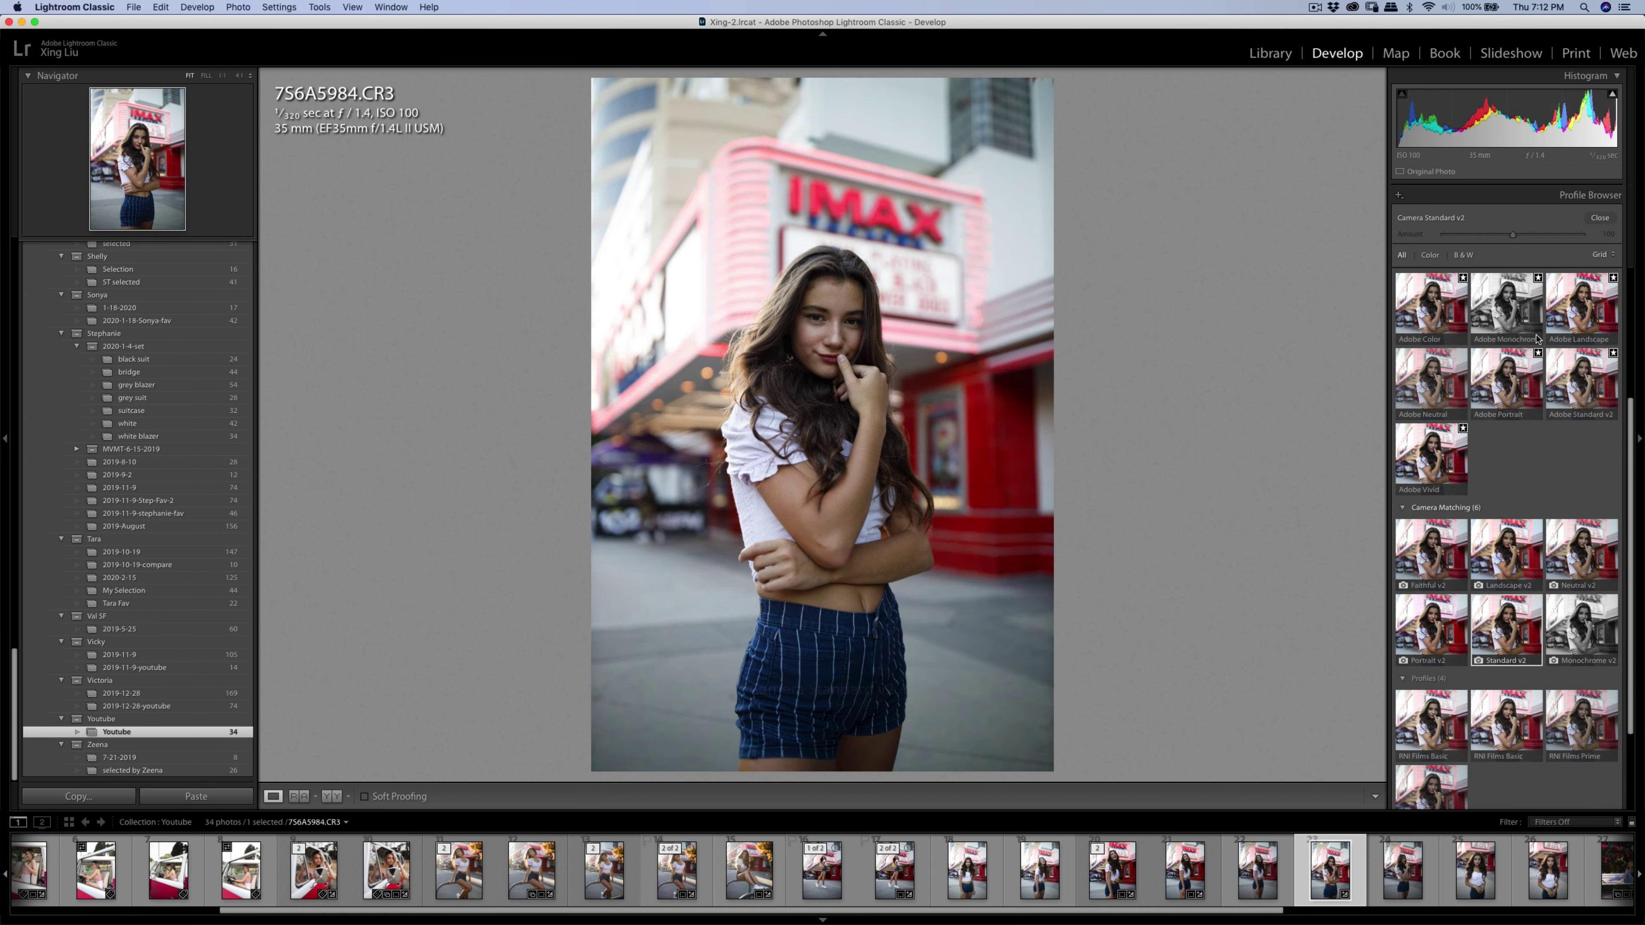
left_click(1600, 224)
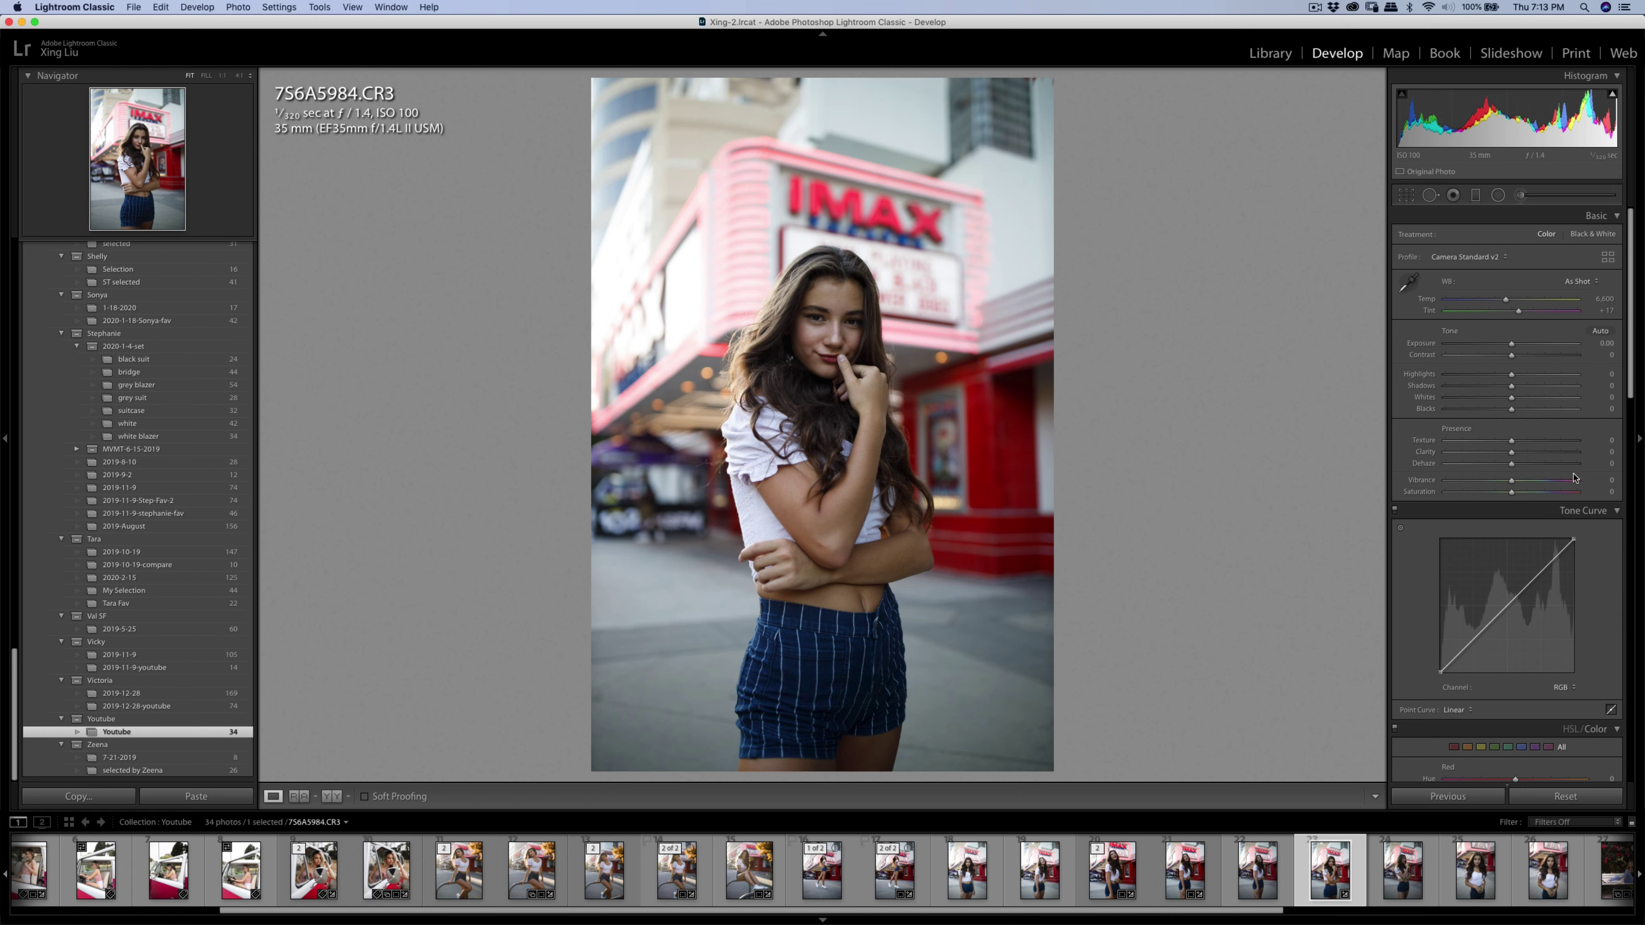
left_click_drag(1512, 355, 1489, 375)
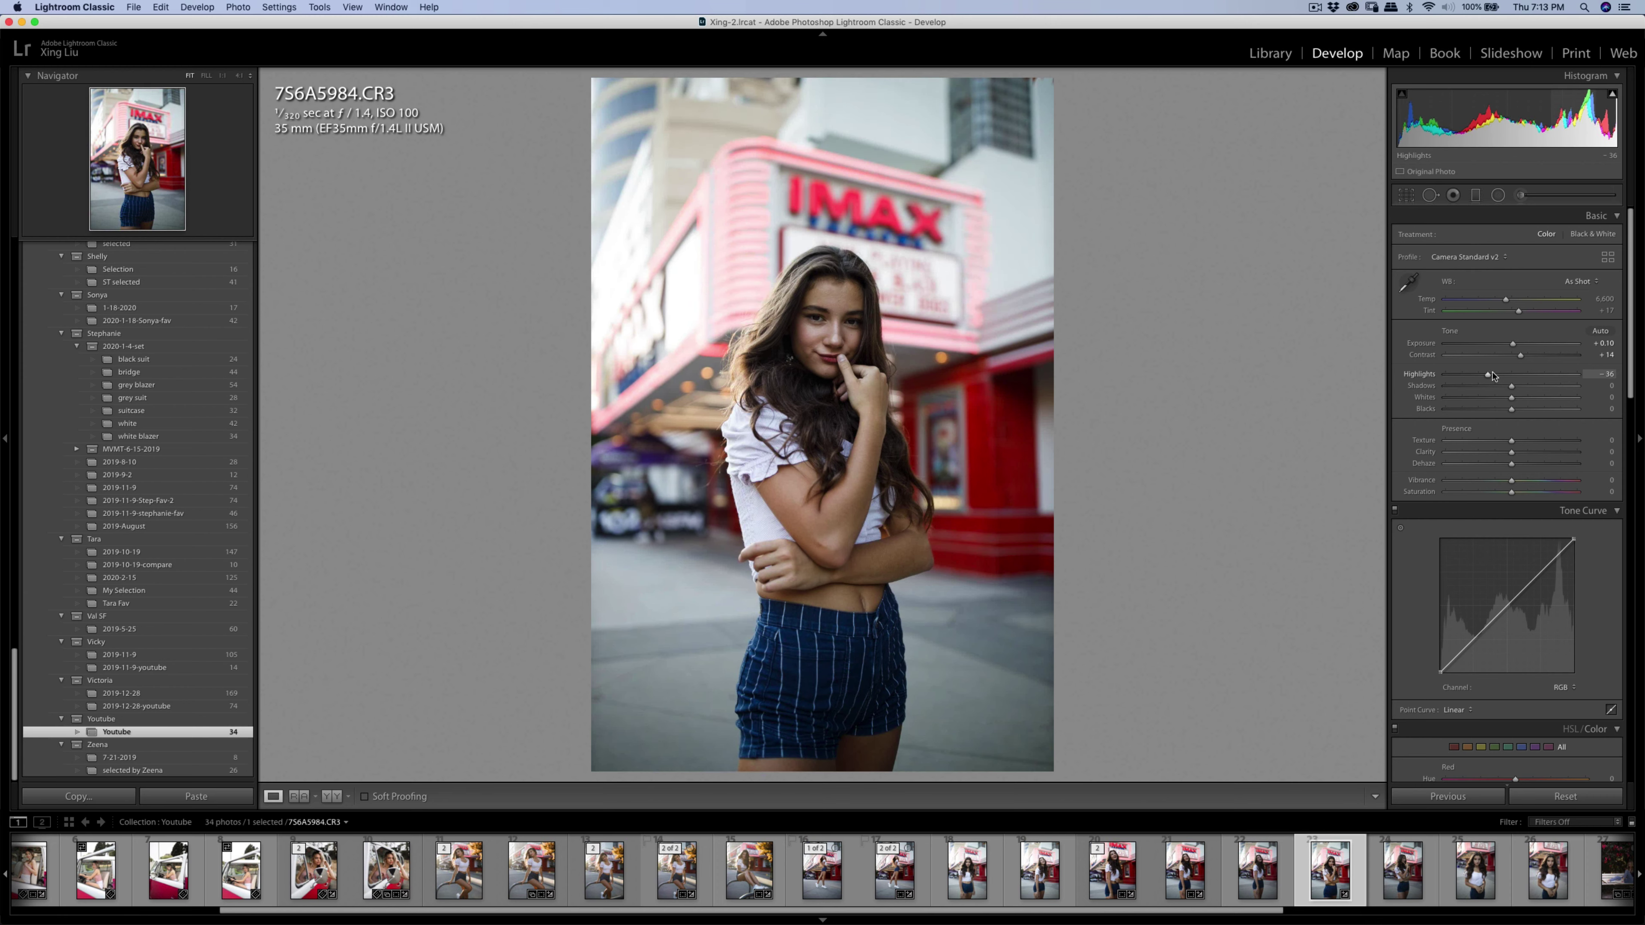
Set the yellow saturation to -22 and the blue saturation to about -20.
scroll(1538, 544, "down", 6)
scroll(1538, 544, "down", 3)
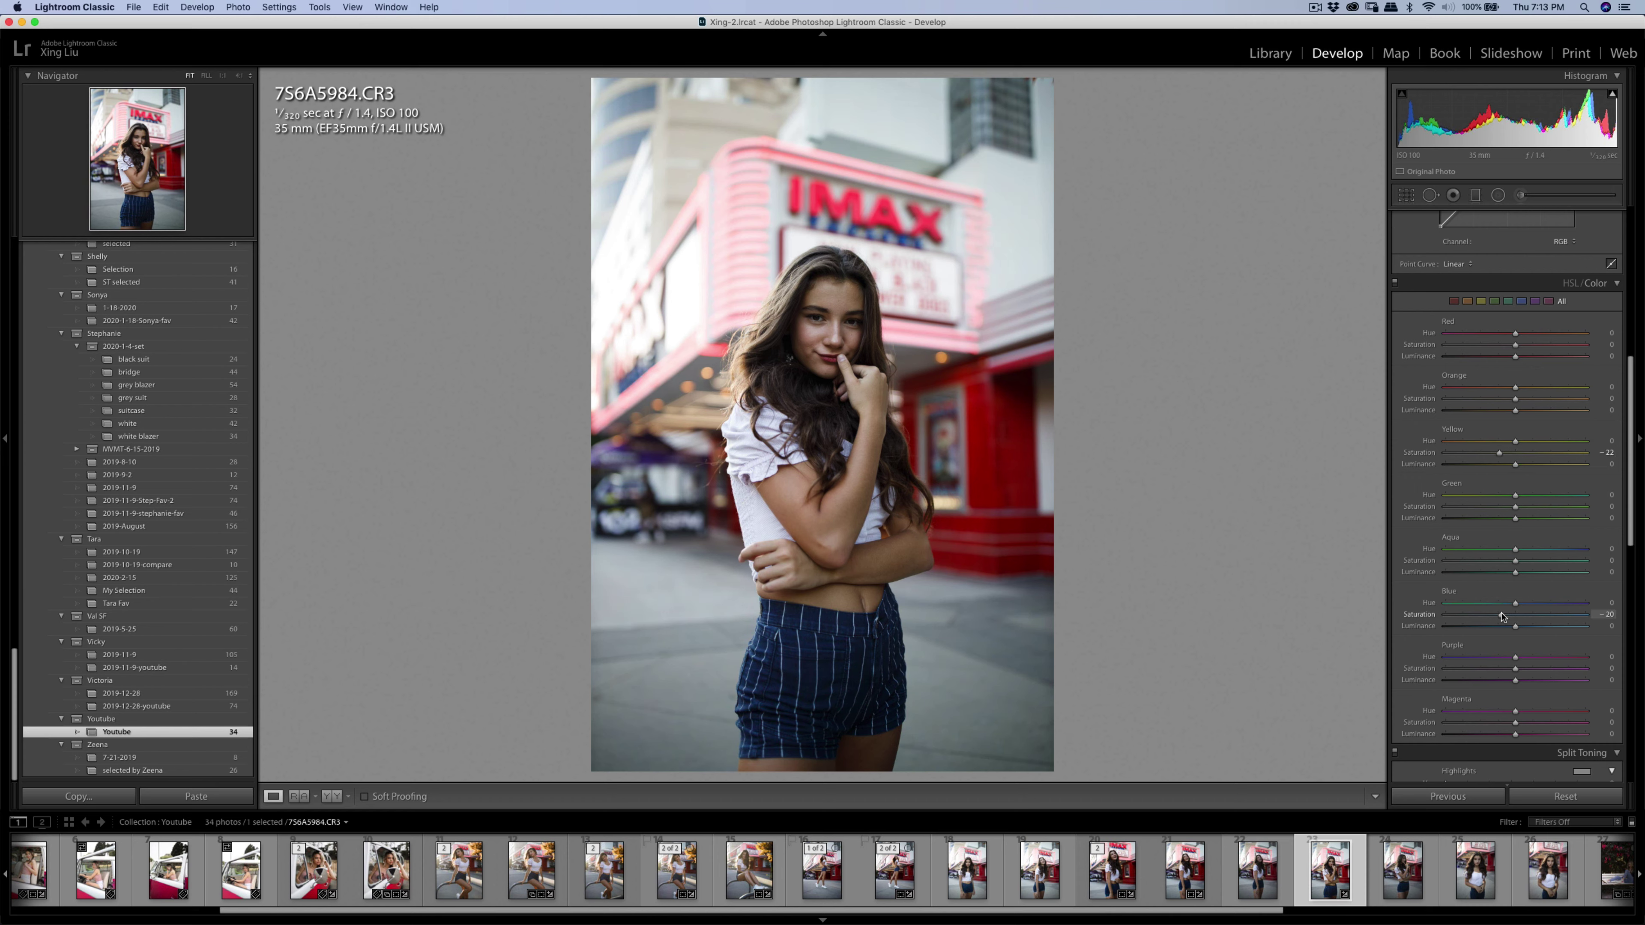
scroll(1528, 531, "up", 8)
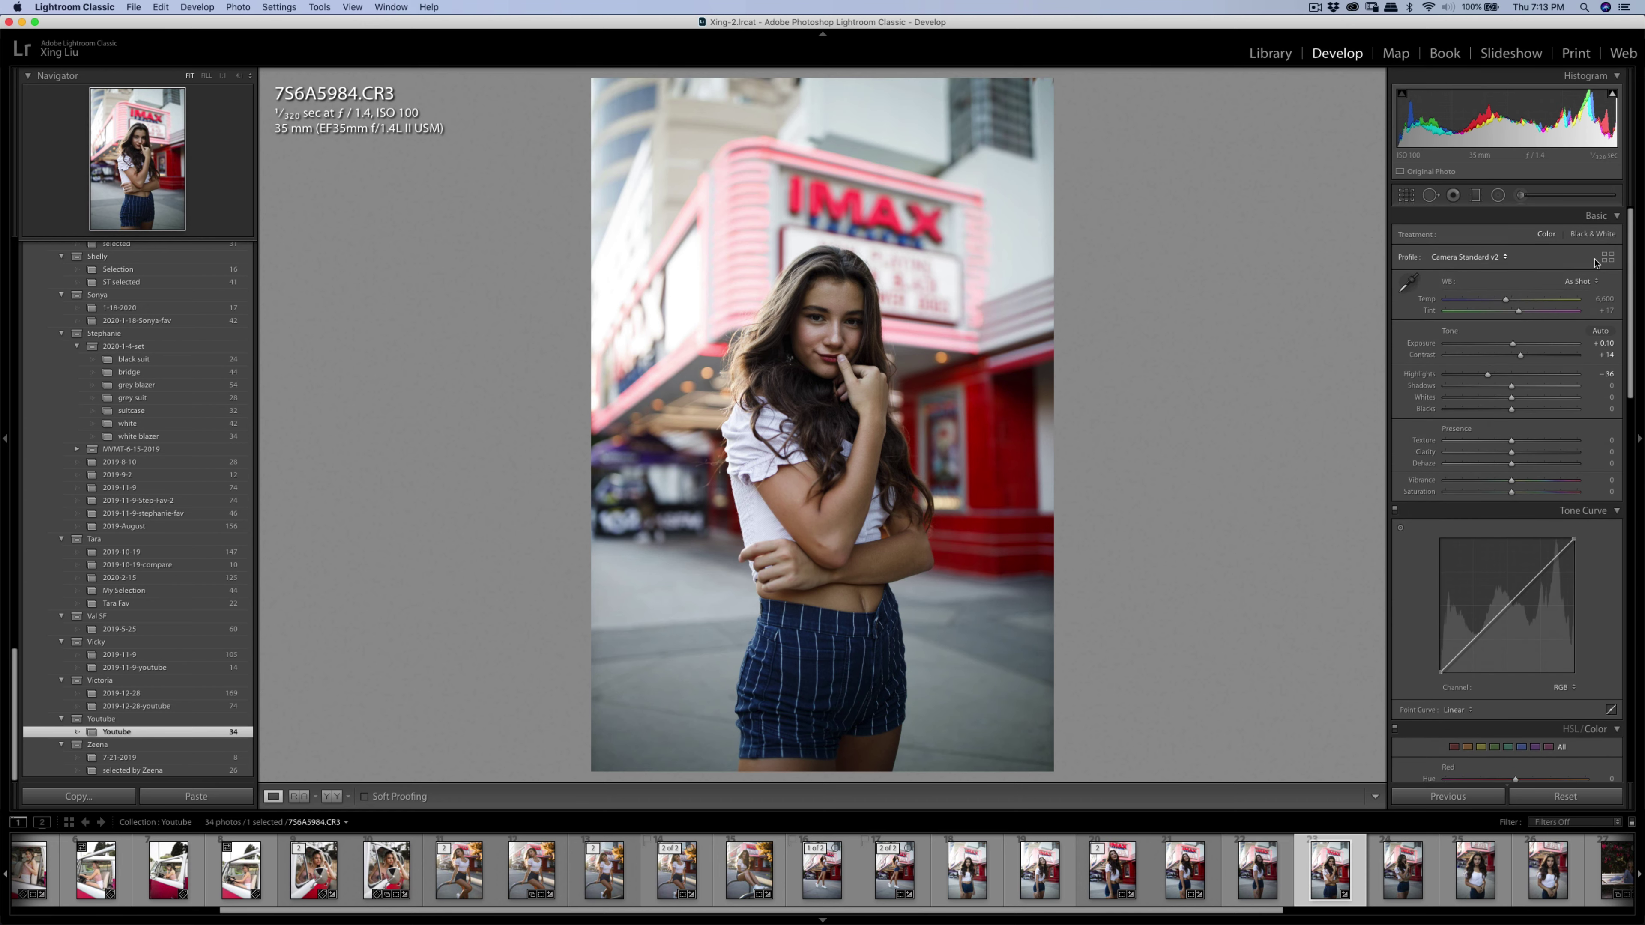
Brighten the woman's face with an adjustment brush using the Shadows effect at 18.
key("k")
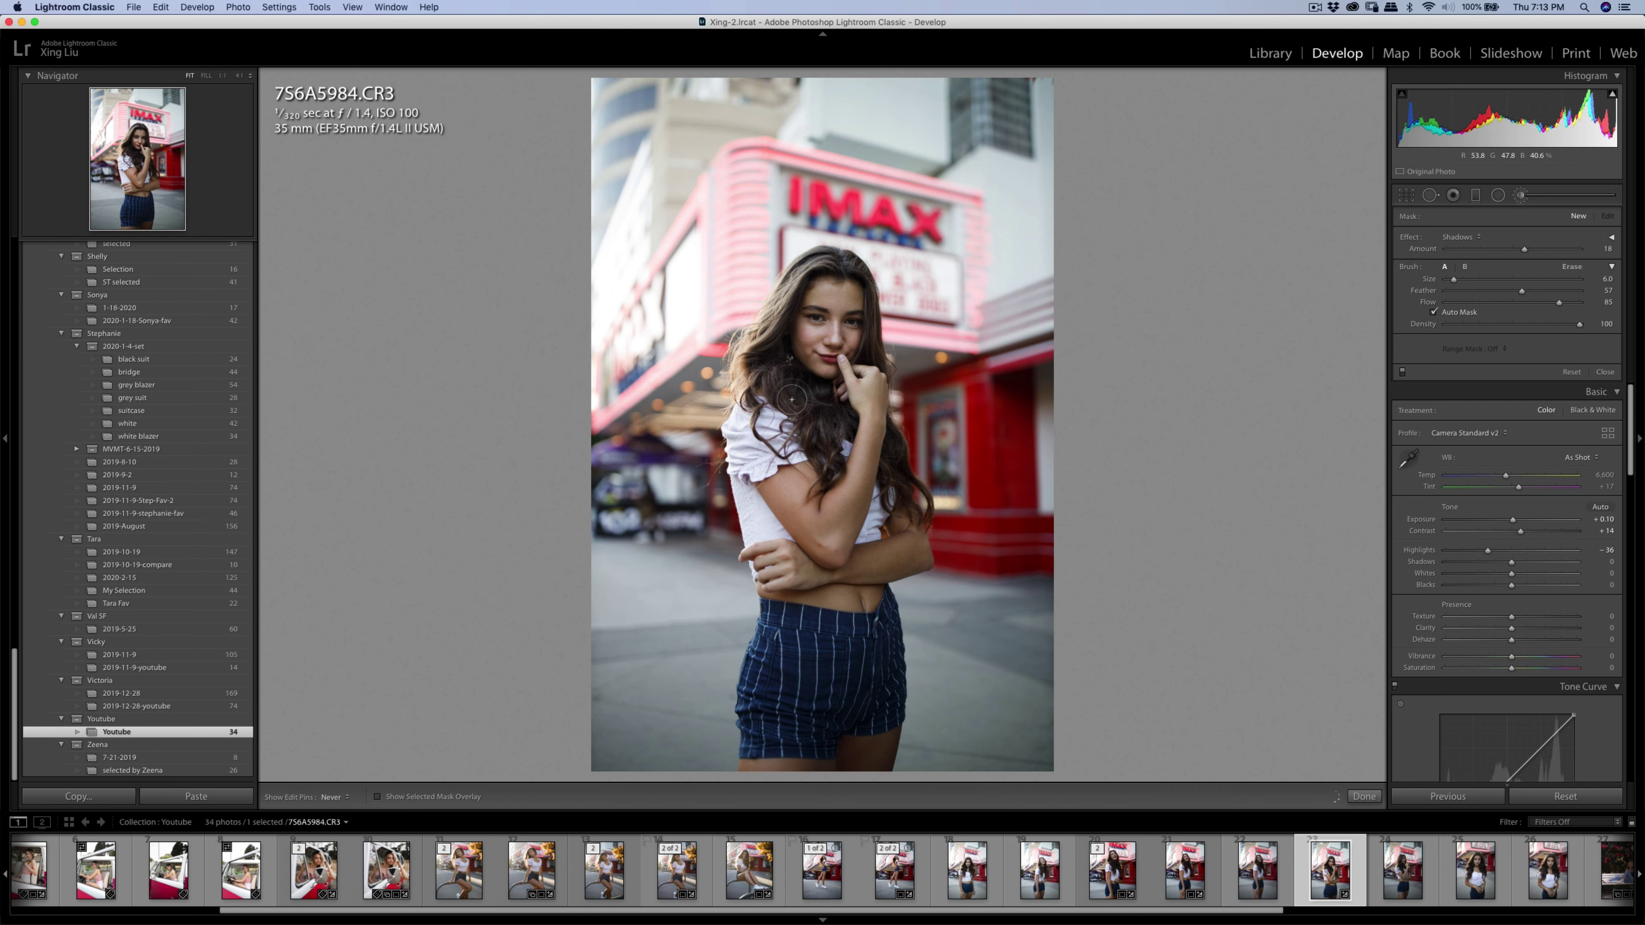
left_click_drag(794, 456, 801, 455)
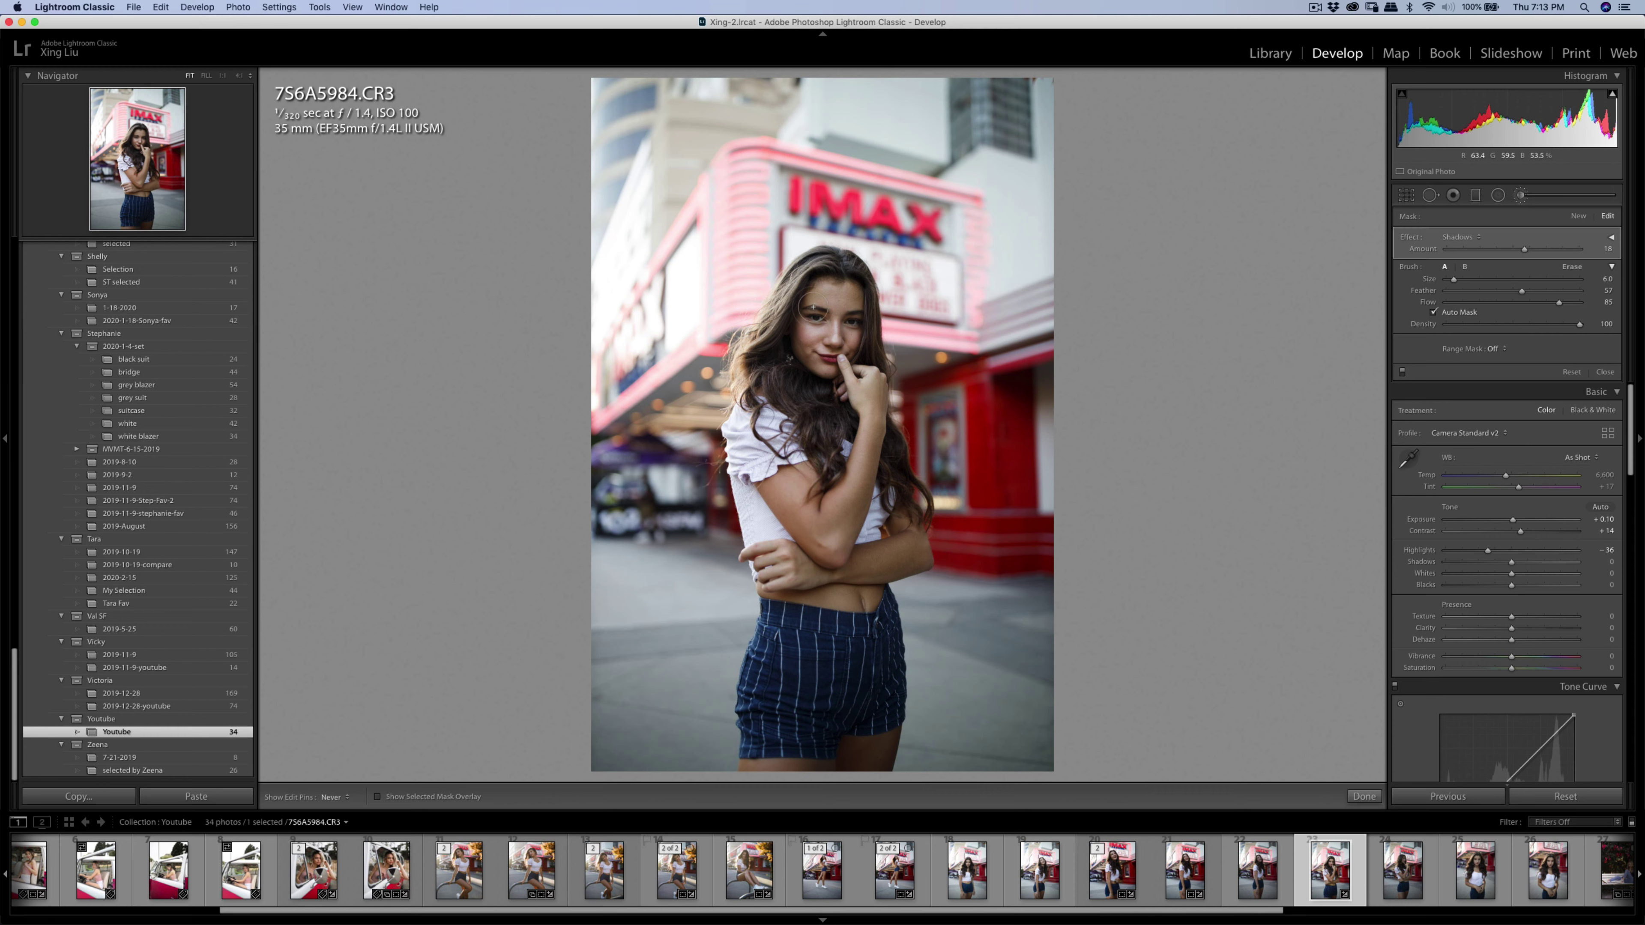
key("h")
Create a new brush mask with the Soften Skin (Lite) effect and paint it over the skin of her face.
left_click(1579, 216)
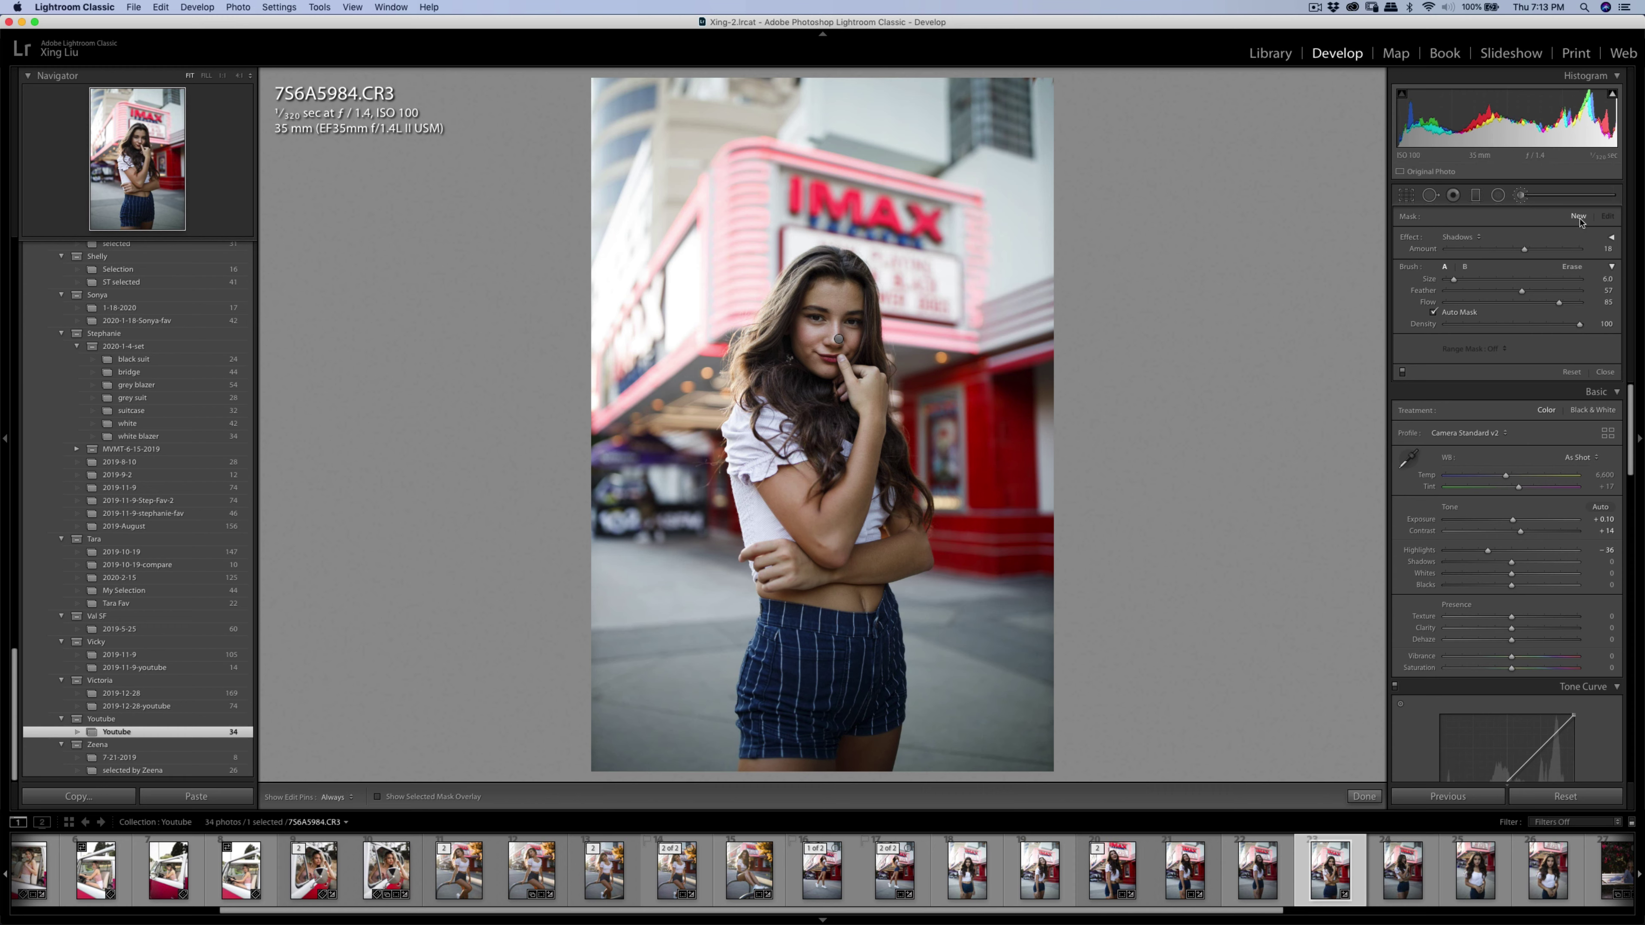
left_click(1475, 238)
left_click(1483, 388)
key("super+equal")
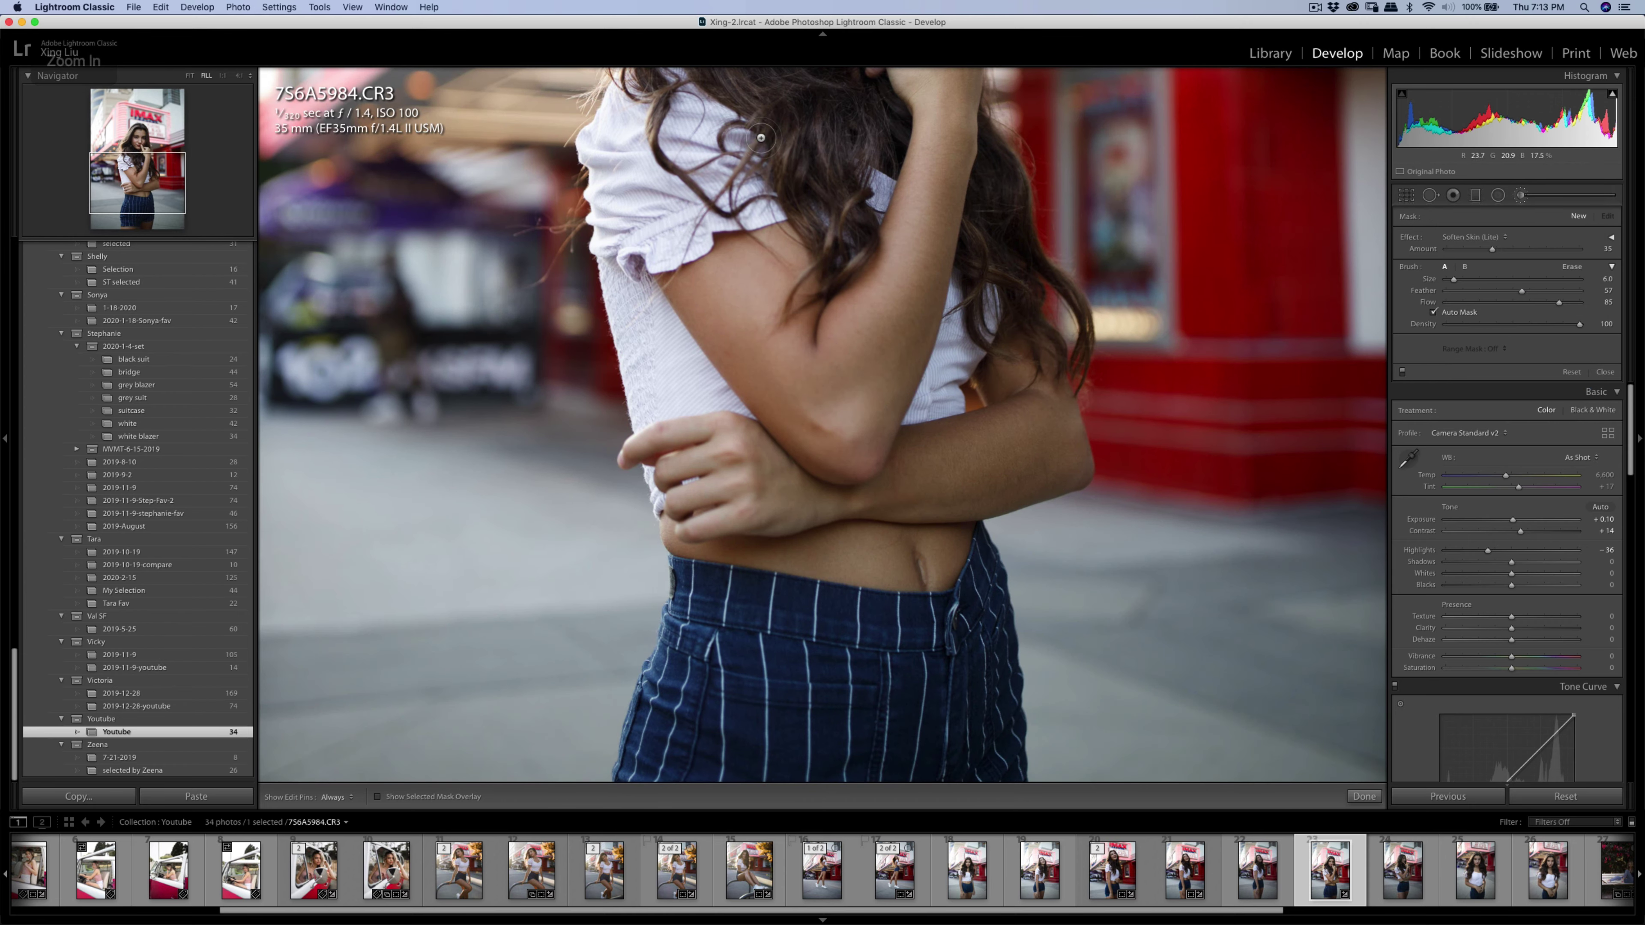
key("space")
left_click_drag(761, 137, 794, 385)
scroll(793, 384, "down", 4)
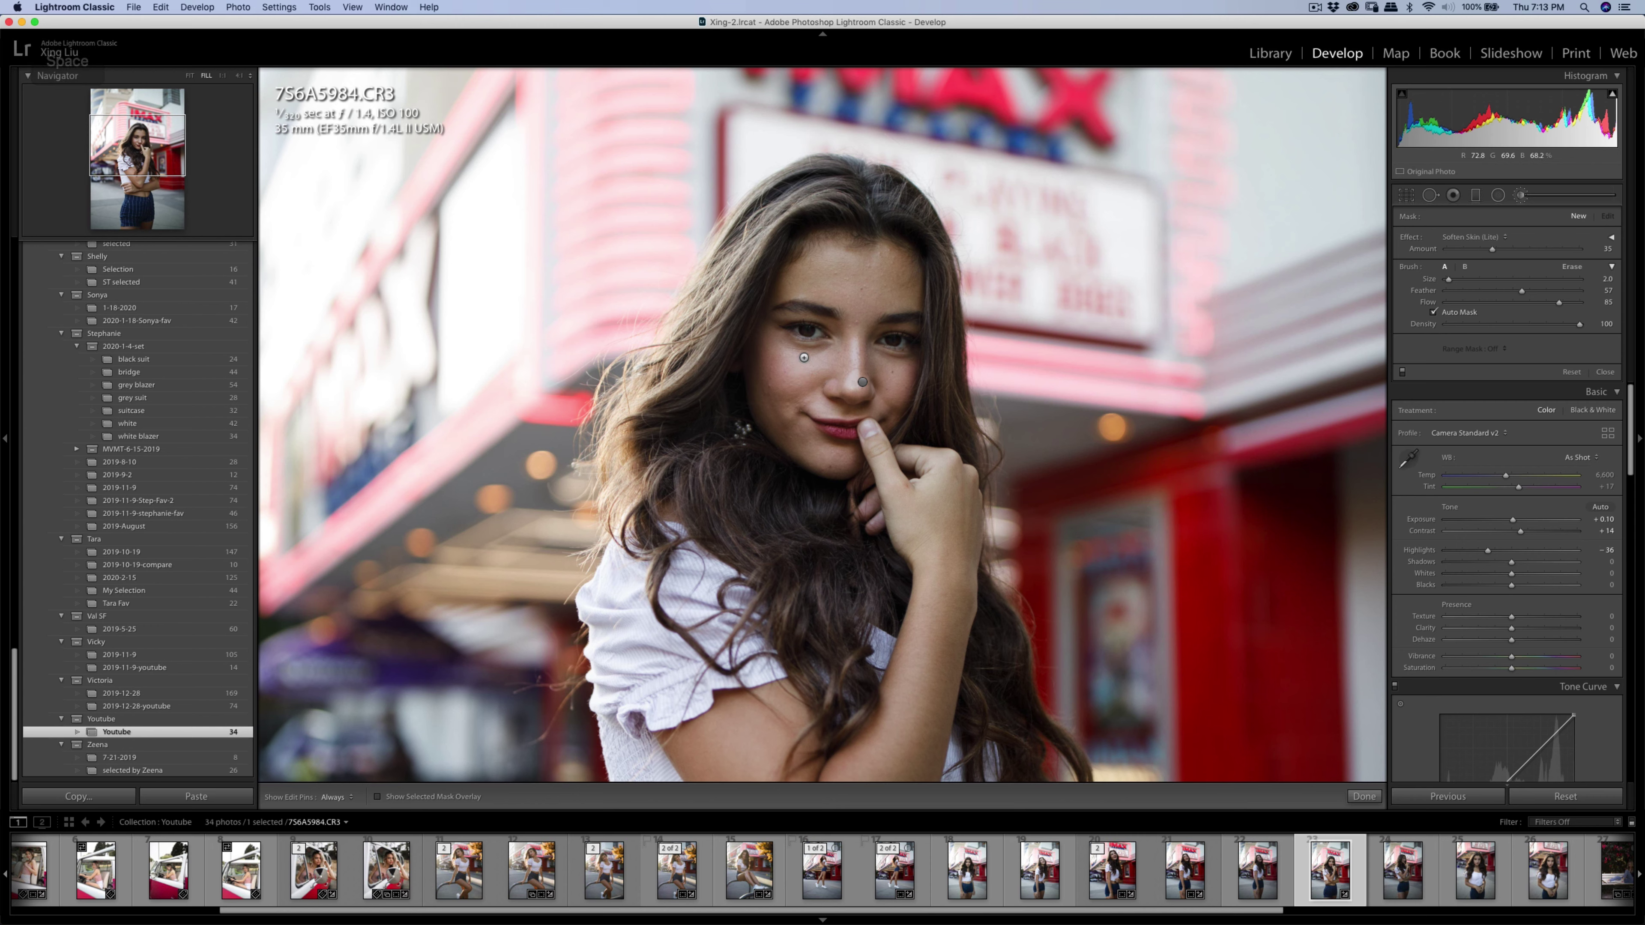
scroll(801, 357, "up", 1)
left_click_drag(821, 446, 813, 424)
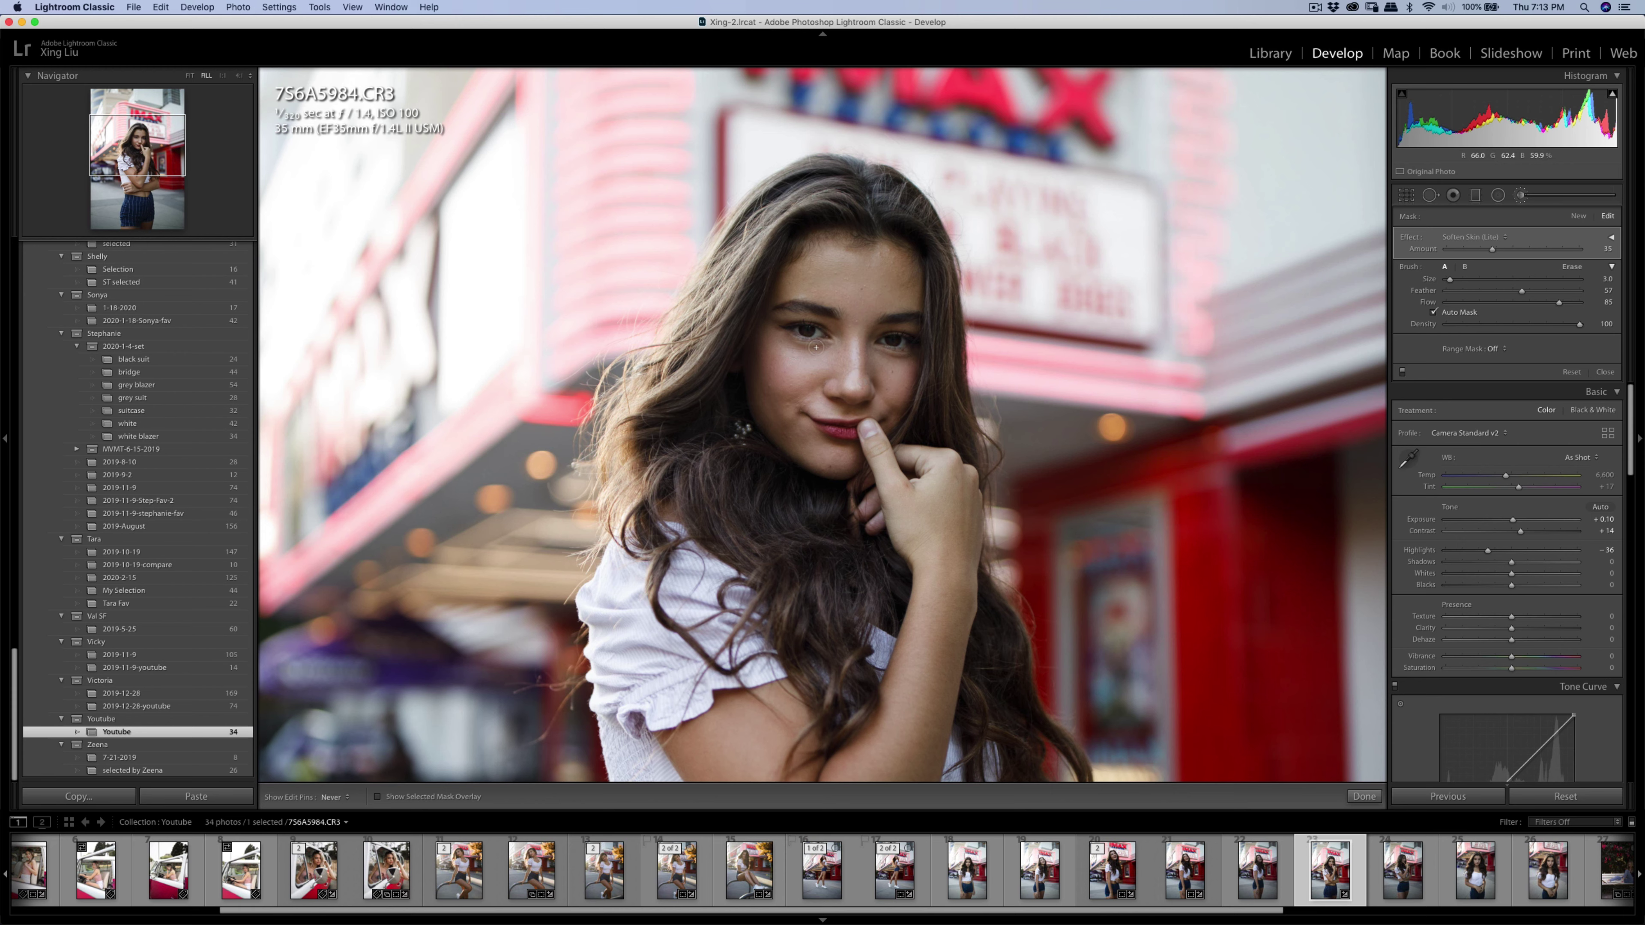
key("h")
Paint another Soften Skin (Lite) brush mask over the skin beneath her eye and beside the nose.
key("q")
key("super+equal")
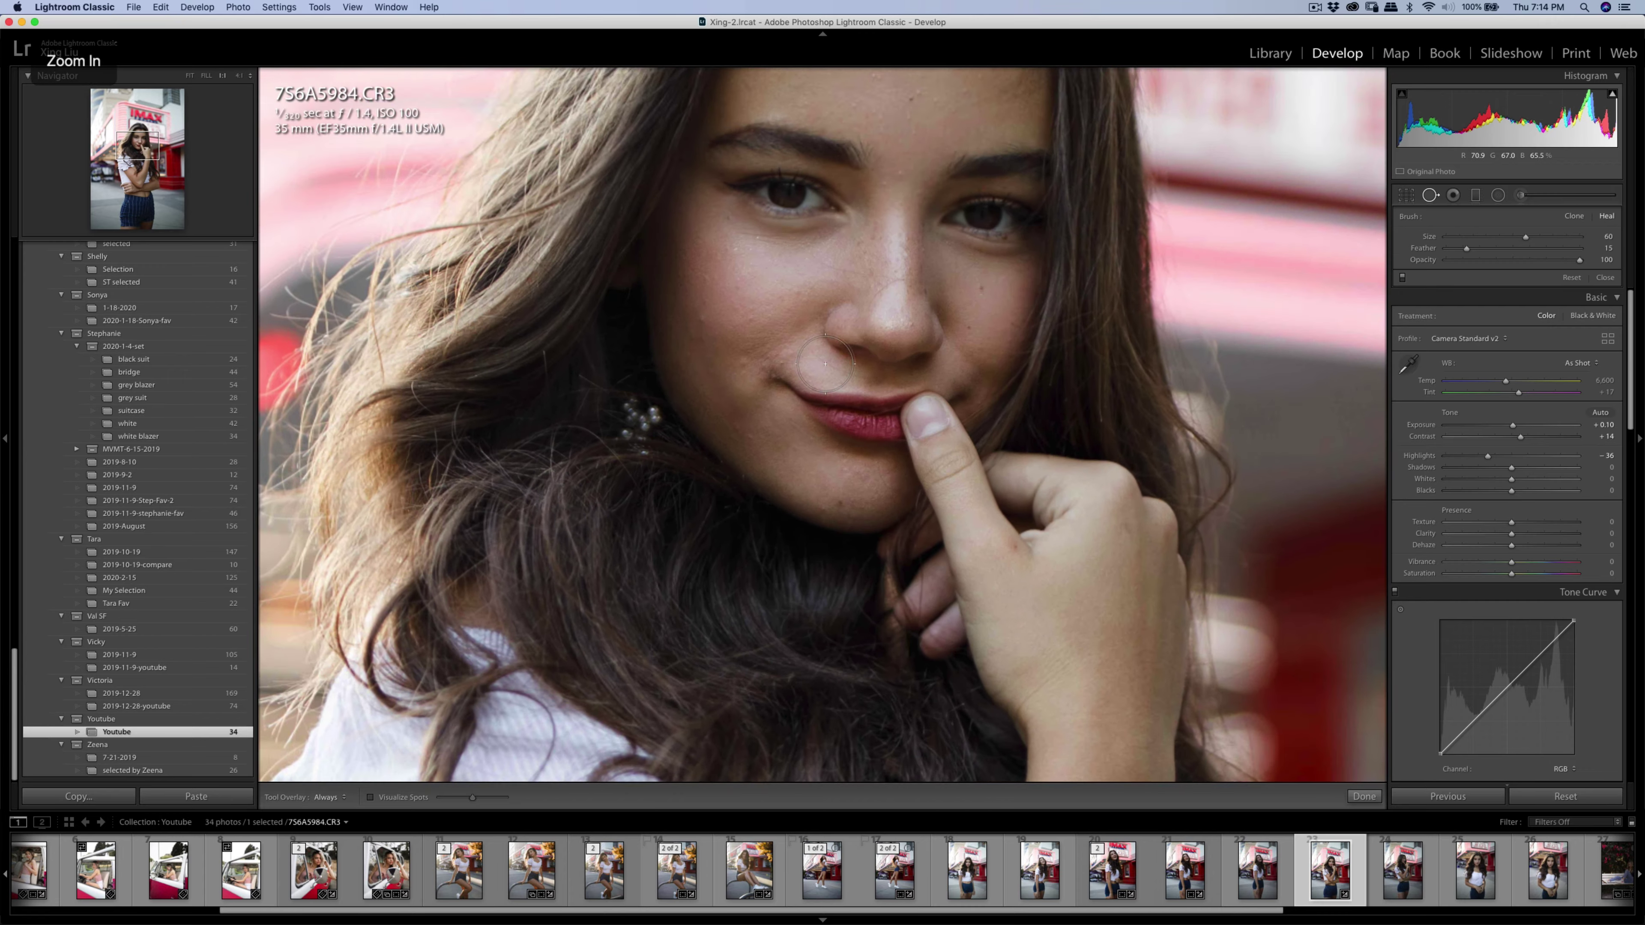
scroll(836, 292, "down", 3)
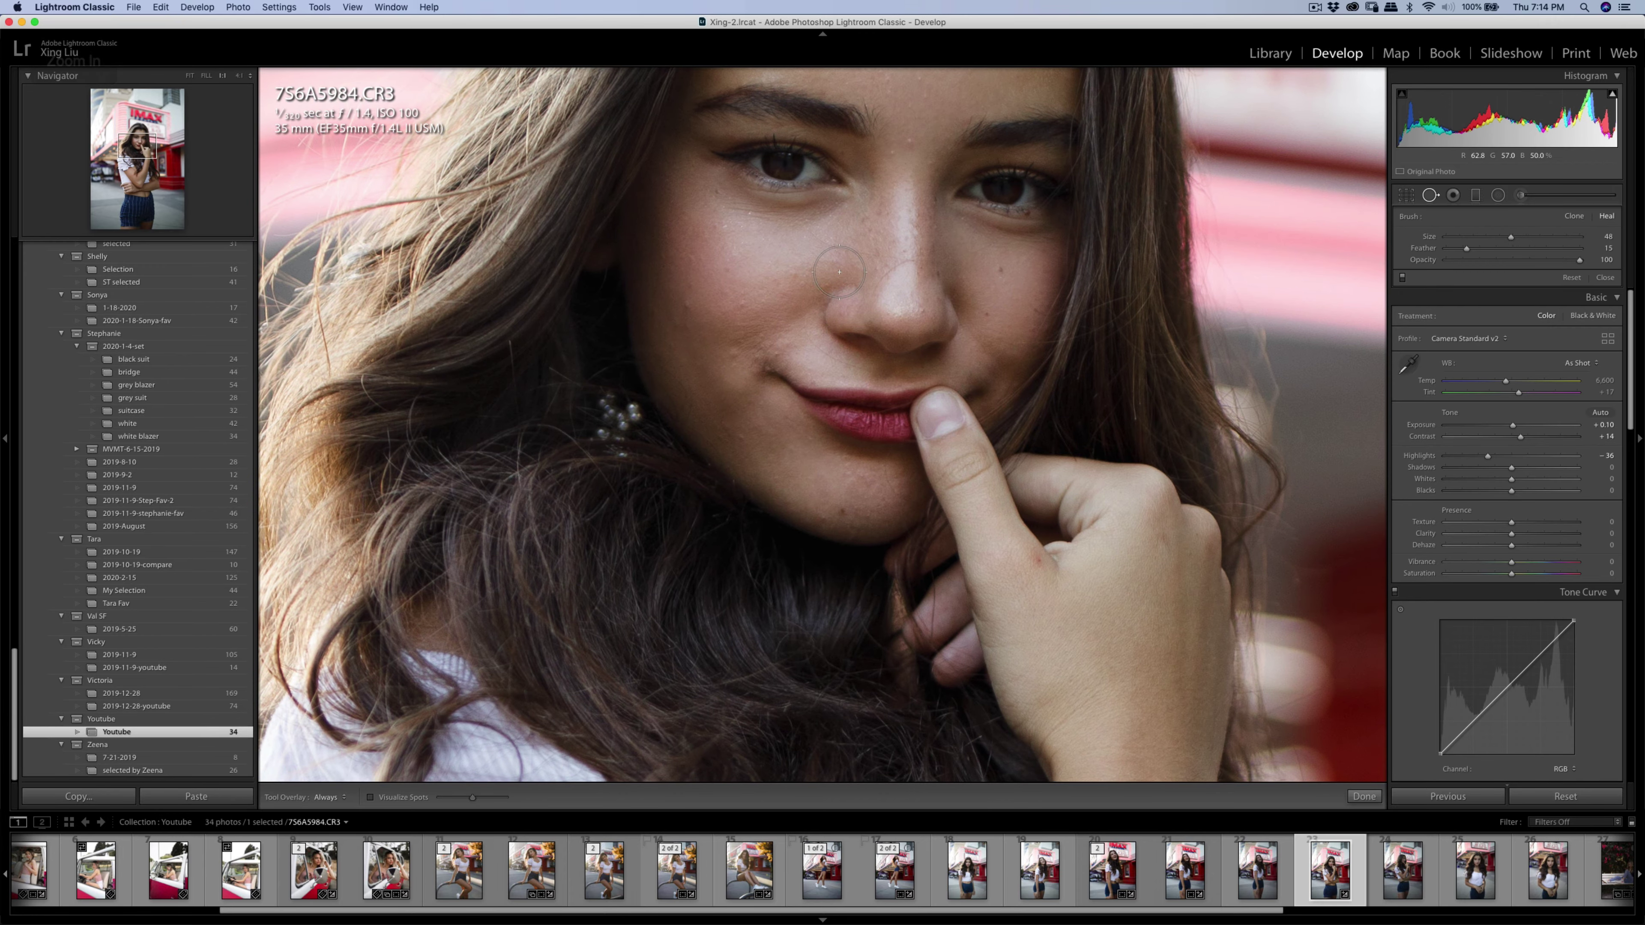
key("k")
key("h")
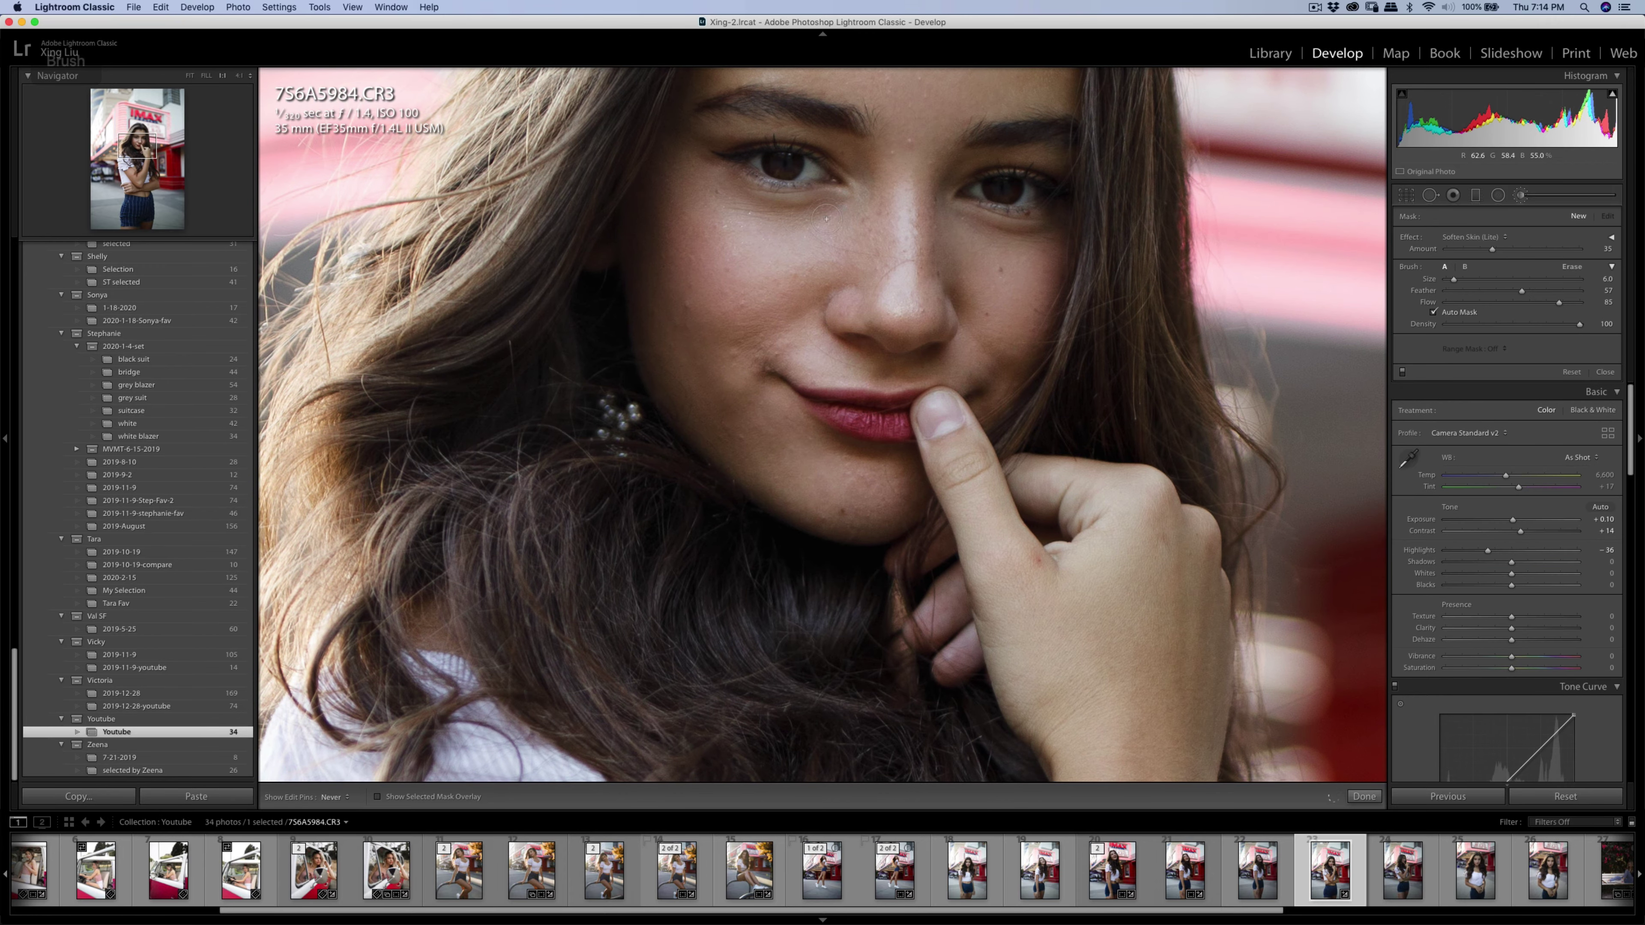
left_click_drag(794, 265, 806, 257)
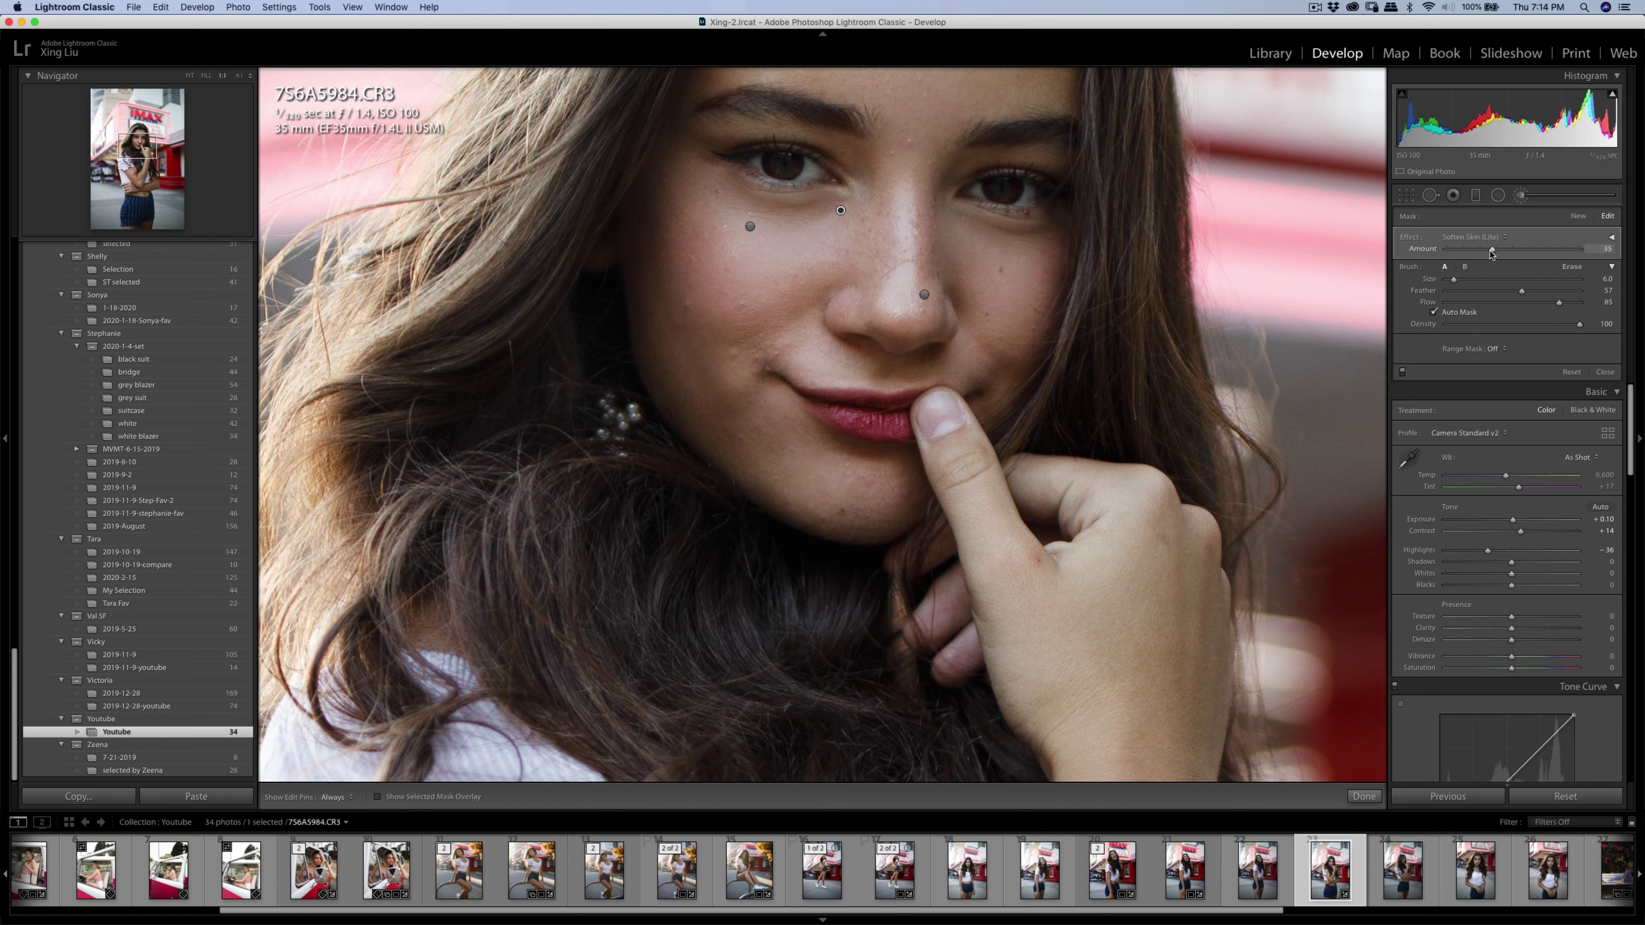
Lighten the areas under both eyes with a new brush mask using the Shadows effect at 7, and close the brush.
left_click(1473, 236)
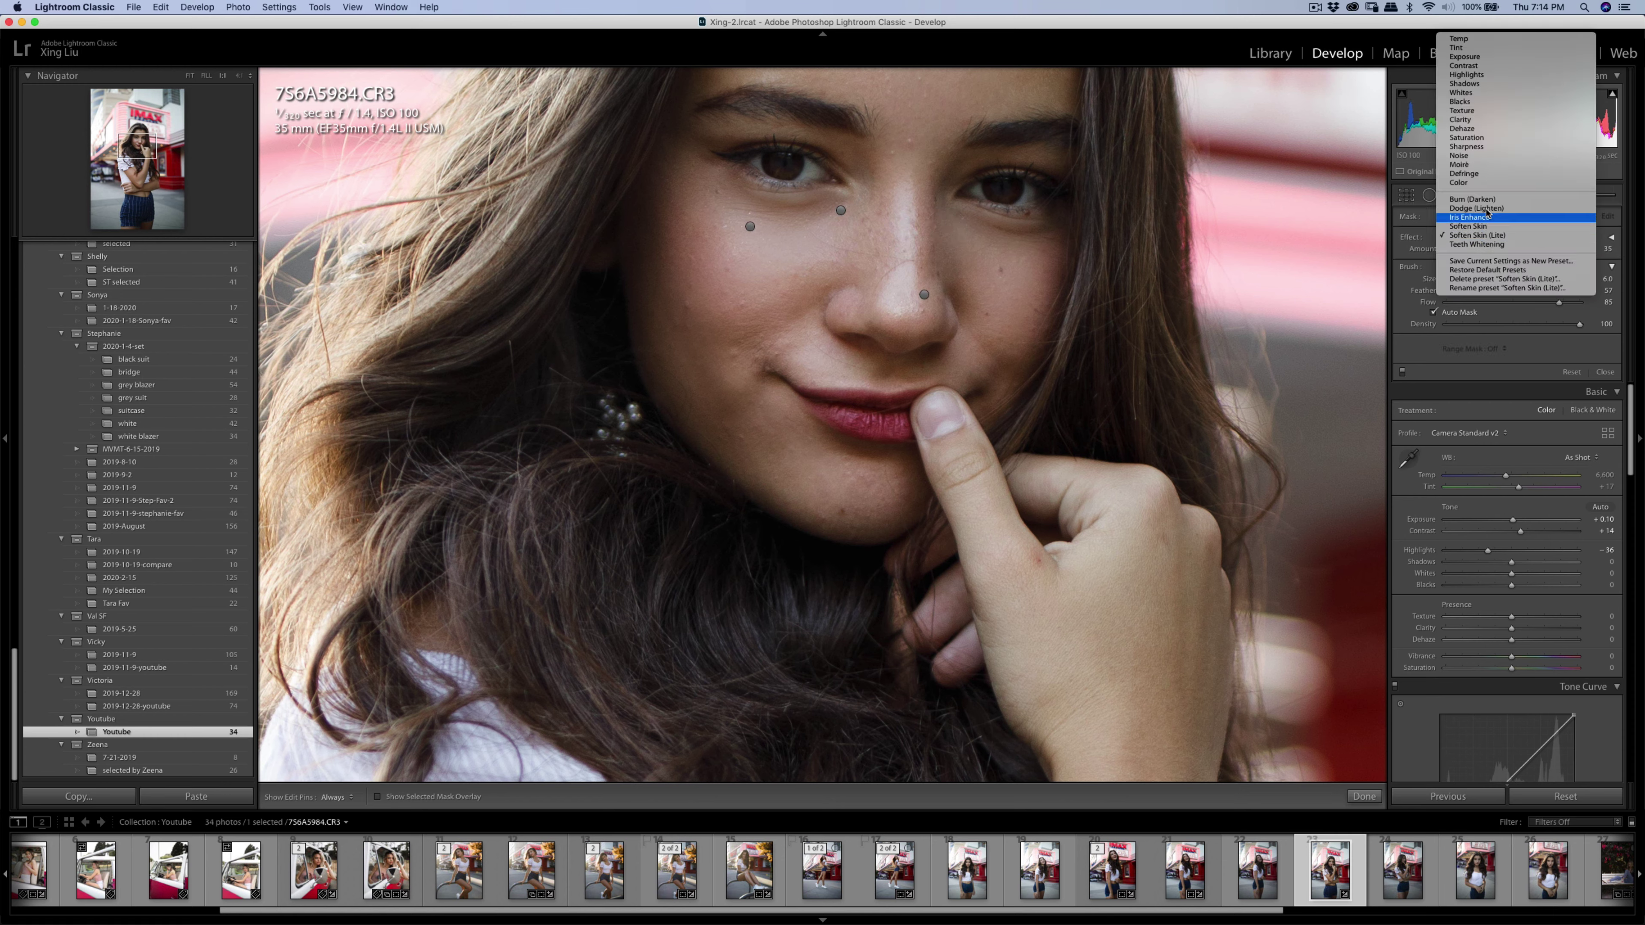
left_click(1477, 83)
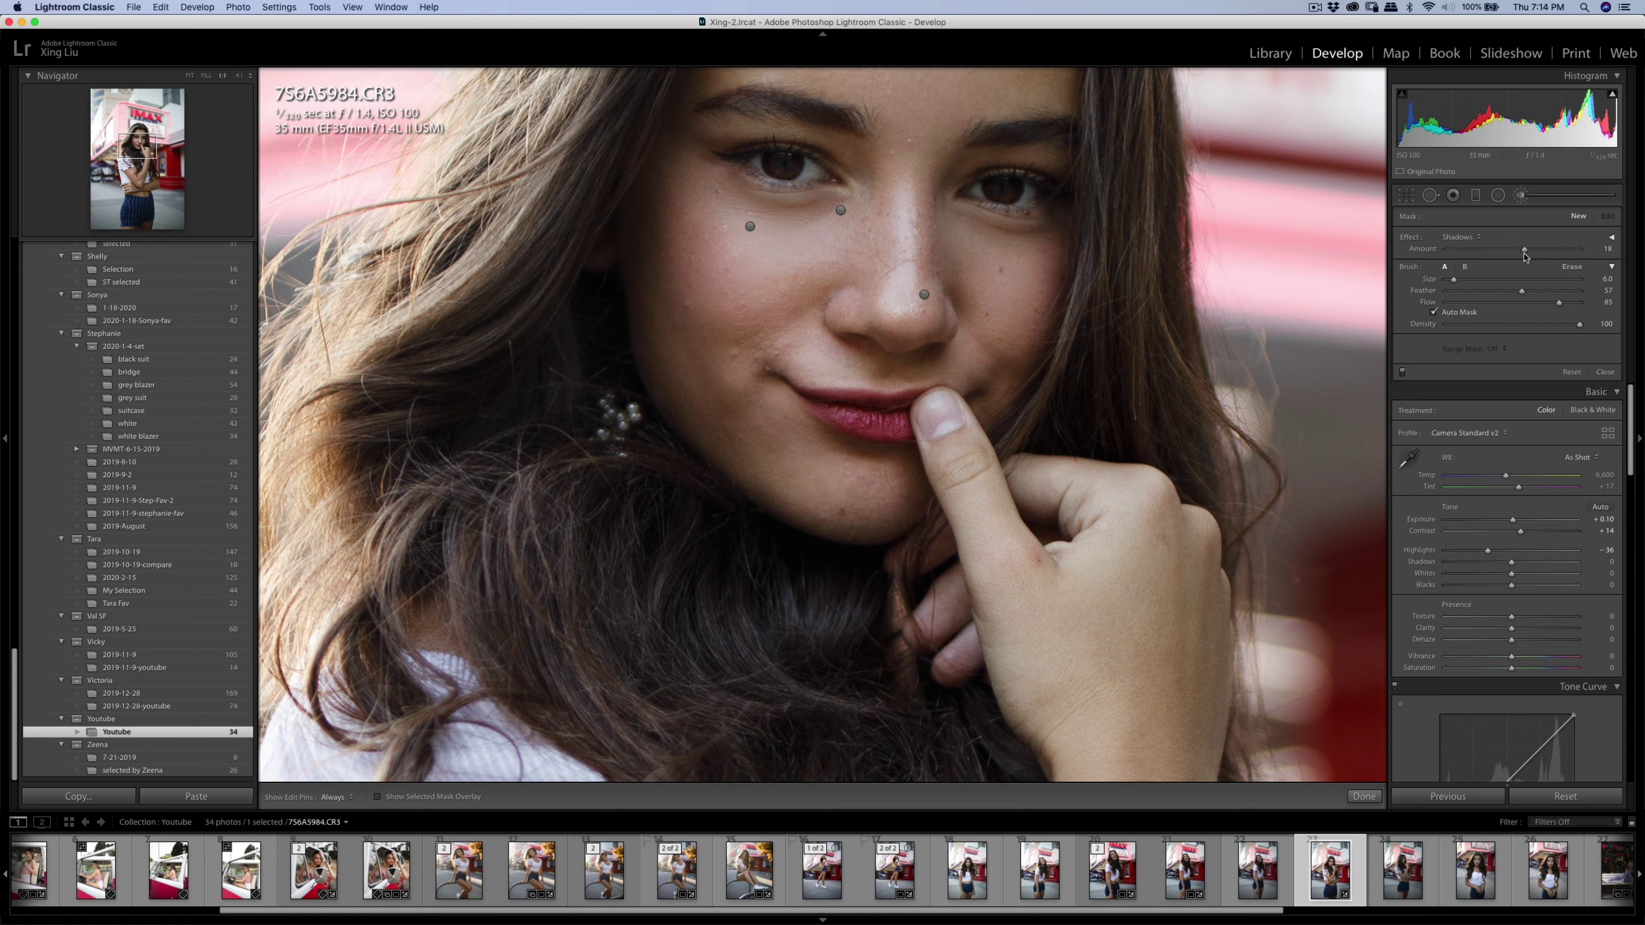
left_click_drag(1524, 253, 1516, 252)
scroll(803, 233, "down", 2)
key("h")
left_click_drag(824, 212, 827, 211)
mouse_move(1009, 221)
left_mouse_down()
mouse_move(976, 219)
mouse_move(1043, 237)
left_mouse_up()
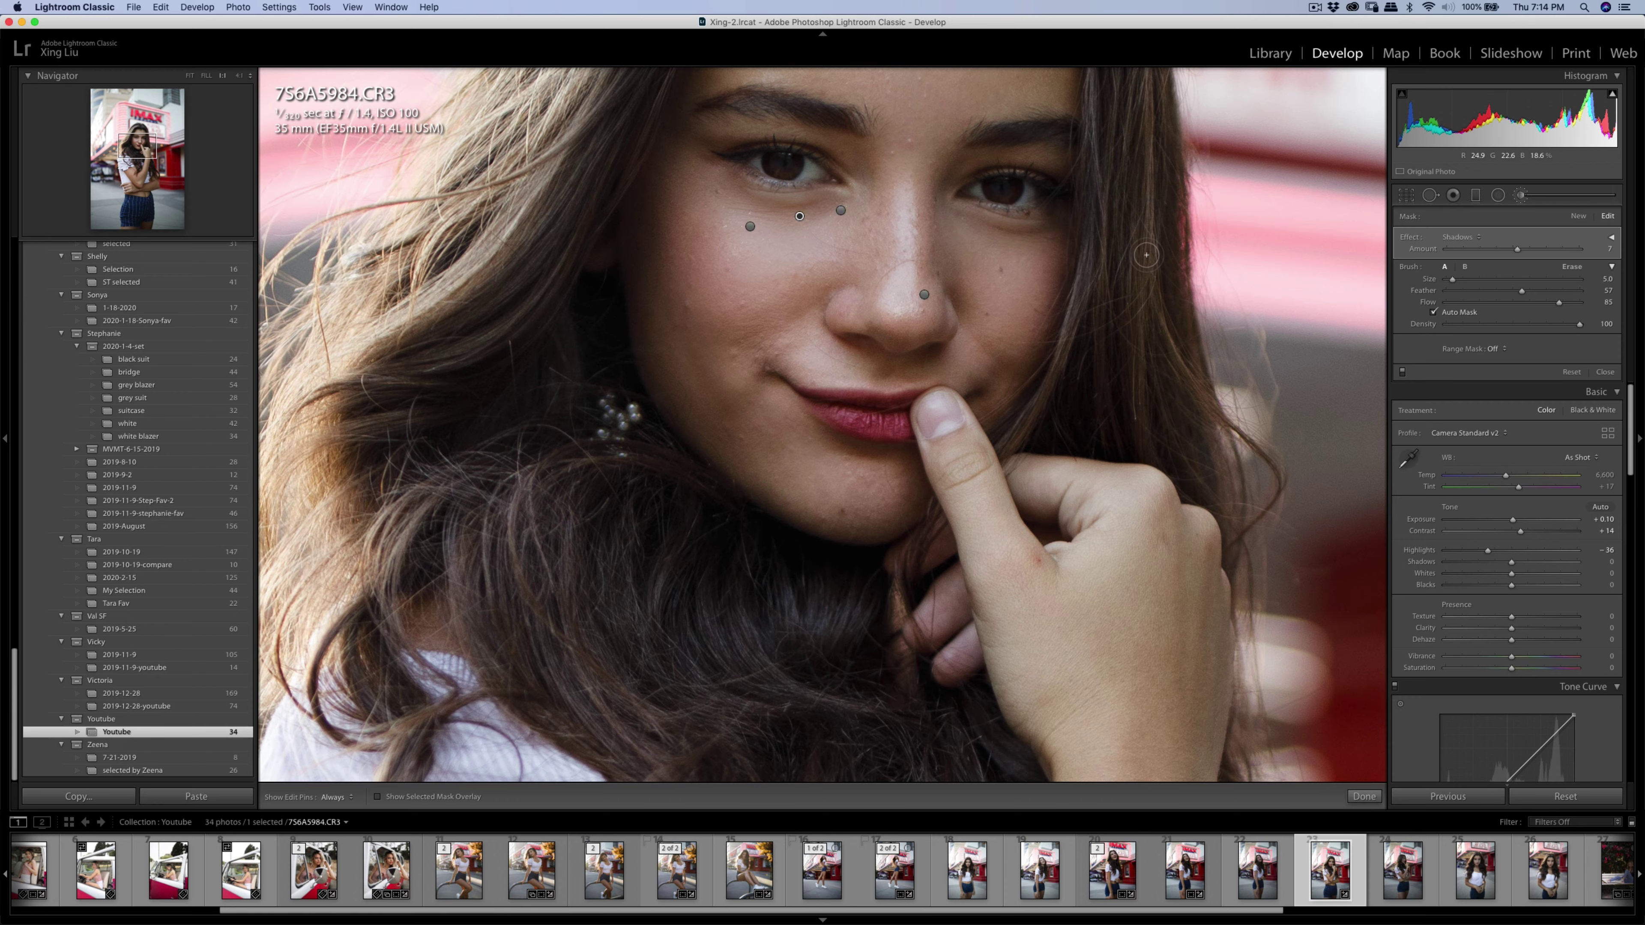
key("q")
key("q")
left_click(1062, 259)
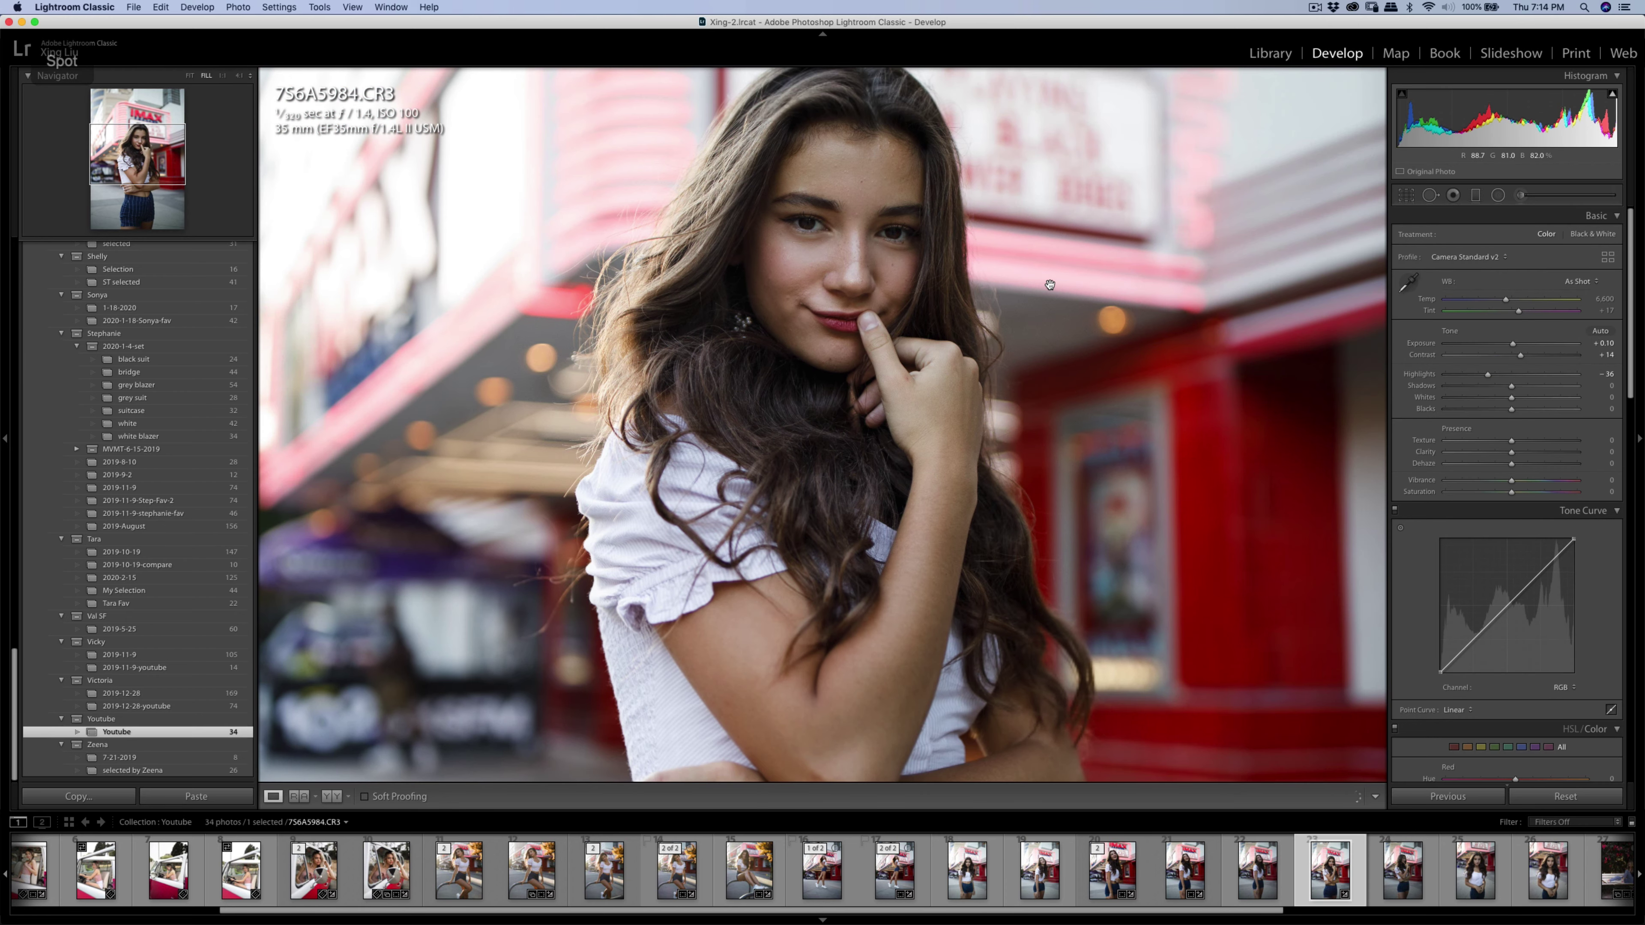
key("super+minus")
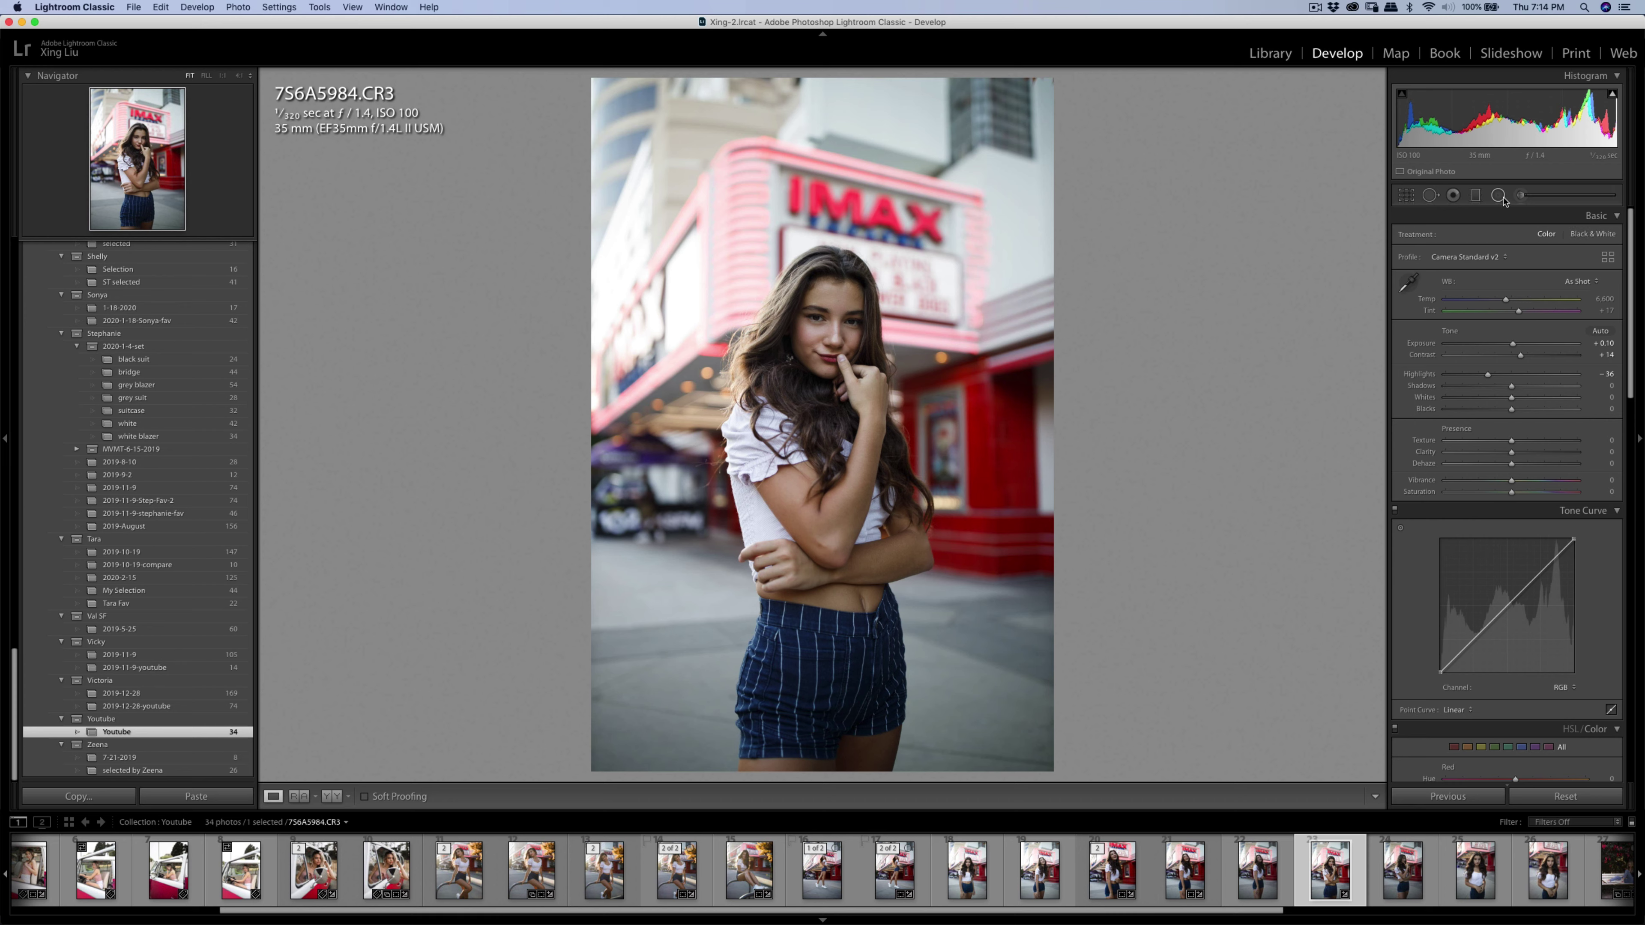
Paint a new Shadows brush mask around her jaw and set its amount to 10.
left_click(1522, 196)
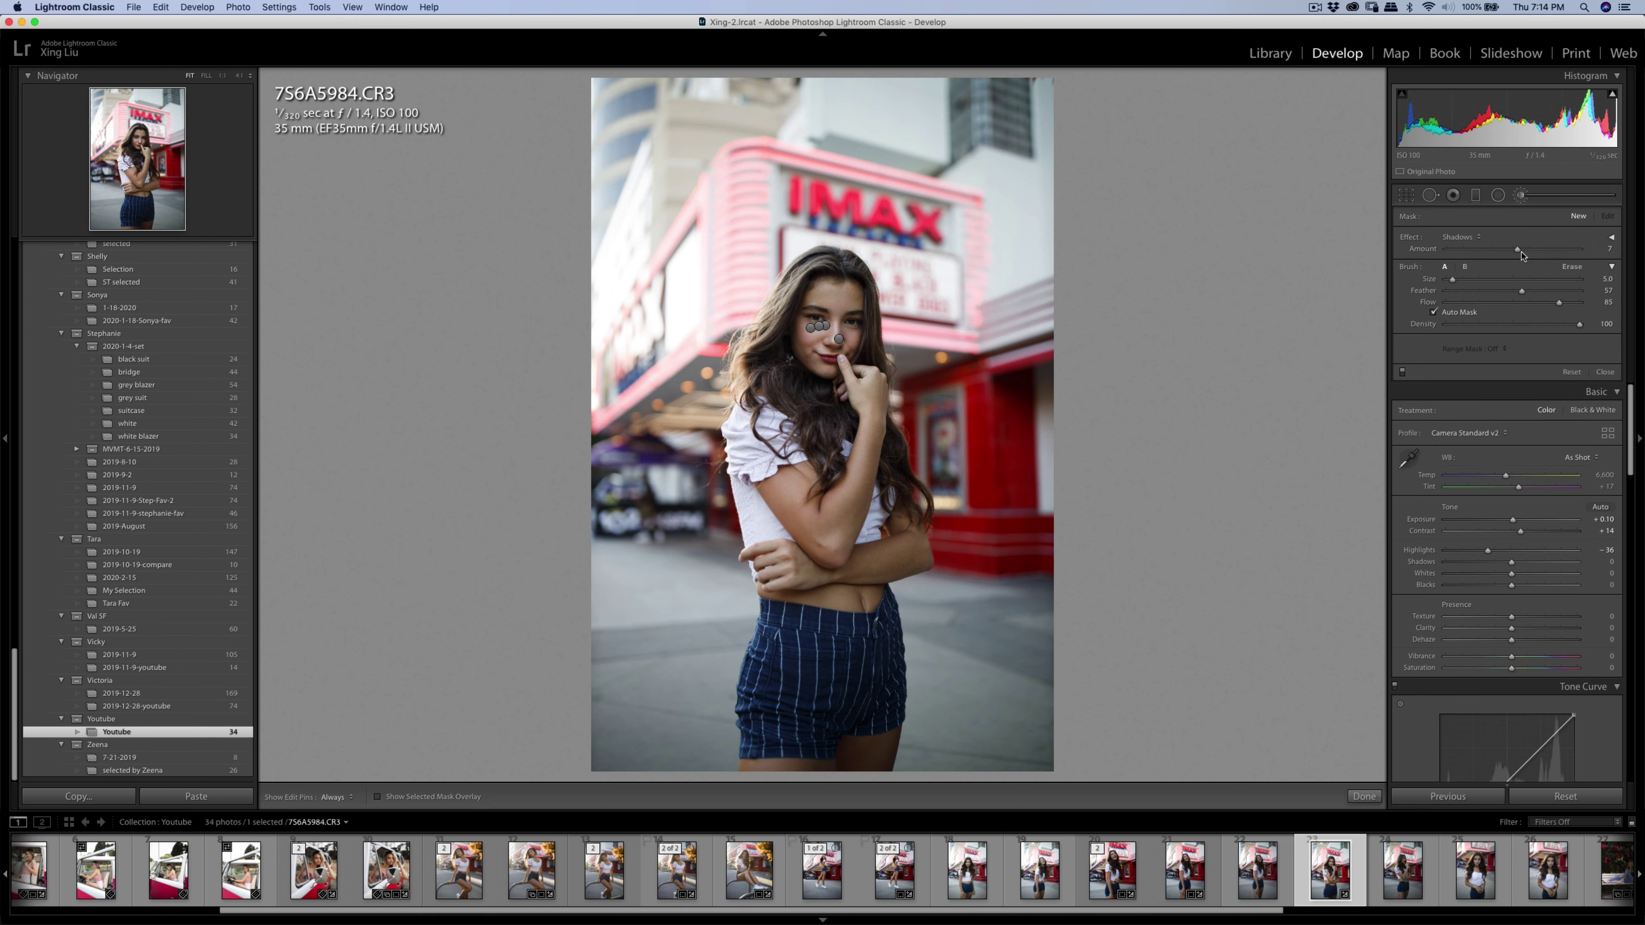
left_click_drag(1521, 252, 1525, 252)
key("h")
key("]")
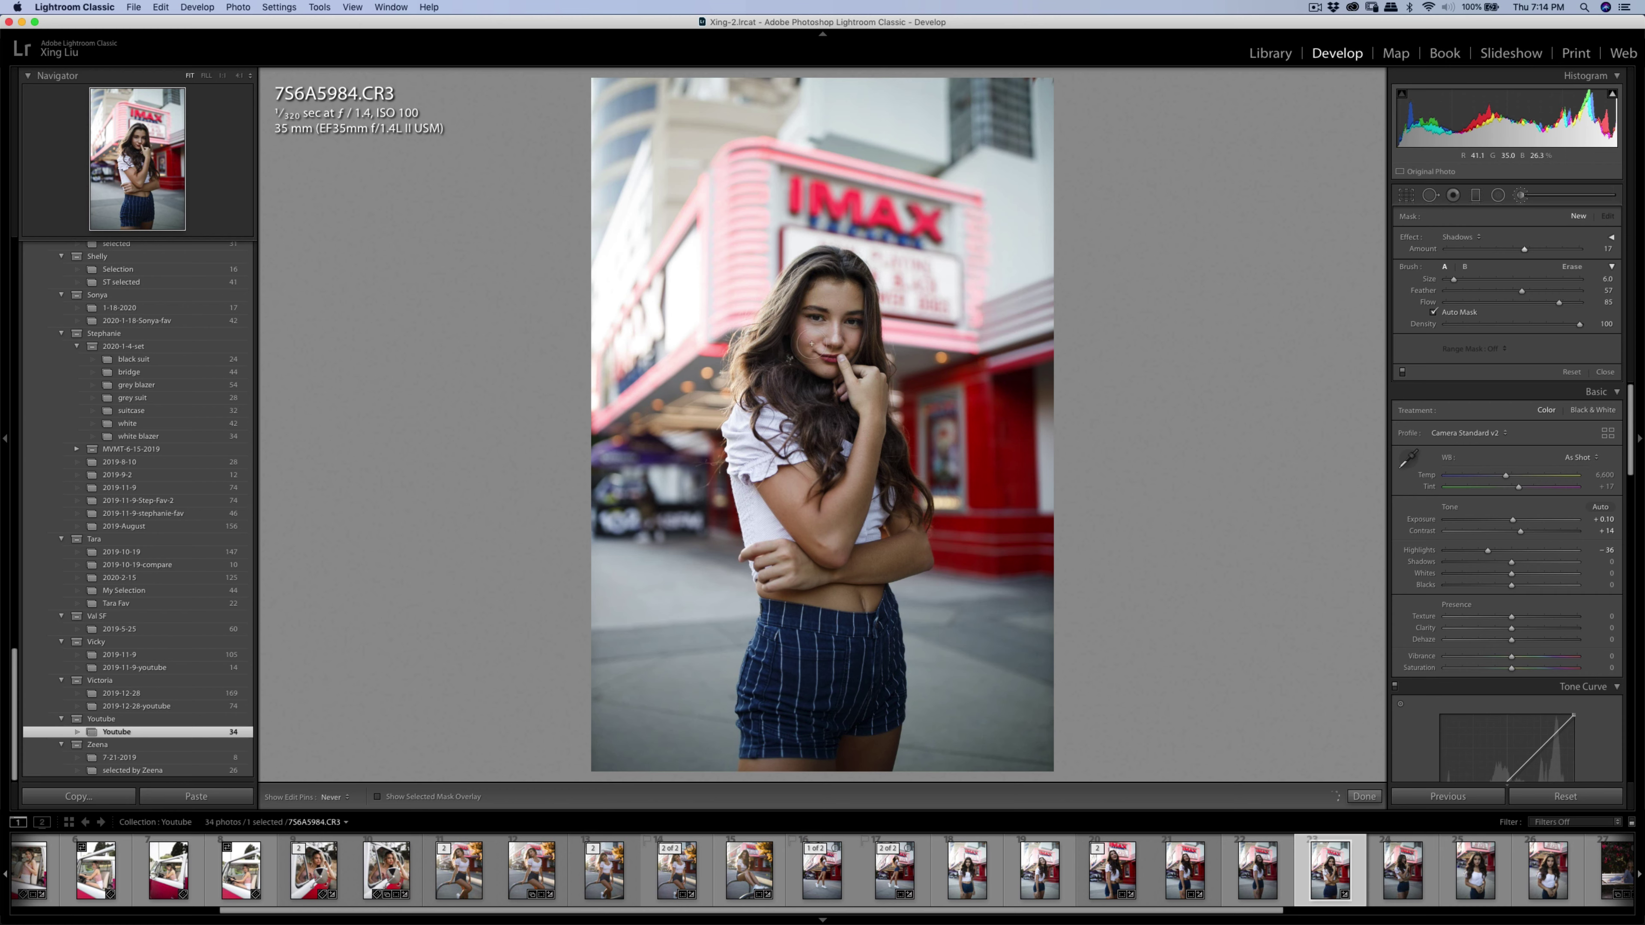
key("h")
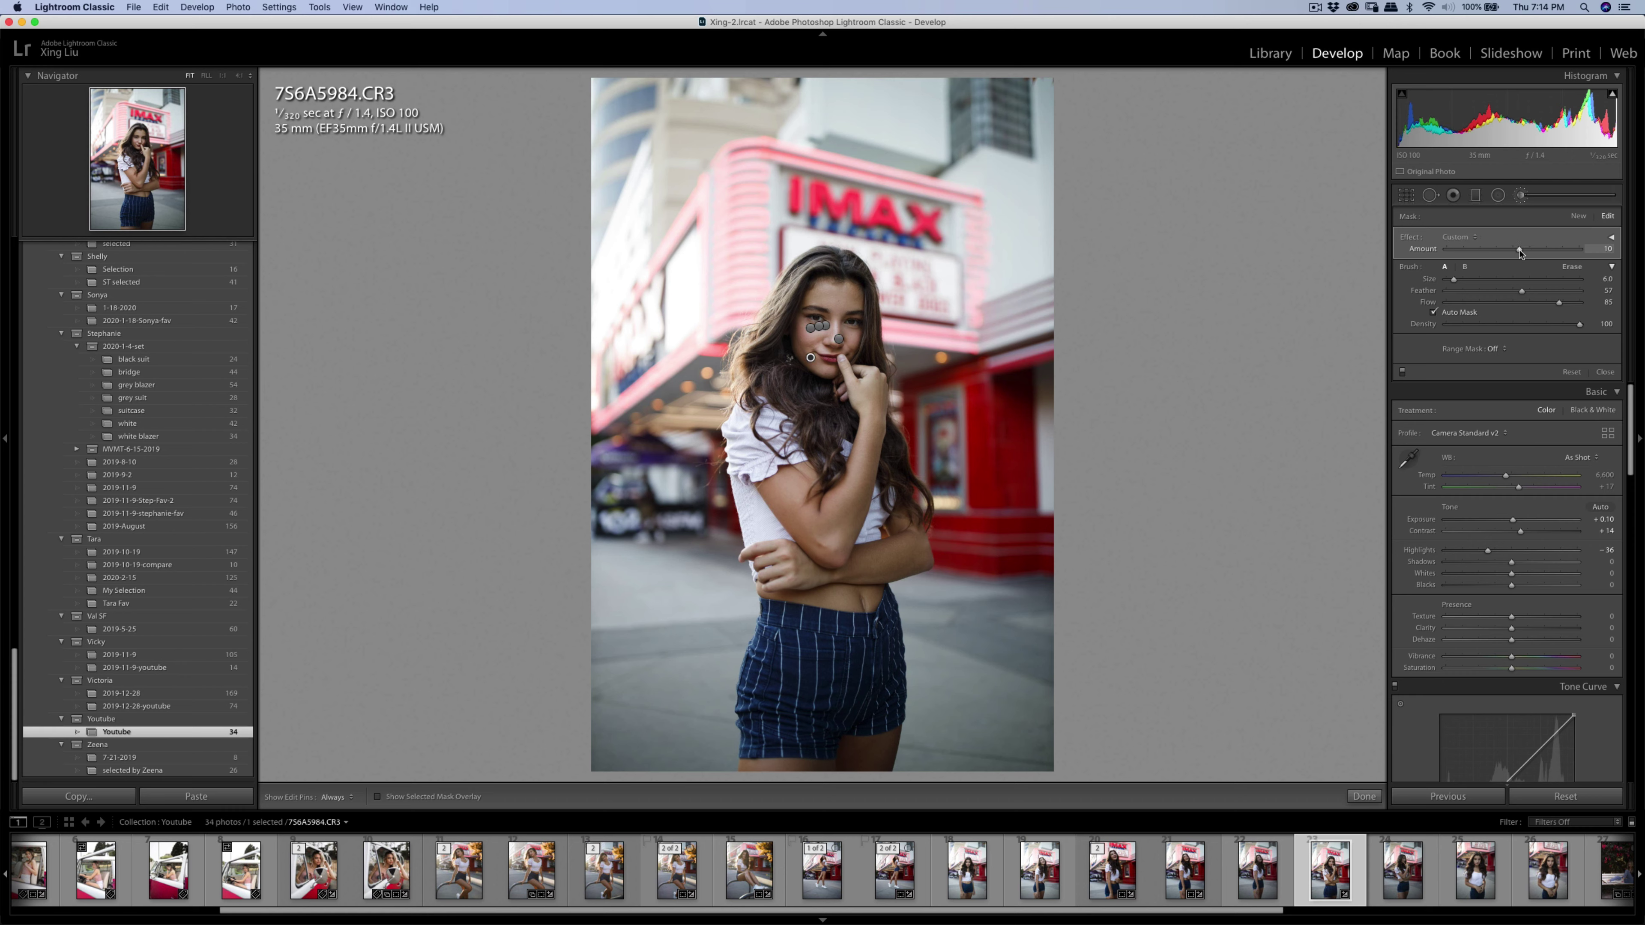
key("k")
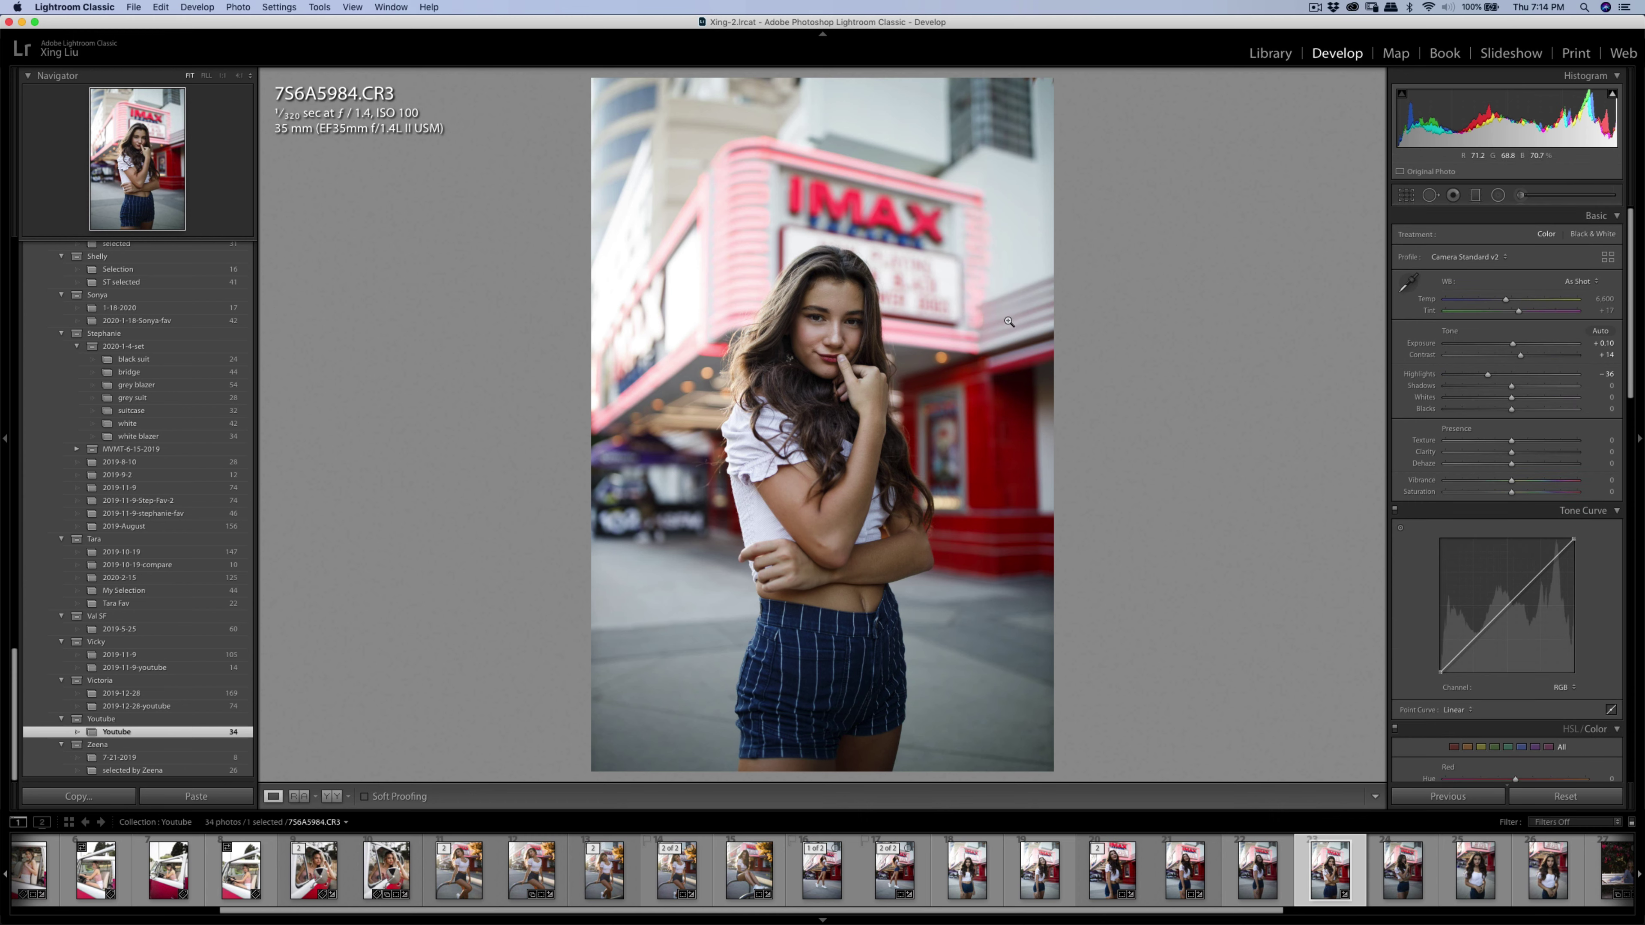
Set exposure to +0.05, contrast to +19 and highlights to about -45.
left_click_drag(1488, 375, 1524, 357)
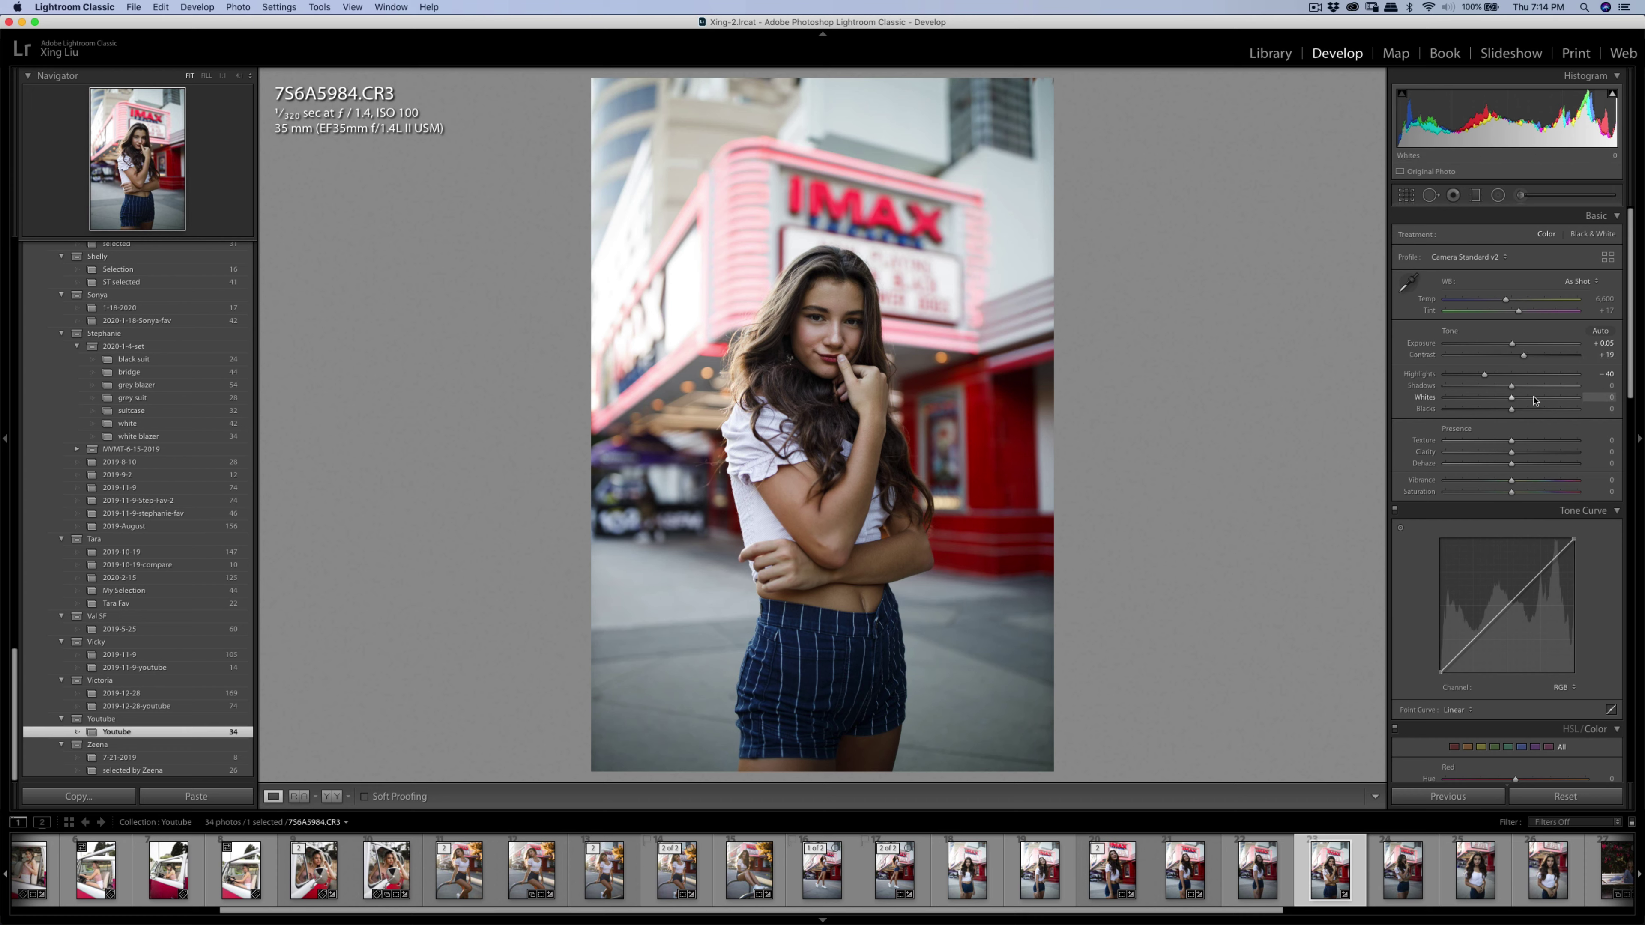
left_click_drag(1482, 375, 1479, 375)
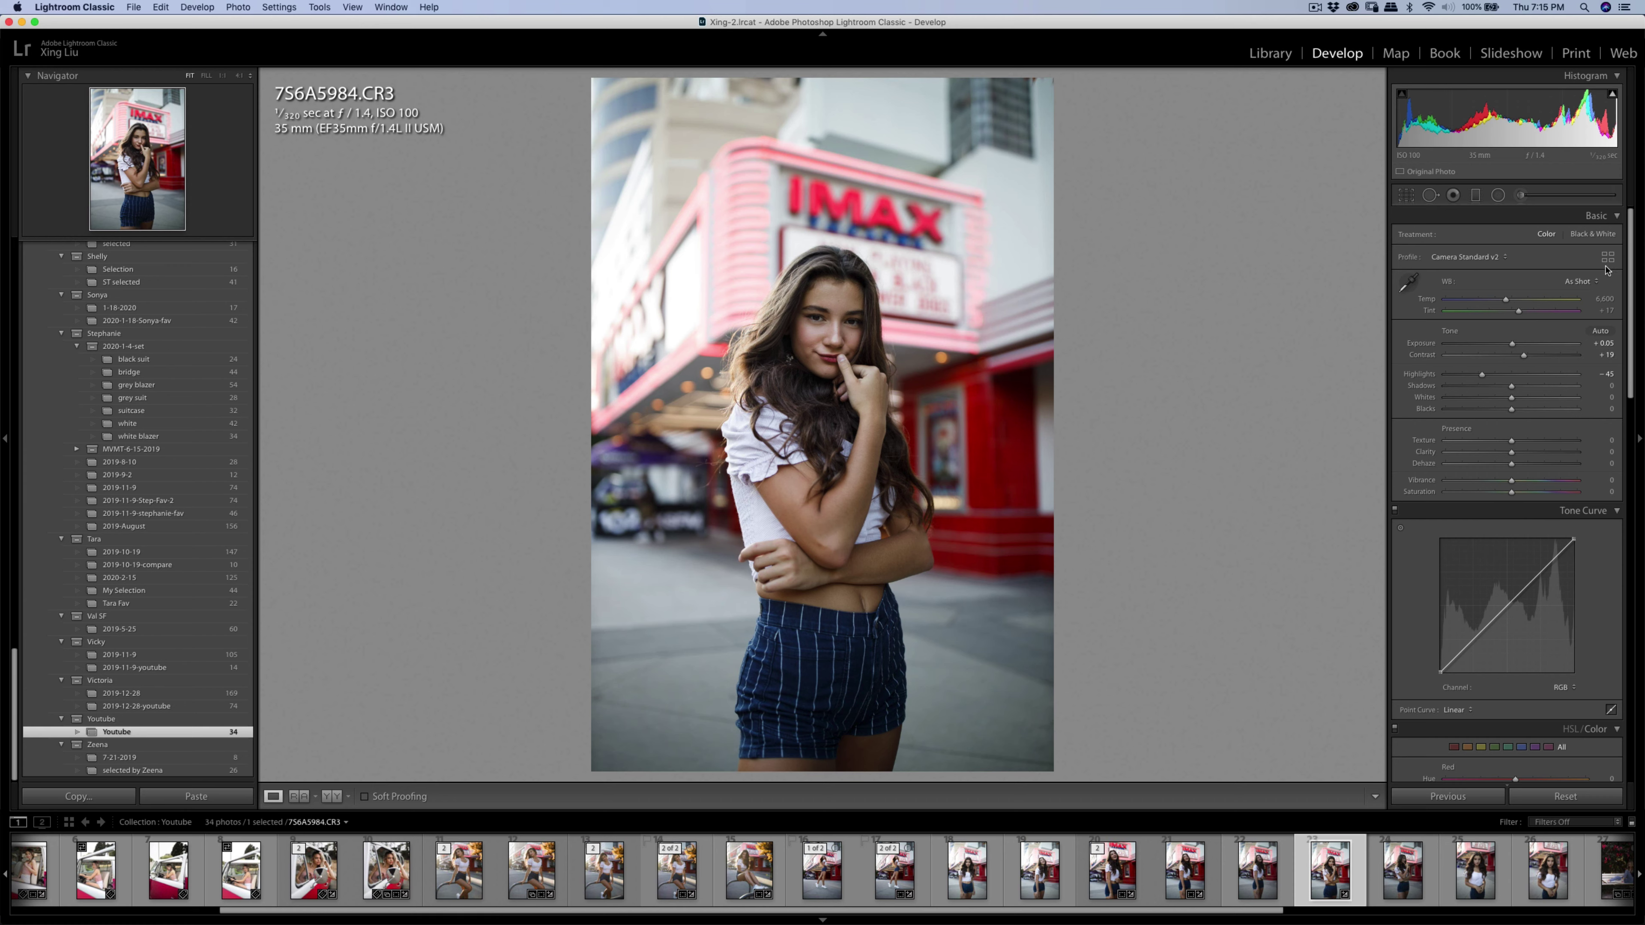
Enable lens profile corrections and set distortion to 13 and vignetting to 22.
scroll(1467, 539, "down", 15)
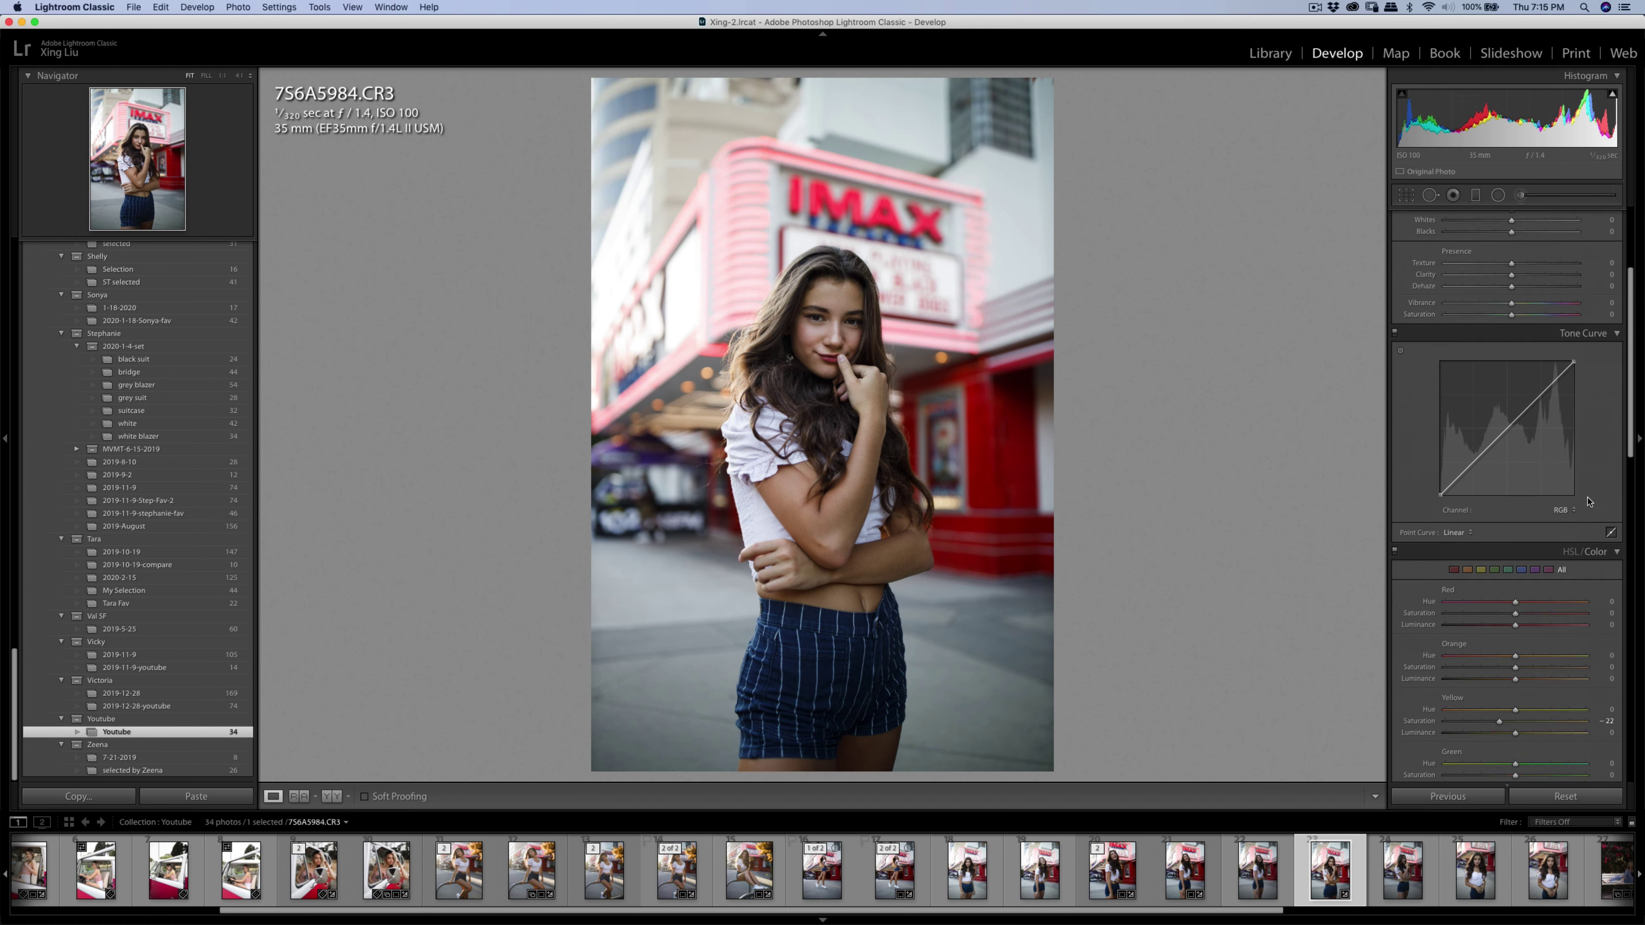
left_click(1403, 430)
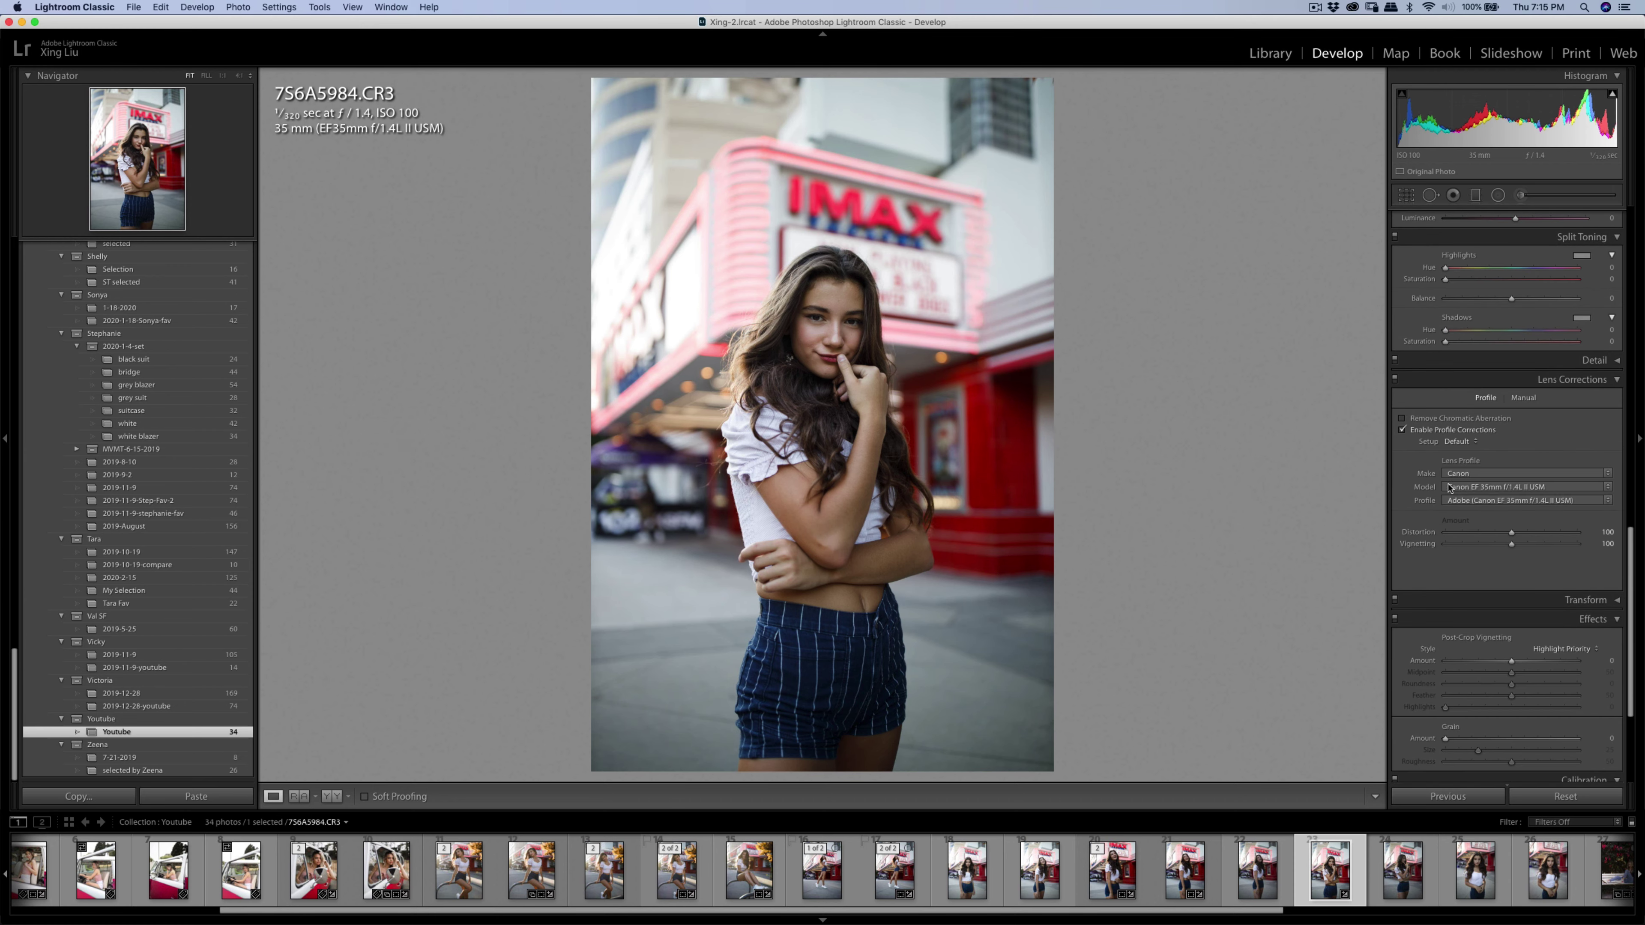
left_click_drag(1508, 531, 1458, 548)
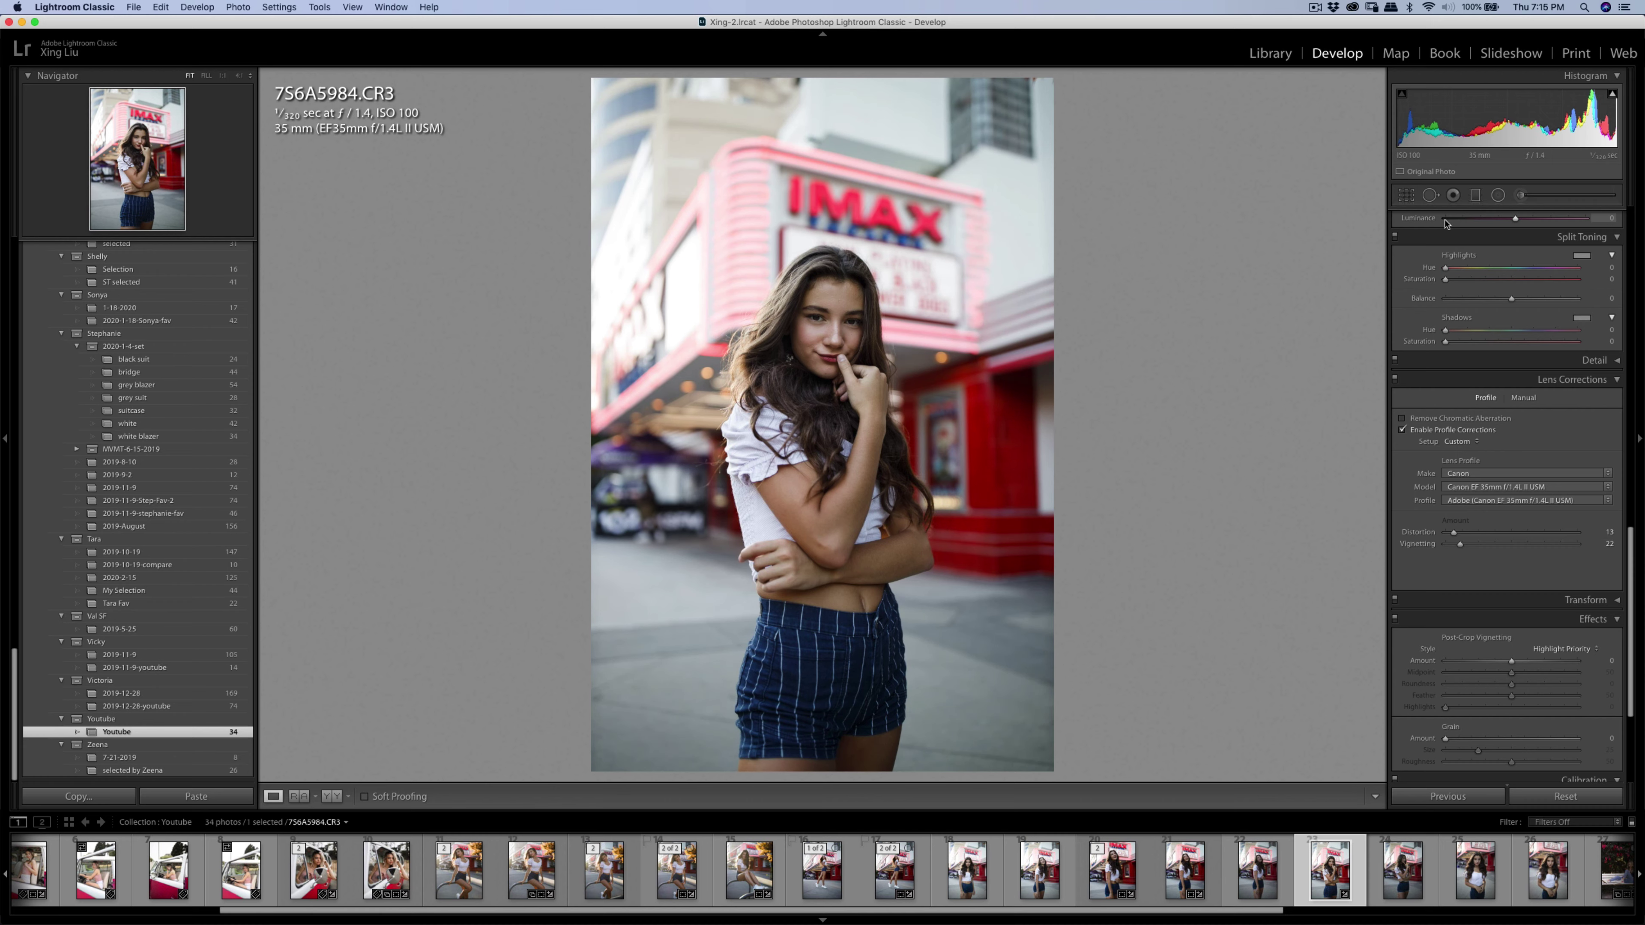
Crop the photo to the 4 x 5 / 8 x 10 ratio, rotate it to -0.02 and reposition it within the frame.
left_click(1406, 194)
left_click(1575, 238)
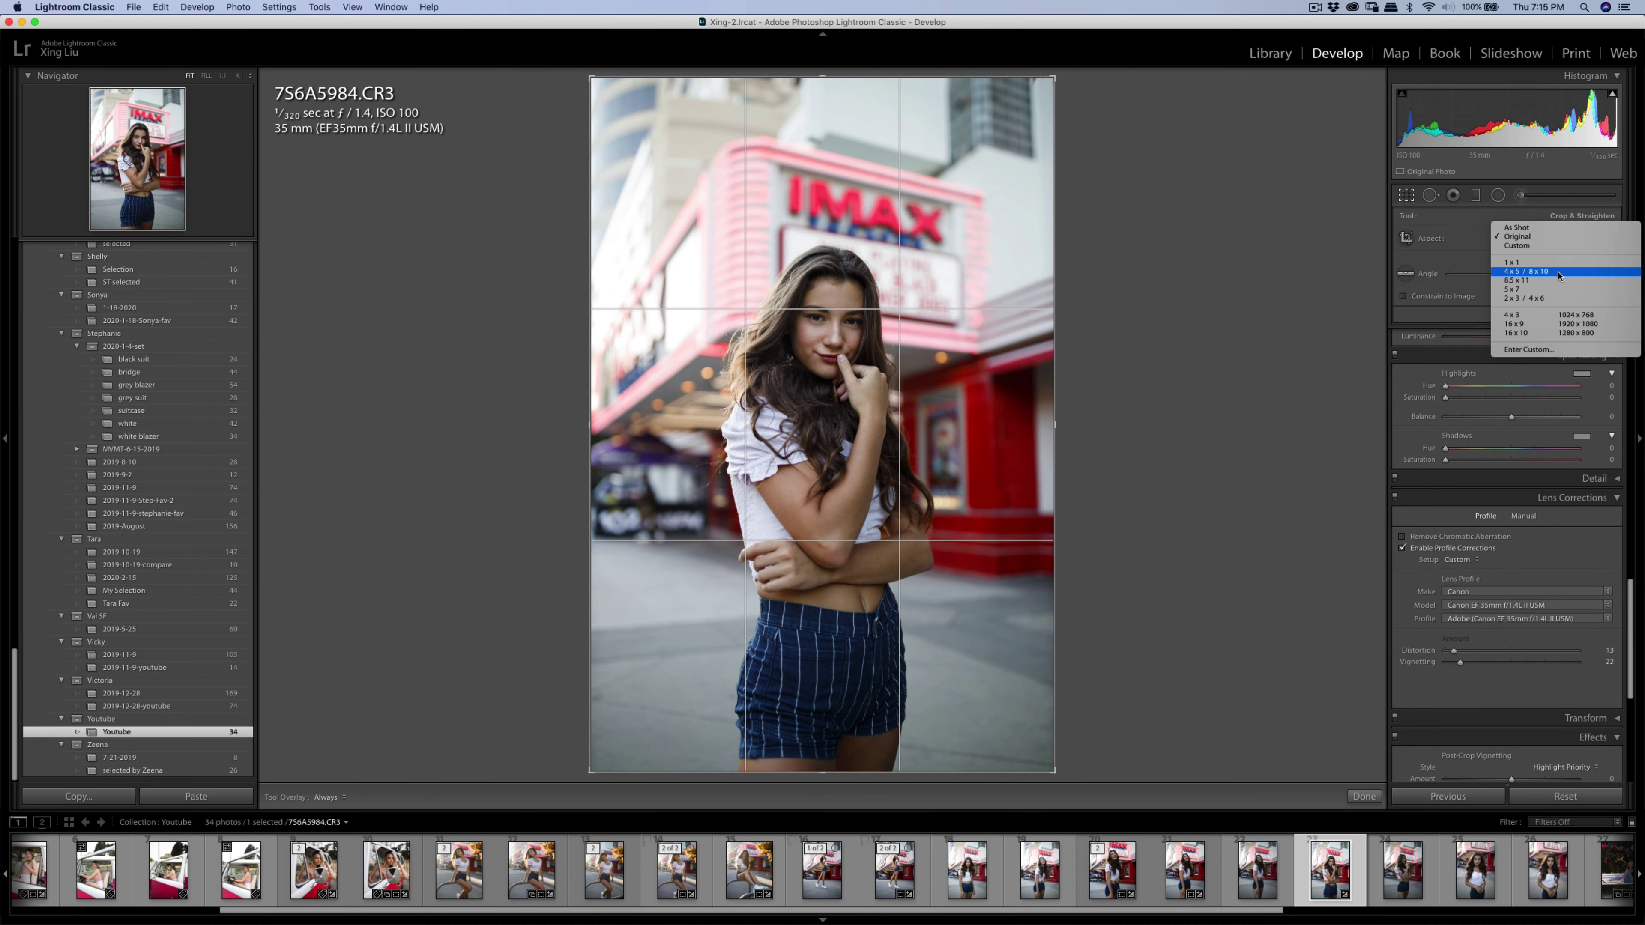
left_click(1526, 271)
left_click_drag(952, 270, 955, 245)
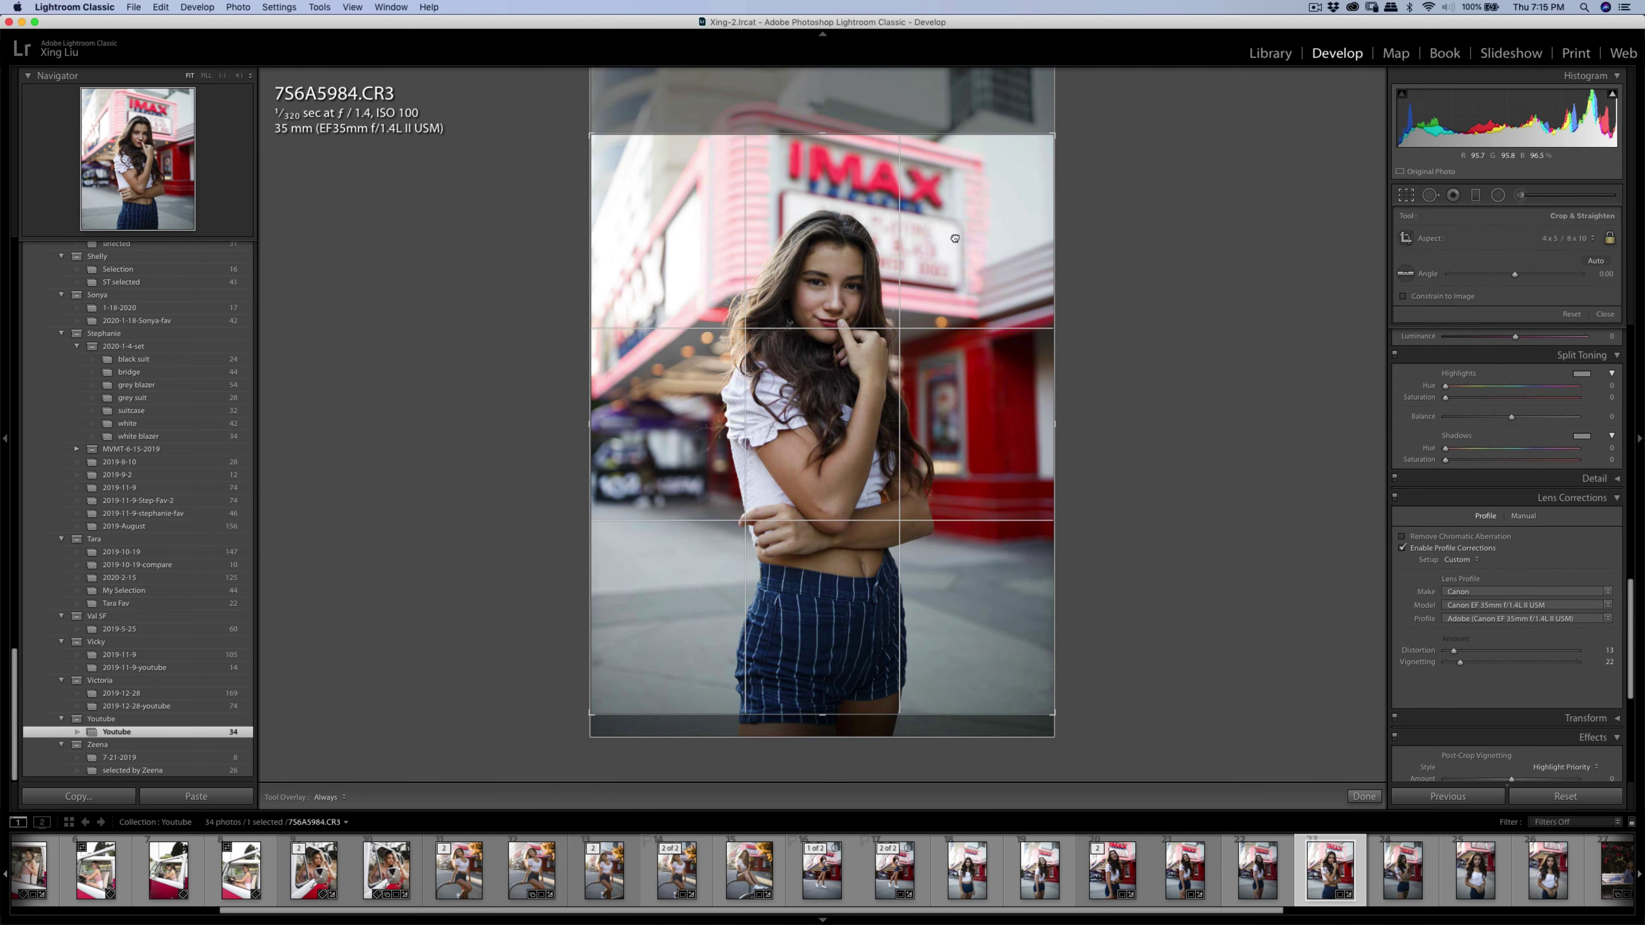
left_click_drag(1205, 264, 1206, 258)
left_click_drag(1167, 338, 1169, 329)
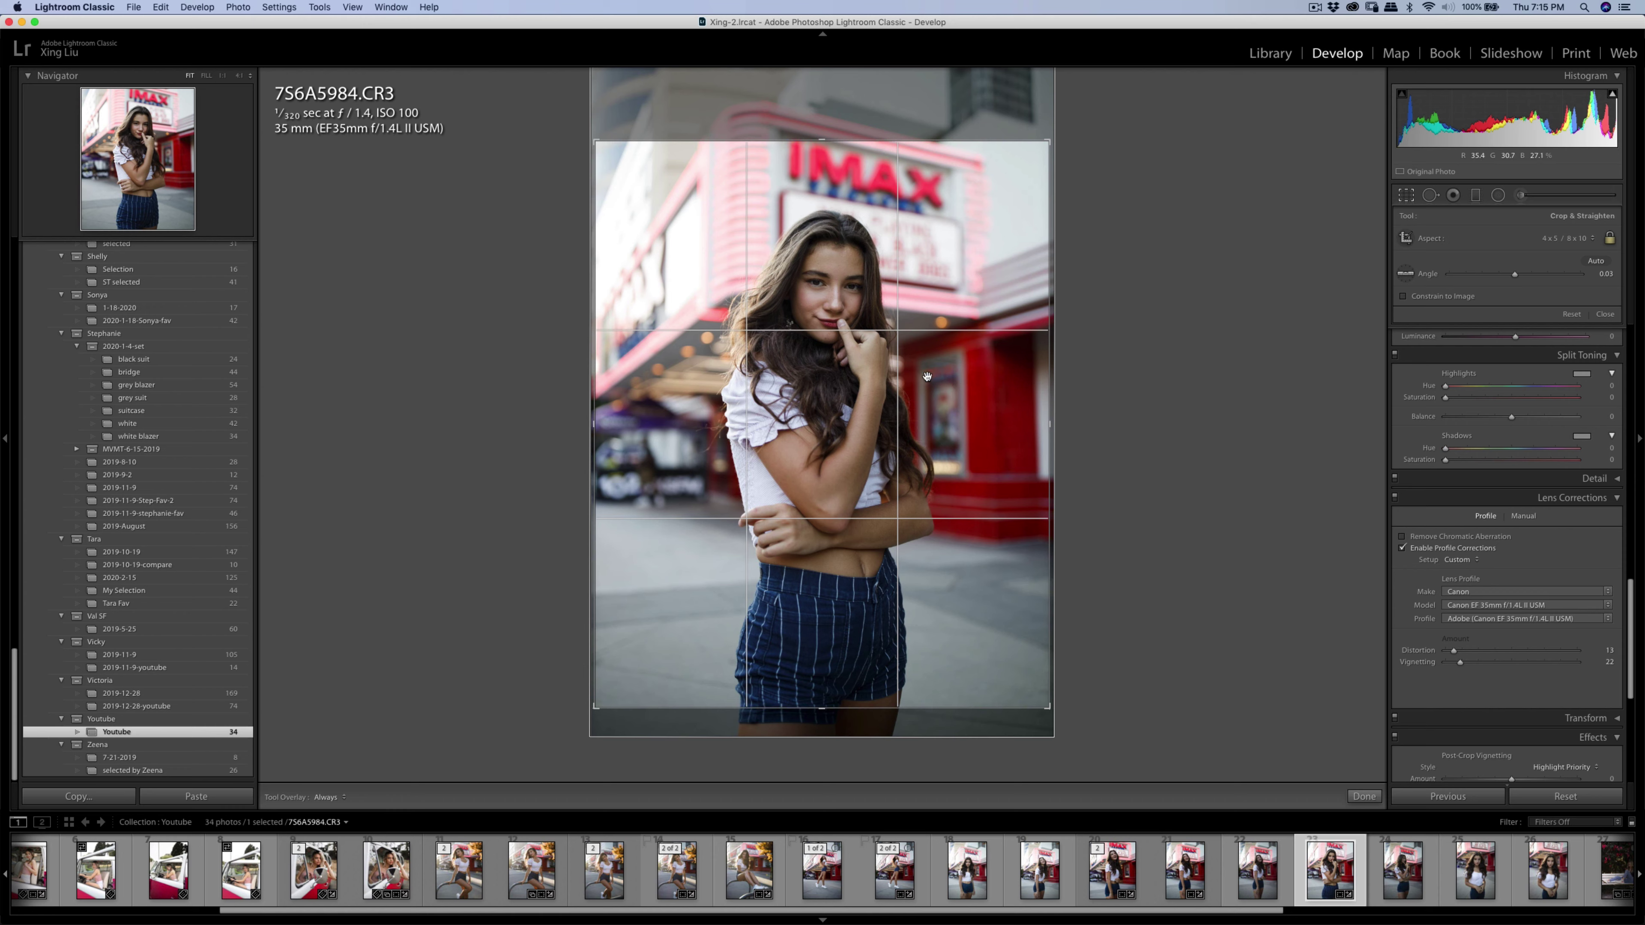
mouse_move(1076, 294)
left_mouse_down()
mouse_move(1113, 275)
mouse_move(1091, 310)
left_mouse_up()
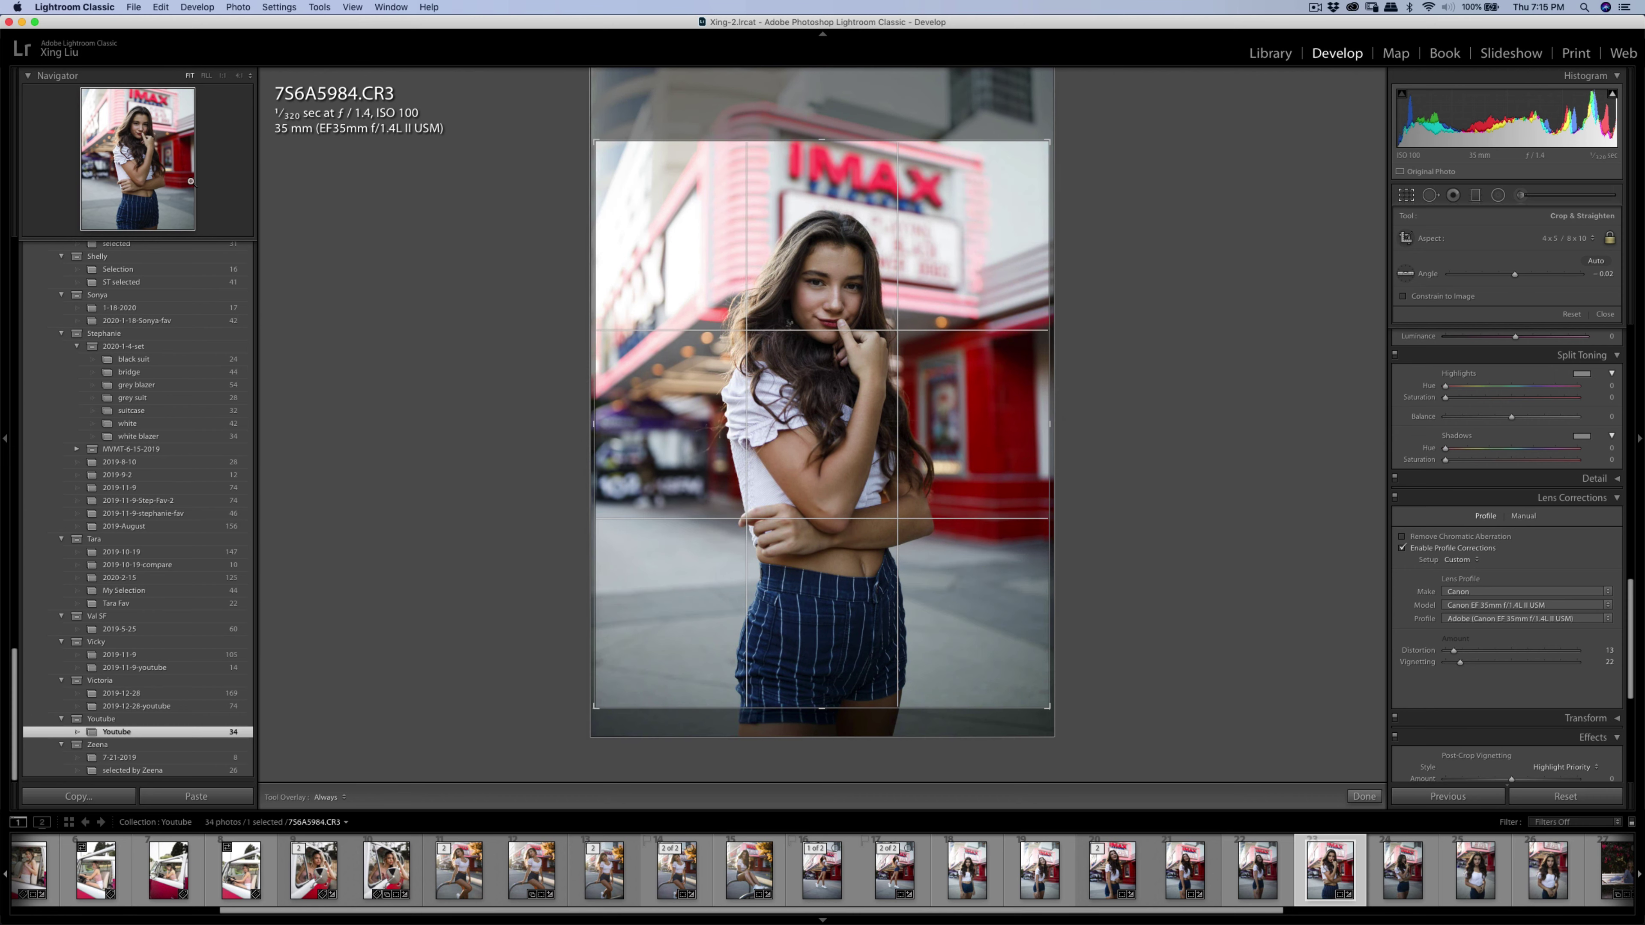
left_click_drag(938, 261, 936, 252)
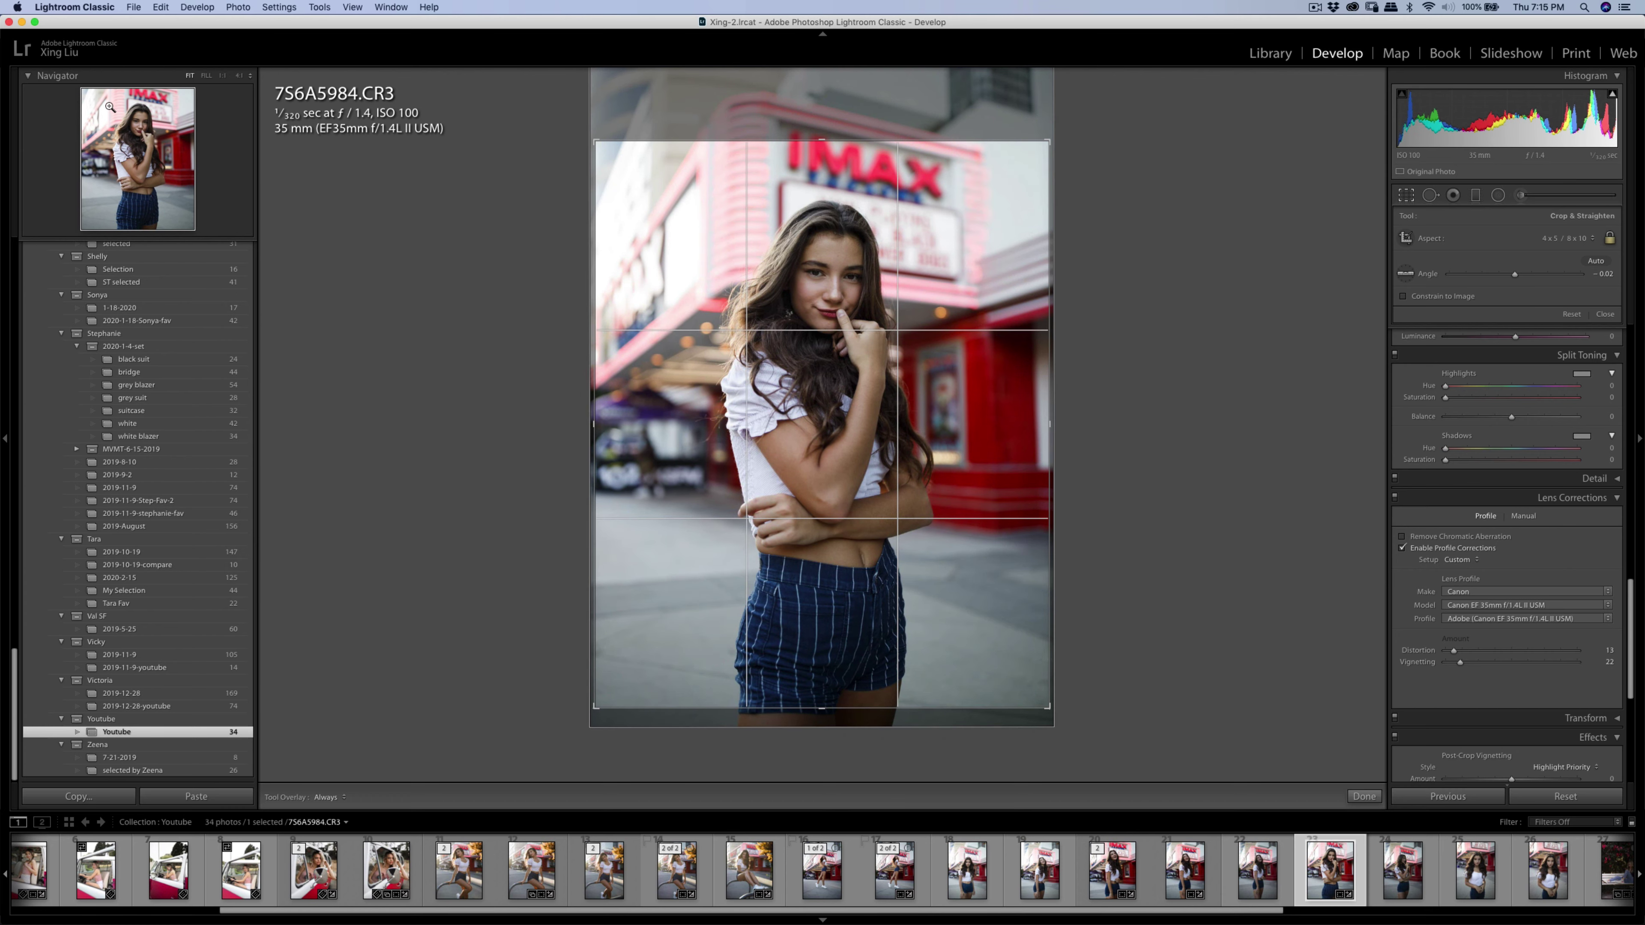
left_click_drag(776, 260, 777, 261)
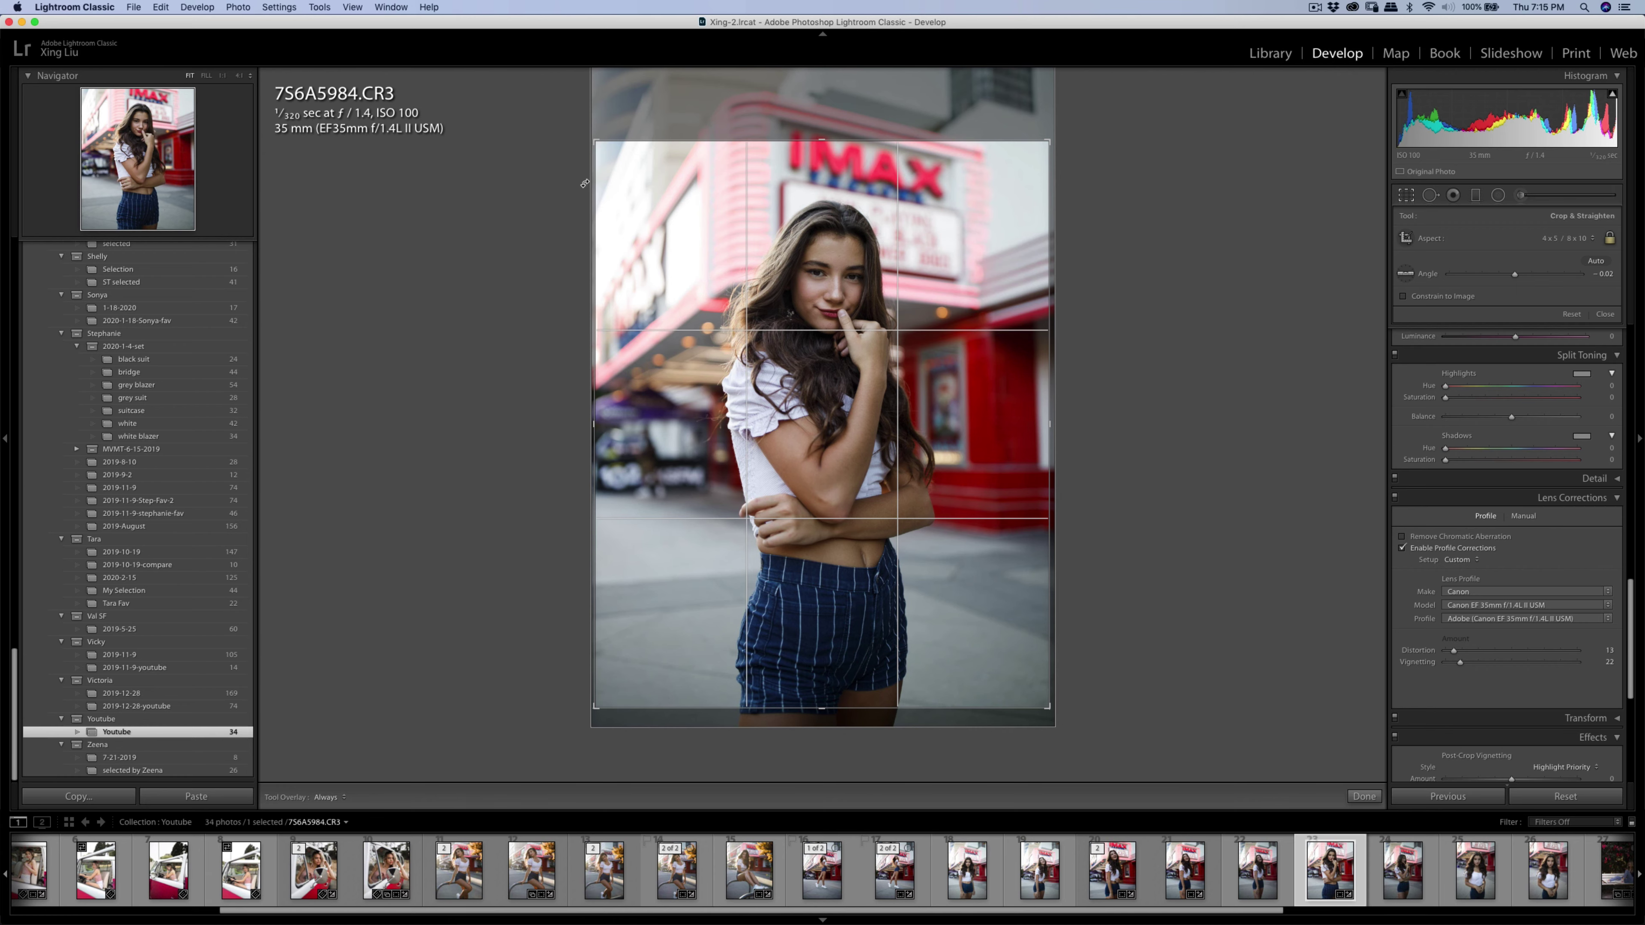
key("Return")
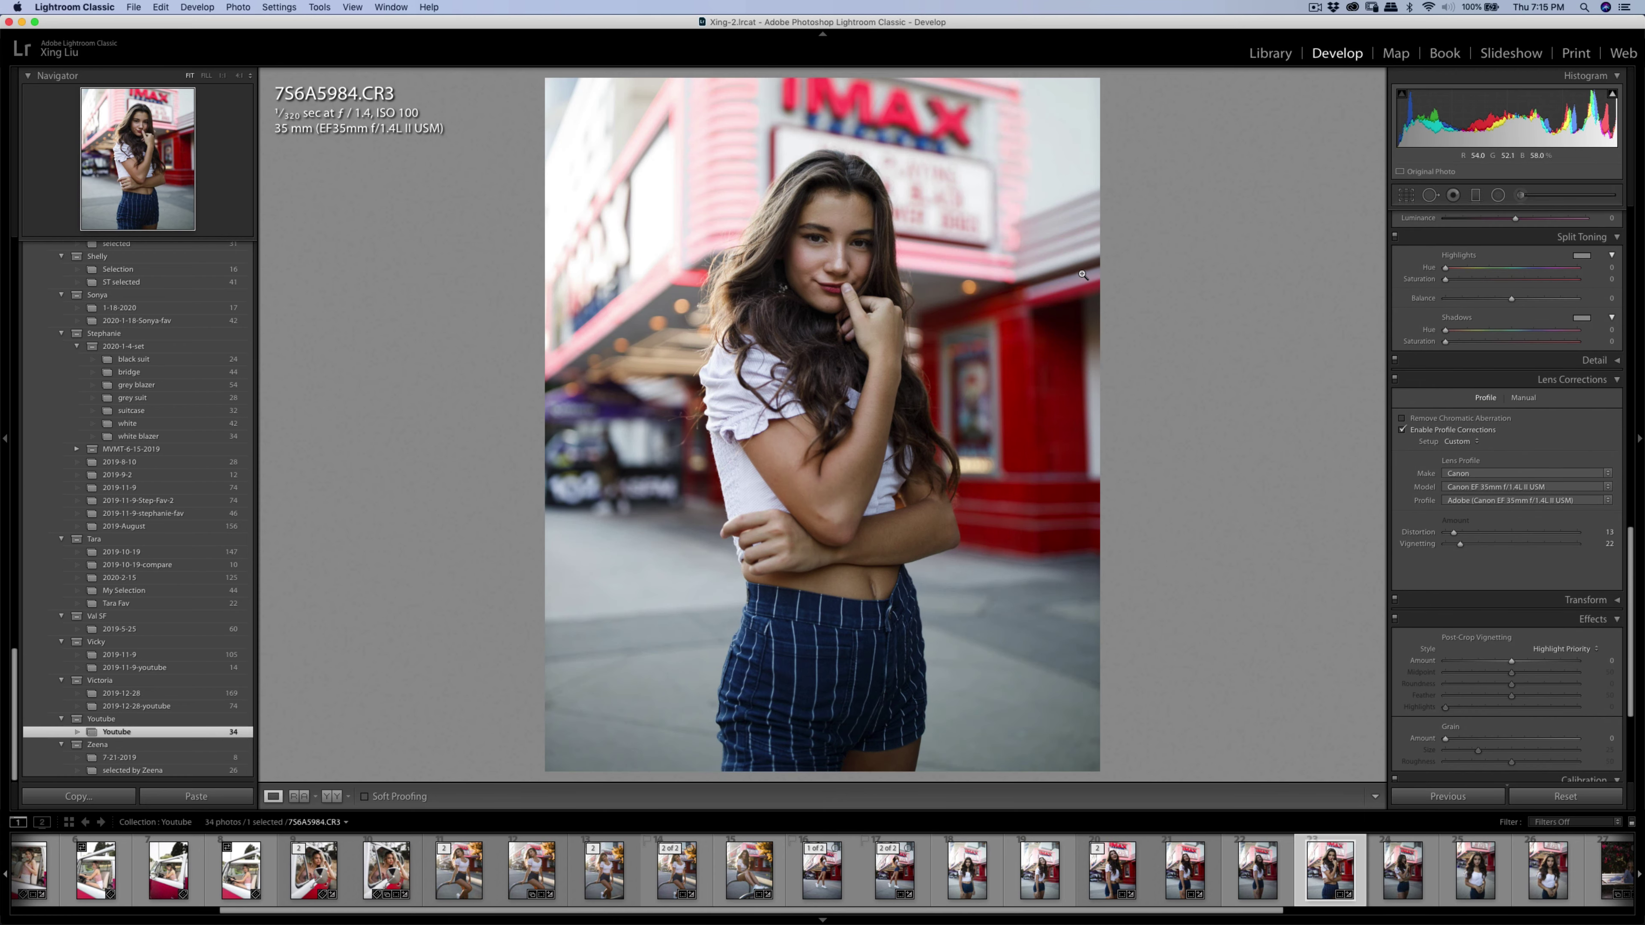
left_click(1520, 195)
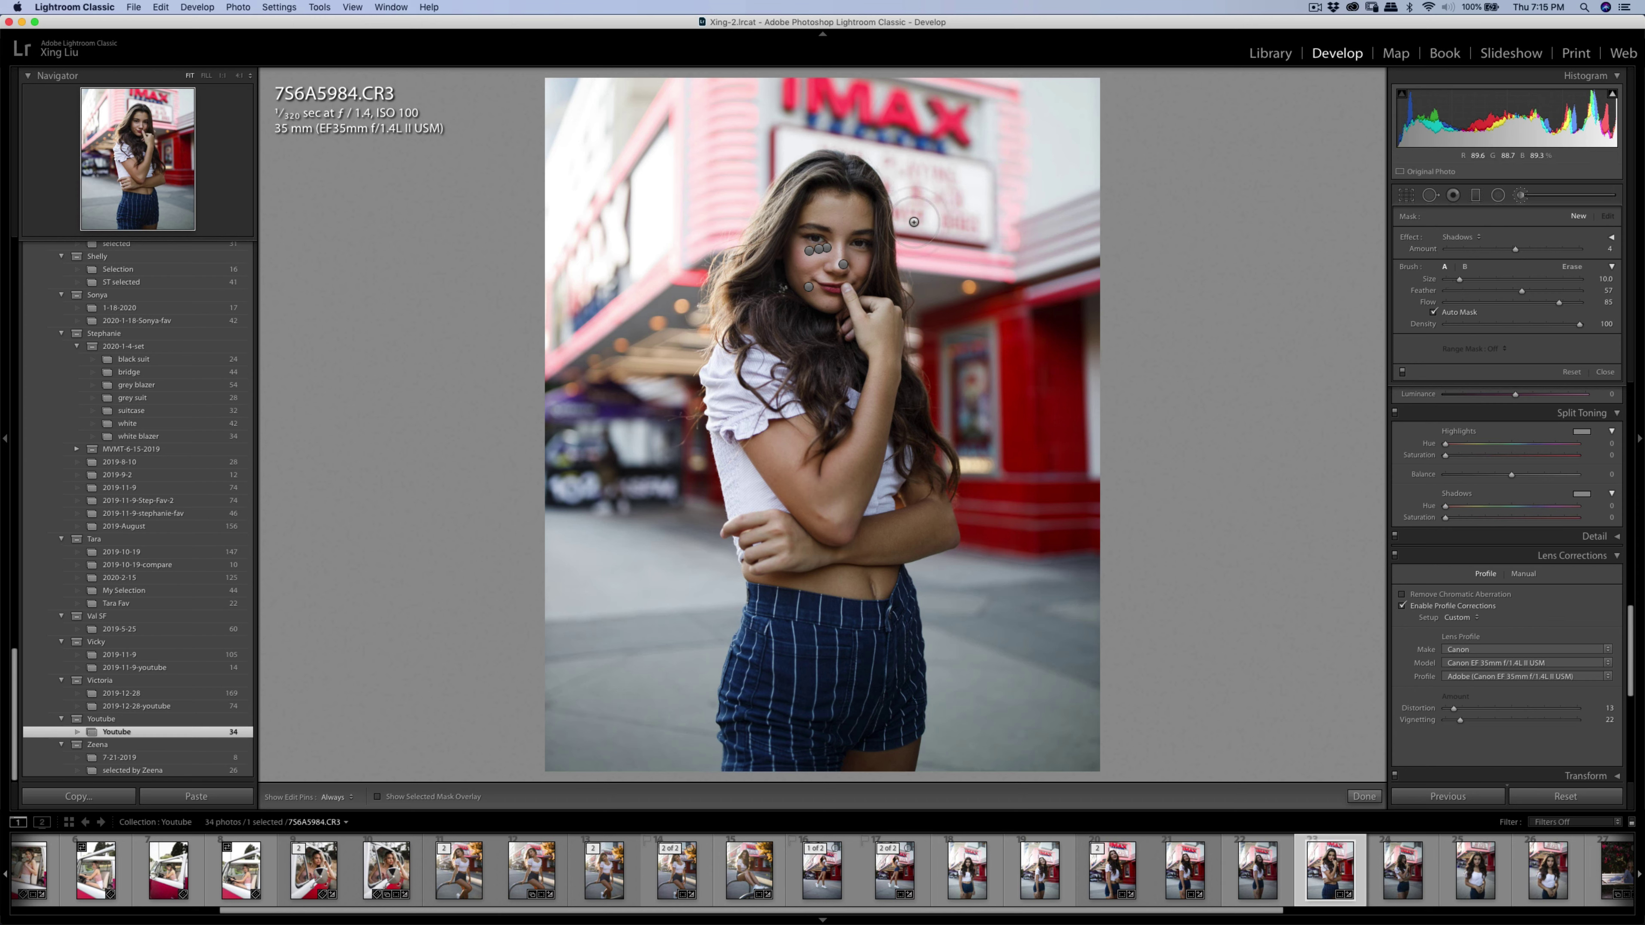
mouse_move(846, 261)
left_mouse_down()
mouse_move(840, 318)
mouse_move(811, 311)
mouse_move(810, 330)
left_mouse_up()
key("h")
left_click(1524, 196)
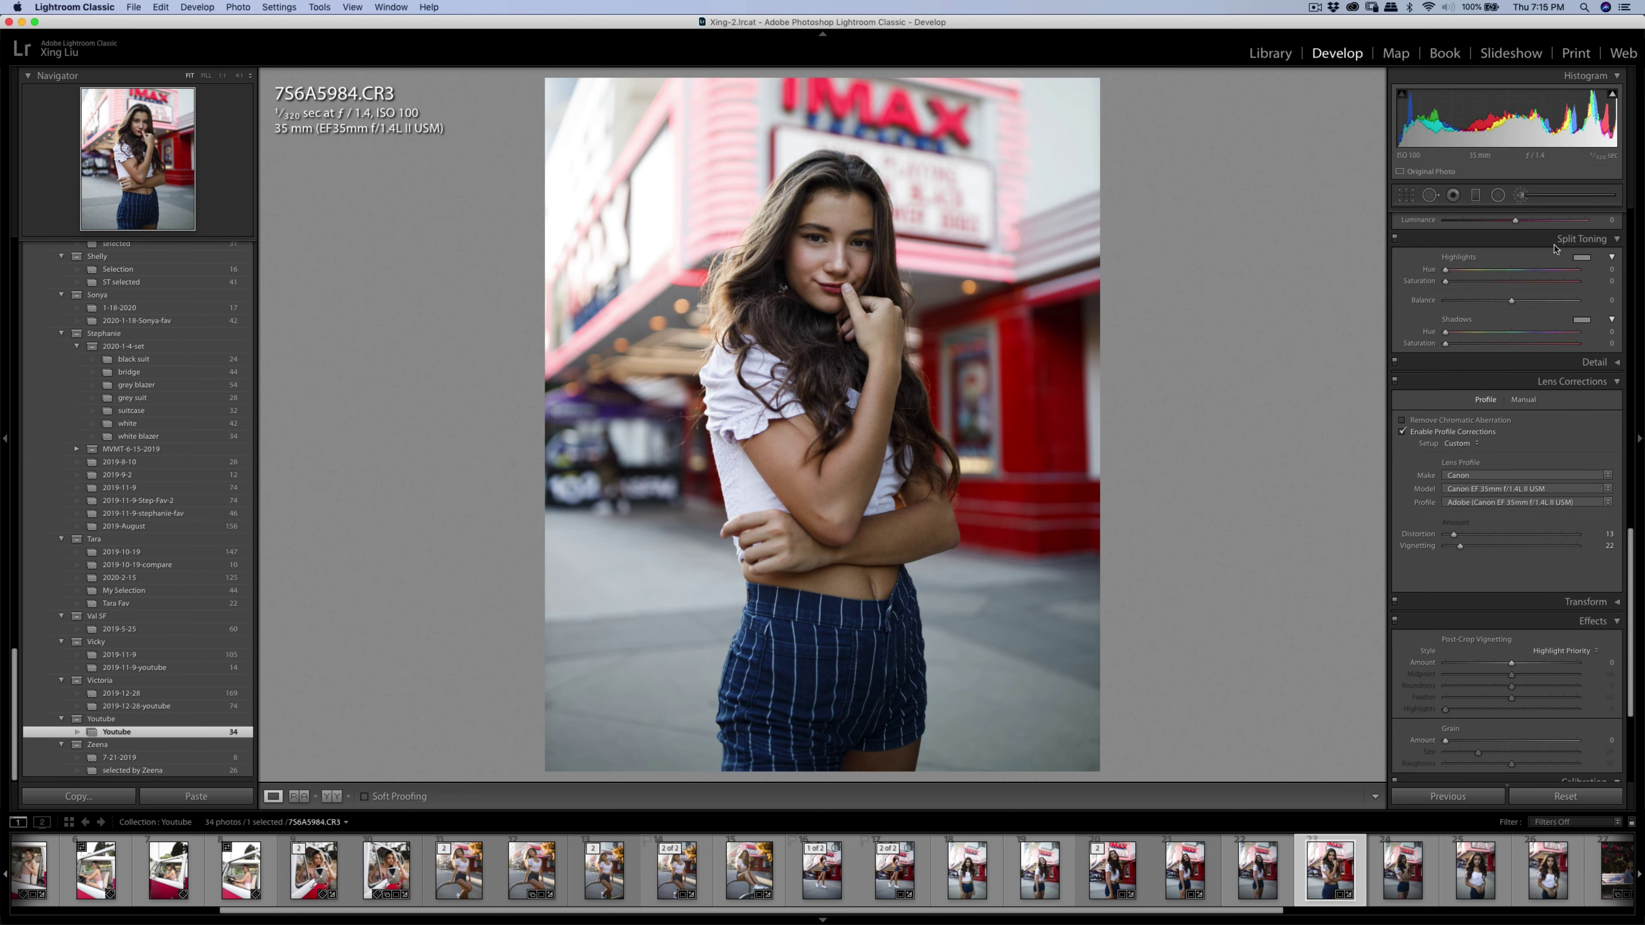
scroll(1554, 389, "up", 5)
scroll(1562, 402, "up", 5)
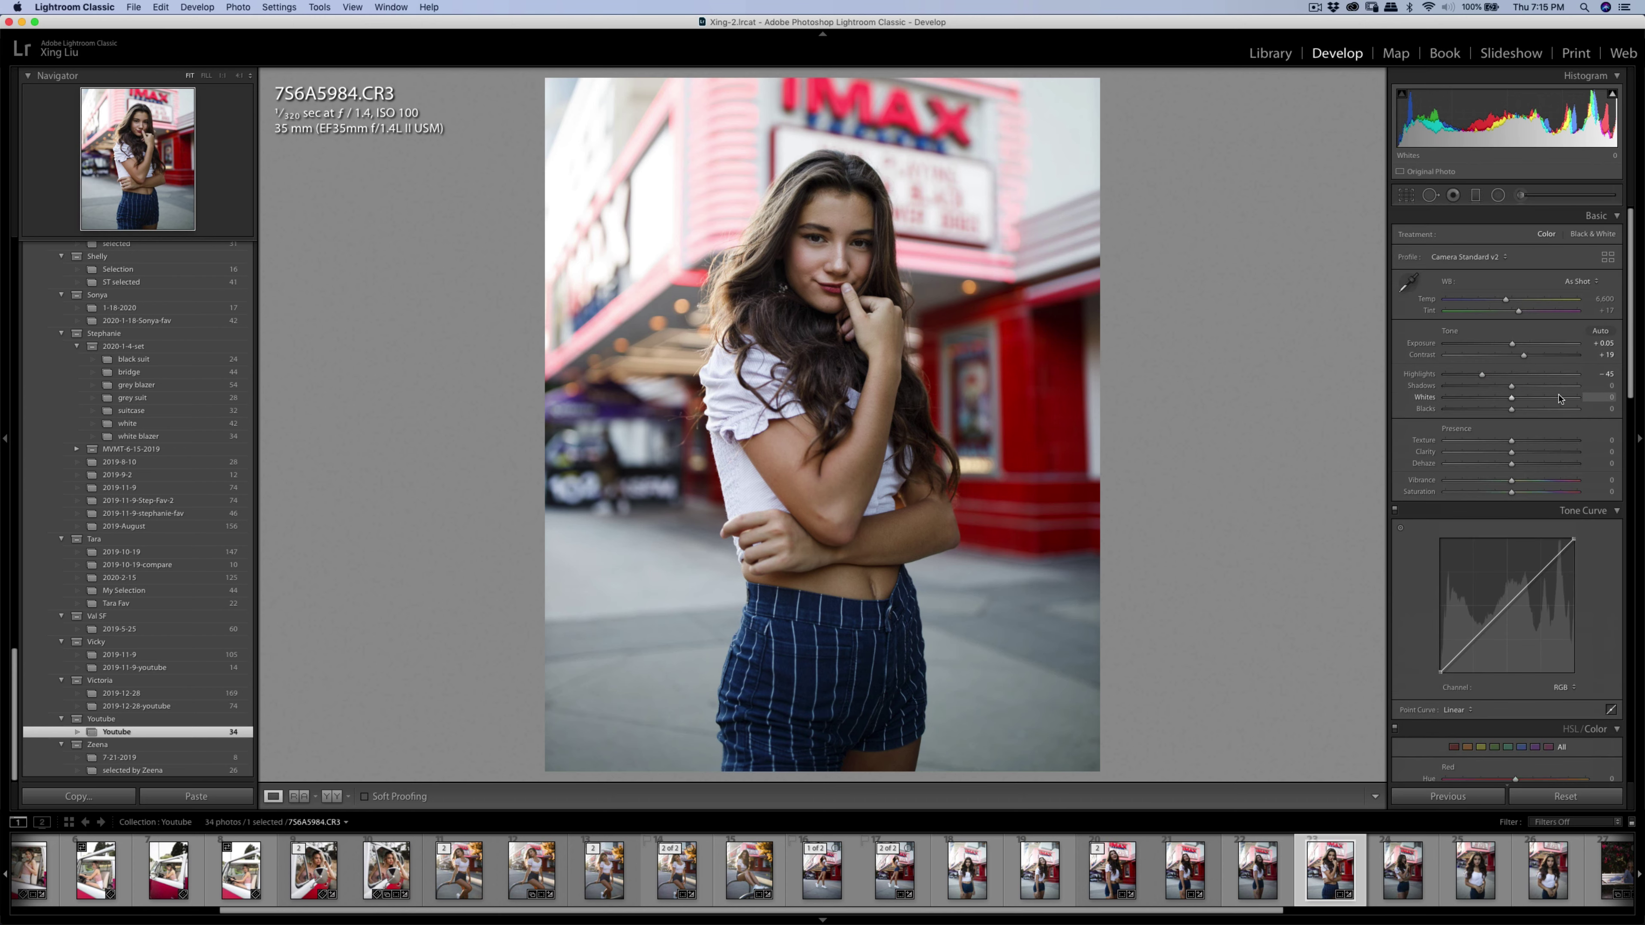
Smooth the skin on a copy of the photo in Portraiture 3 using a newly sampled skin mask tone, and export the retouched copy.
right_click(849, 289)
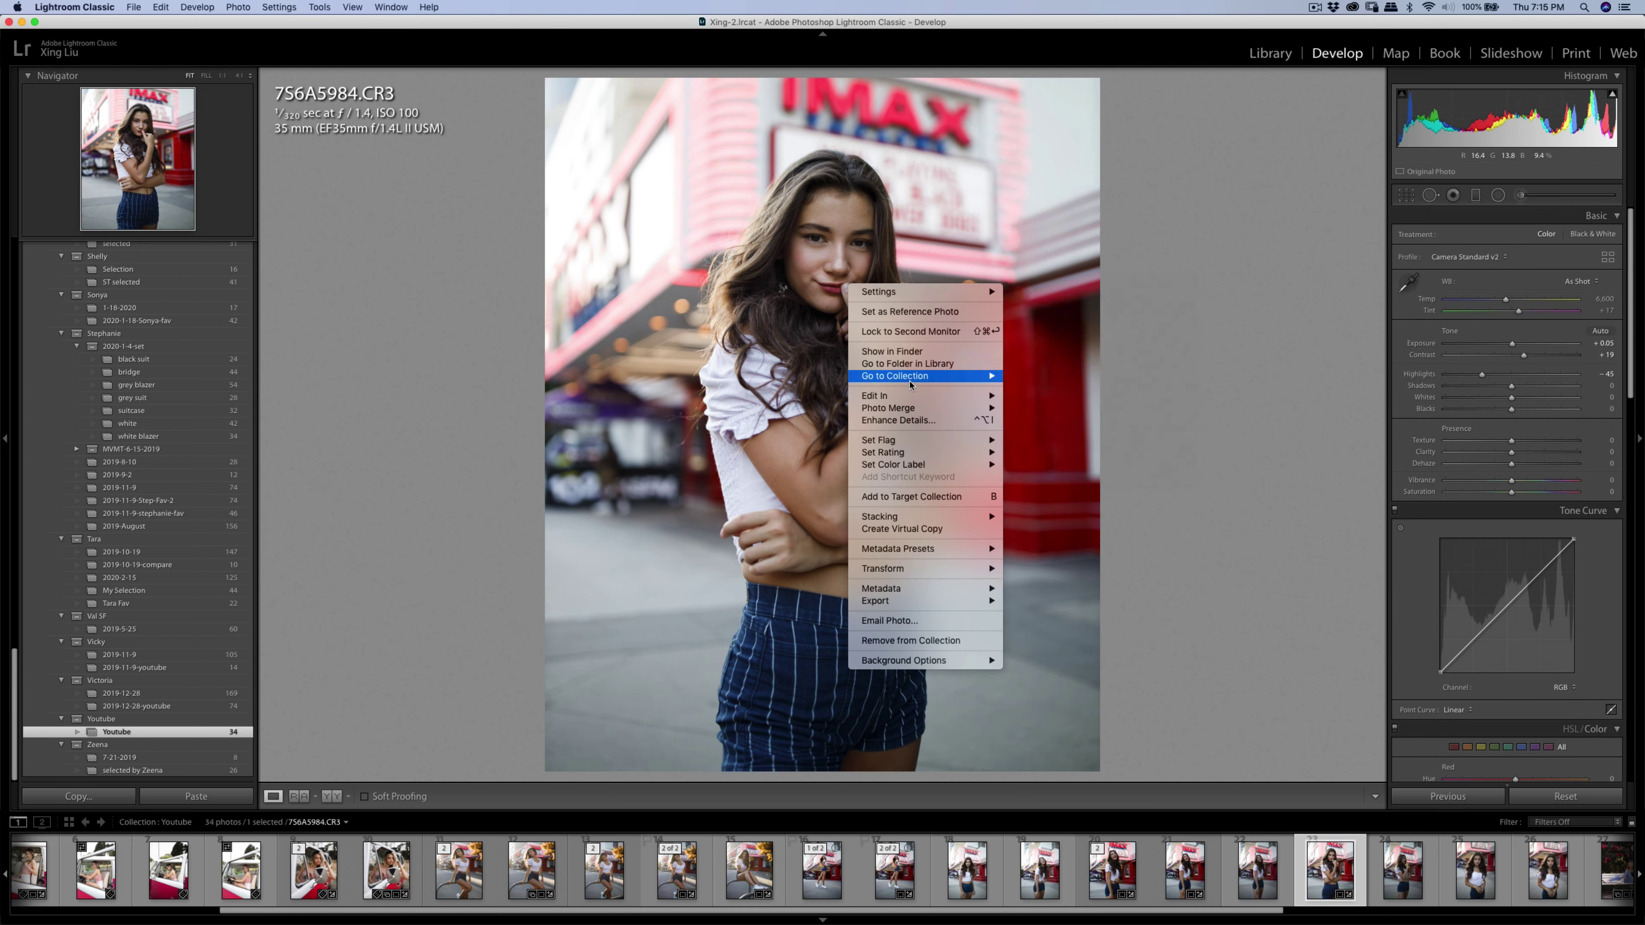
mouse_move(915, 396)
left_click(1050, 427)
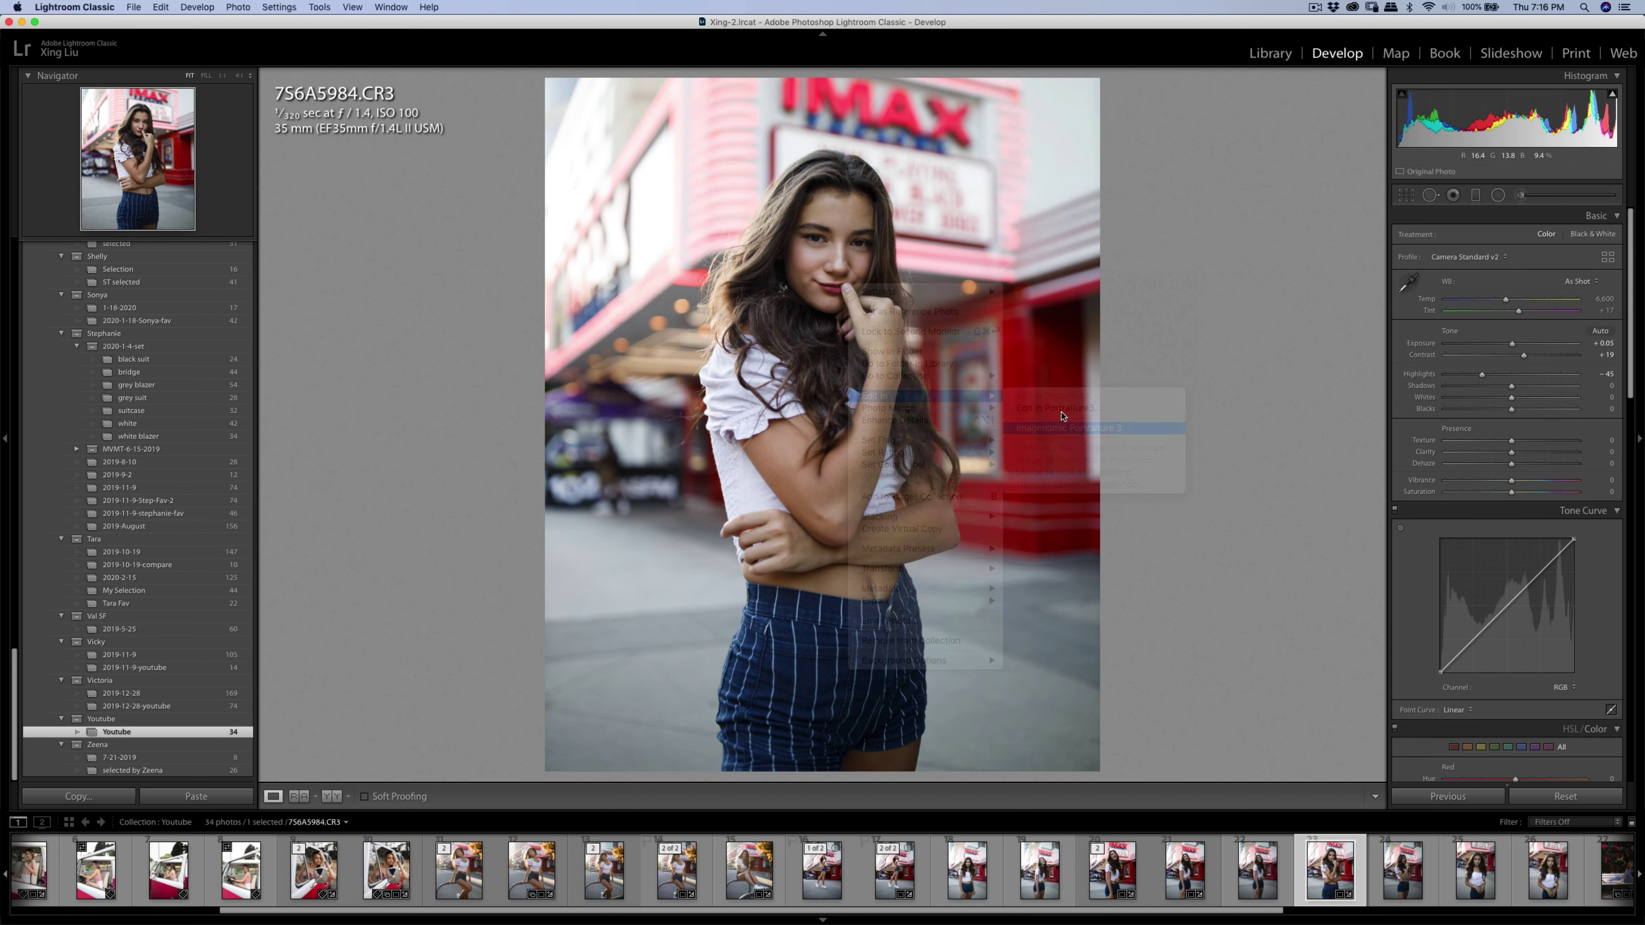
left_click(894, 380)
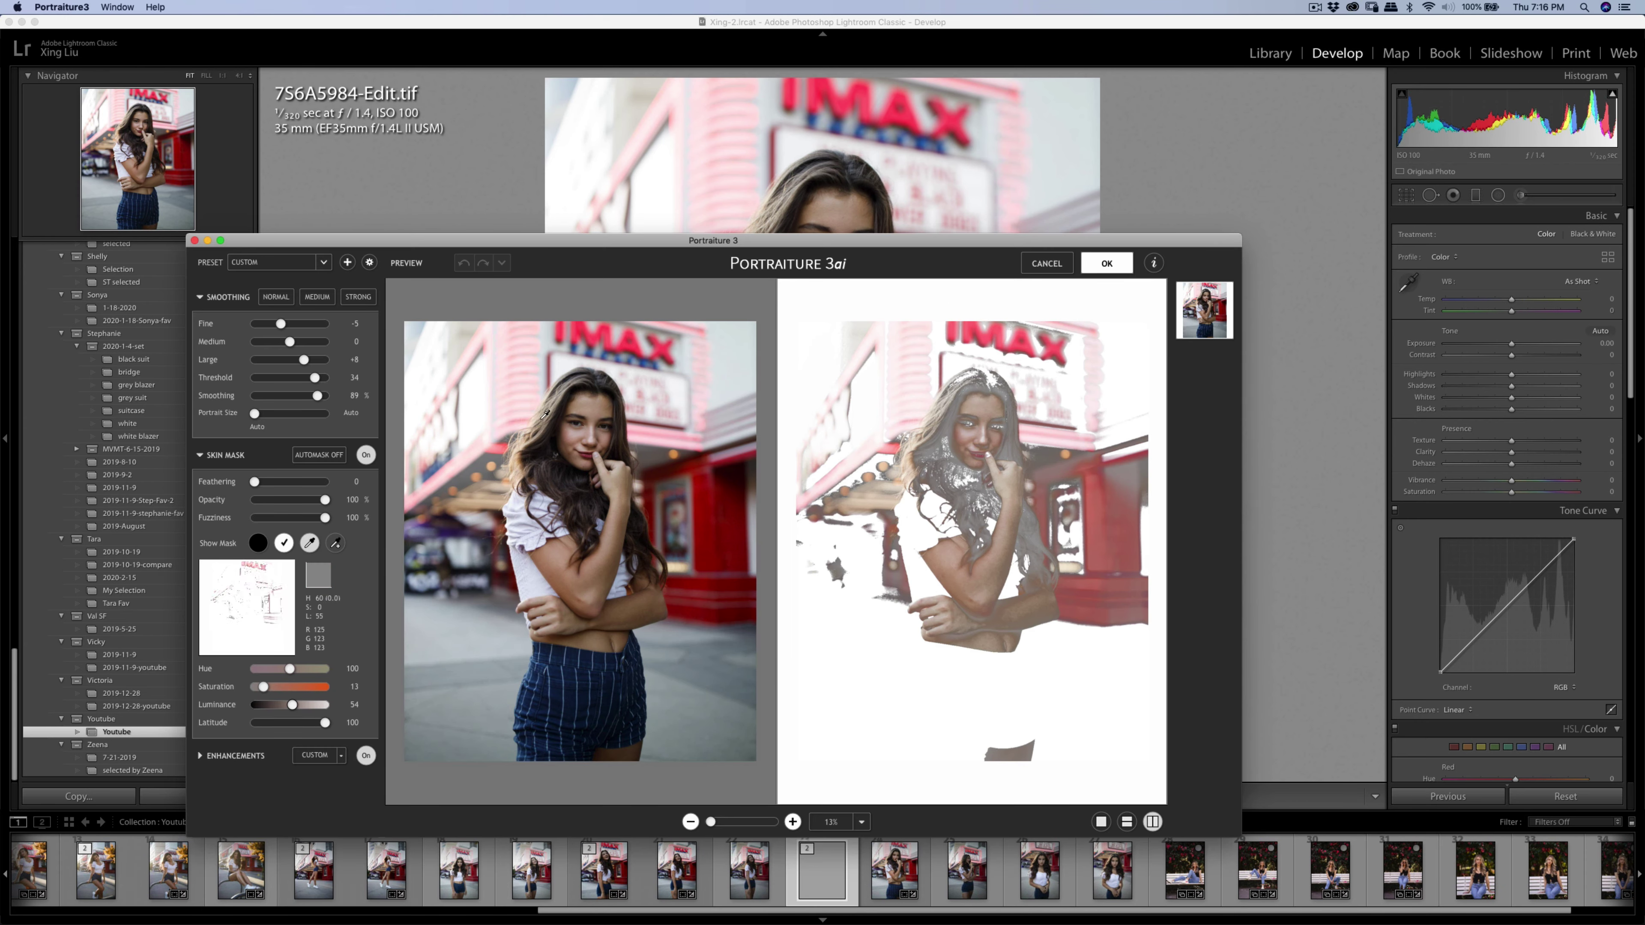
left_click(544, 413)
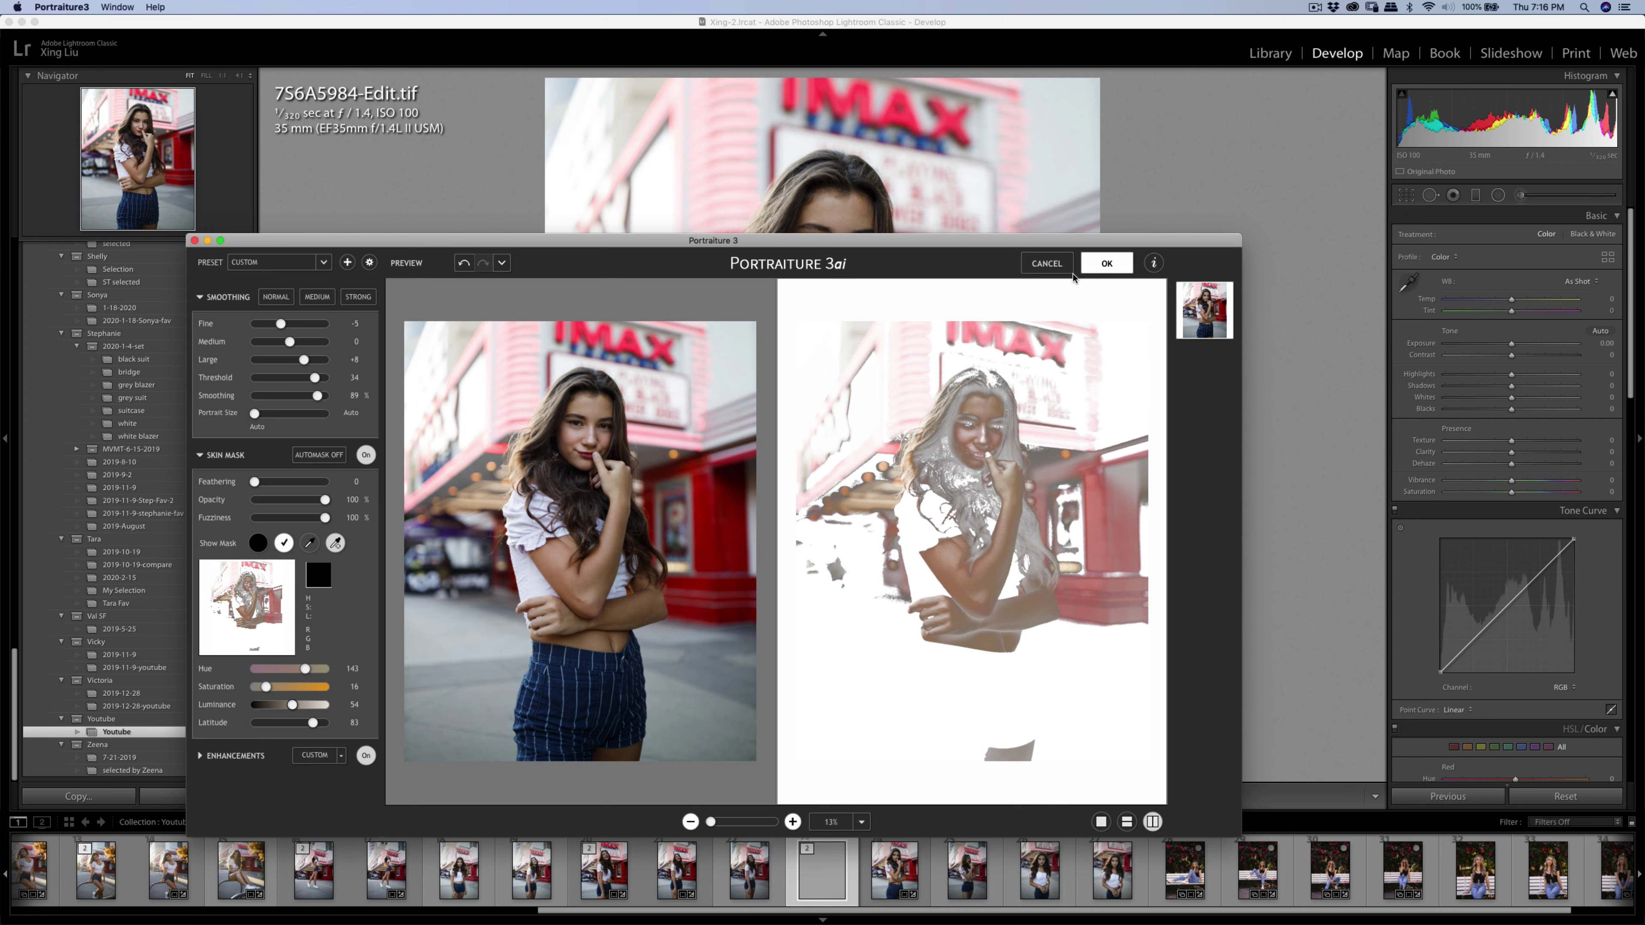
left_click(1095, 264)
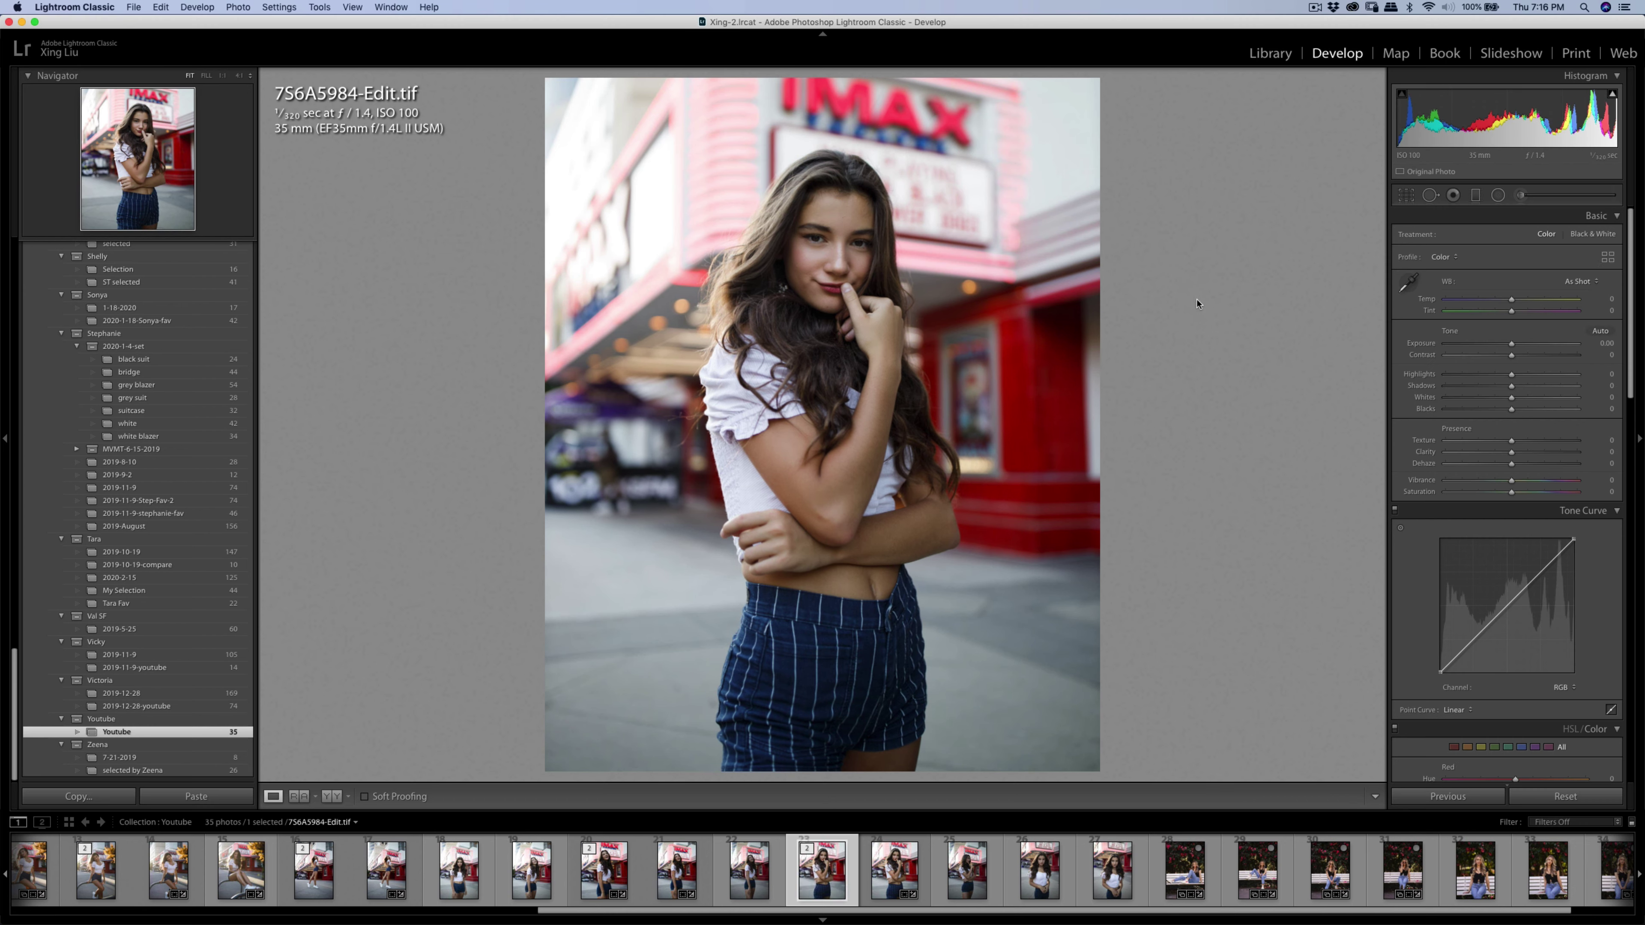
key("super+shift+e")
left_click(1044, 505)
Compare the similar shots 7S6A6014.CR3 and 7S6A6019.CR3, and open 7S6A6019.CR3 for editing.
left_click(1048, 864)
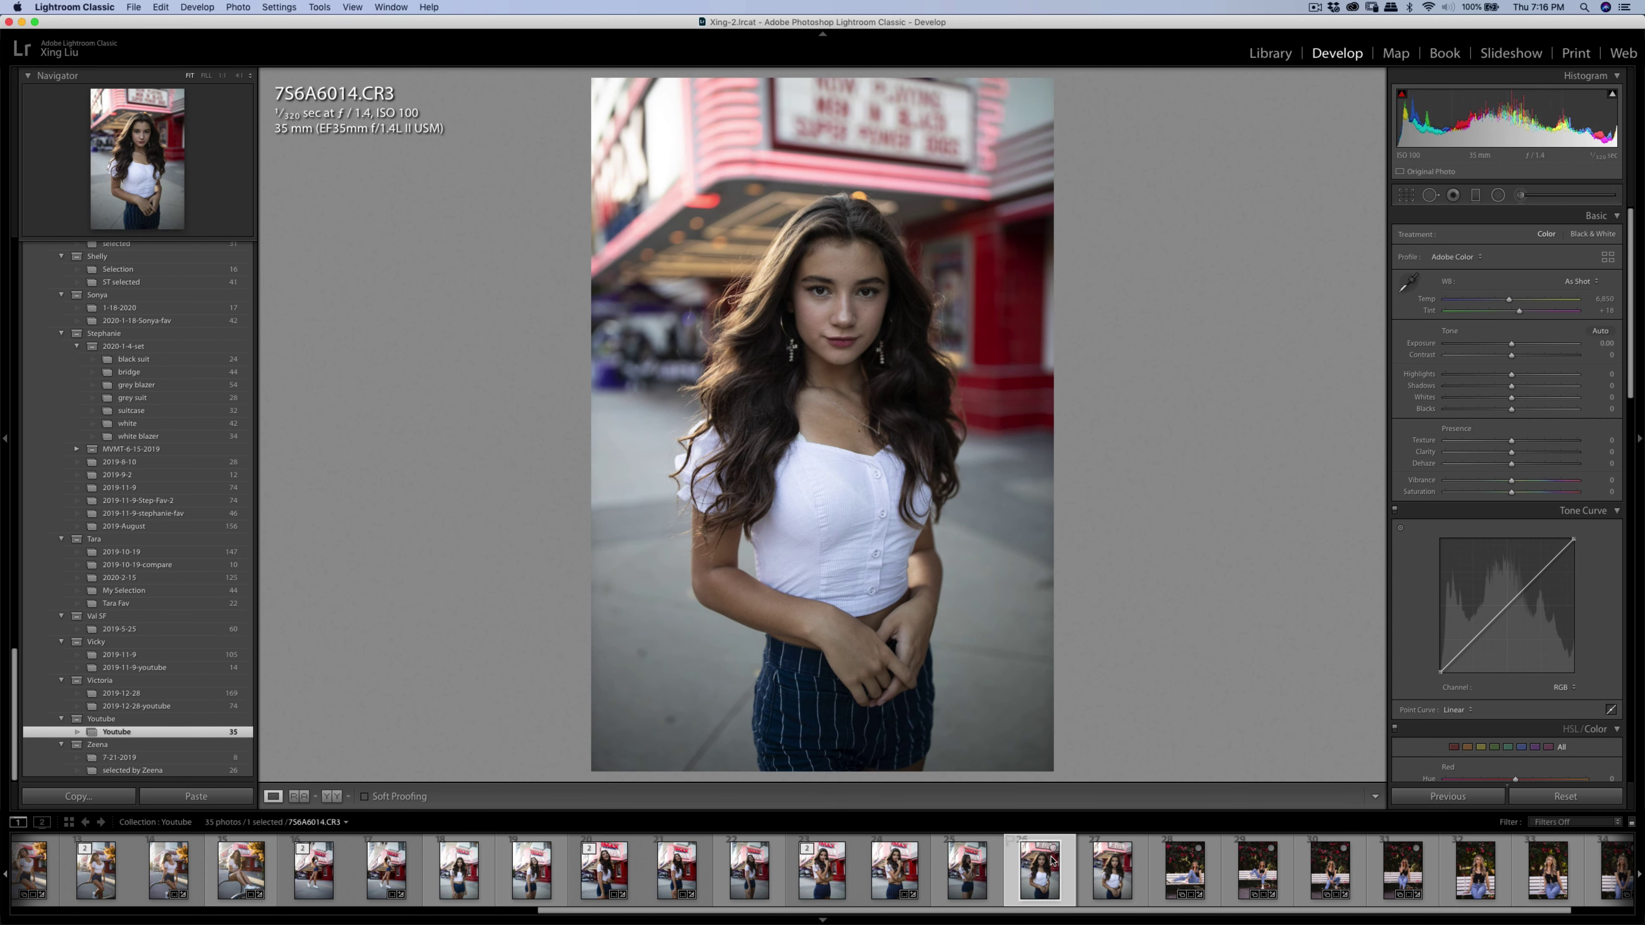
left_click(1094, 873)
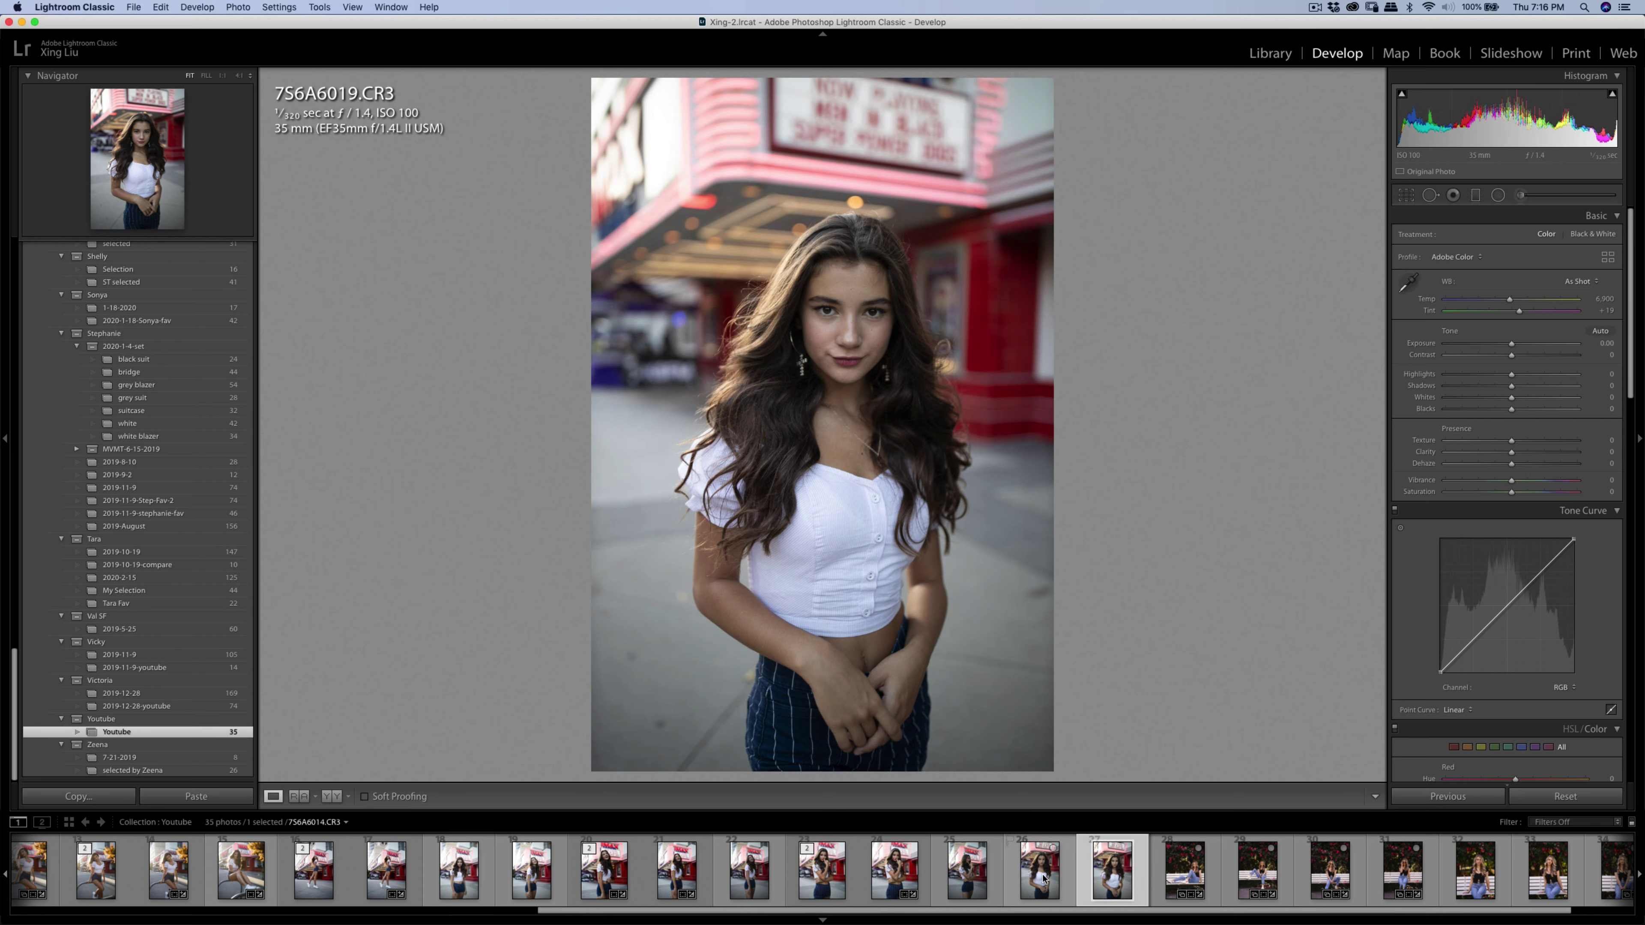
left_click(1044, 878)
left_click(1099, 875)
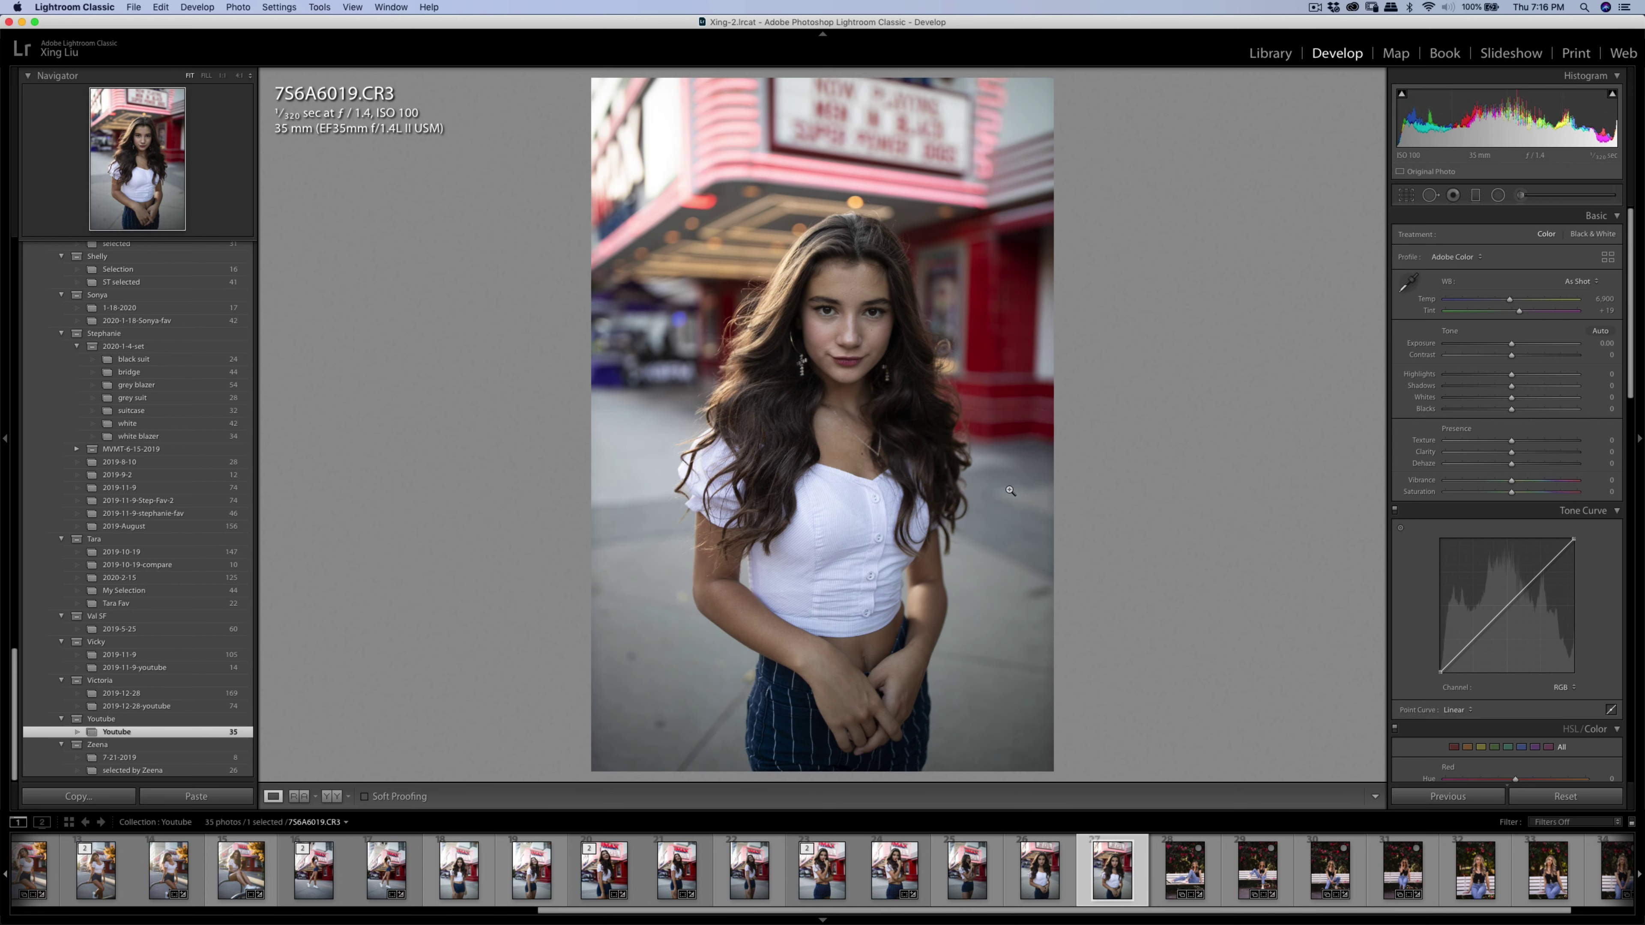
left_click(1040, 866)
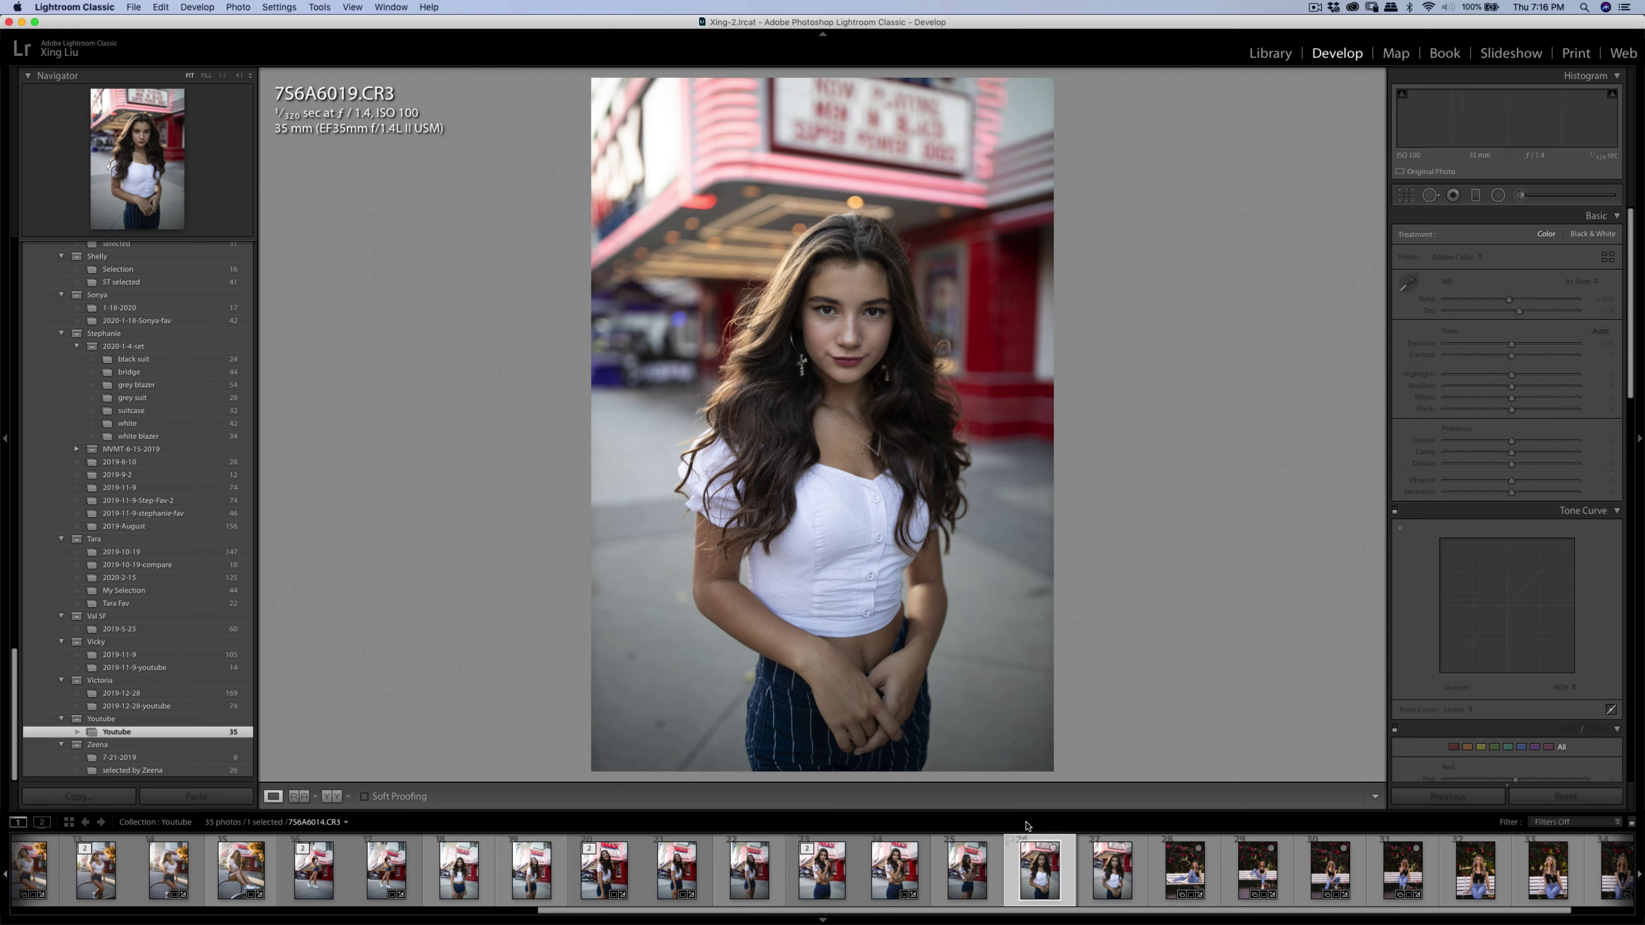
left_click(1111, 871)
left_click(1112, 870)
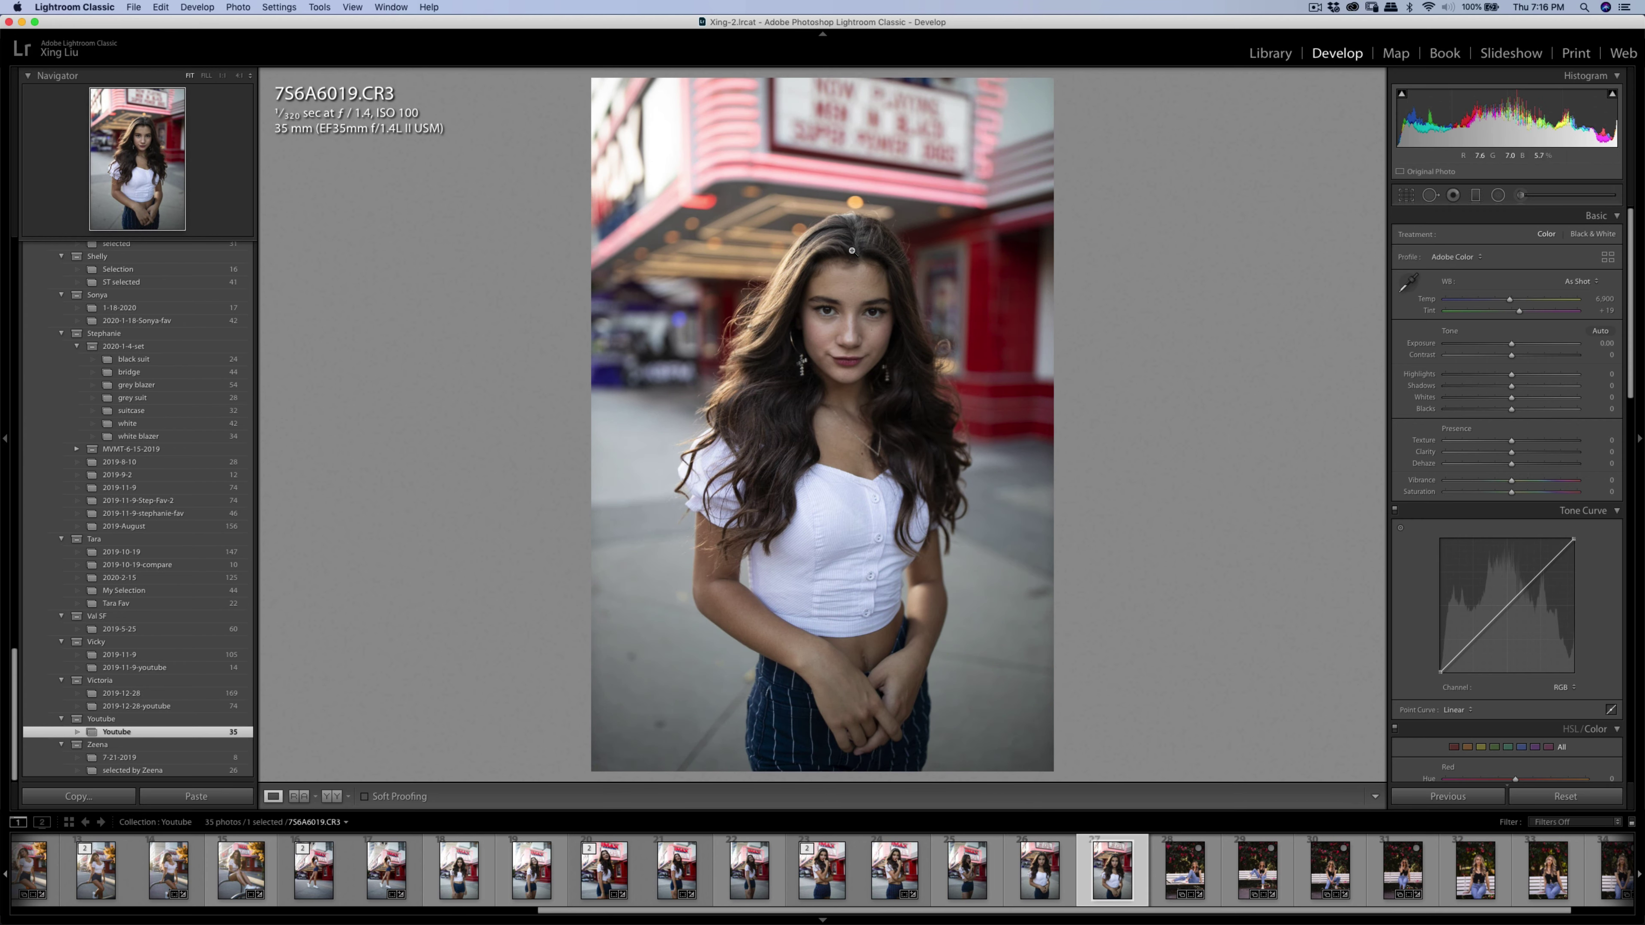
Enable lens profile corrections for 7S6A6019.CR3 and set distortion to 10 and vignetting to 16.
scroll(1475, 582, "down", 10)
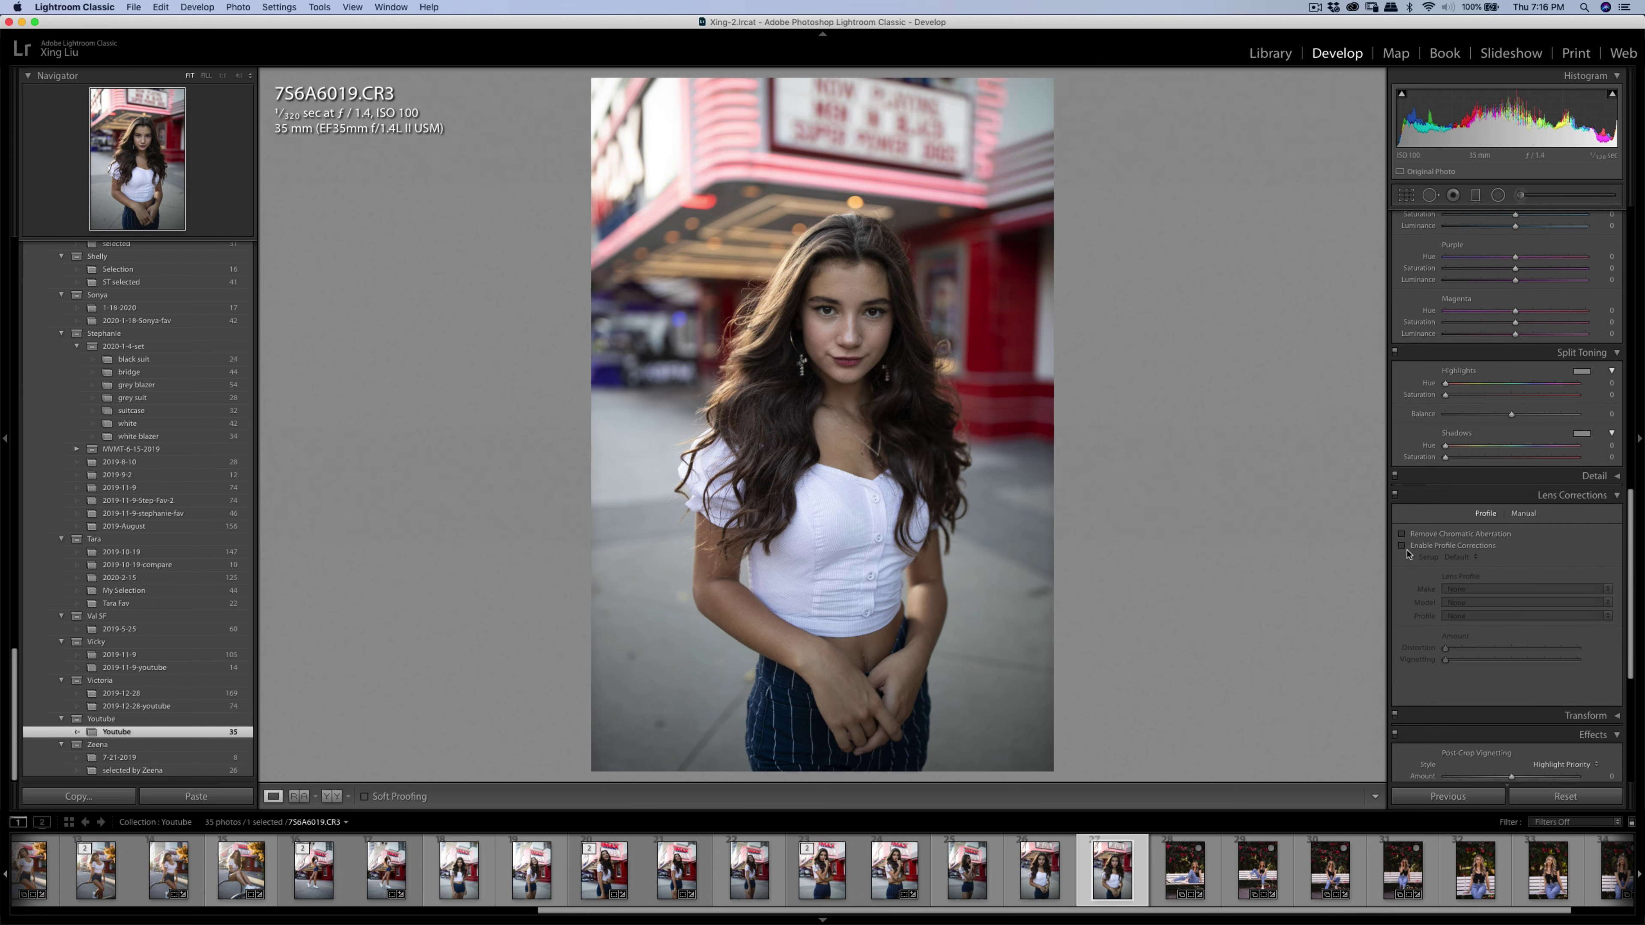
left_click(1402, 546)
left_click_drag(1507, 648, 1454, 663)
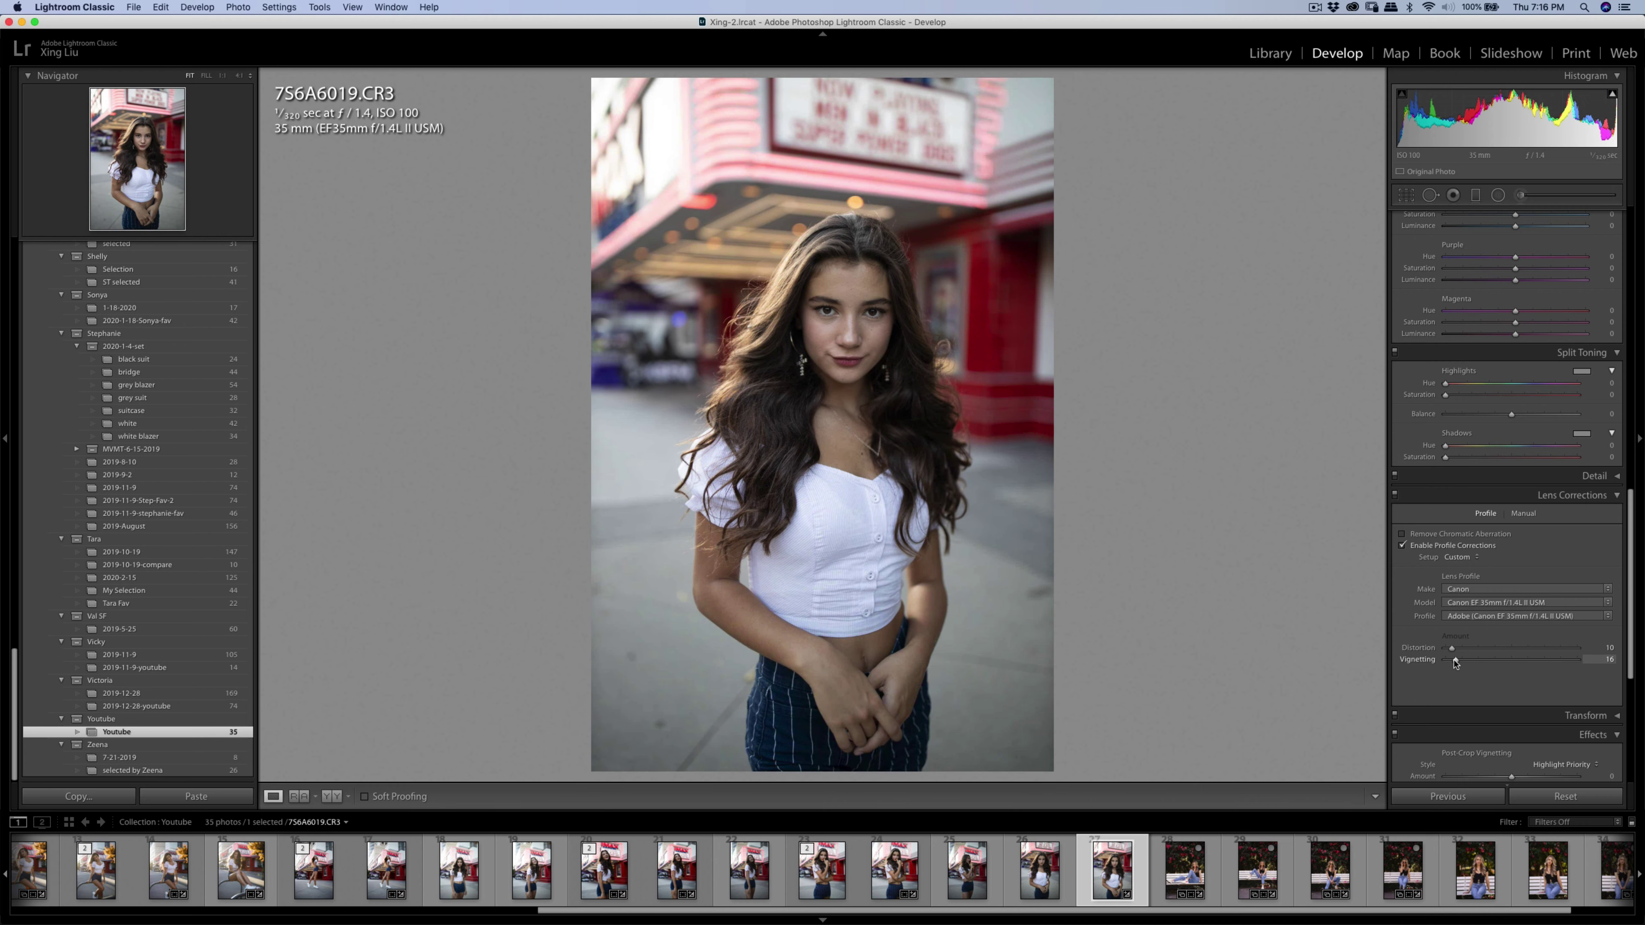
Straighten the photo to an angle of -0.97, crop it slightly tighter in its original ratio and reposition it within the frame.
left_click(1406, 195)
left_click_drag(1311, 228, 1310, 223)
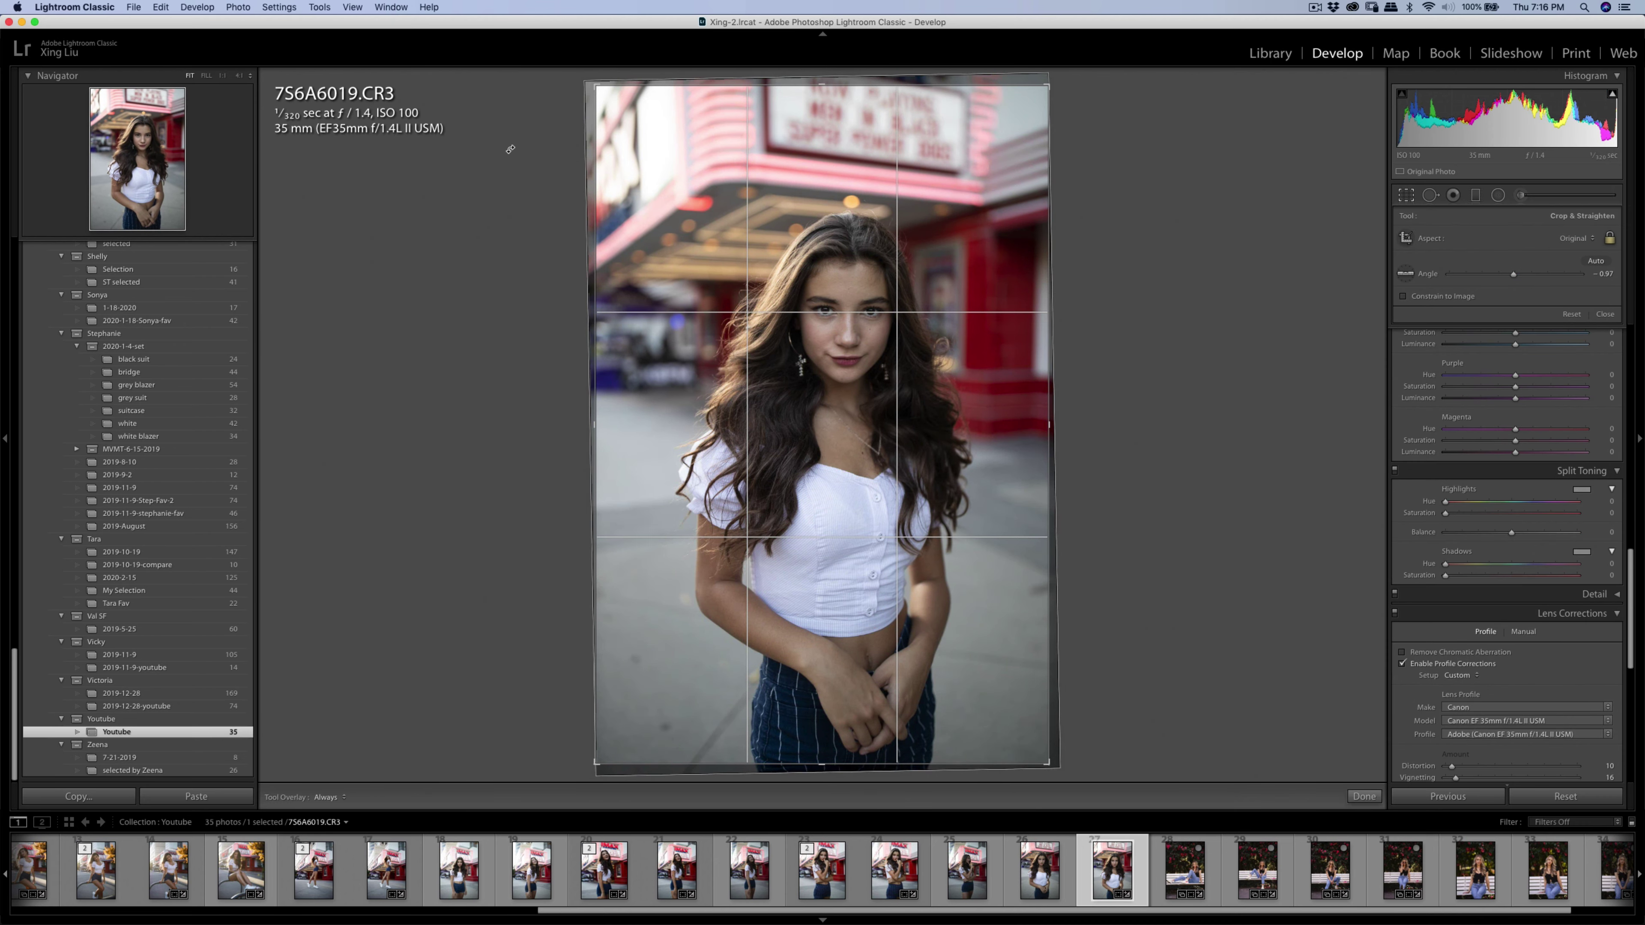
left_click_drag(597, 83, 609, 97)
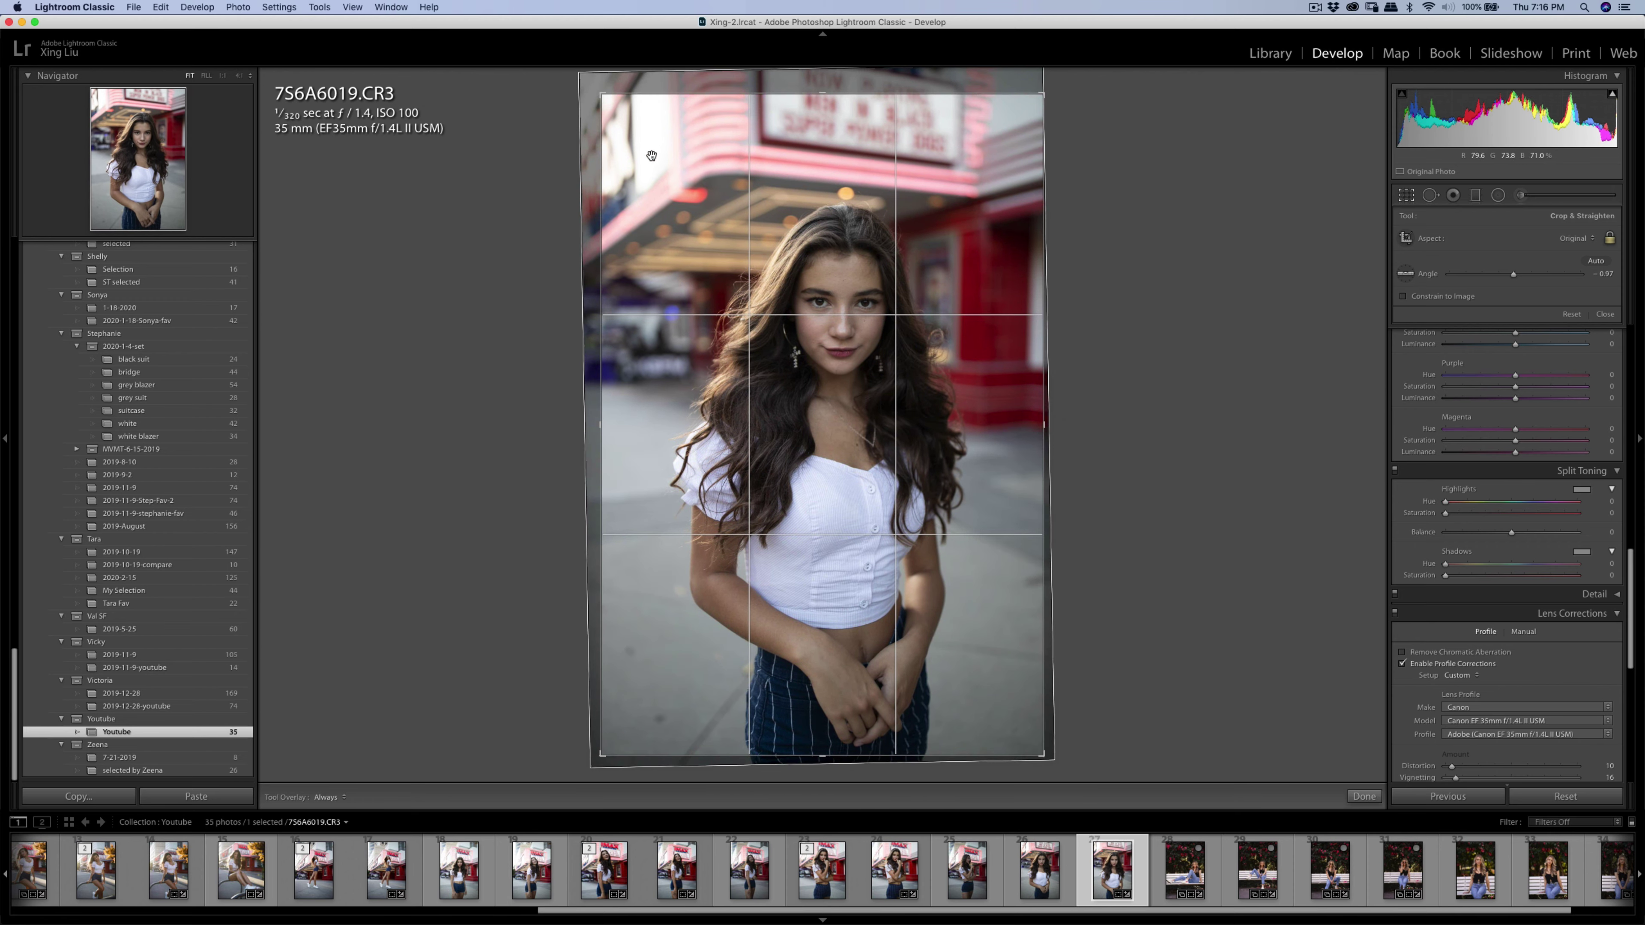
left_click_drag(667, 189, 669, 185)
key("Return")
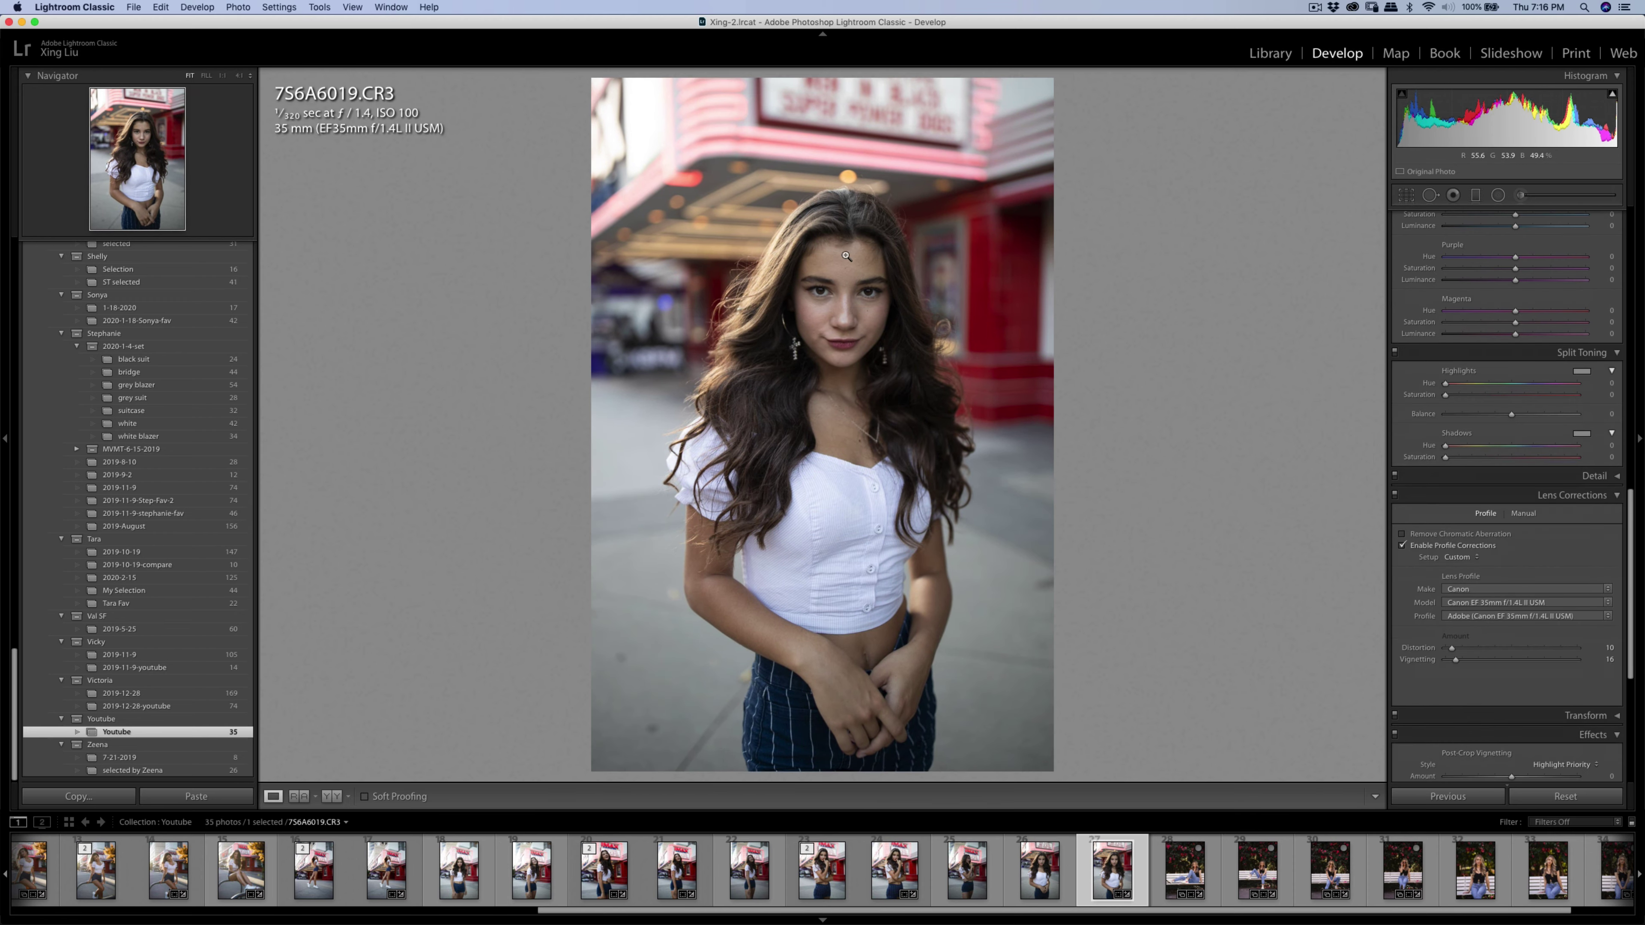
Heal the small blemishes between her eyebrows with the Spot Removal tool in Heal mode.
left_click(847, 291)
key("q")
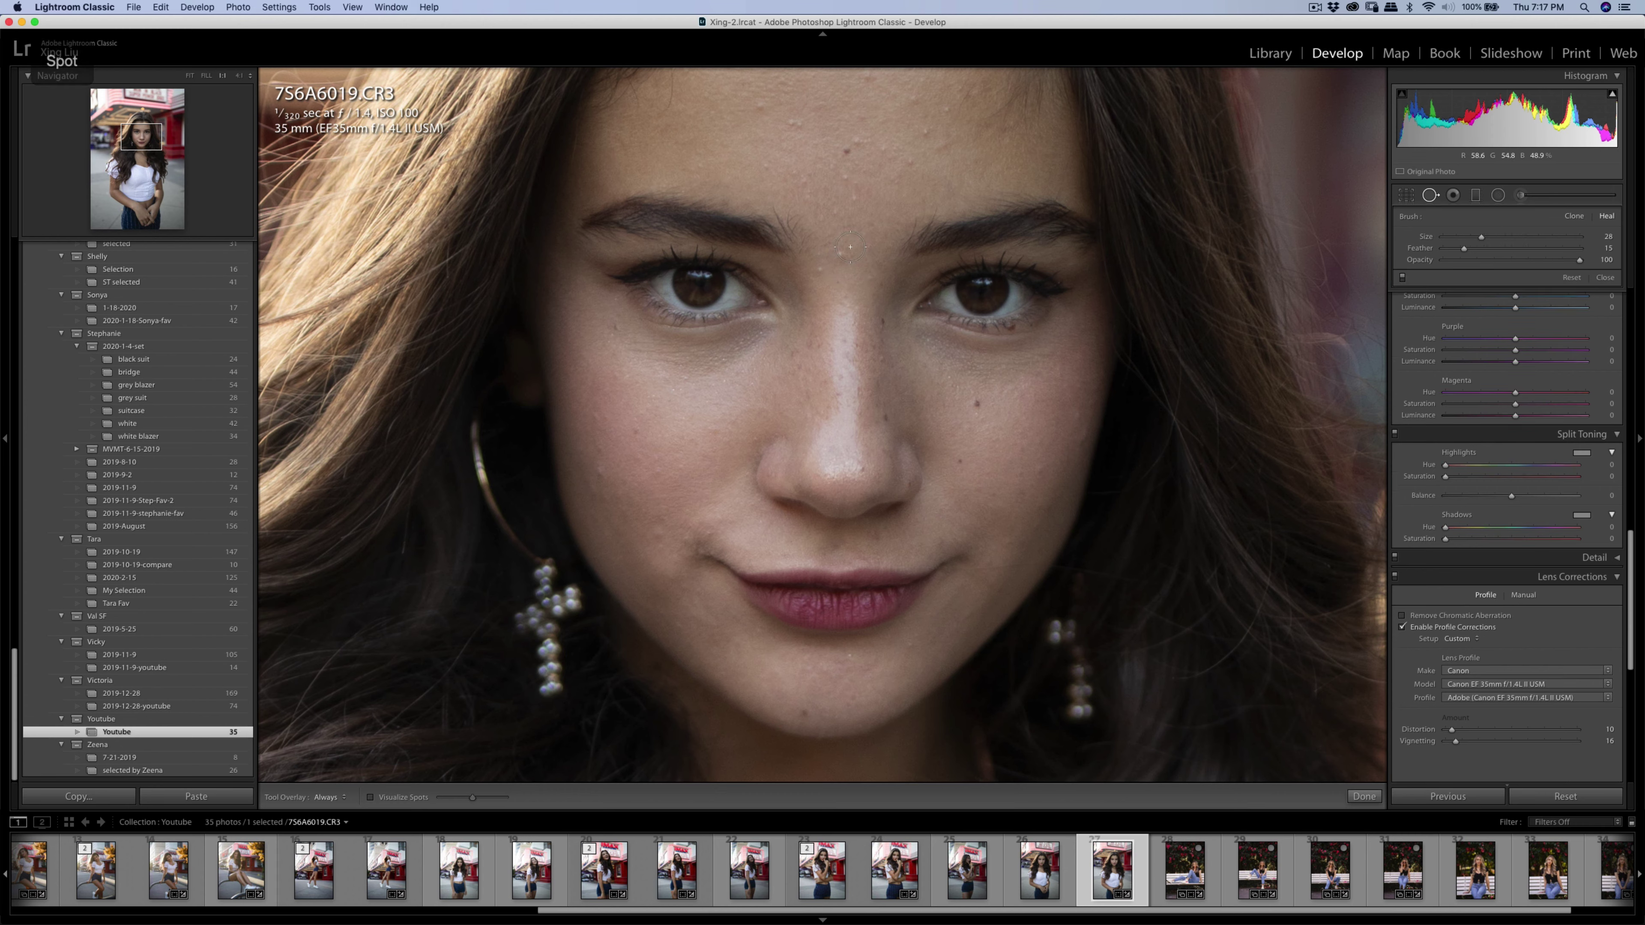
left_click(842, 257)
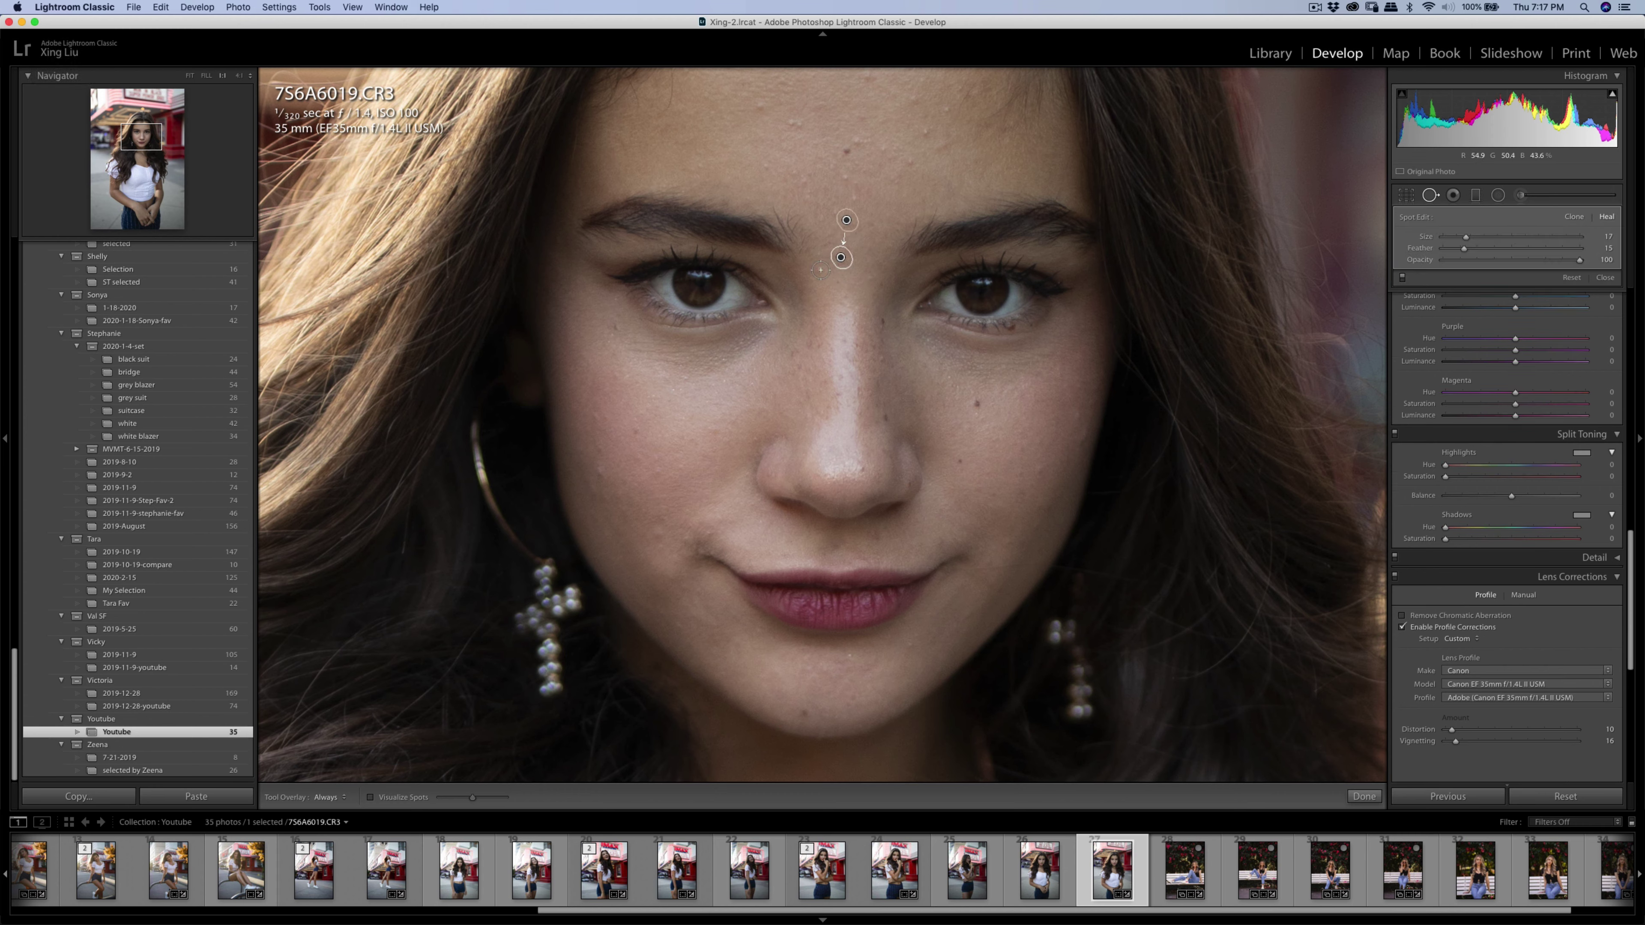
left_click(827, 291)
key("q")
key("q")
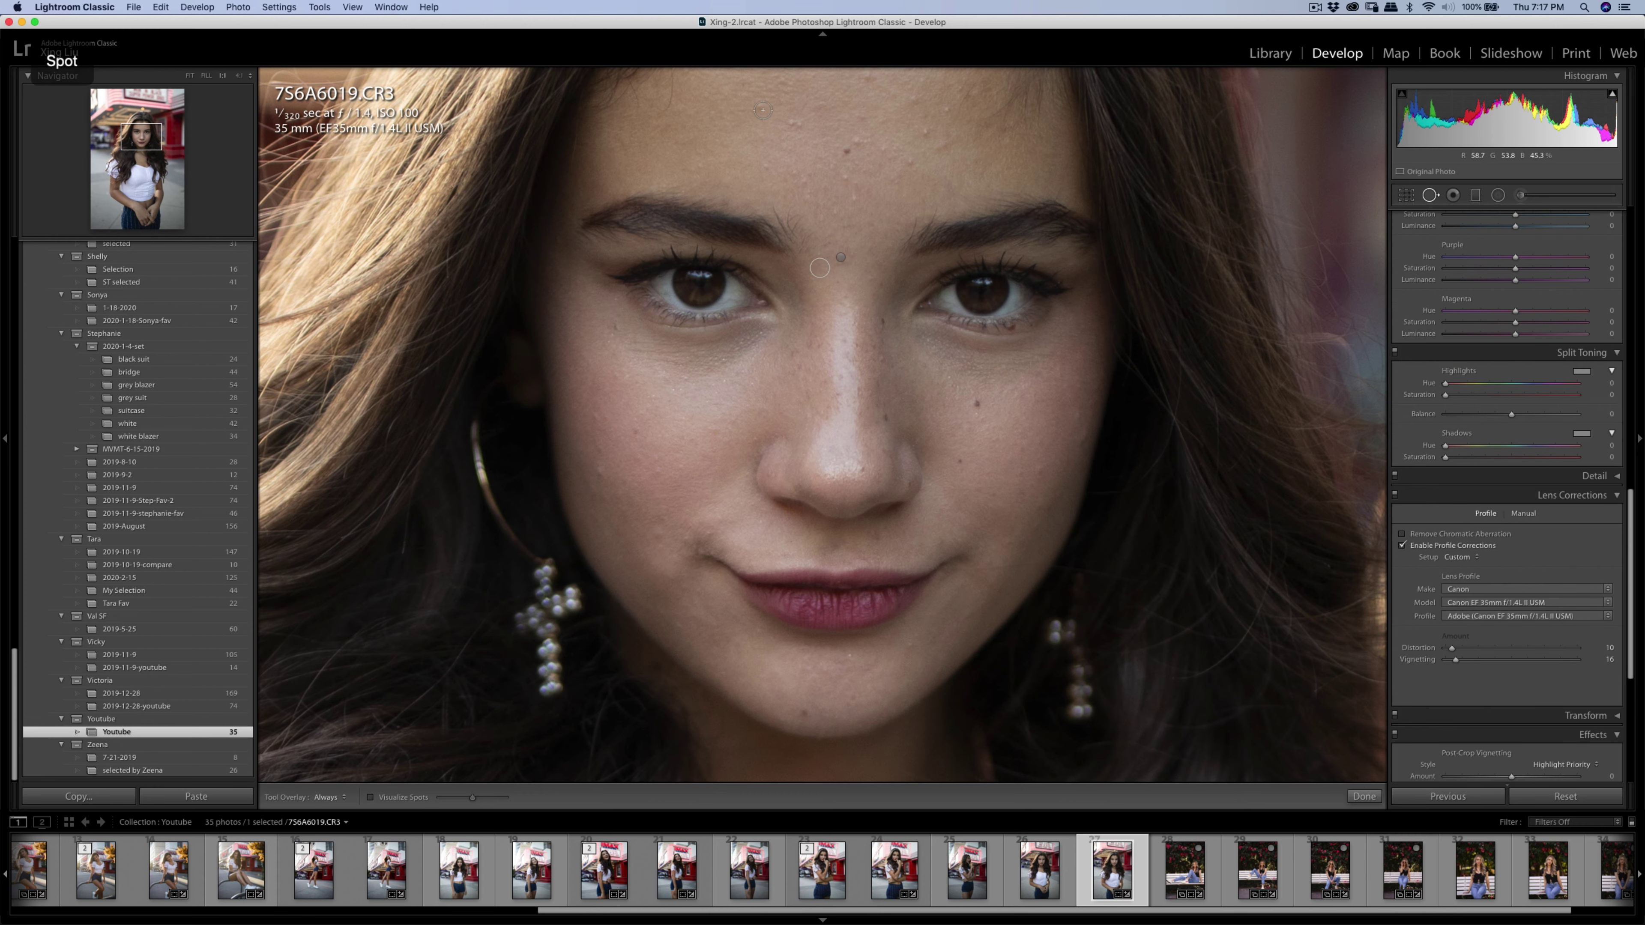
Heal the scattered blemishes across her forehead with a Spot Removal brush of size 13.
scroll(793, 130, "down", 2)
left_click_drag(789, 121, 803, 118)
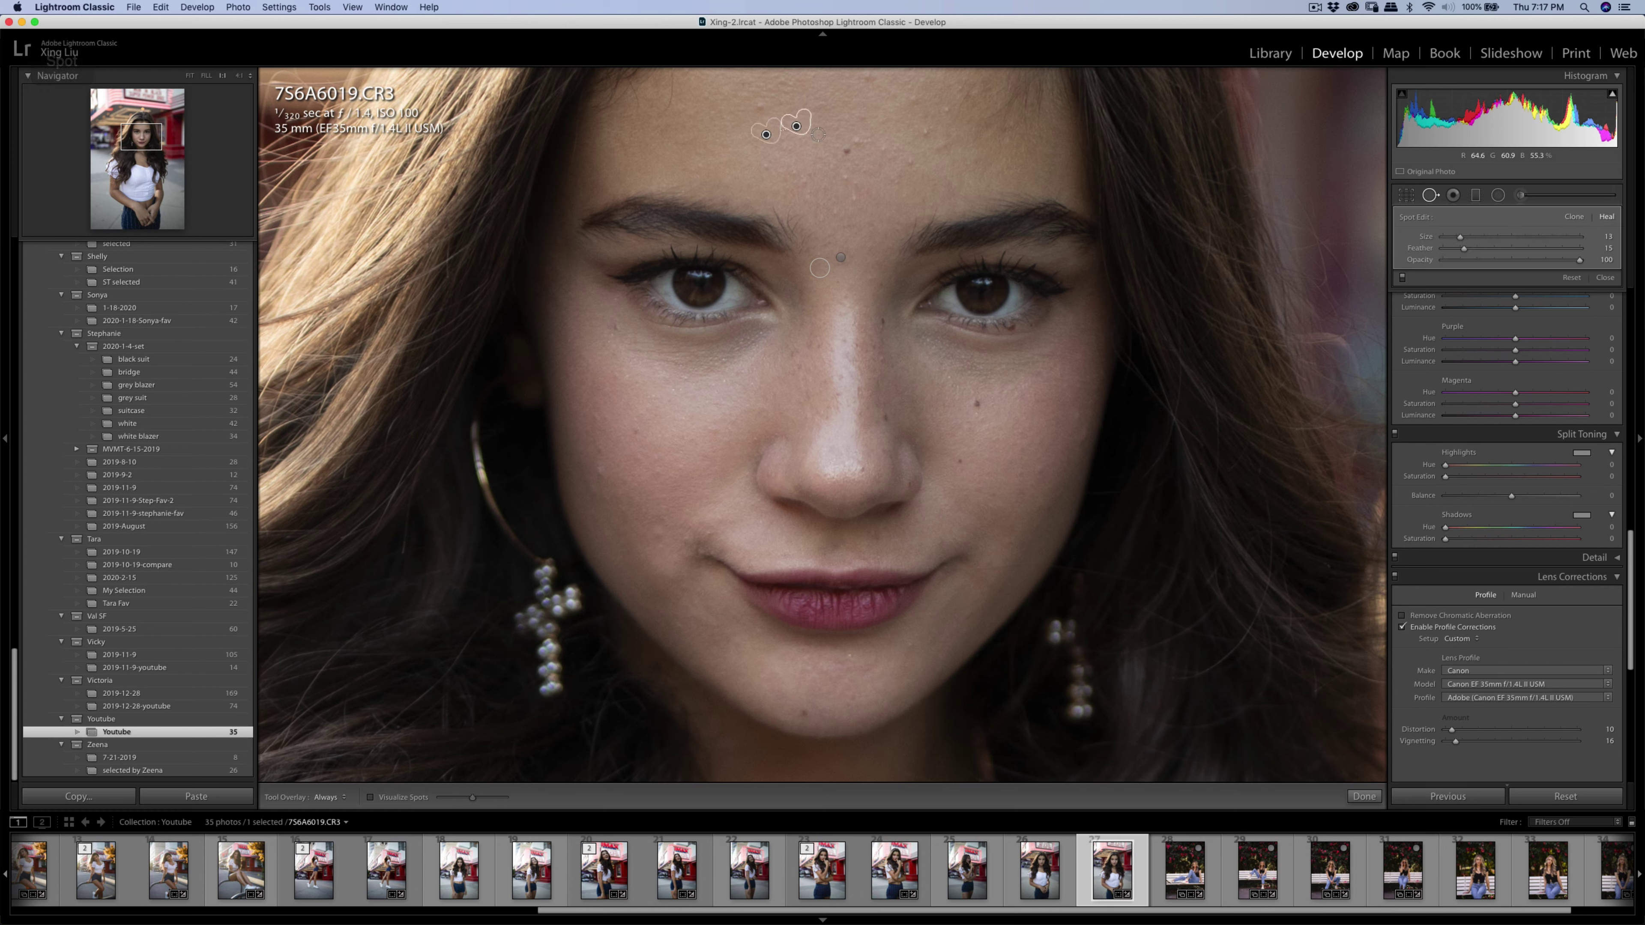
key("q")
Heal the blemishes on her cheek beside the hoop earring and close the Spot Removal tool.
key("q")
left_click(759, 106)
left_click(907, 196)
left_click(860, 137)
left_click(855, 197)
key("q")
key("q")
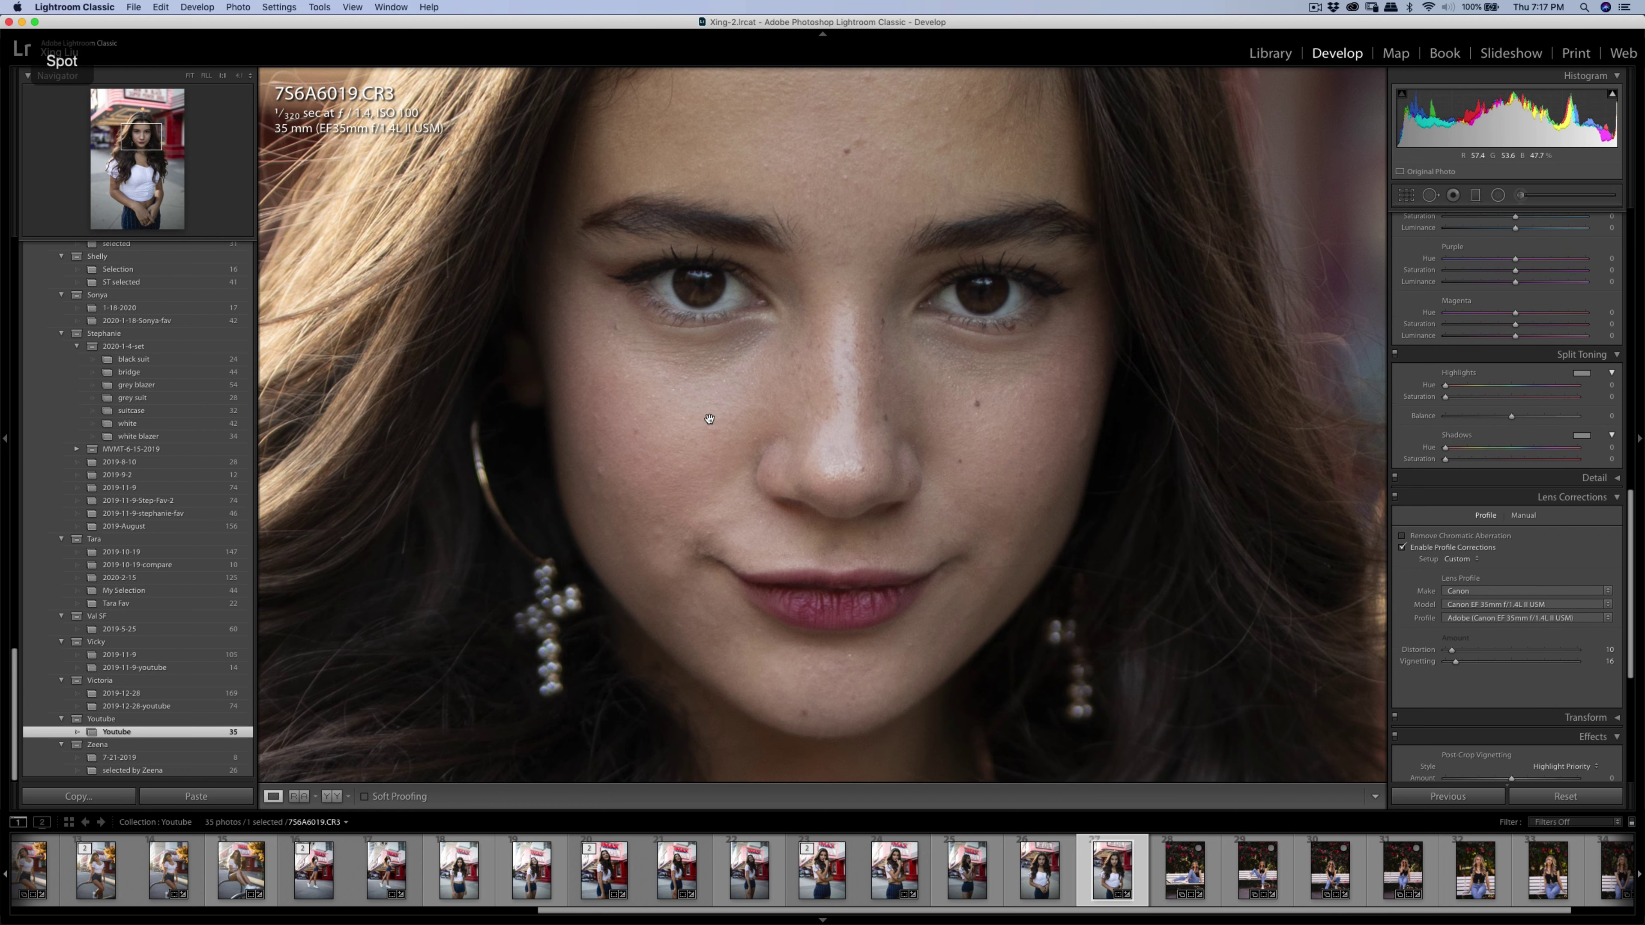
left_click(660, 534)
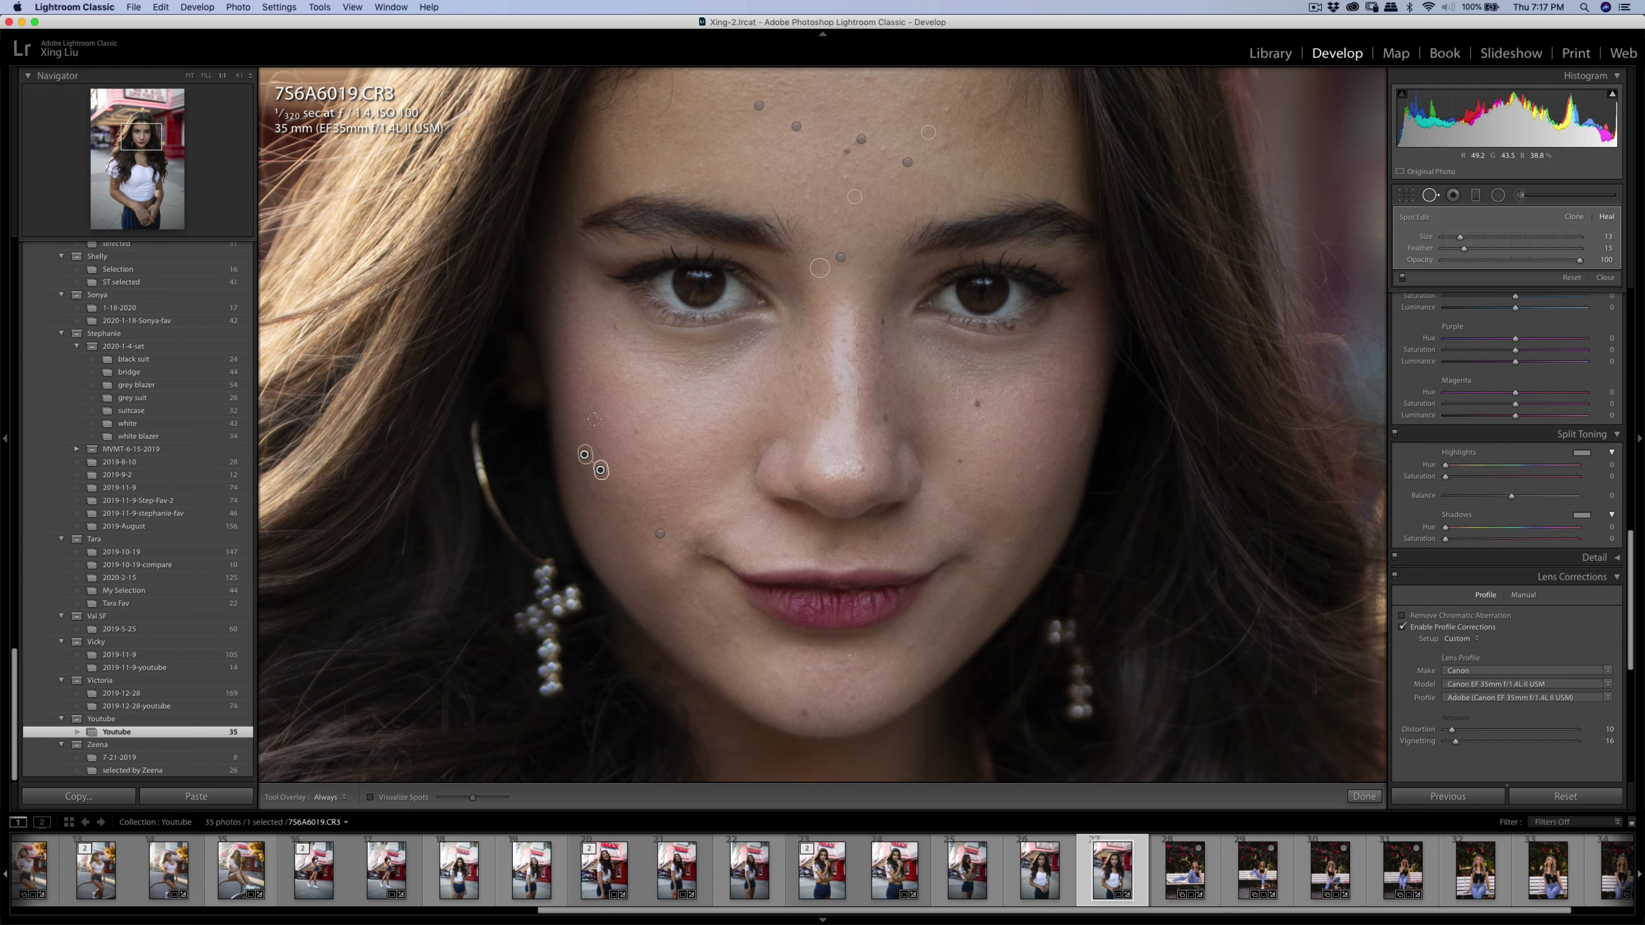
key("q")
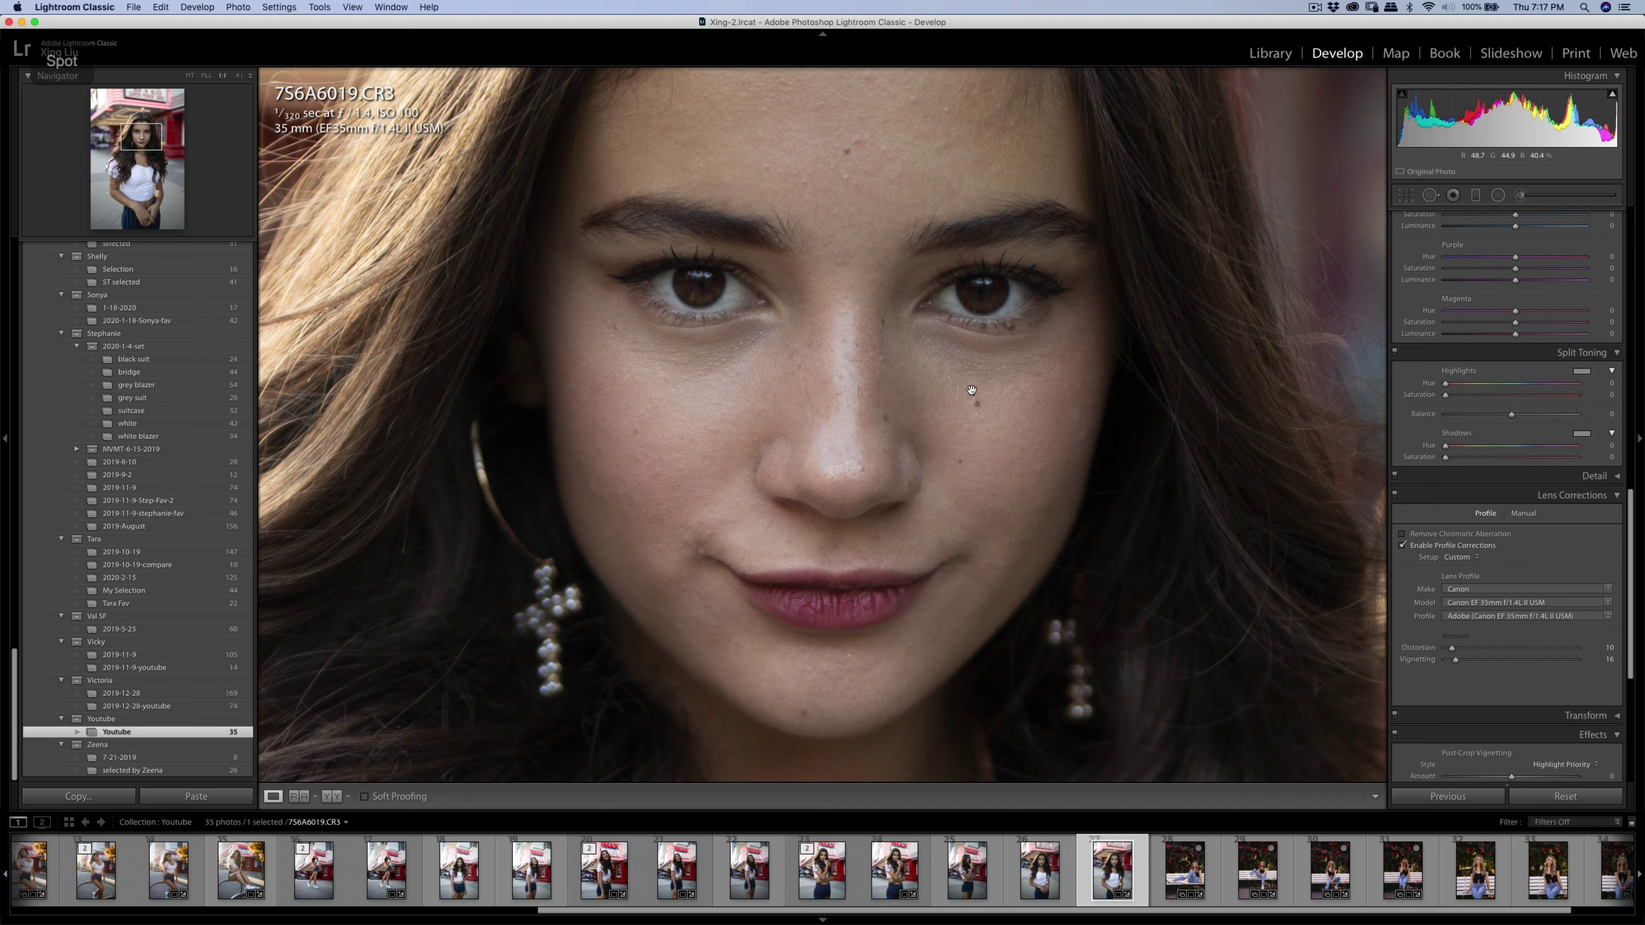
Paint the Soften Skin (Lite) brush effect at size 8.0 over the cheek opposite the large hoop earring.
key("k")
left_click(1461, 236)
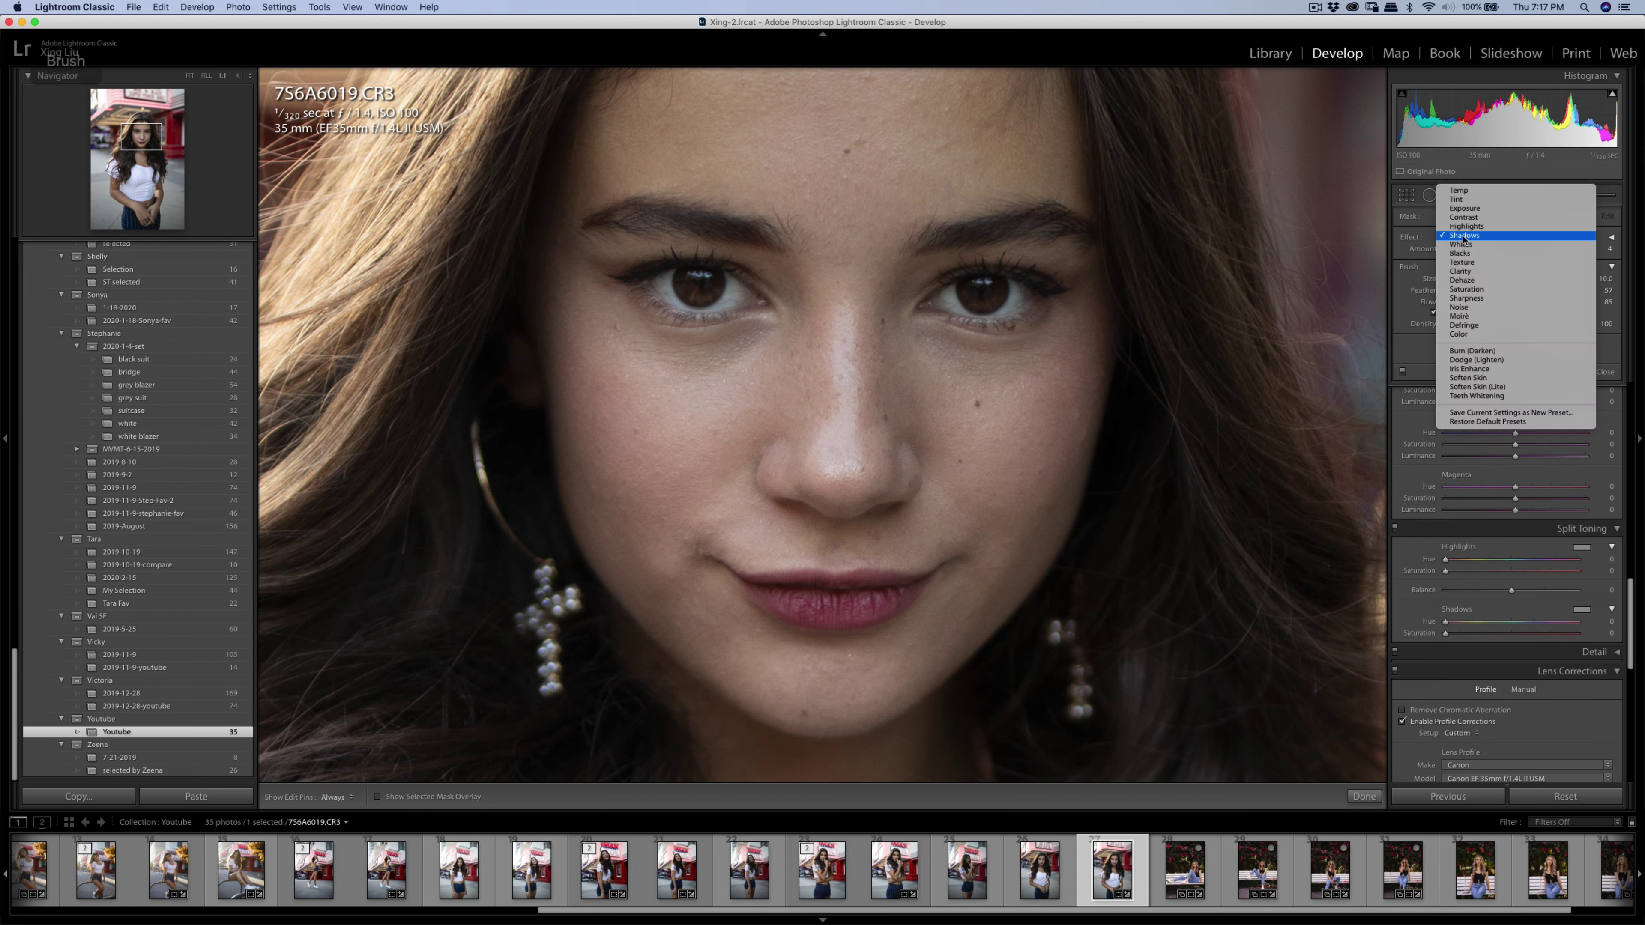
left_click(1490, 387)
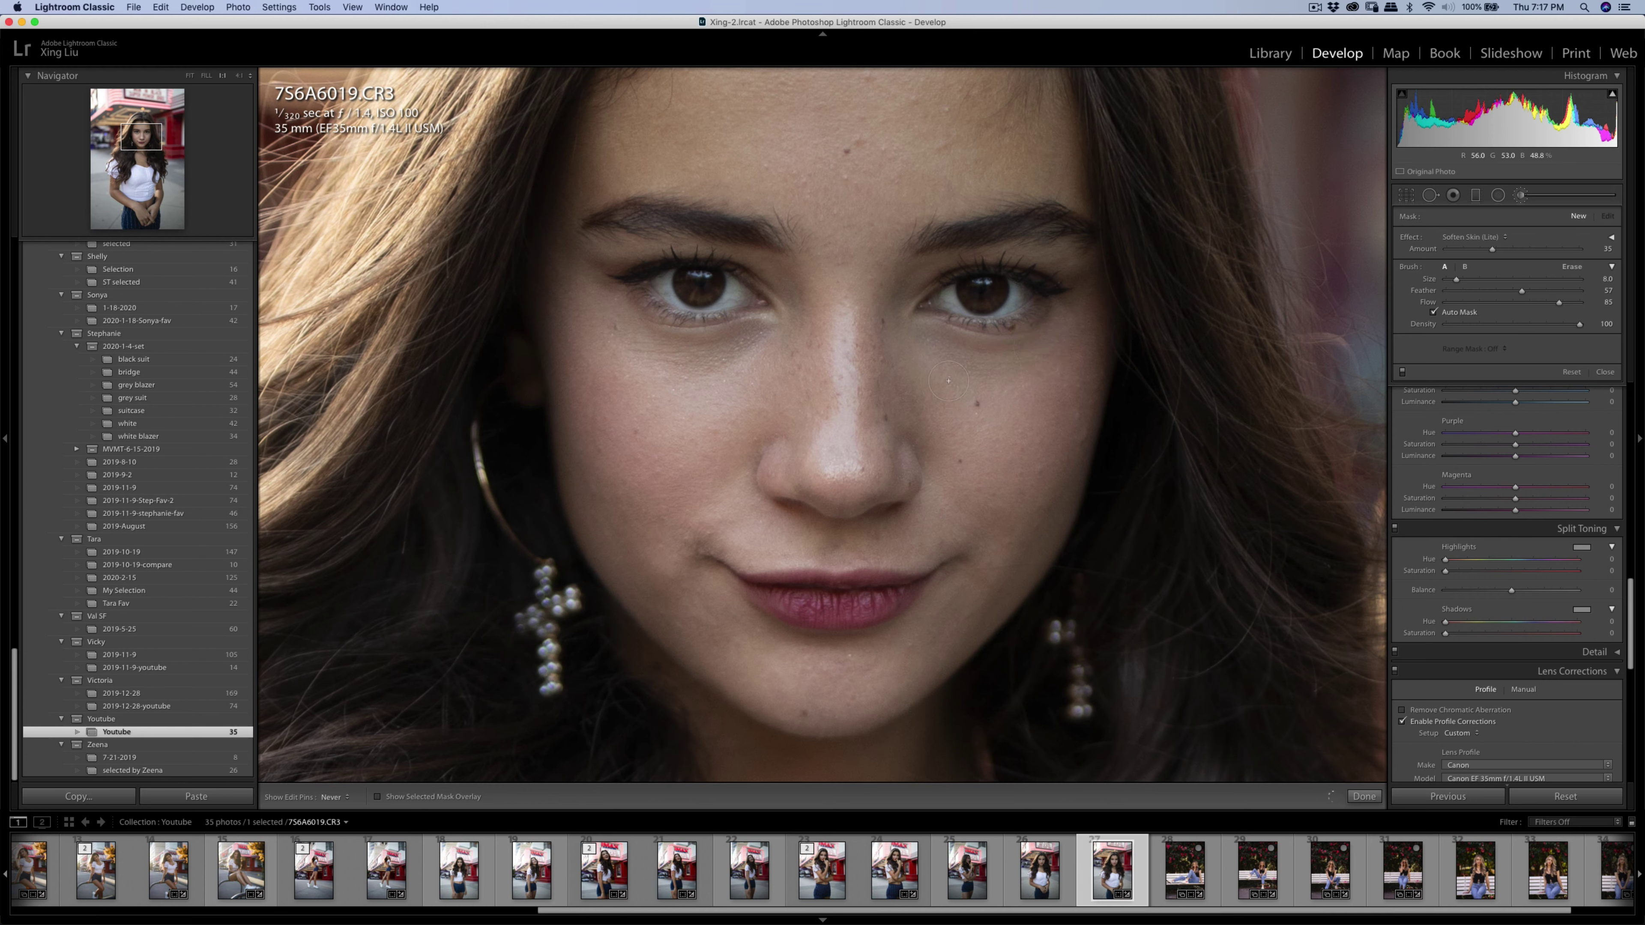
left_click(970, 459)
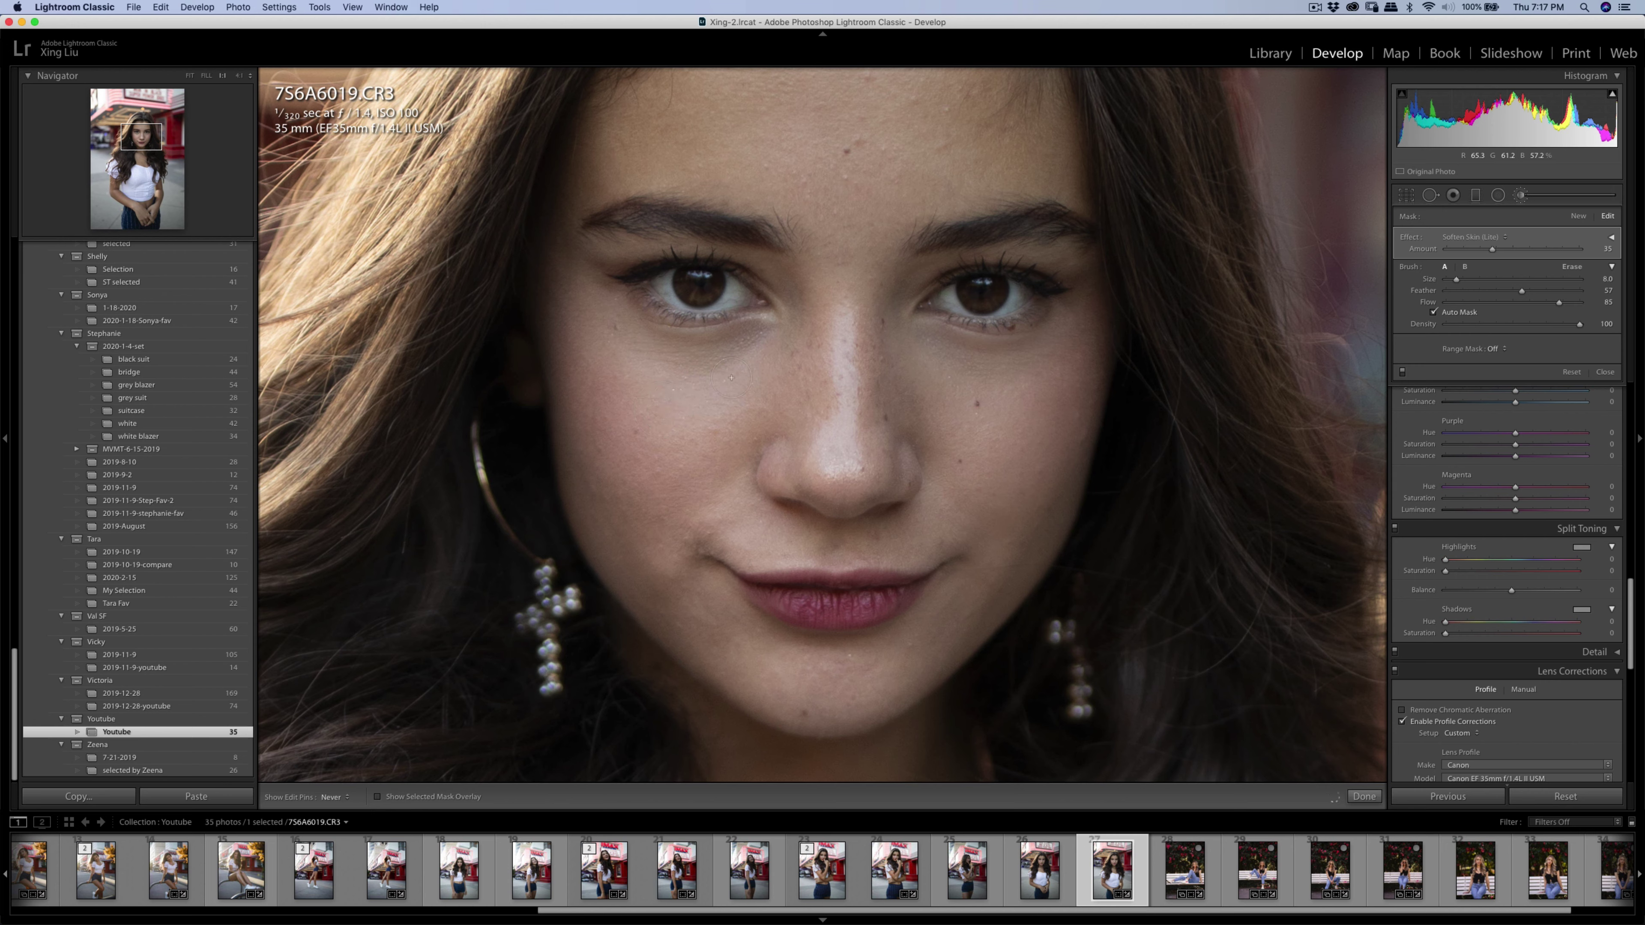
Heal the under-eye area on the hoop earring side with Spot Removal strokes, sampling clean skin from the cheek just below.
key("q")
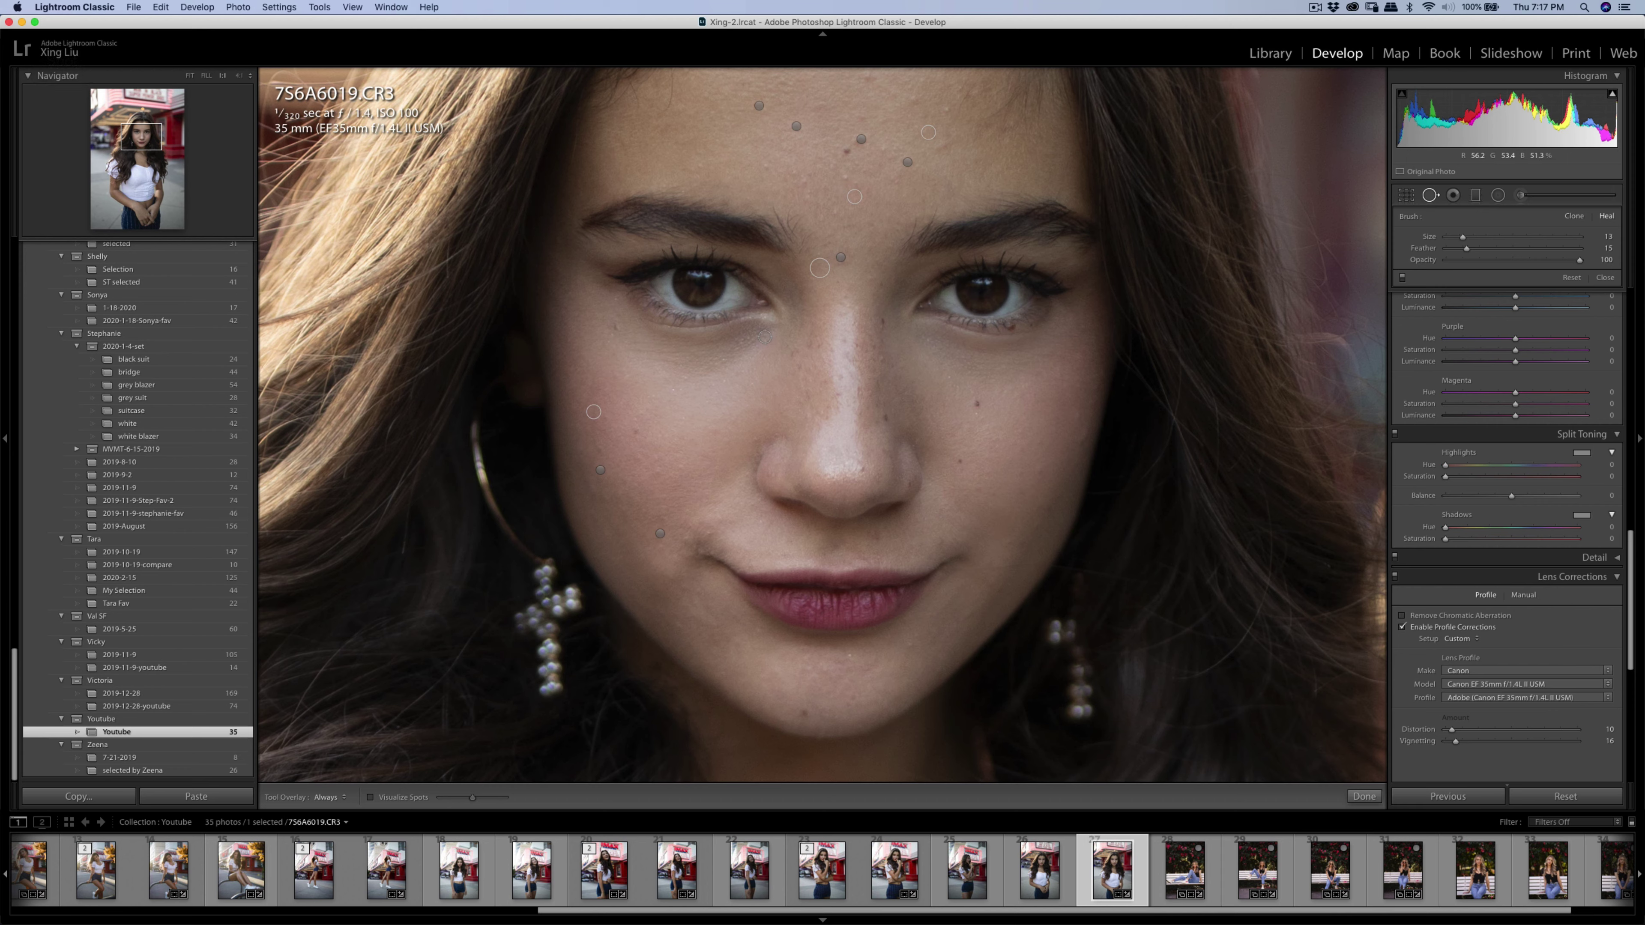
mouse_move(770, 334)
left_mouse_down()
mouse_move(718, 364)
mouse_move(617, 352)
mouse_move(724, 360)
mouse_move(771, 337)
mouse_move(714, 367)
mouse_move(651, 362)
mouse_move(698, 318)
mouse_move(699, 389)
left_mouse_up()
key("q")
key("q")
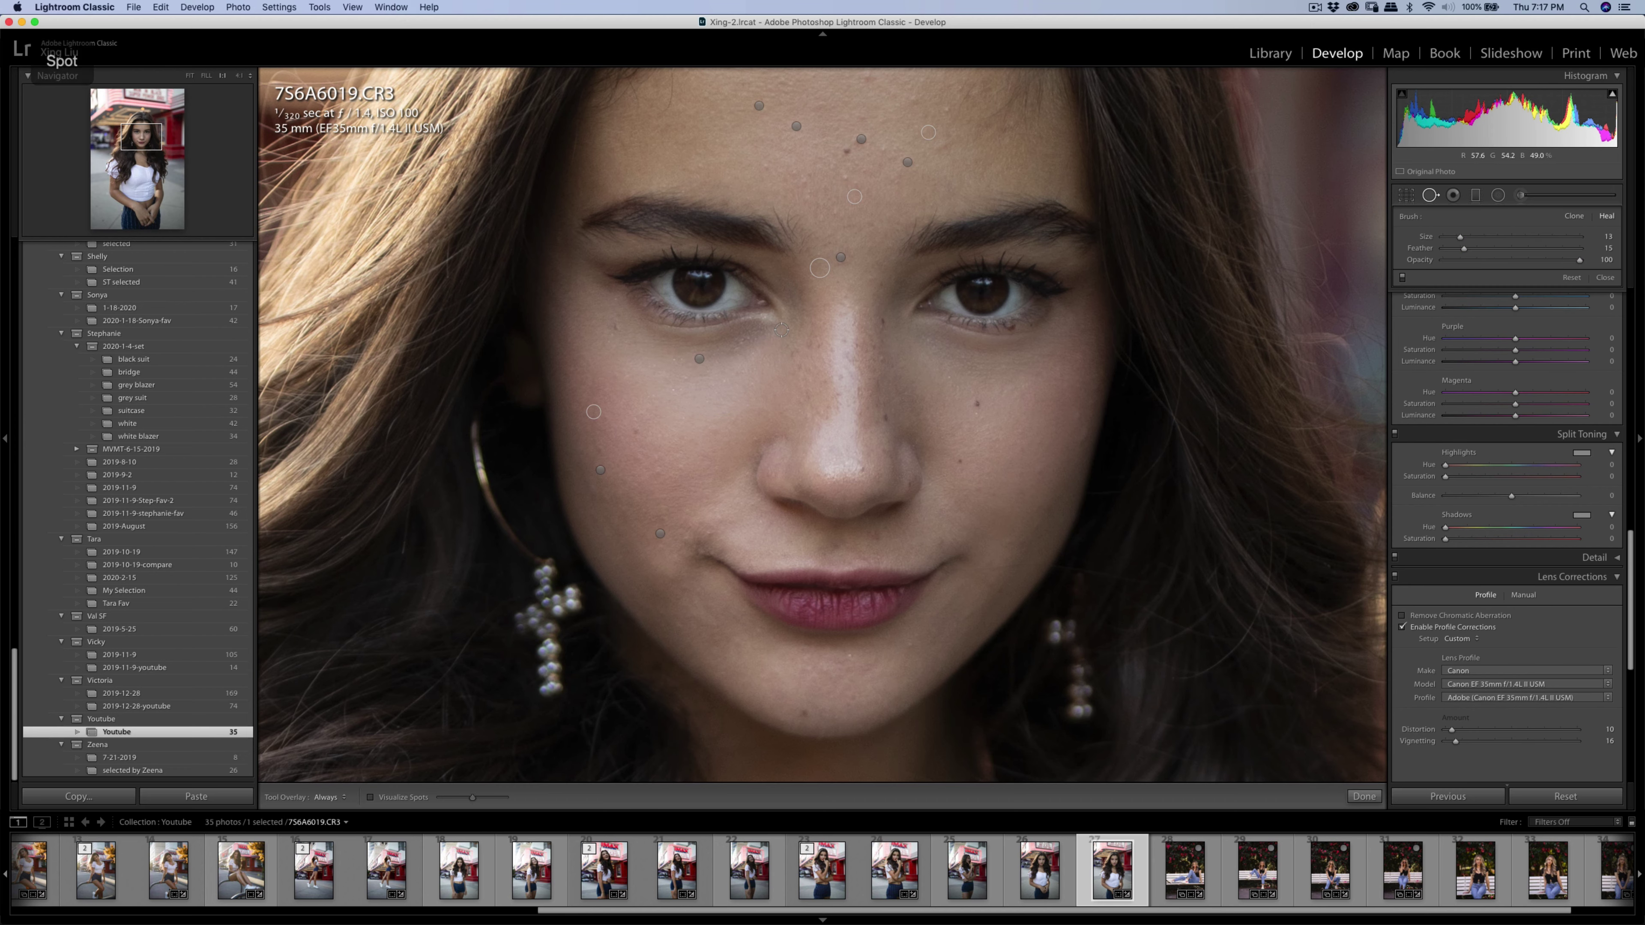
mouse_move(782, 331)
left_mouse_down()
mouse_move(629, 342)
mouse_move(763, 339)
mouse_move(654, 356)
mouse_move(713, 314)
mouse_move(701, 387)
left_mouse_up()
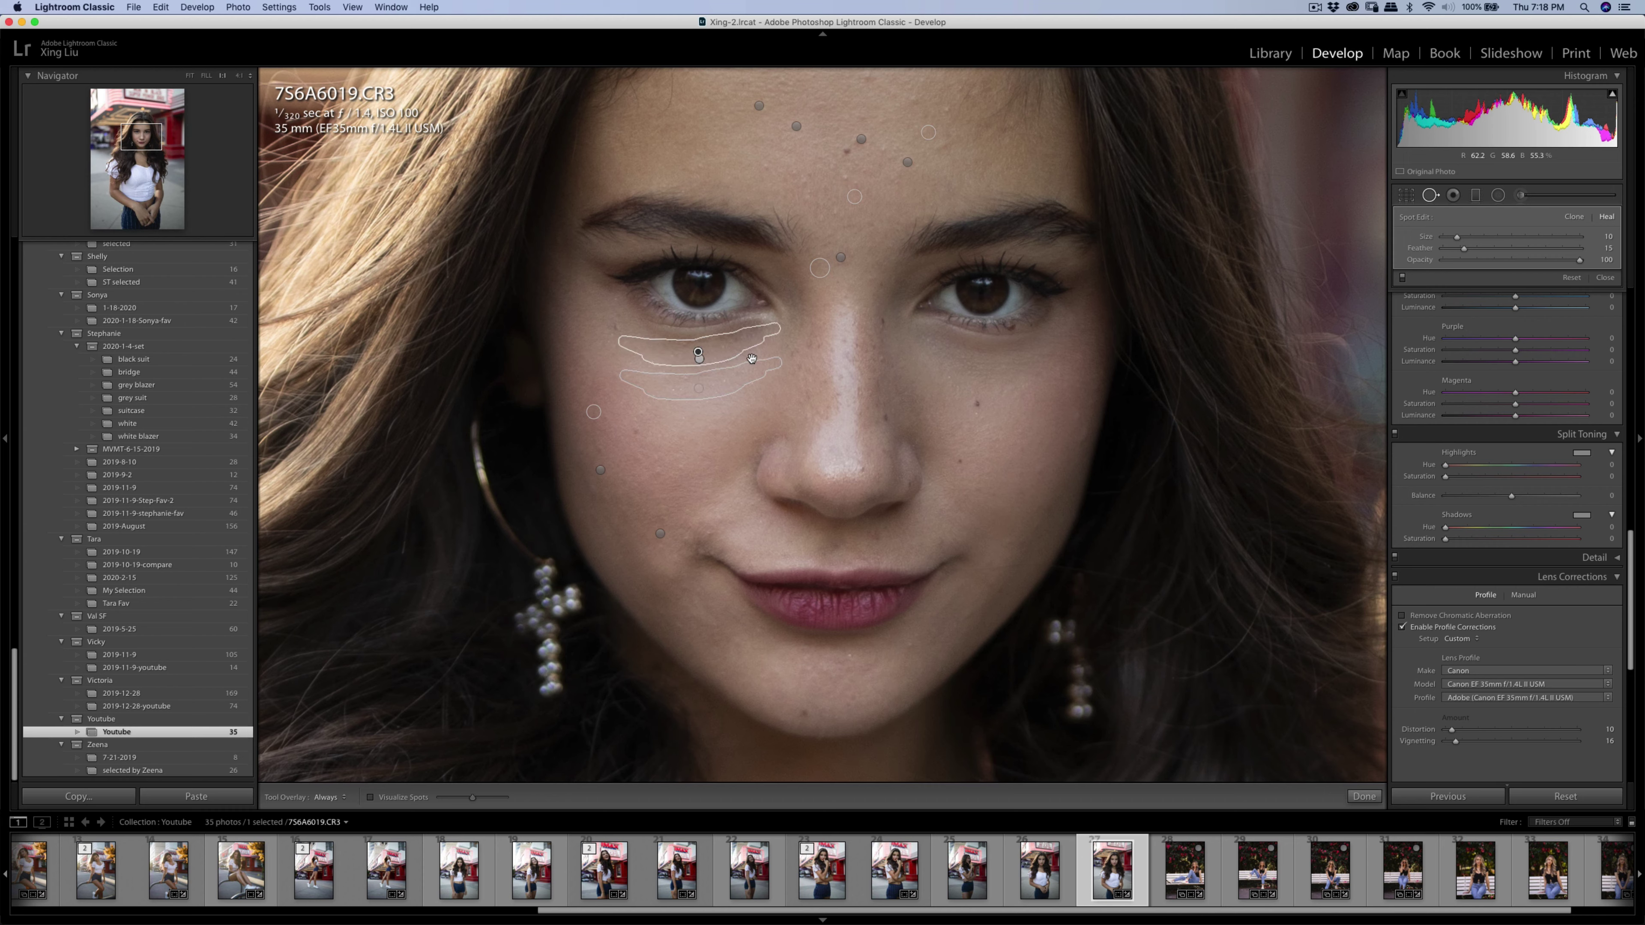
key("q")
Smooth the skin under both eyes with a Soften Skin (Lite) adjustment brush of size 3.0.
key("k")
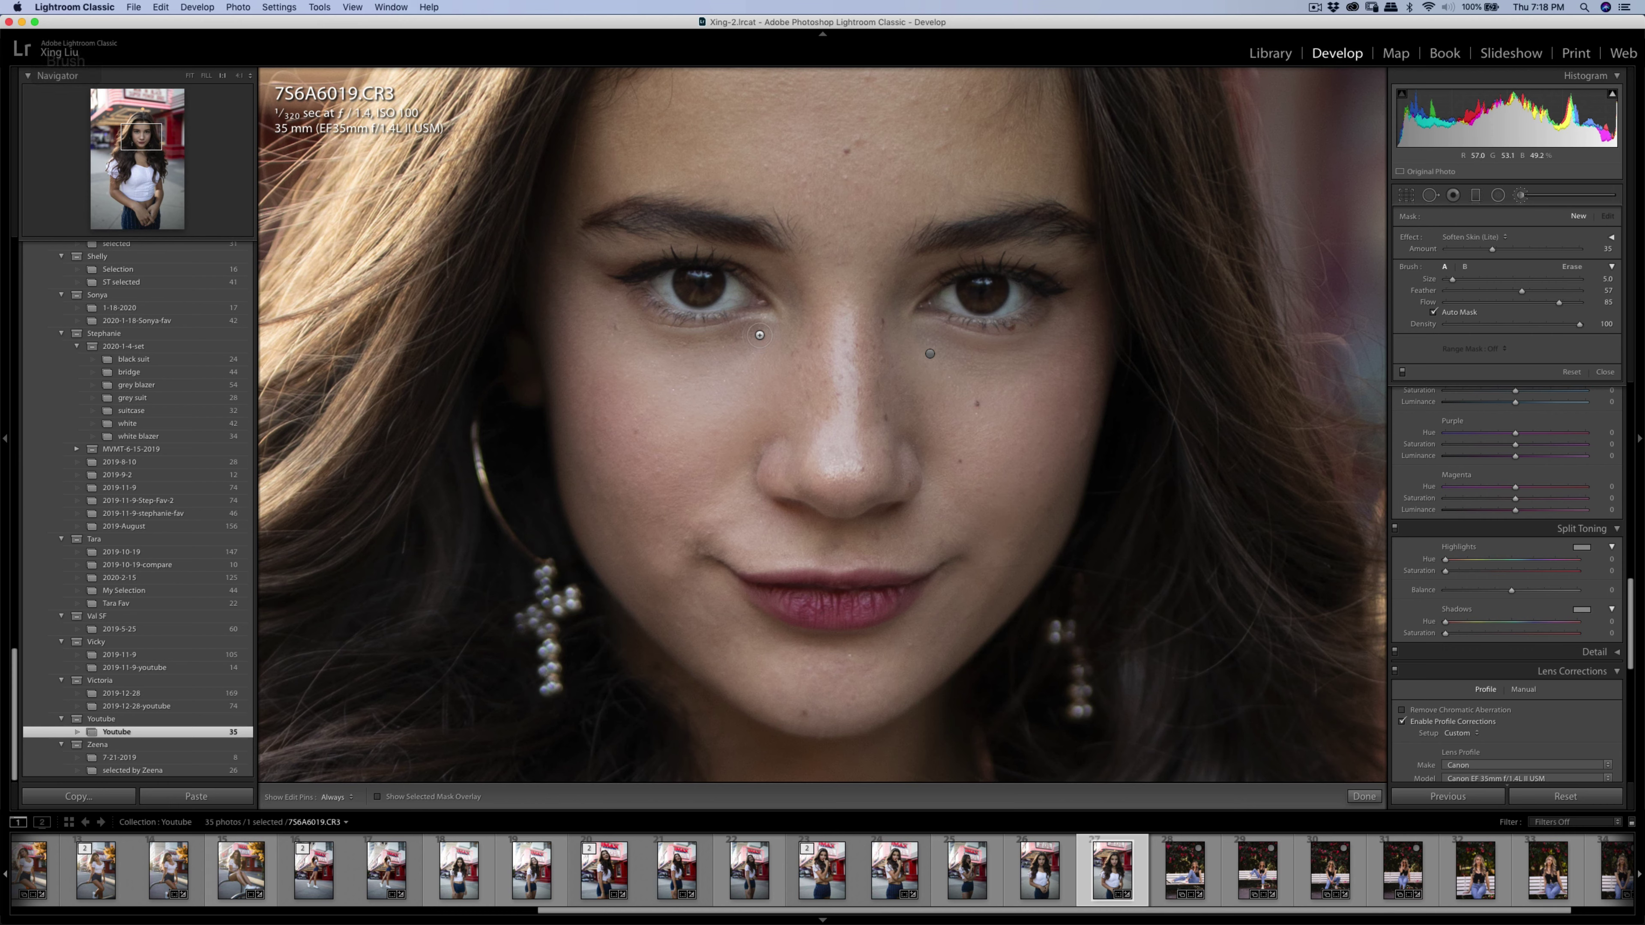
key("bracketright")
left_click_drag(755, 344, 963, 383)
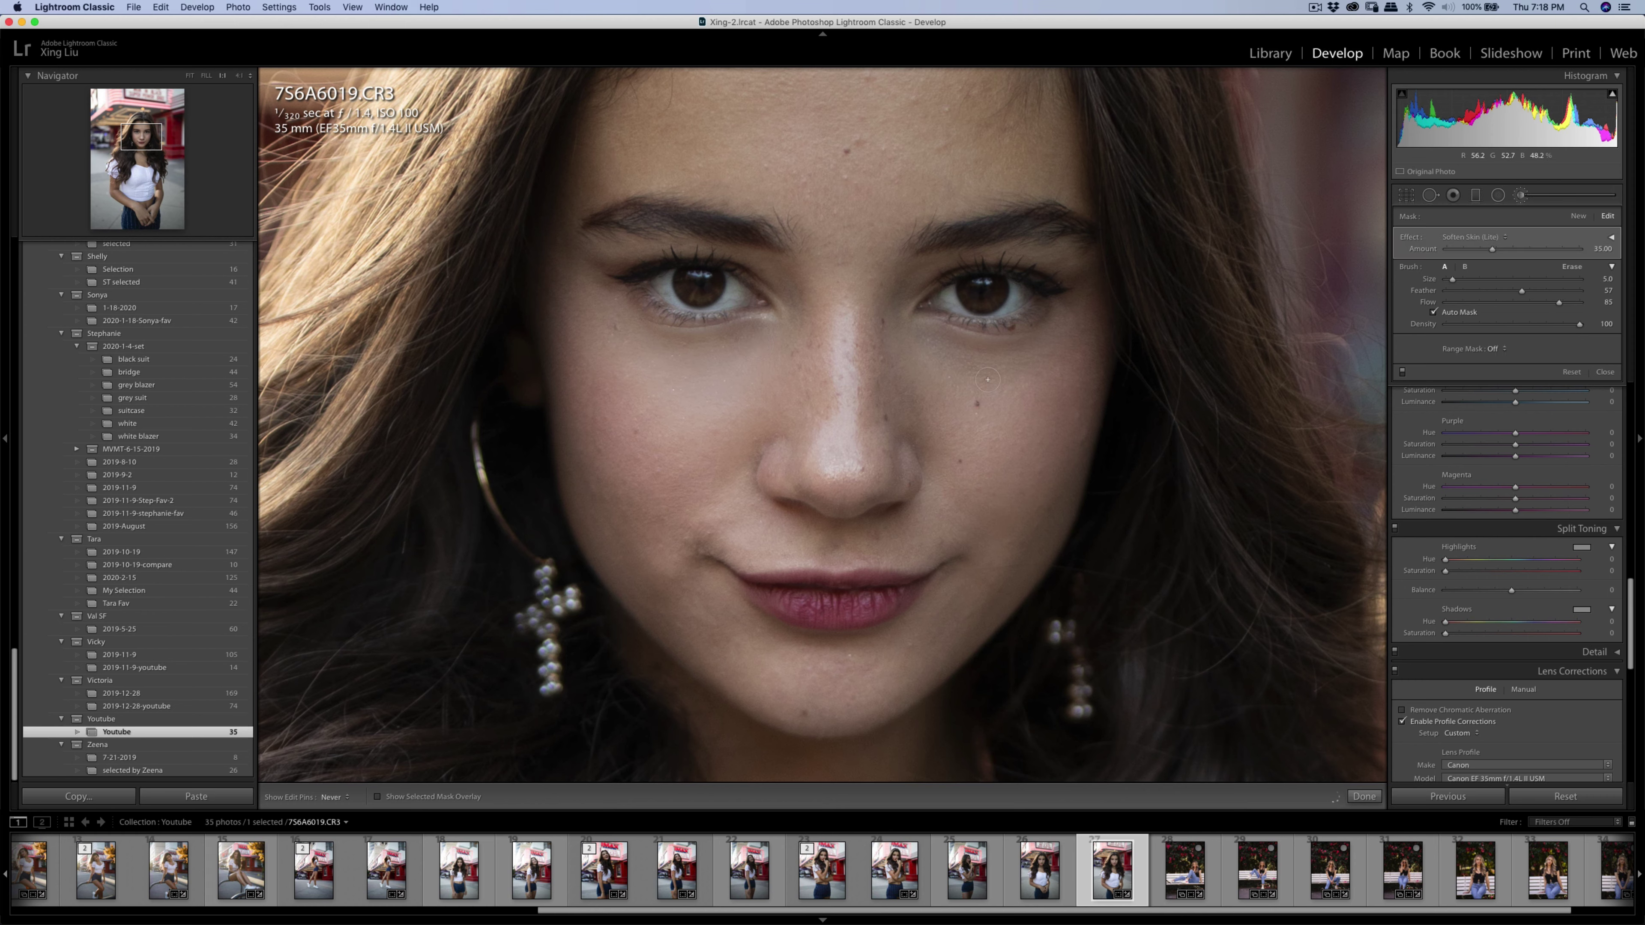
Heal the under-eye area on the side opposite the large hoop earring, sampling from the cheek below, and close Spot Removal.
key("q")
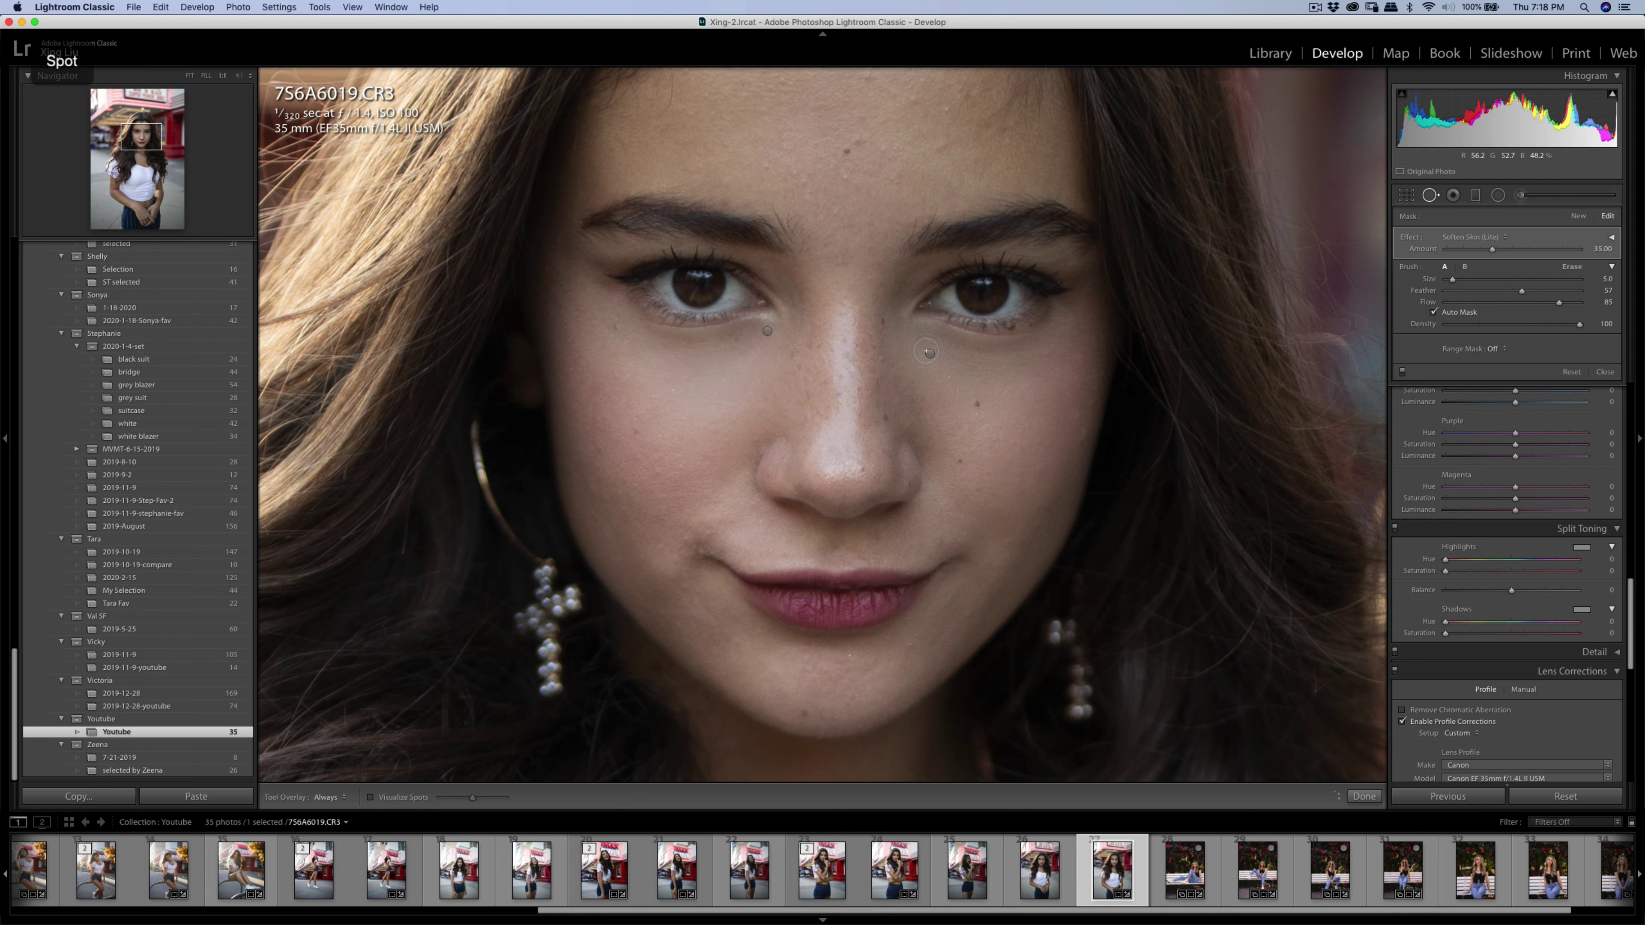
mouse_move(915, 337)
left_mouse_down()
mouse_move(1001, 366)
mouse_move(1057, 344)
mouse_move(1001, 361)
mouse_move(922, 341)
left_mouse_up()
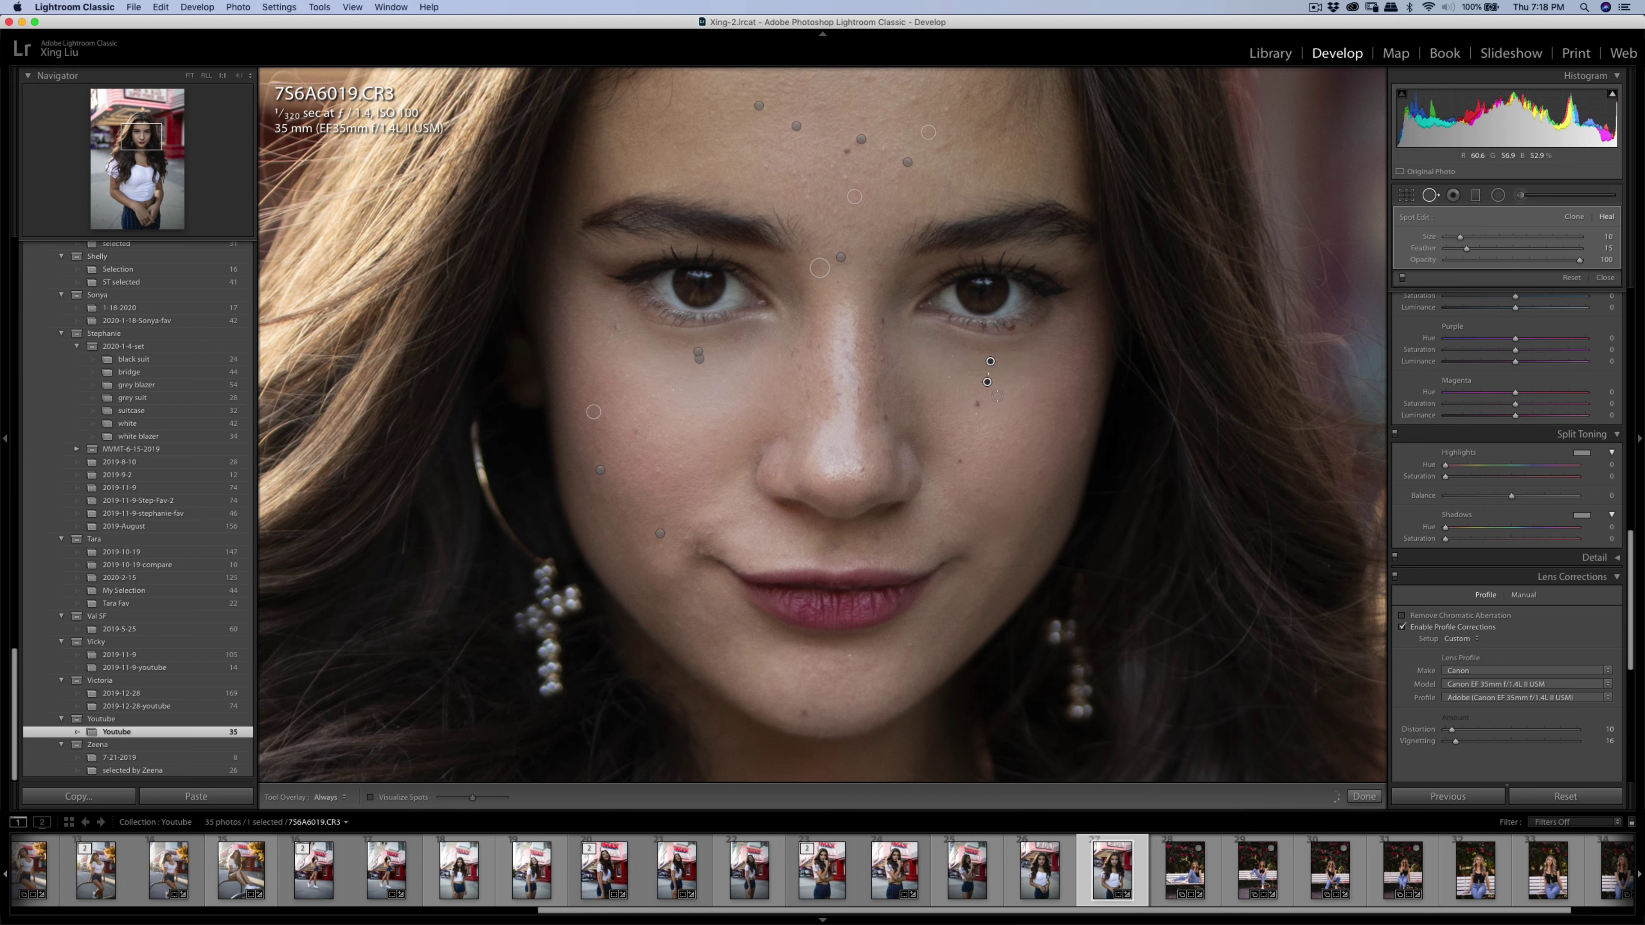
key("q")
key("q")
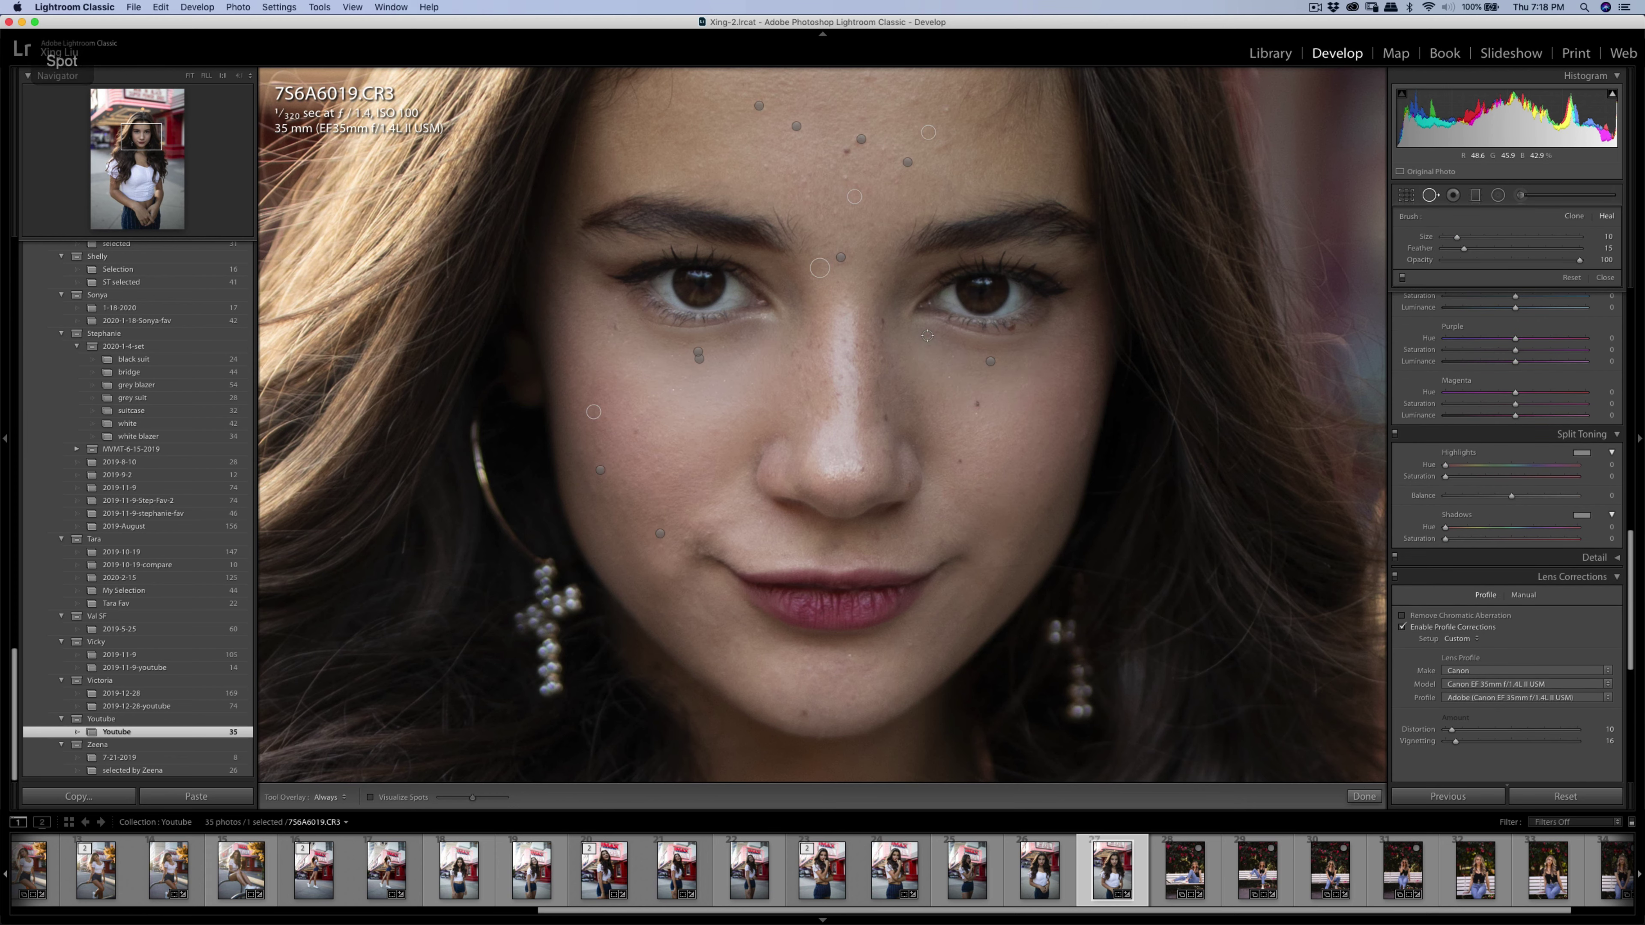
mouse_move(927, 336)
left_mouse_down()
mouse_move(1057, 336)
mouse_move(972, 353)
mouse_move(923, 338)
left_mouse_up()
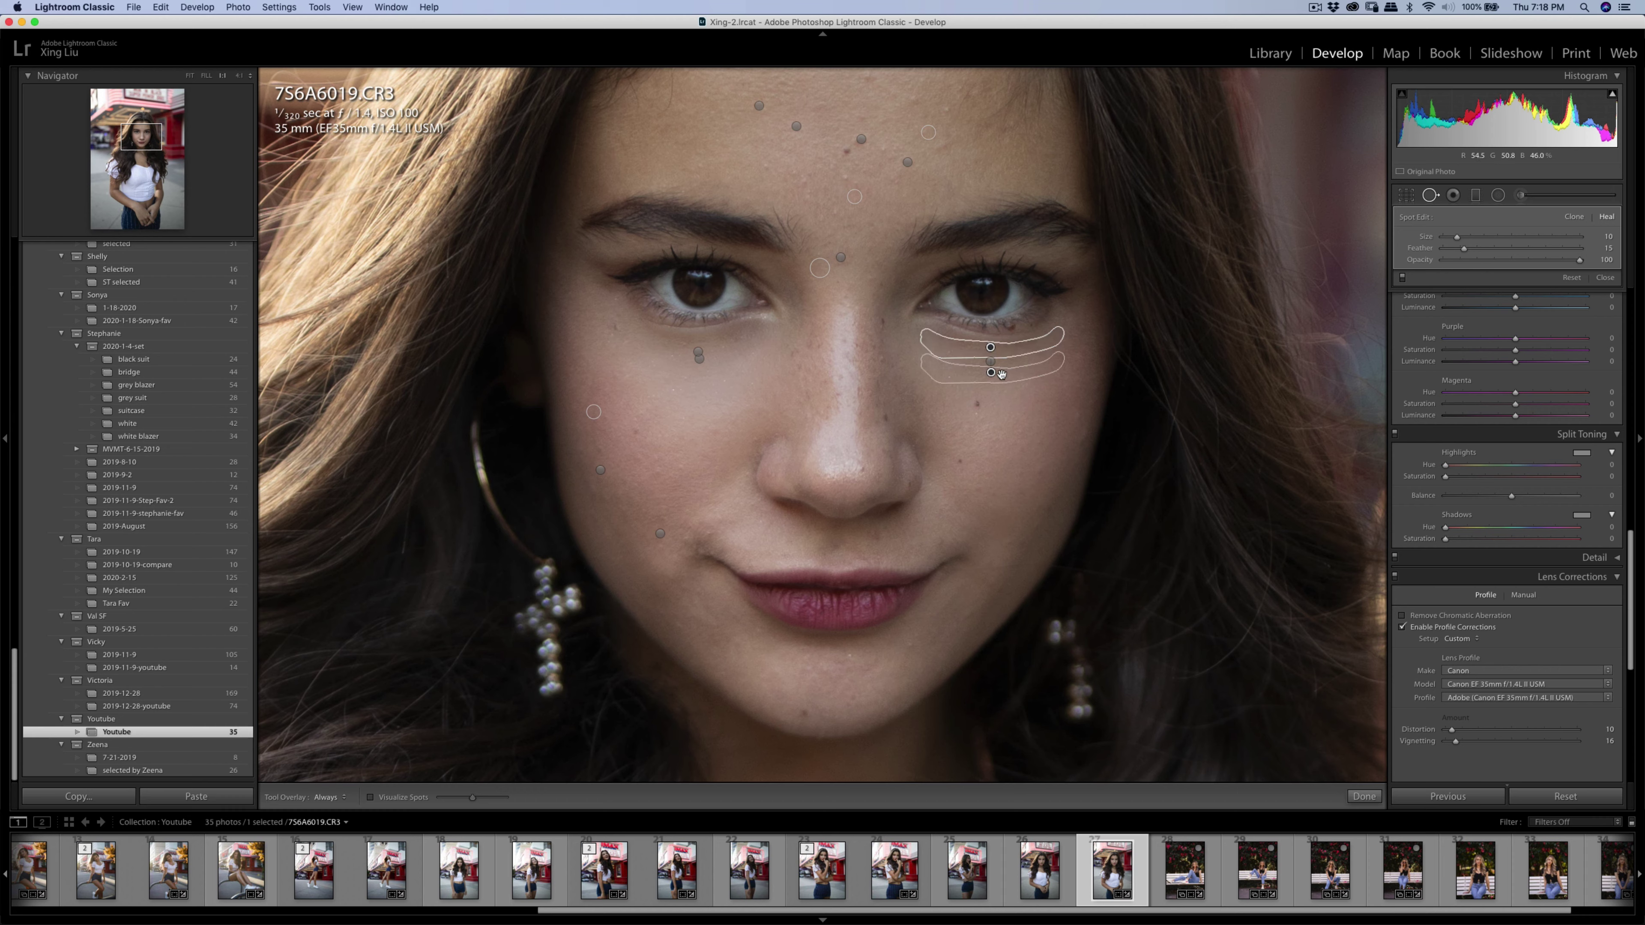
key("q")
Add another Soften Skin (Lite) pass at size 3.0 over the healed skin beneath both eyes, hiding the edit pins while painting.
key("k")
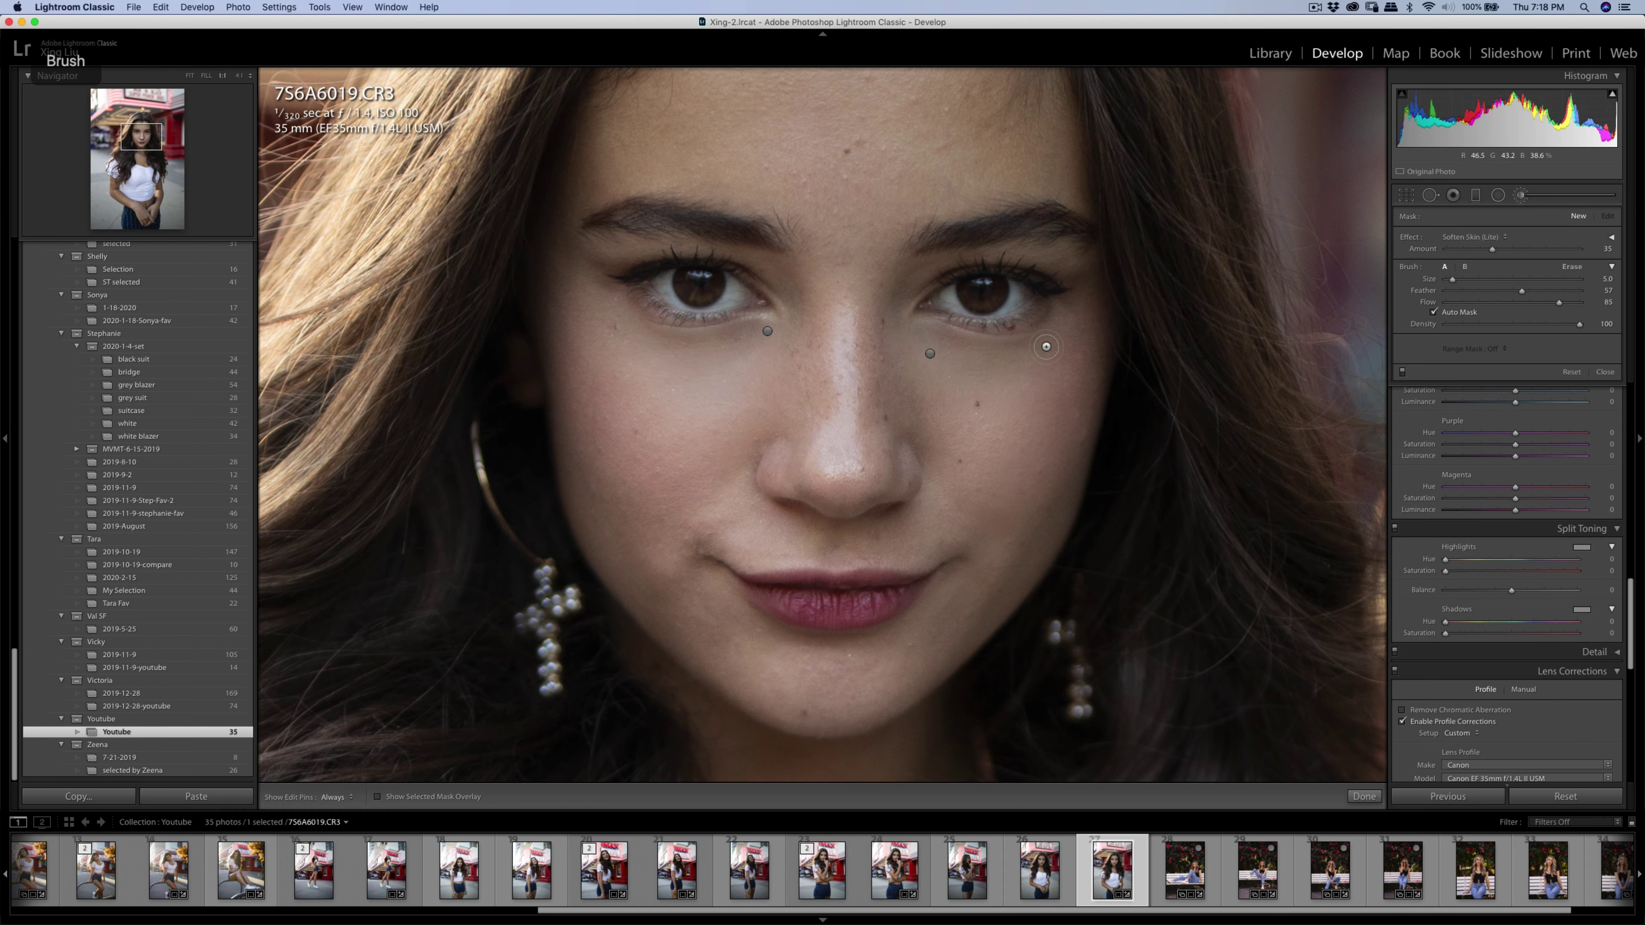
key("h")
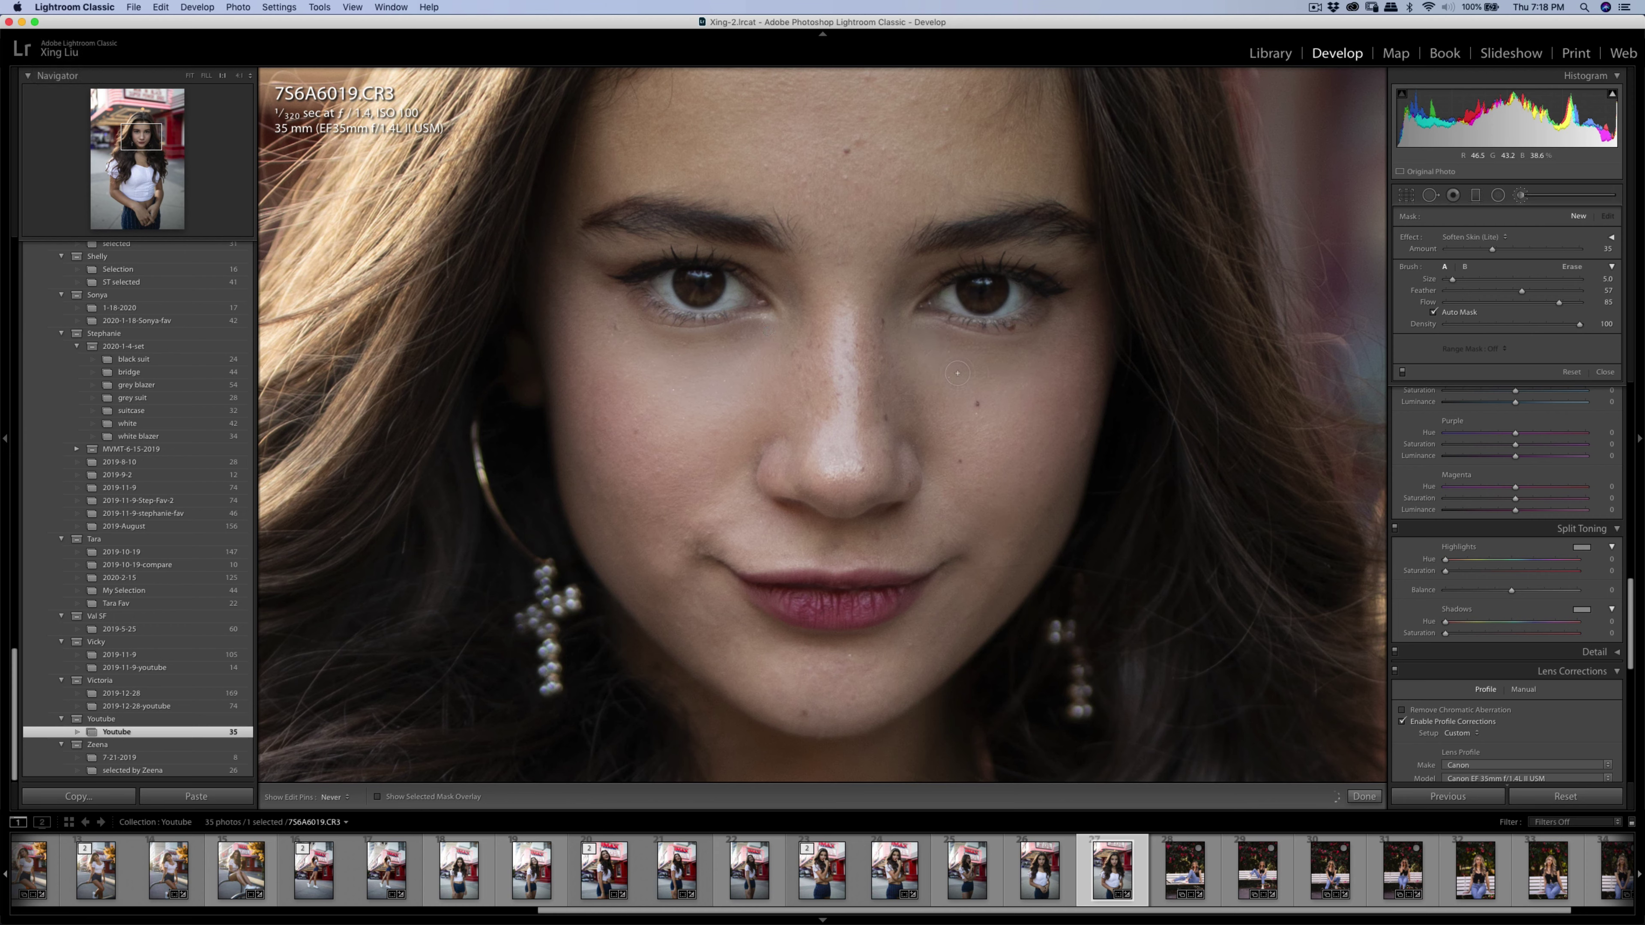
key("h")
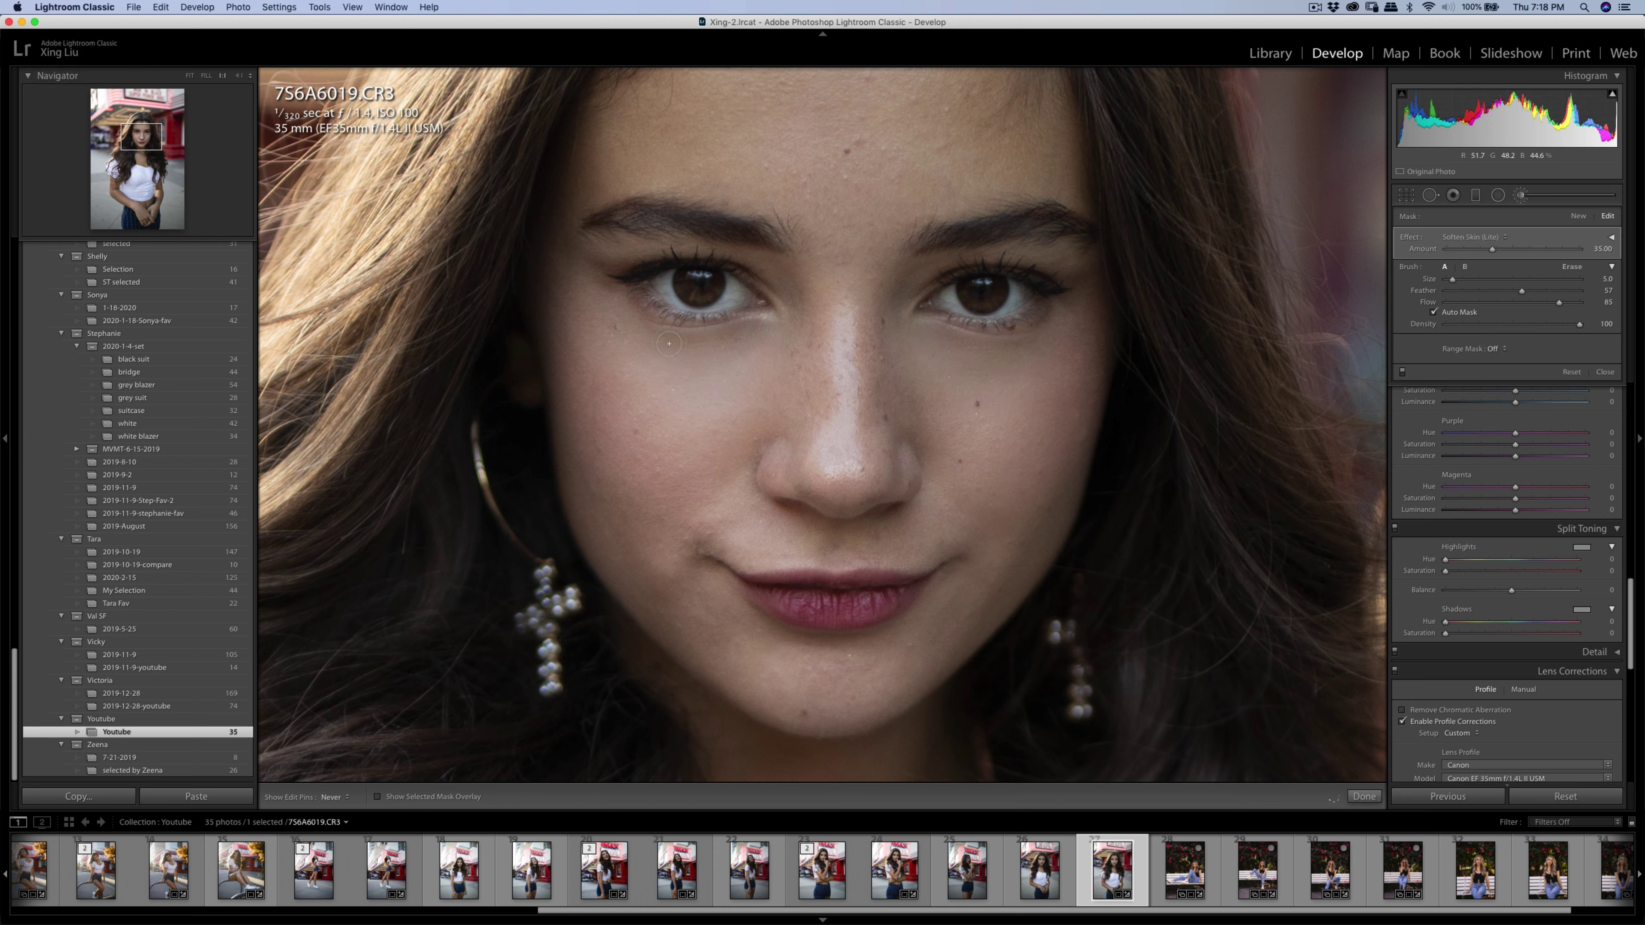
Heal the remaining line directly beneath the eye on the hoop earring side with one more stroke and close Spot Removal.
key("q")
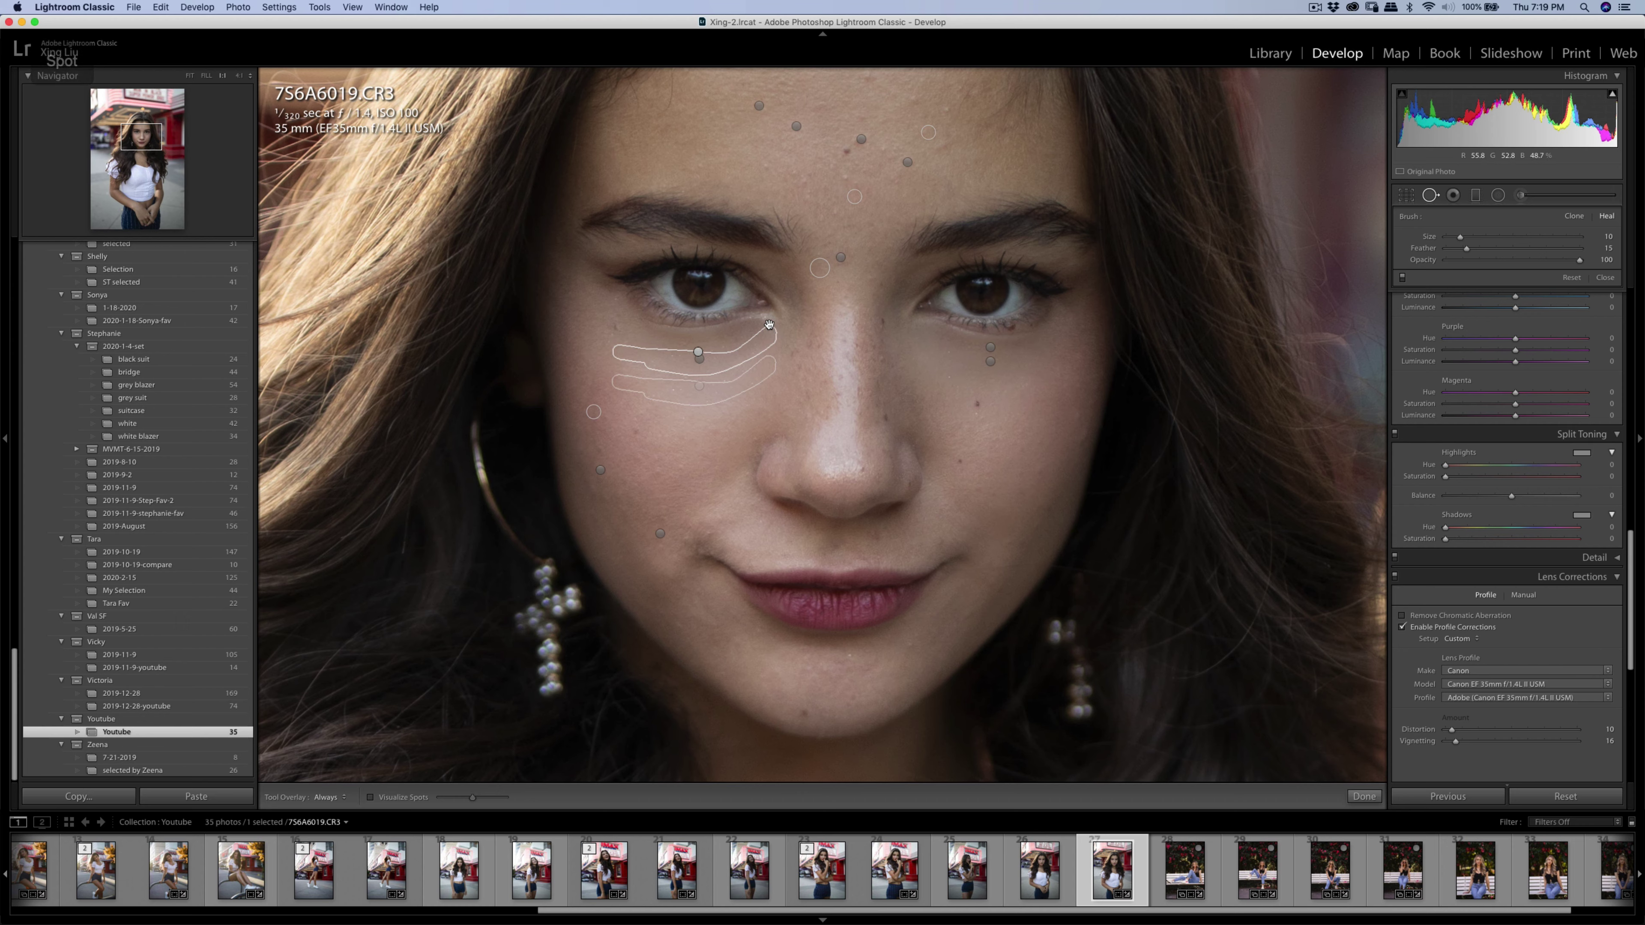
mouse_move(769, 323)
left_mouse_down()
mouse_move(672, 343)
mouse_move(628, 325)
mouse_move(664, 345)
mouse_move(761, 330)
mouse_move(700, 344)
left_mouse_up()
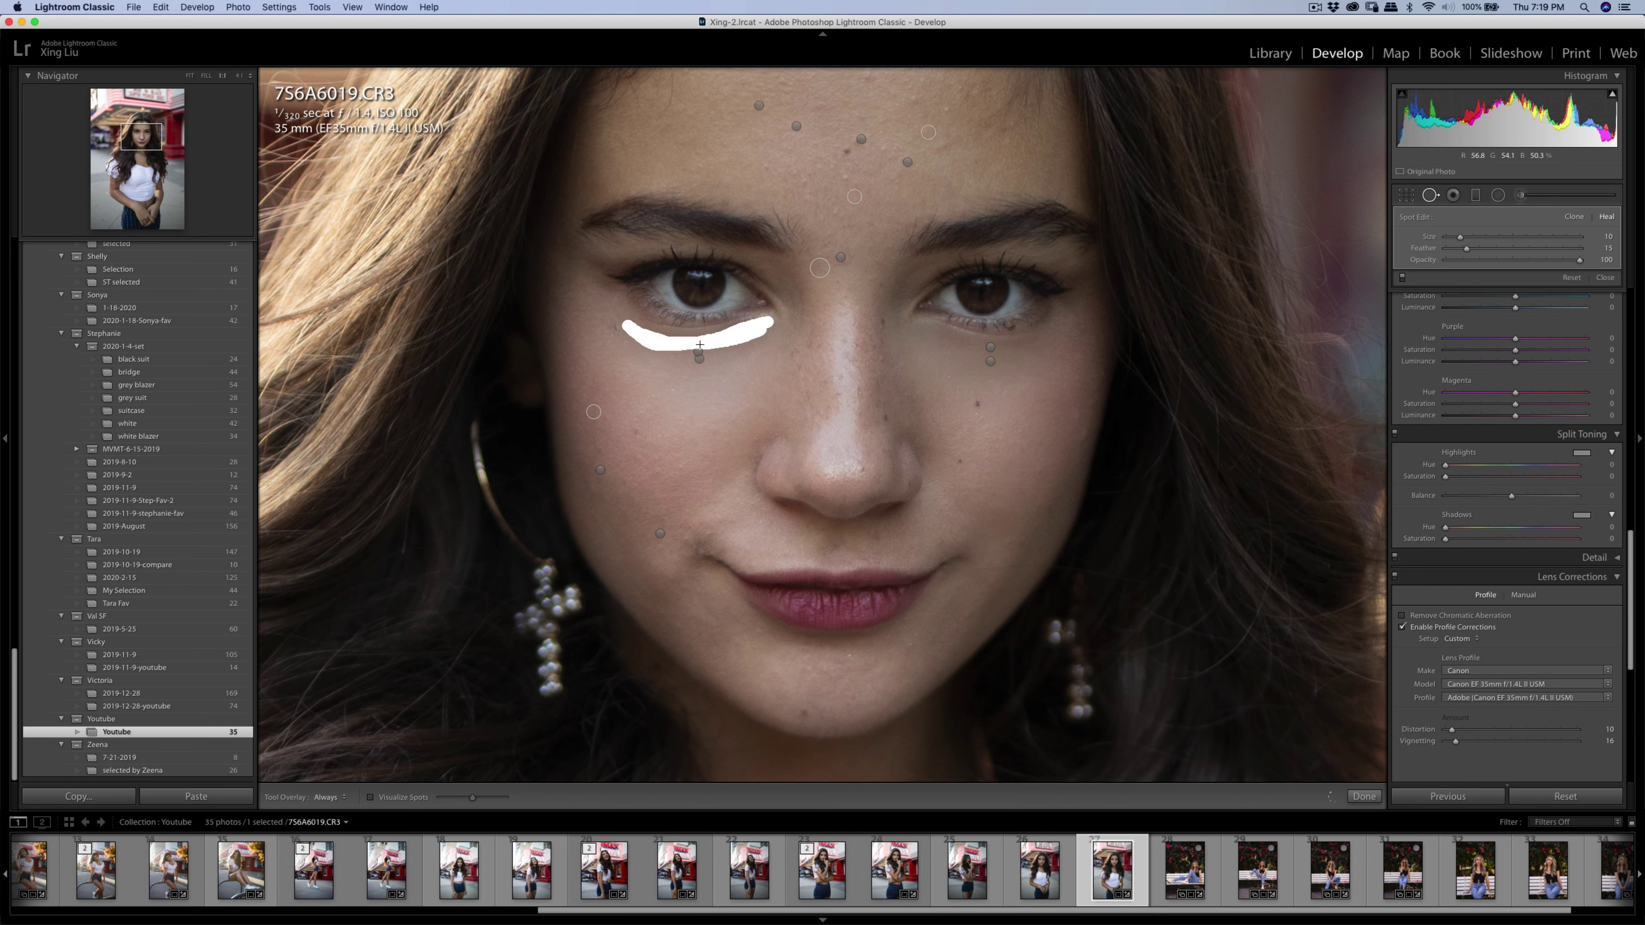
left_click_drag(680, 350, 703, 350)
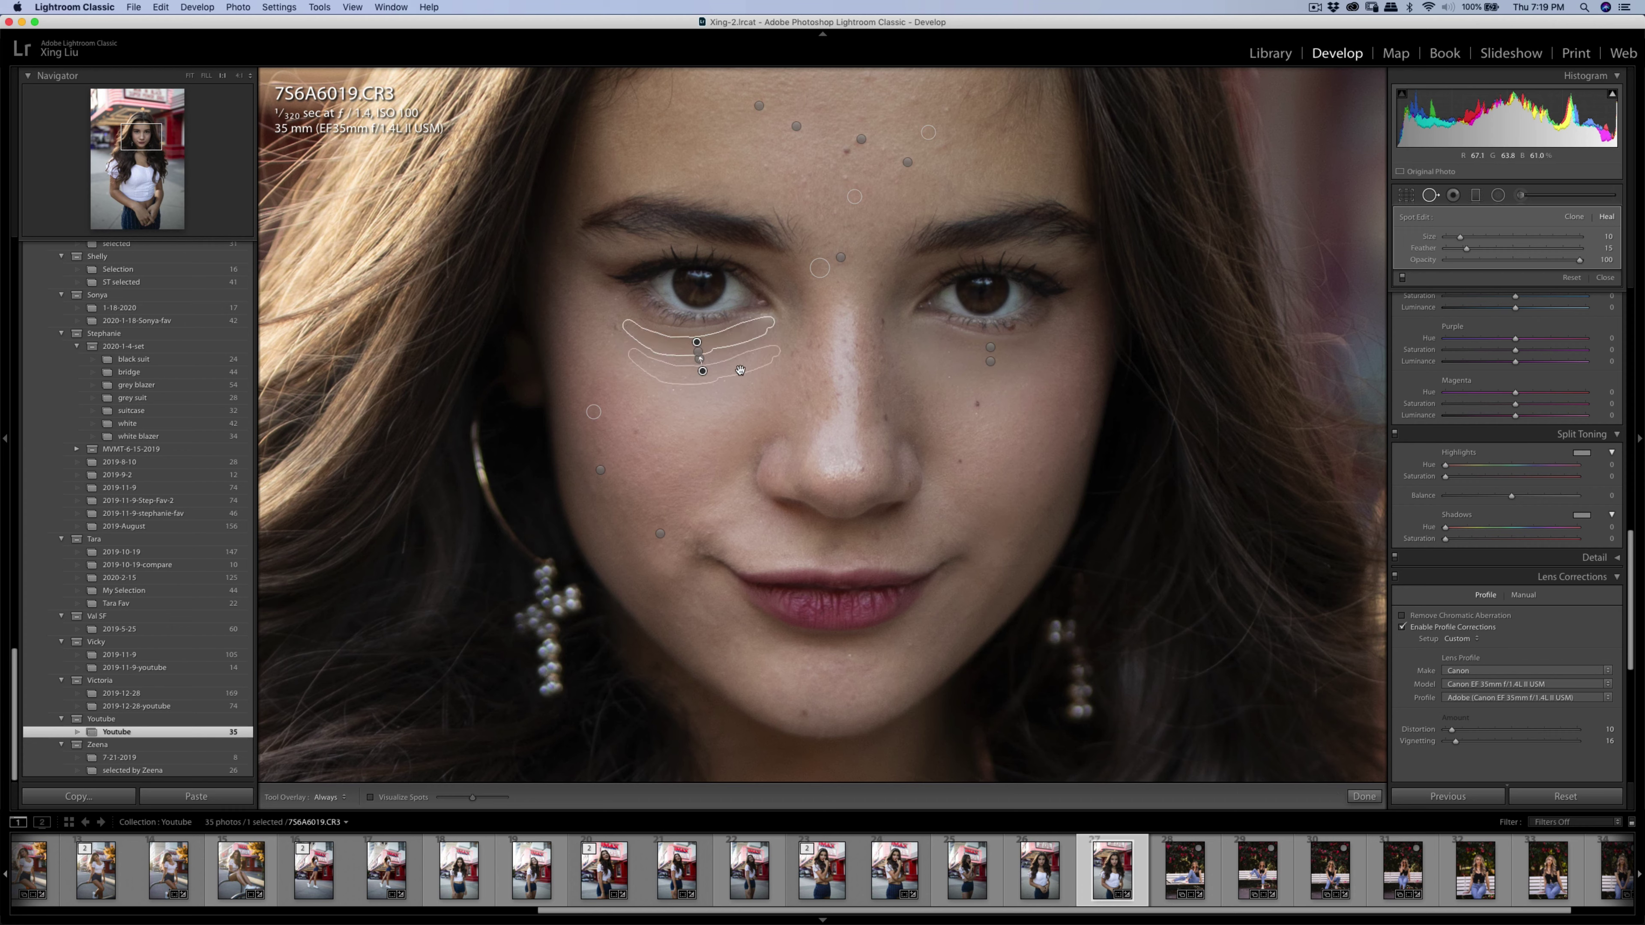
key("q")
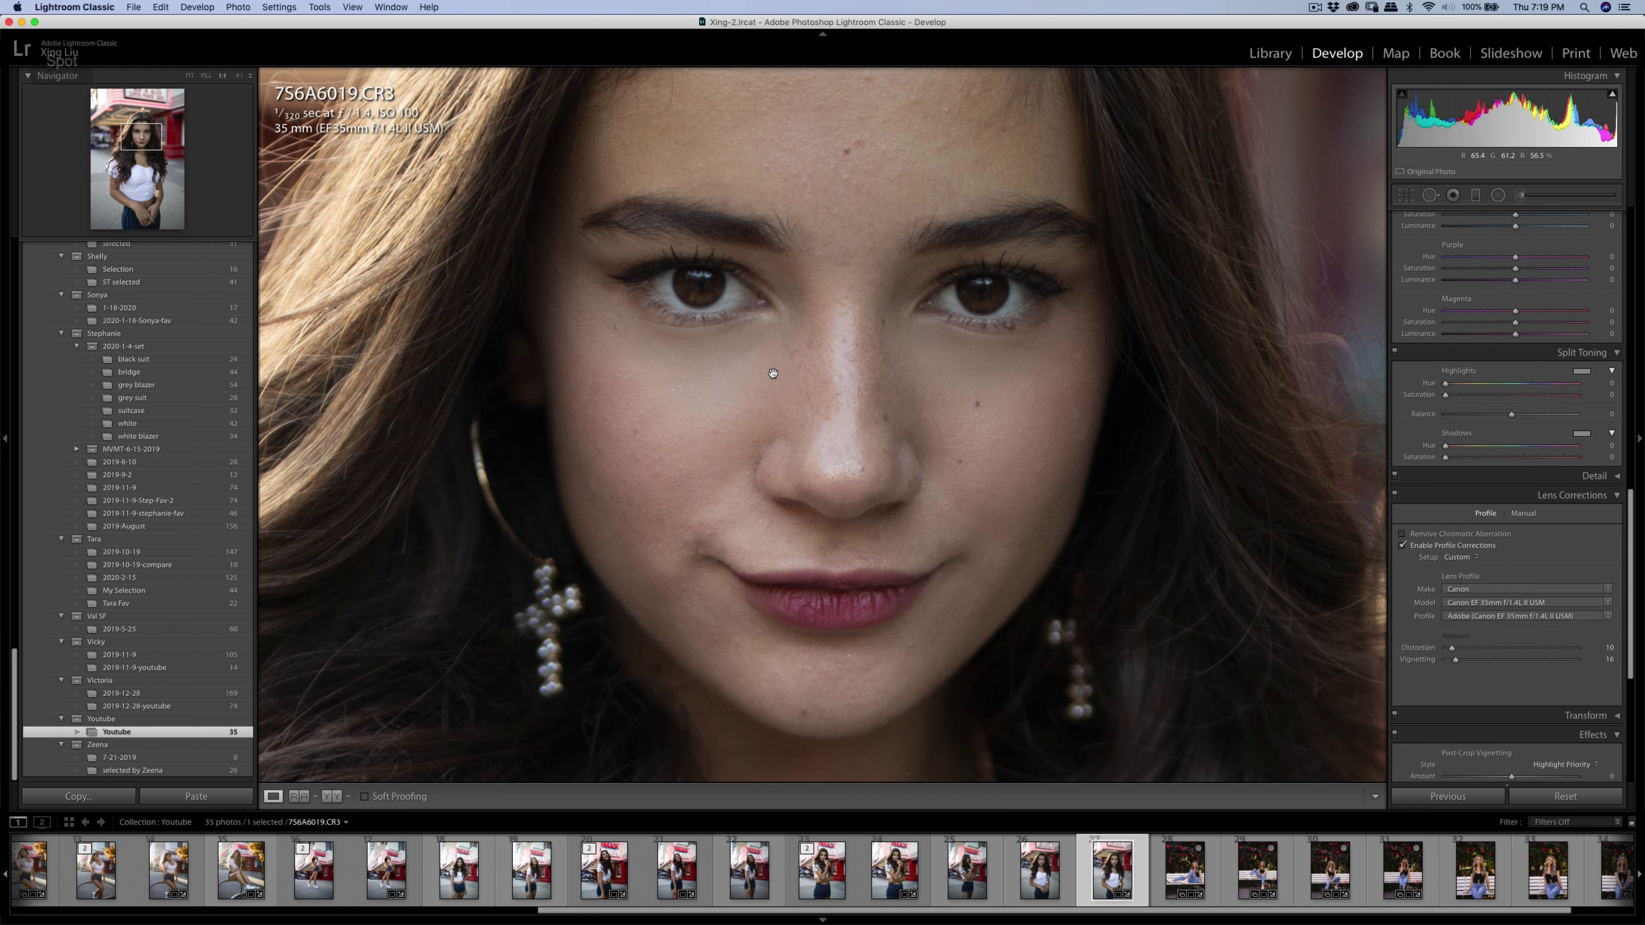
View the whole photo and paint a Shadows adjustment brush of size 10.0 over her face with the edit pins hidden.
left_click(843, 387)
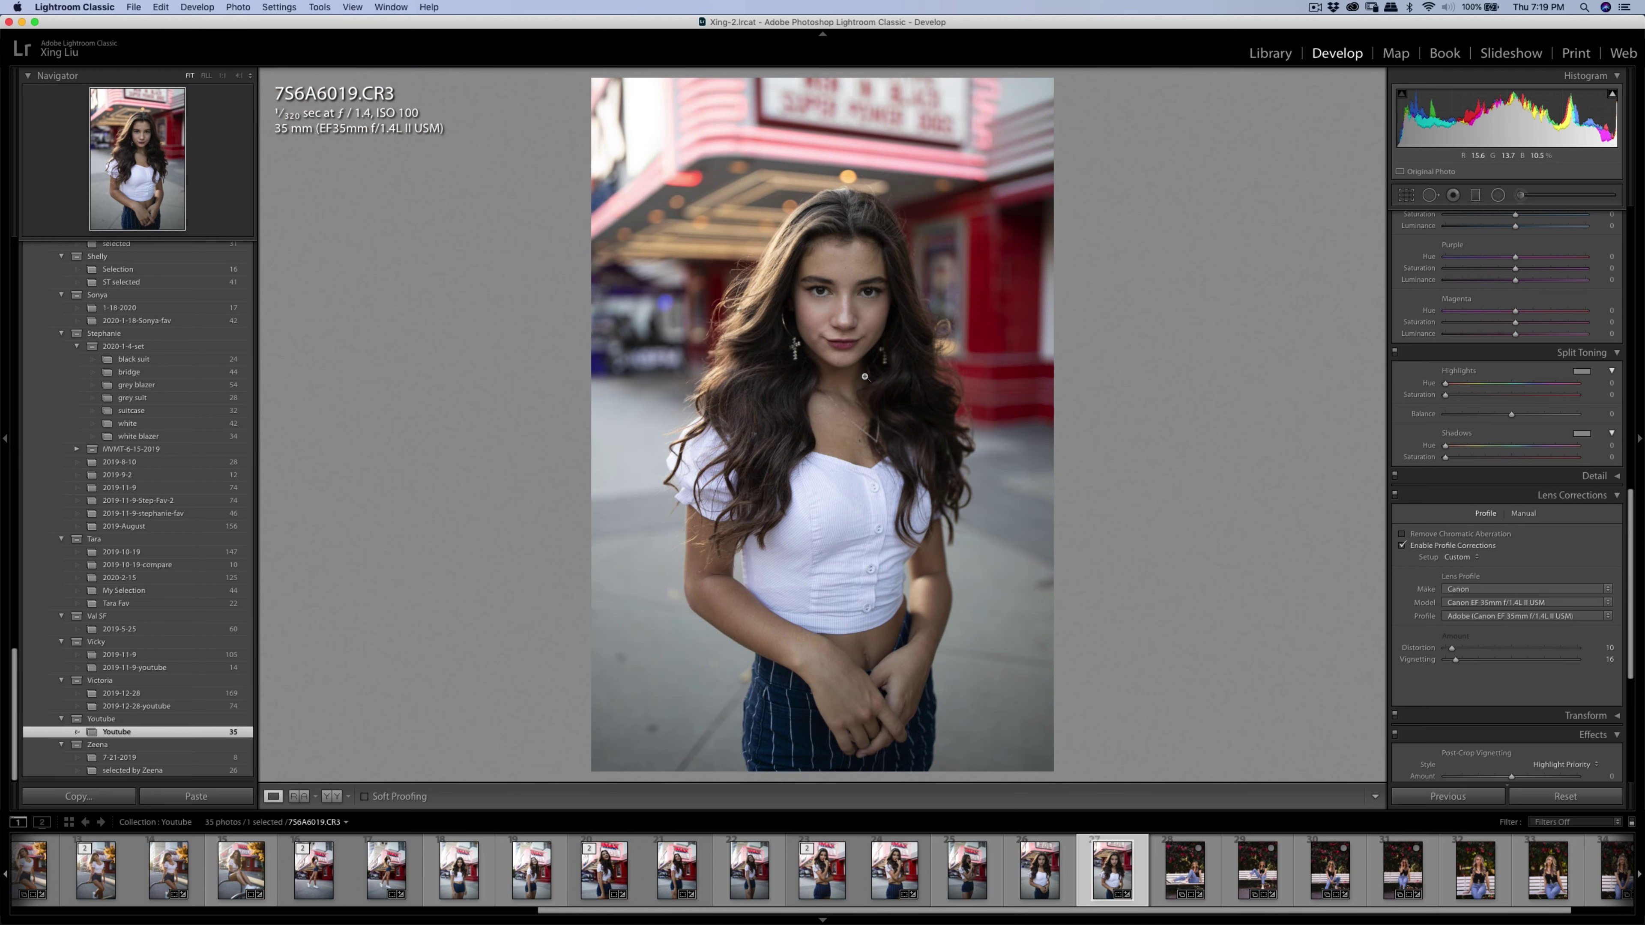
scroll(1554, 324, "up", 5)
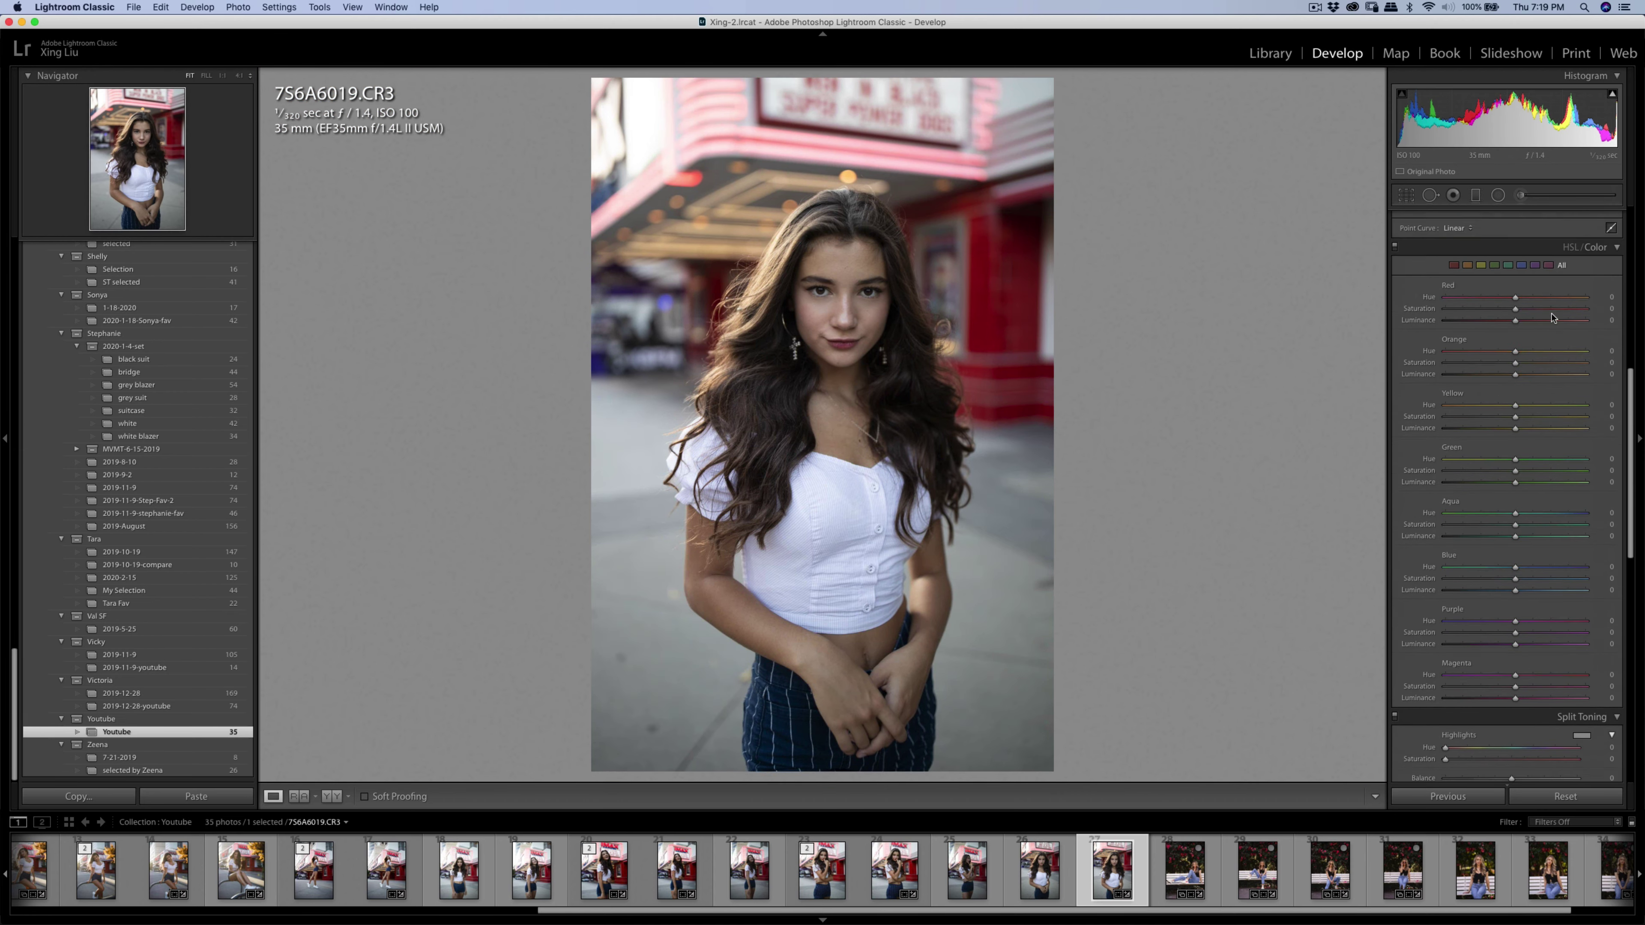
scroll(1552, 317, "up", 6)
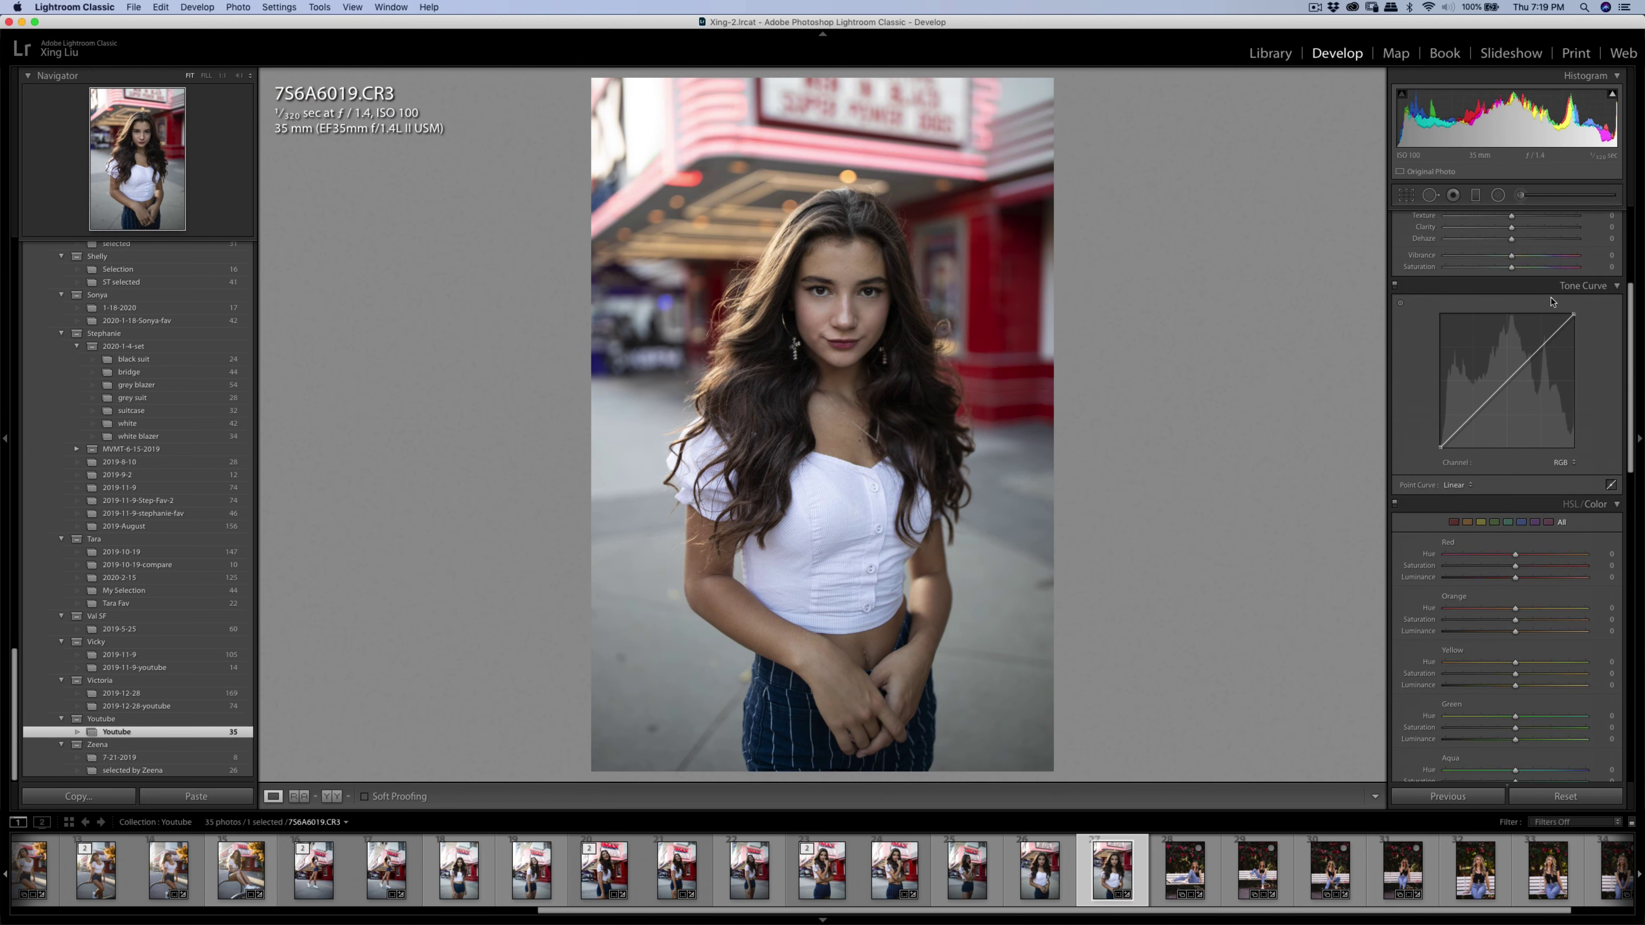
left_click(1521, 198)
left_click(1498, 239)
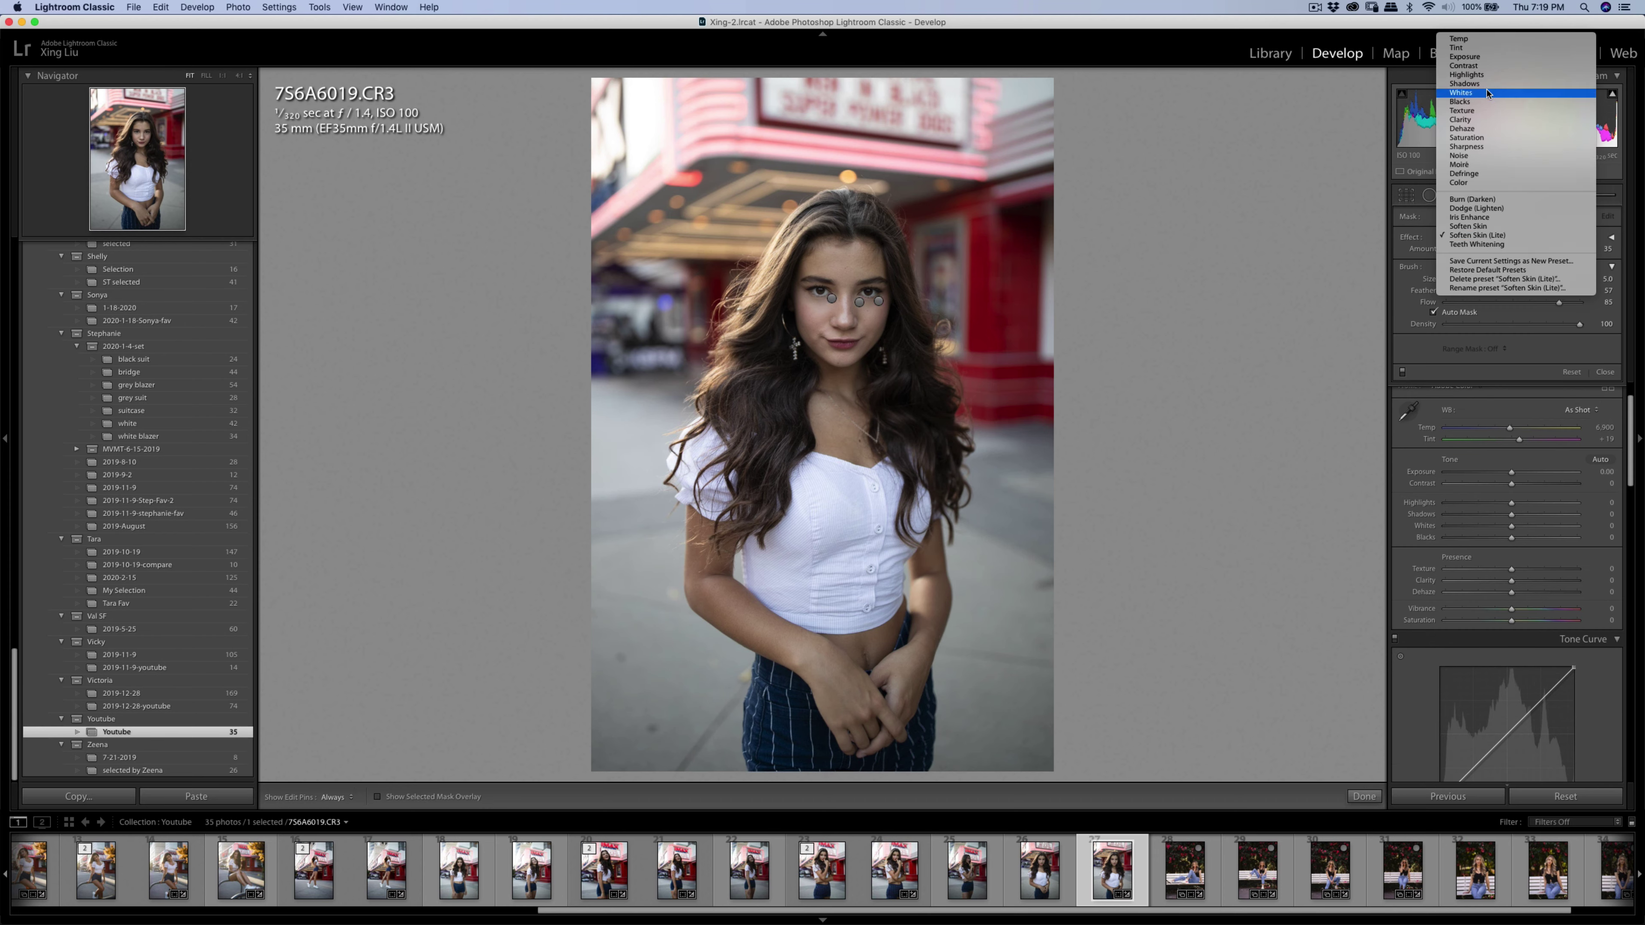
left_click(1465, 83)
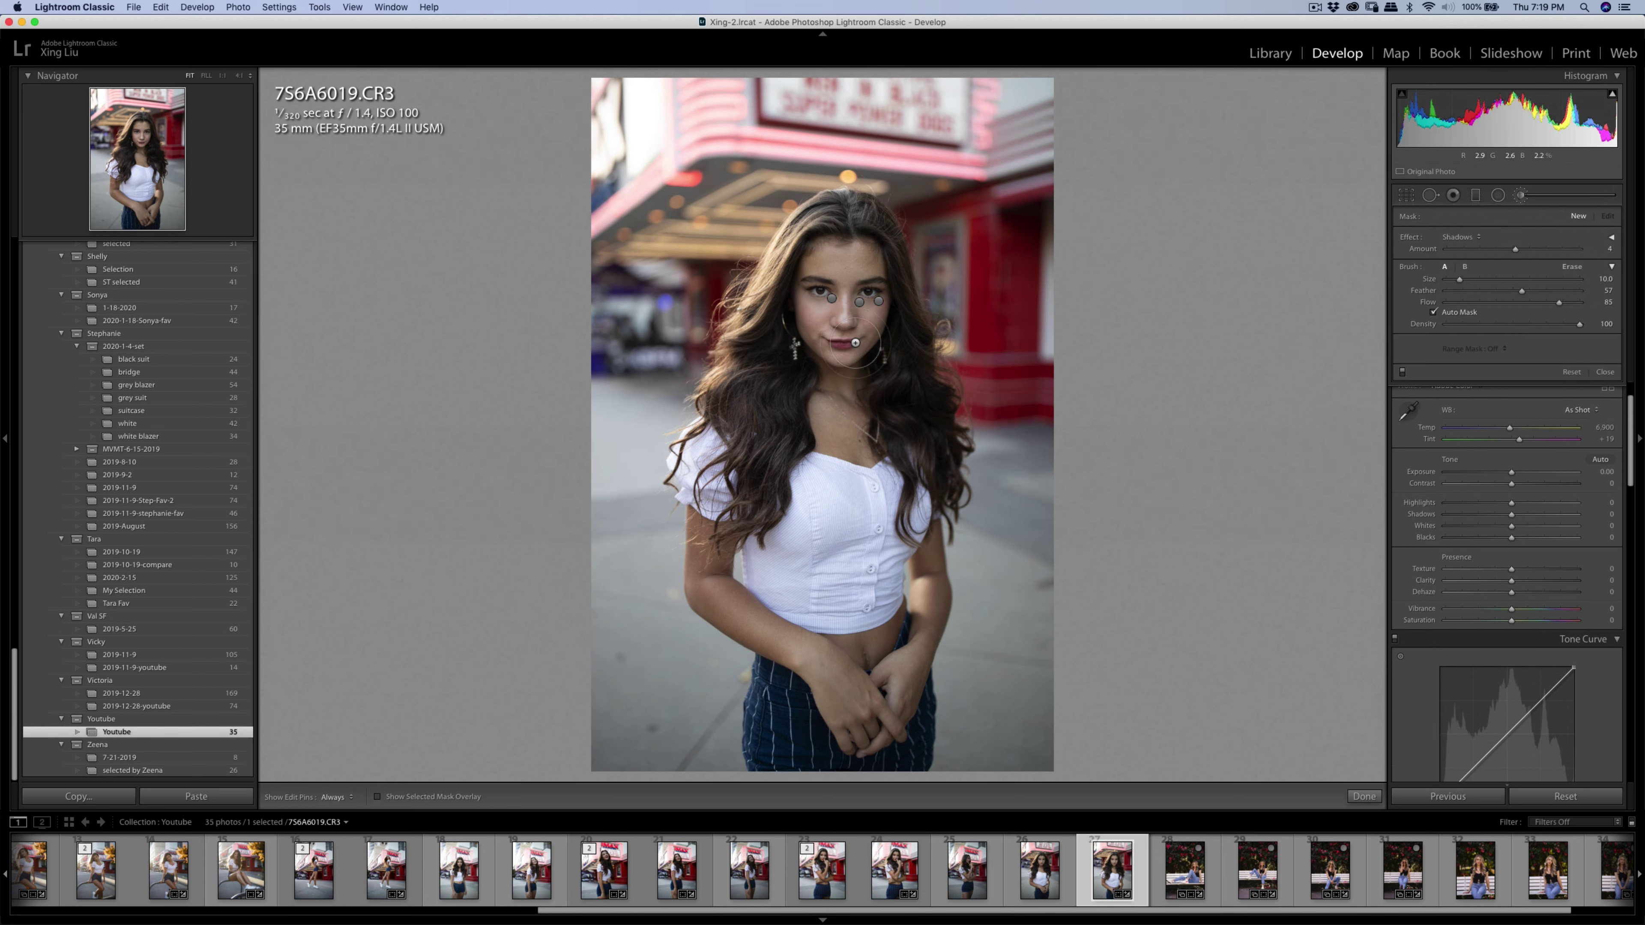
key("h")
left_click(911, 398)
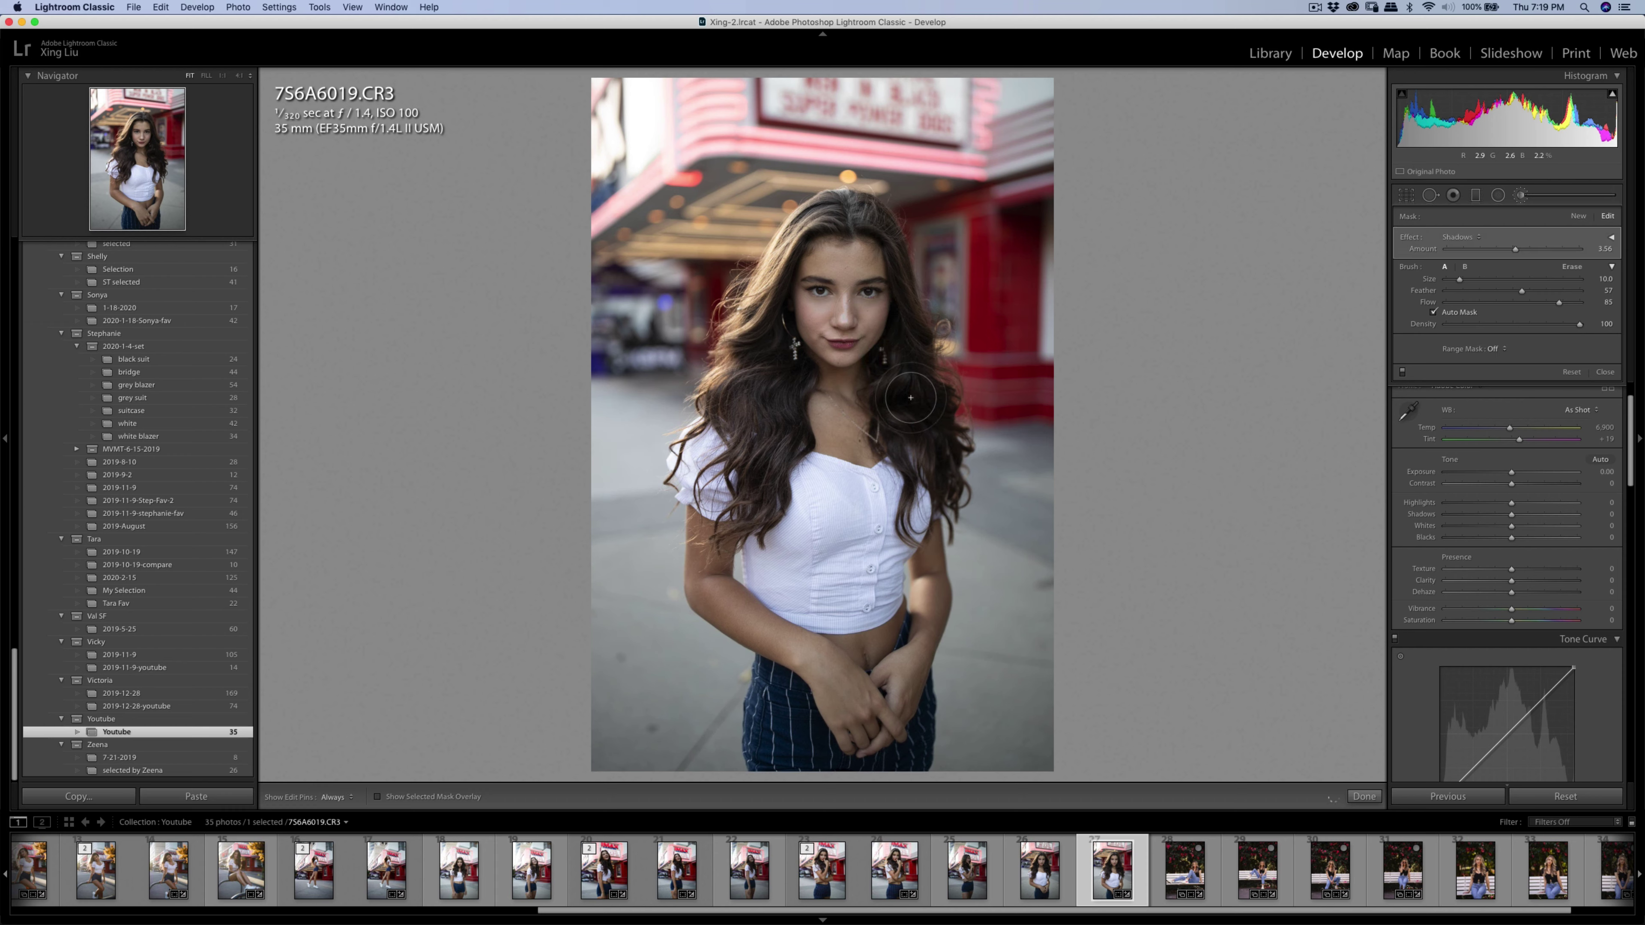
Raise the Shadows brush amount to 14, extend the painted area from her side down to her hands, and close the brush.
left_click(1521, 196)
left_click(1521, 195)
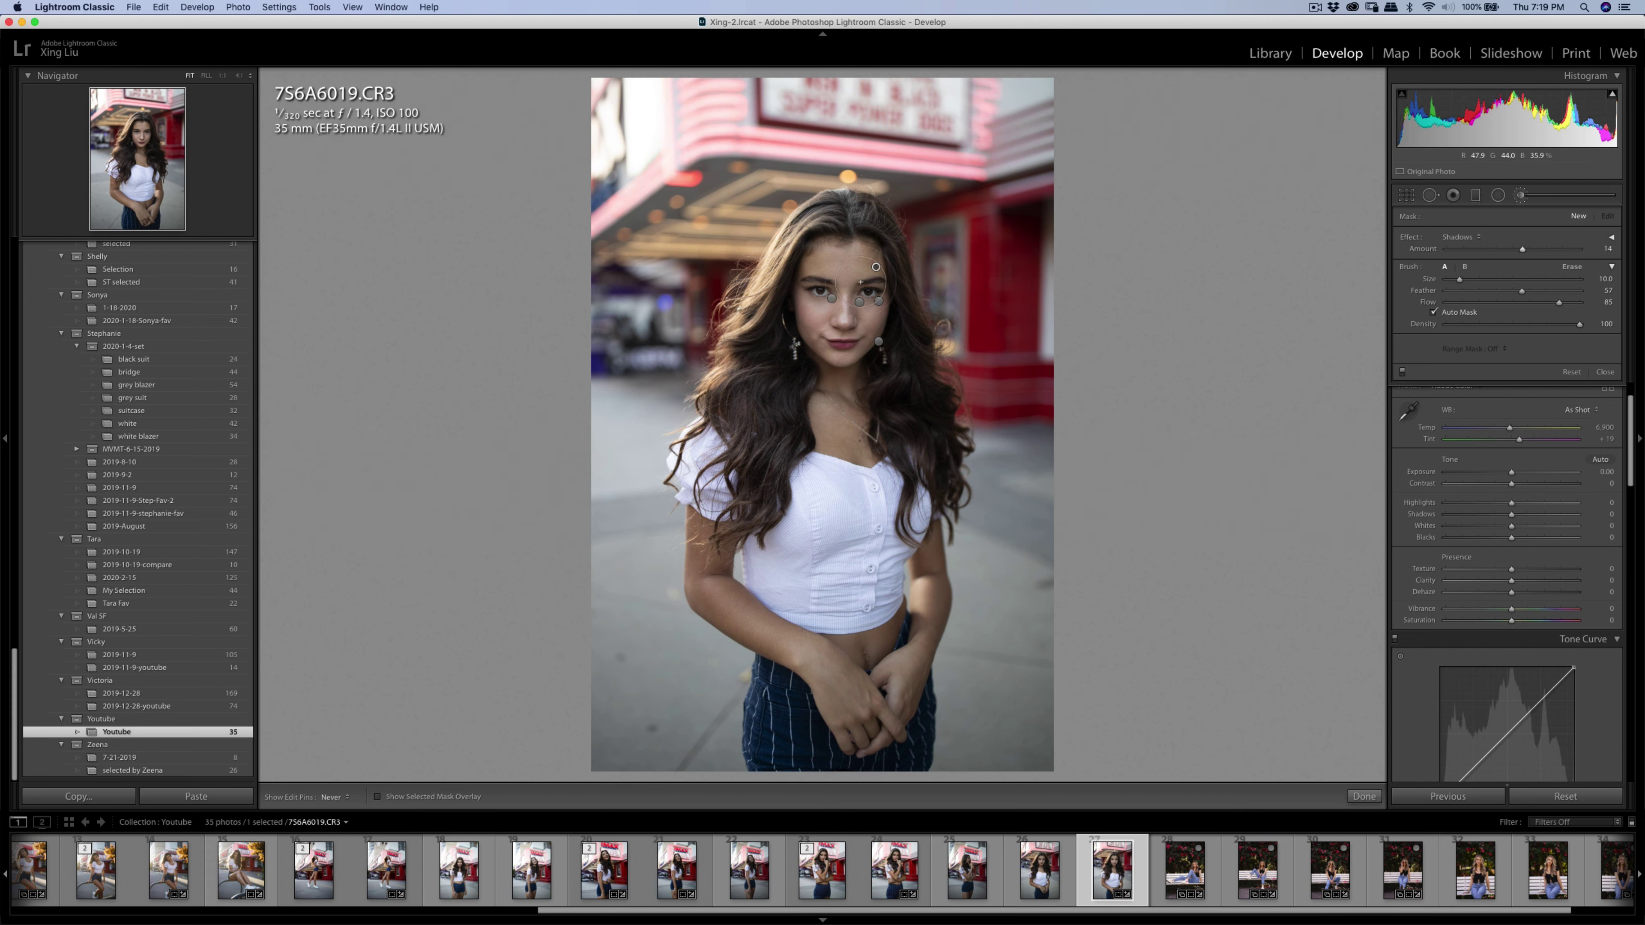
key("h")
key("h")
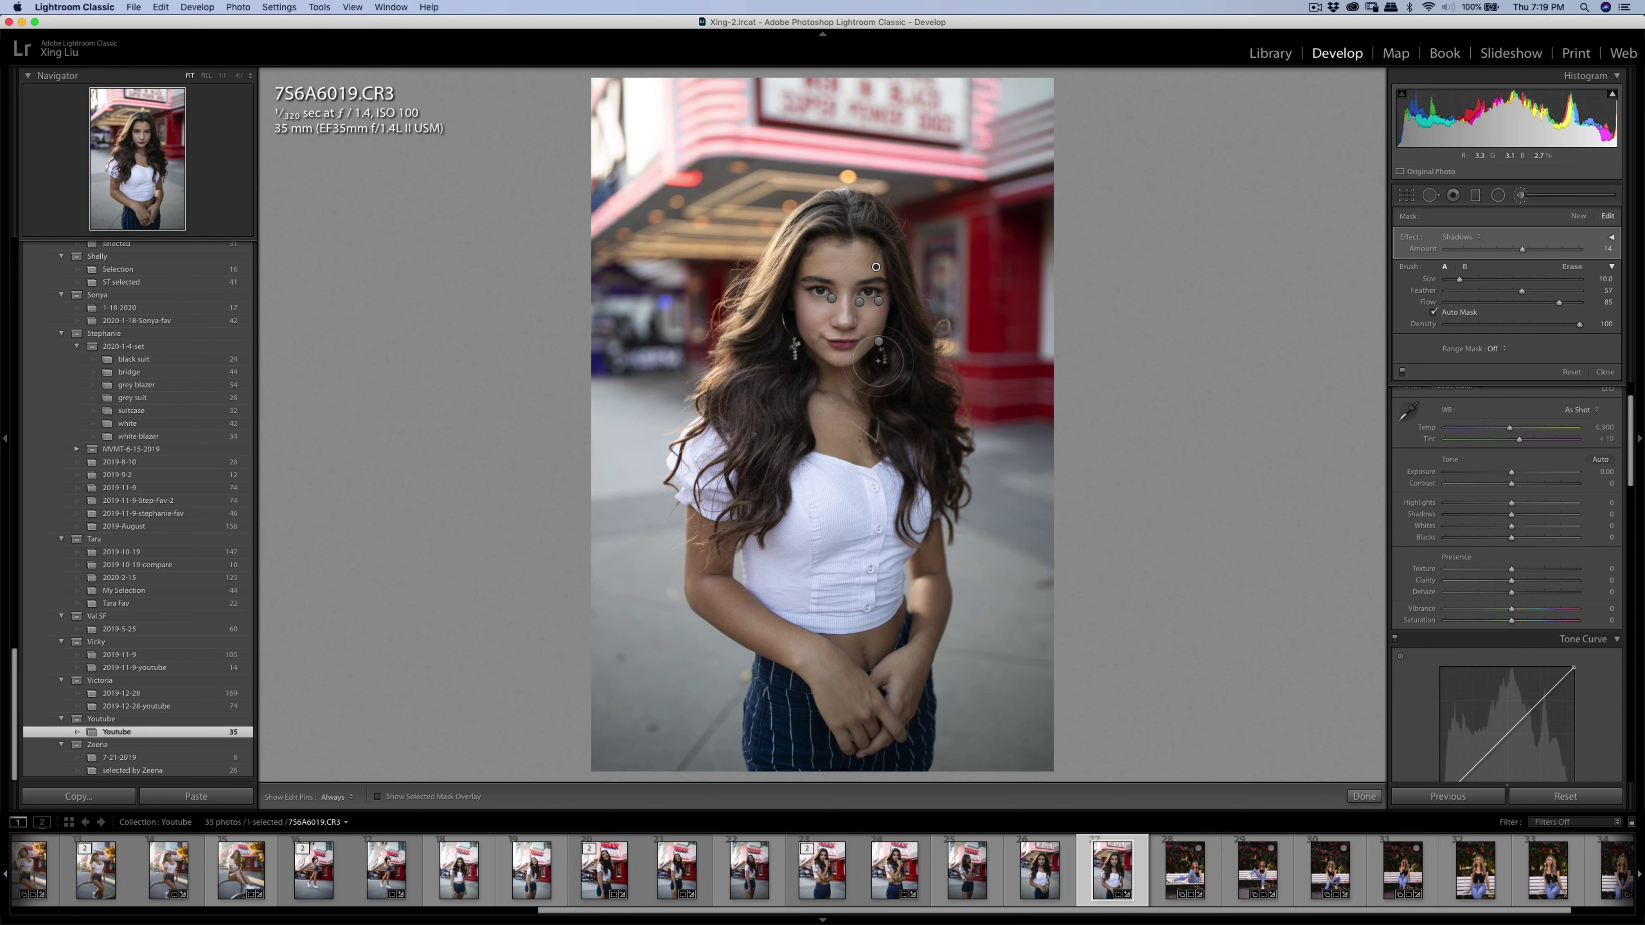
mouse_move(742, 509)
left_mouse_down()
mouse_move(925, 441)
mouse_move(908, 681)
left_mouse_up()
key("h")
key("h")
left_click(1521, 196)
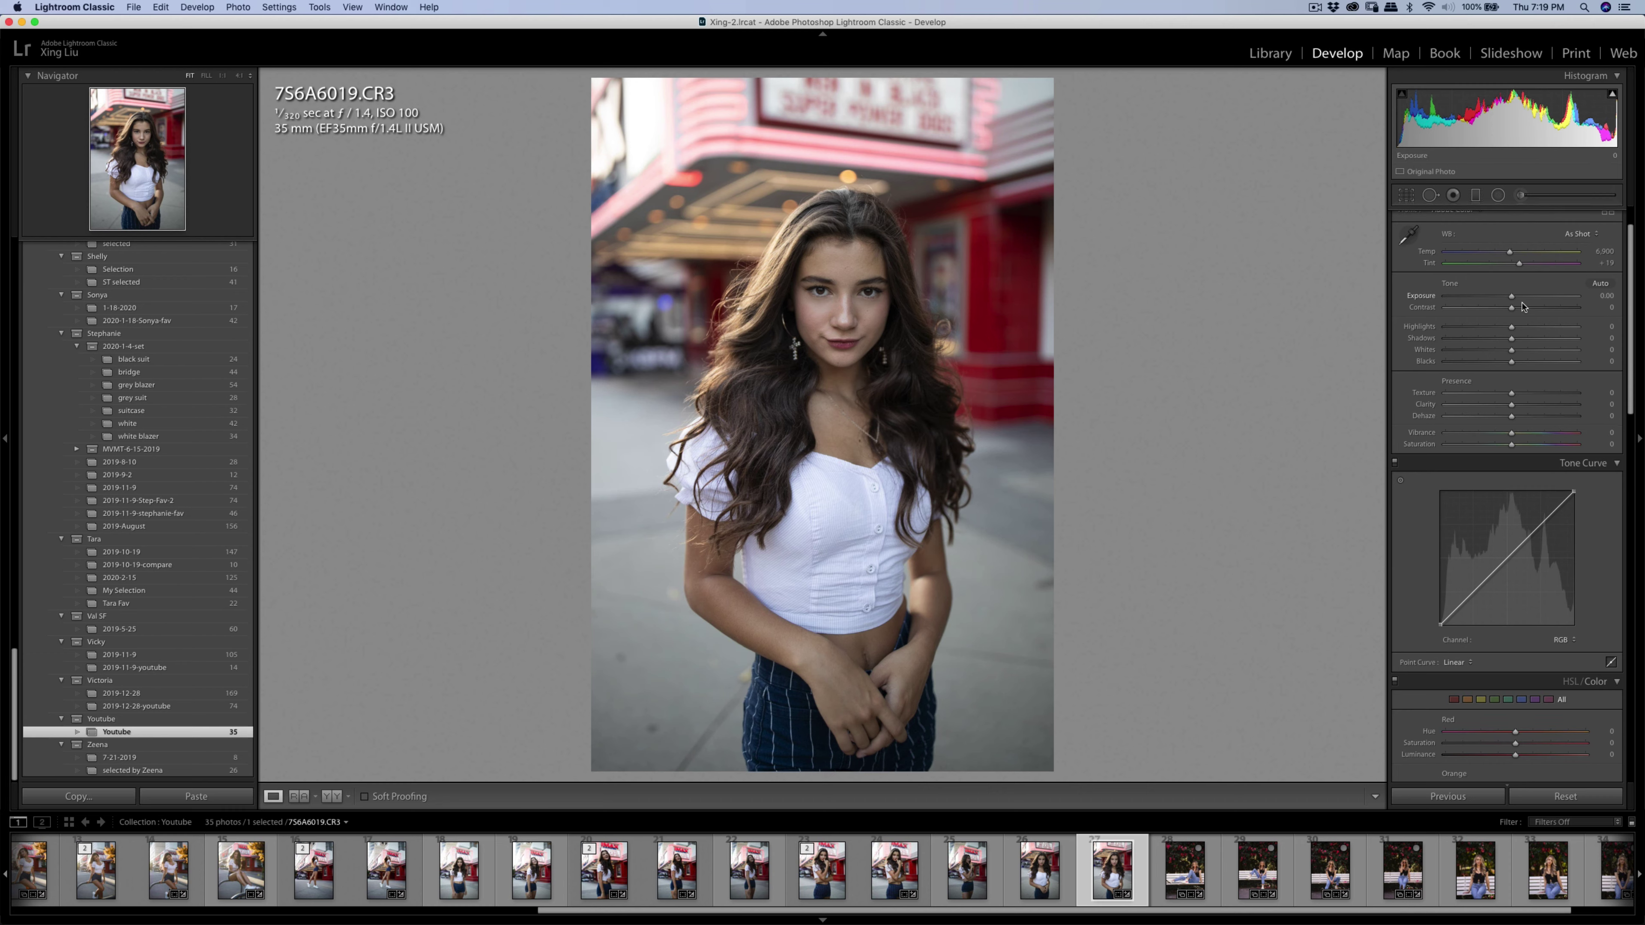
Set the photo's exposure to -0.05, contrast to +28 and highlights to -18.
mouse_move(1512, 307)
left_mouse_down()
mouse_move(1529, 308)
mouse_move(1509, 299)
mouse_move(1500, 329)
left_mouse_up()
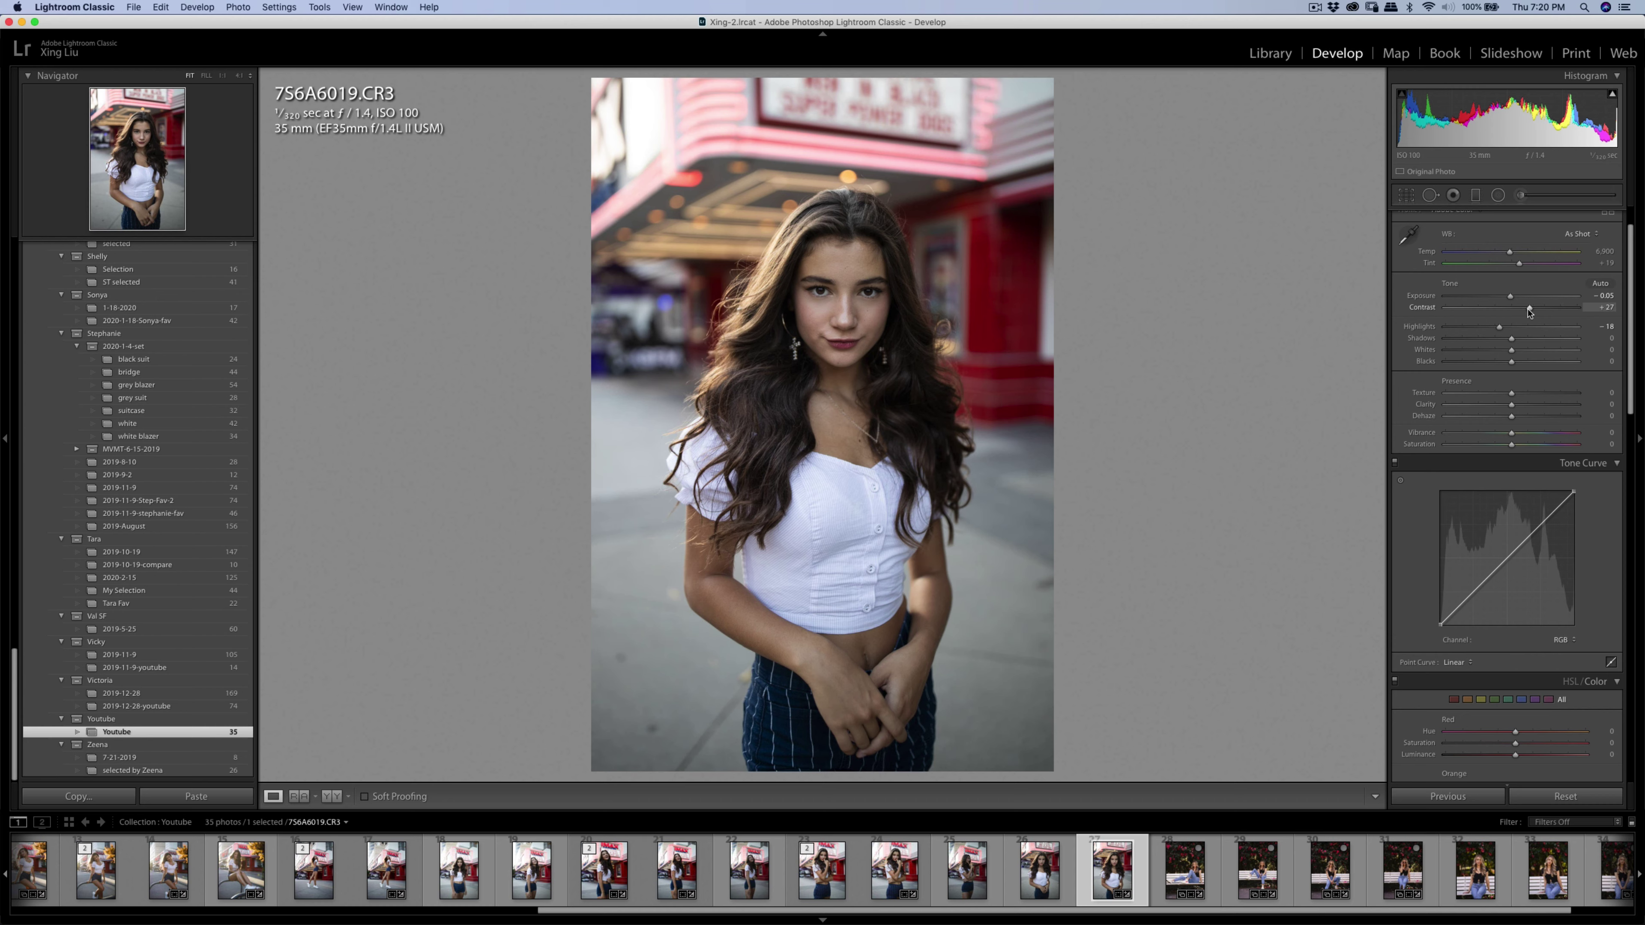
left_click_drag(1529, 312, 1531, 311)
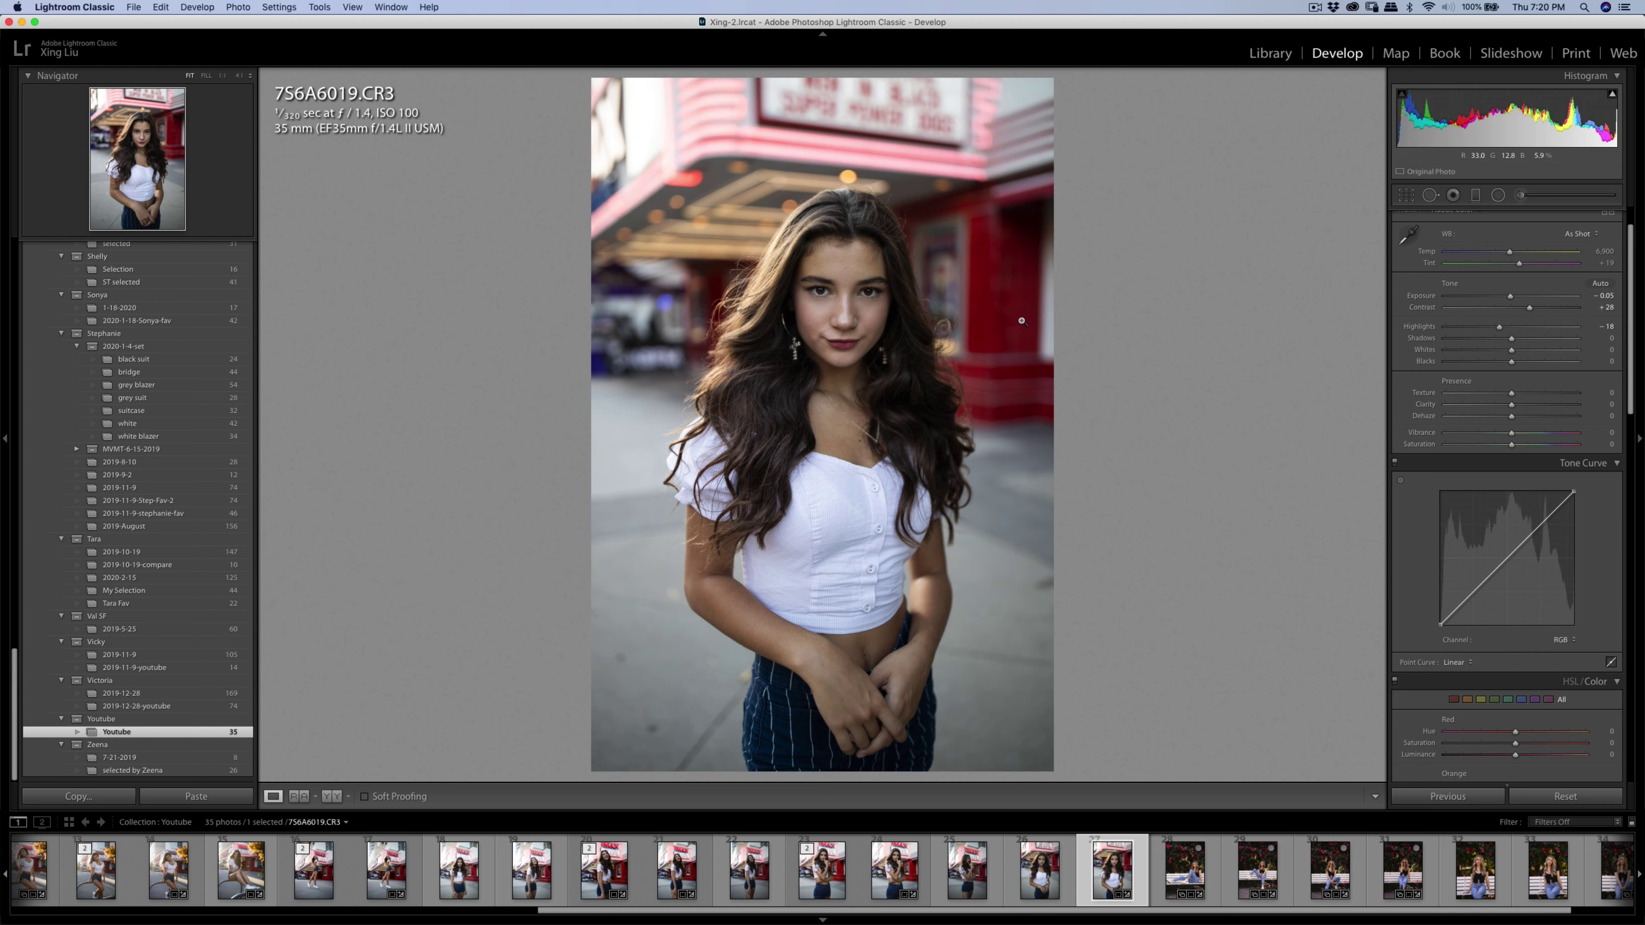
Apply the Camera Standard v2 profile from the Camera Matching group and close the profile browser.
scroll(1482, 391, "up", 2)
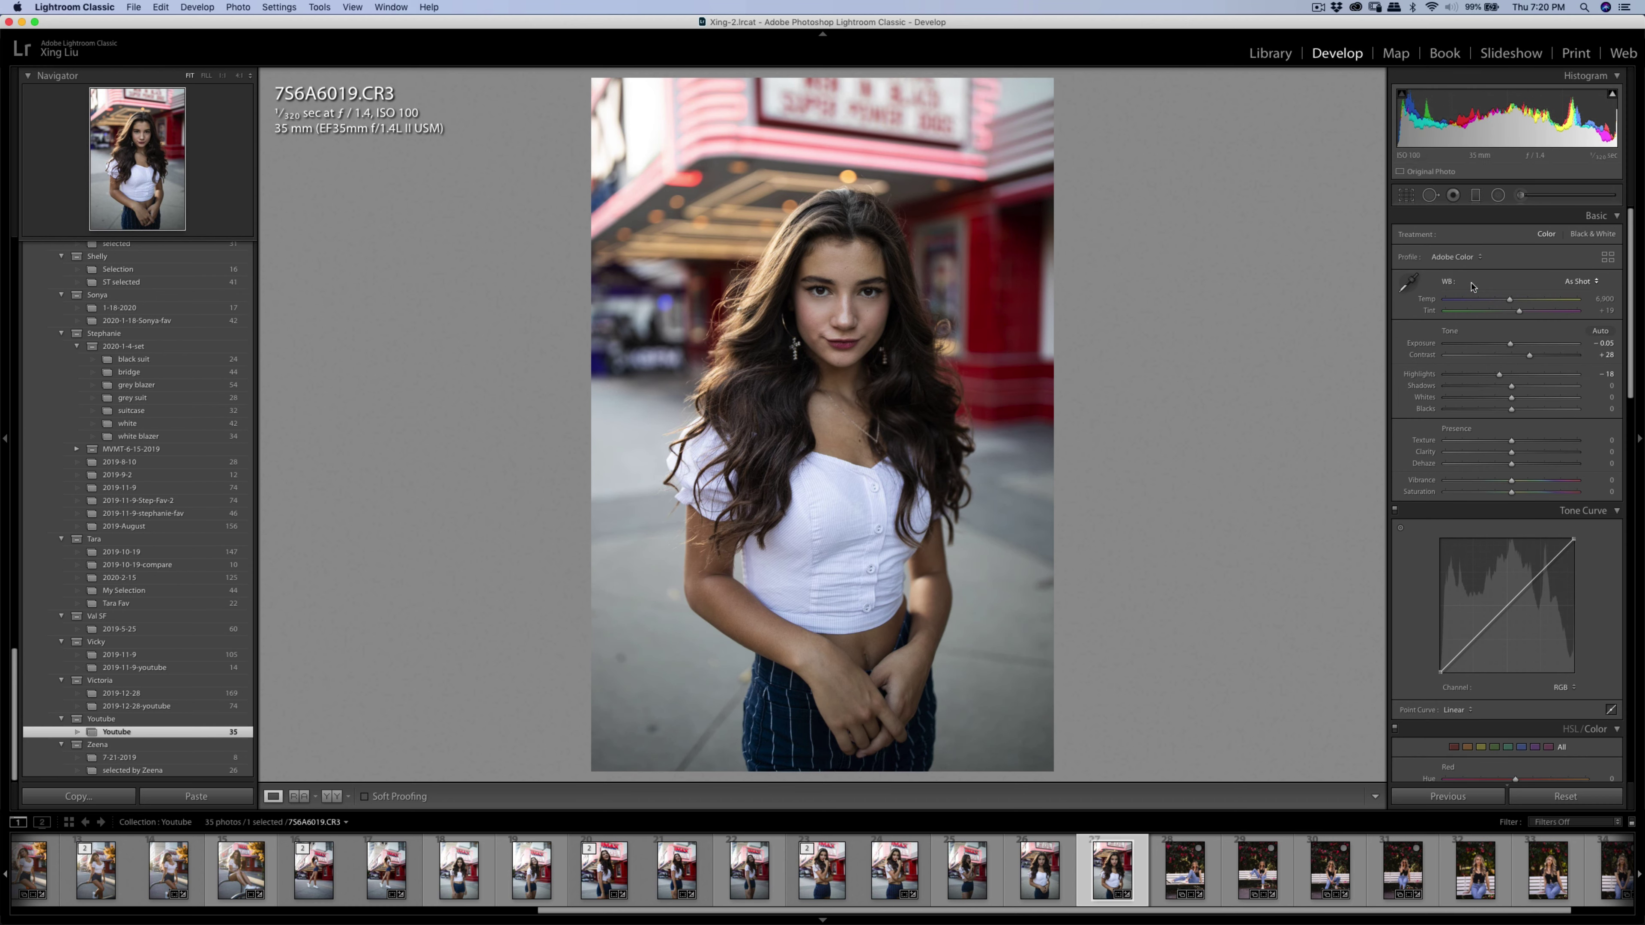
left_click(1607, 256)
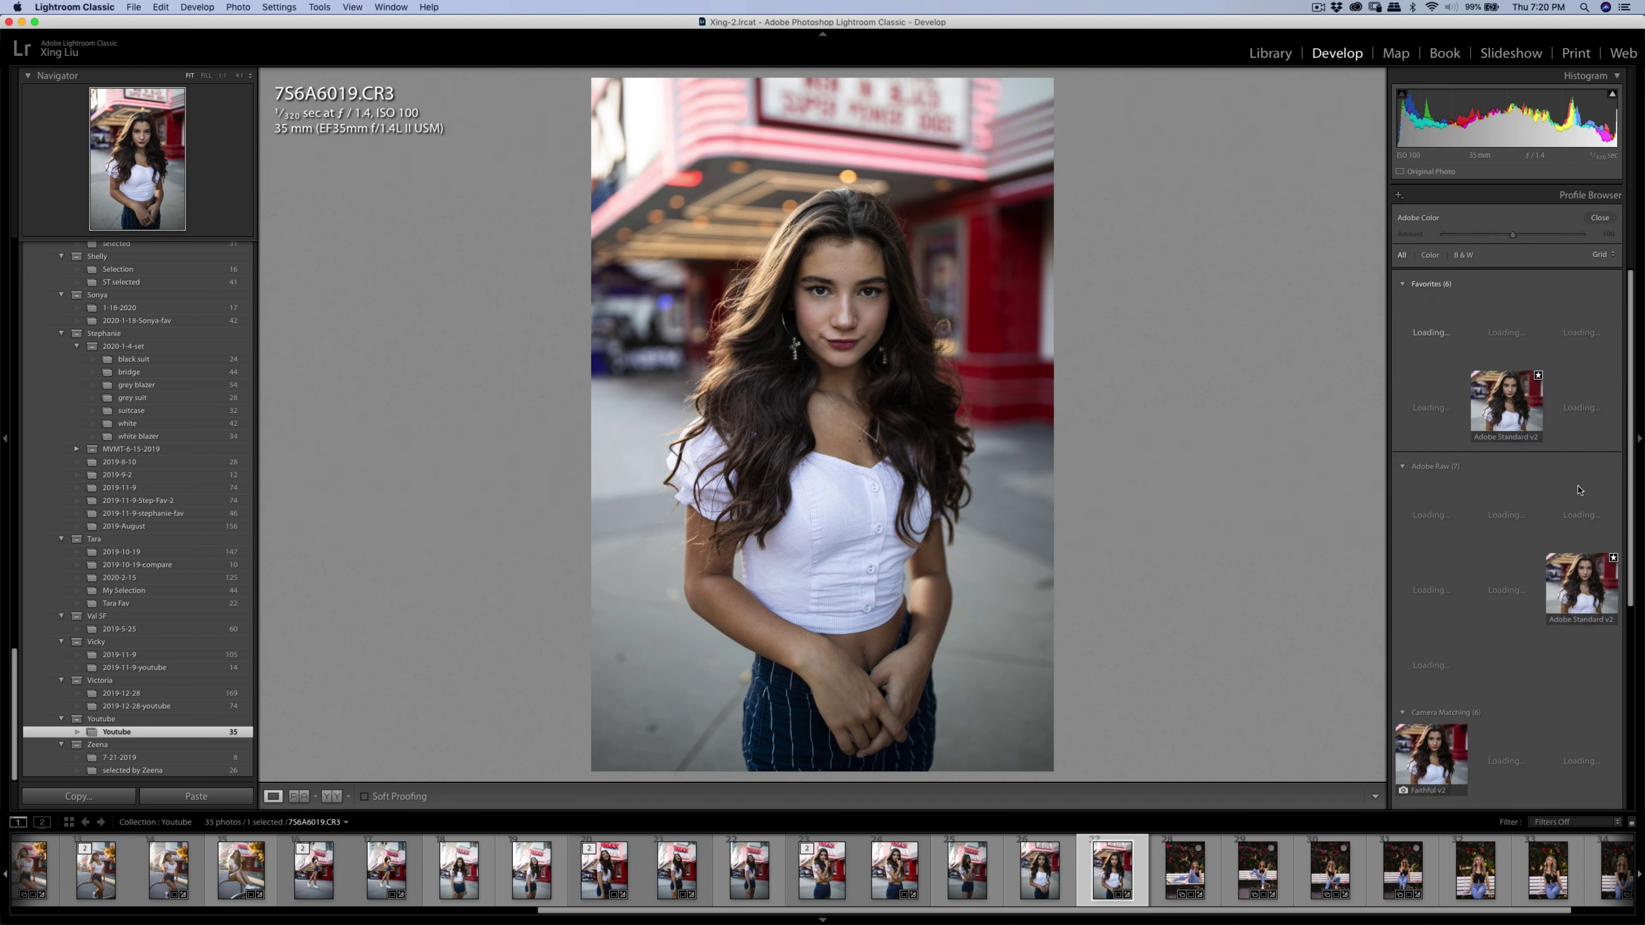
scroll(1509, 641, "down", 3)
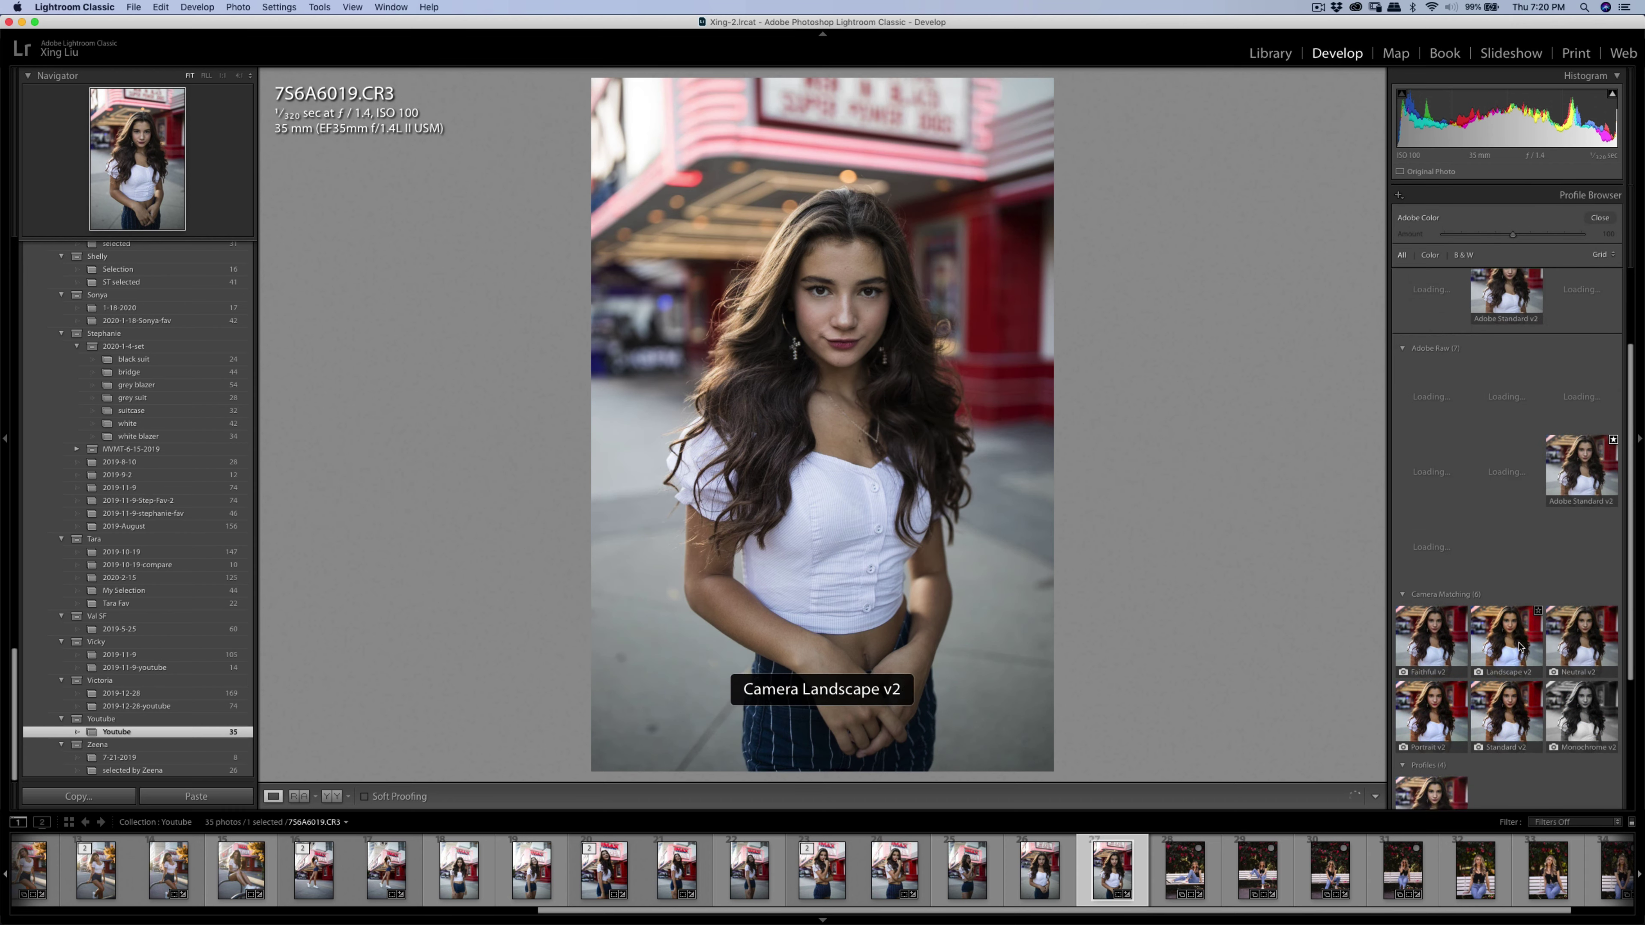
left_click(1503, 716)
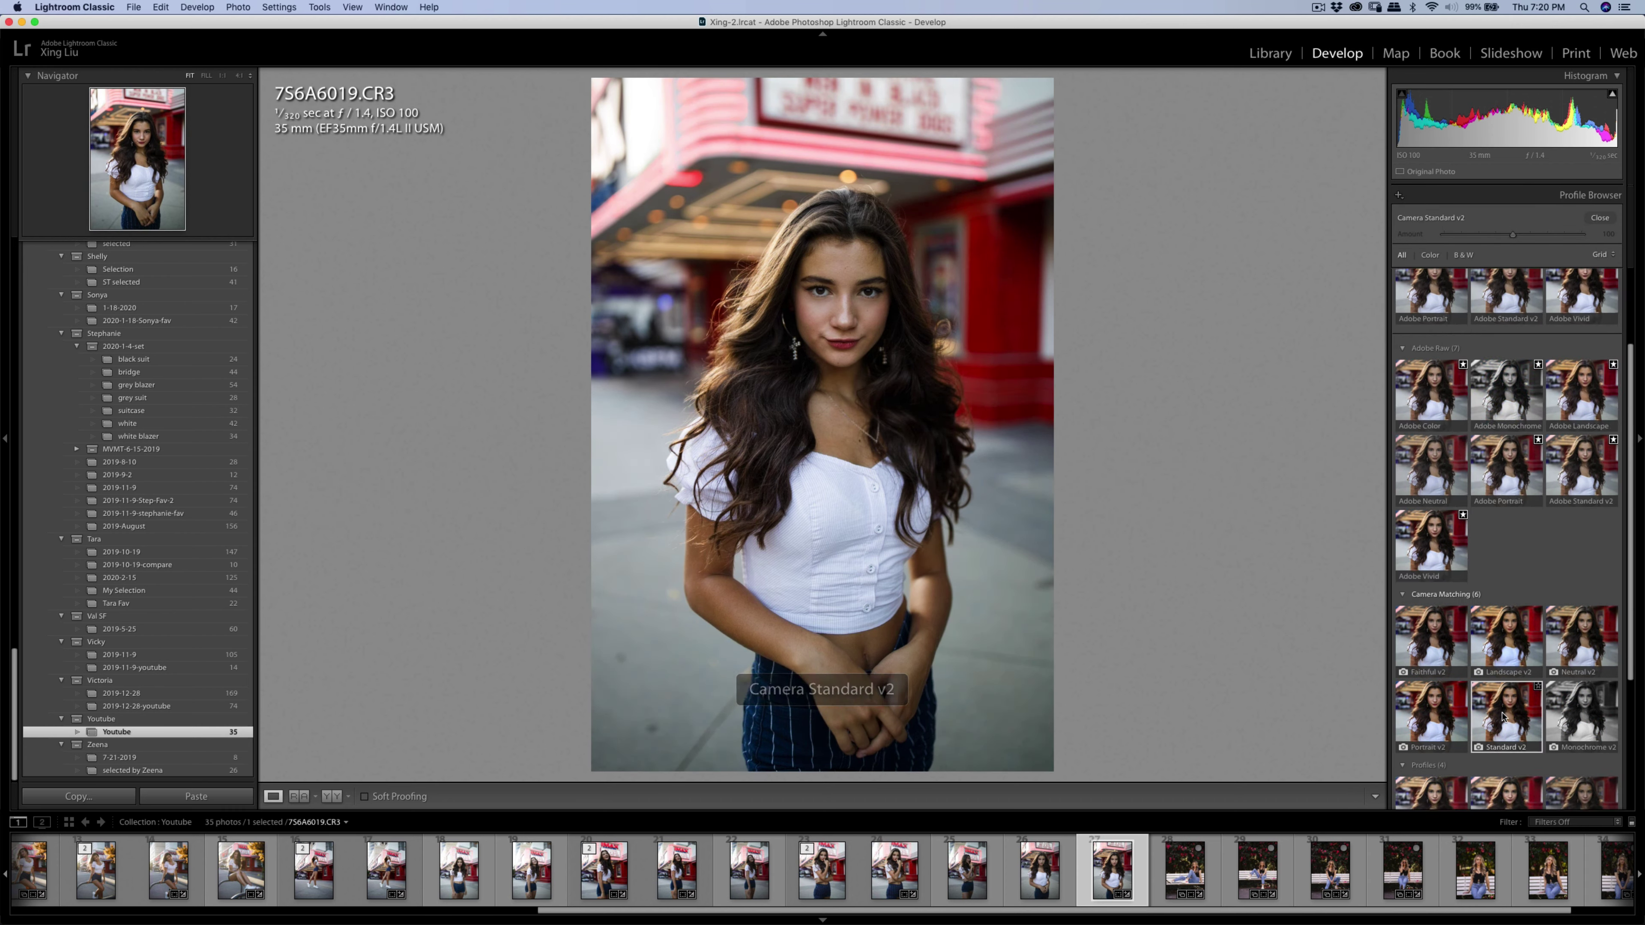
left_click(1597, 219)
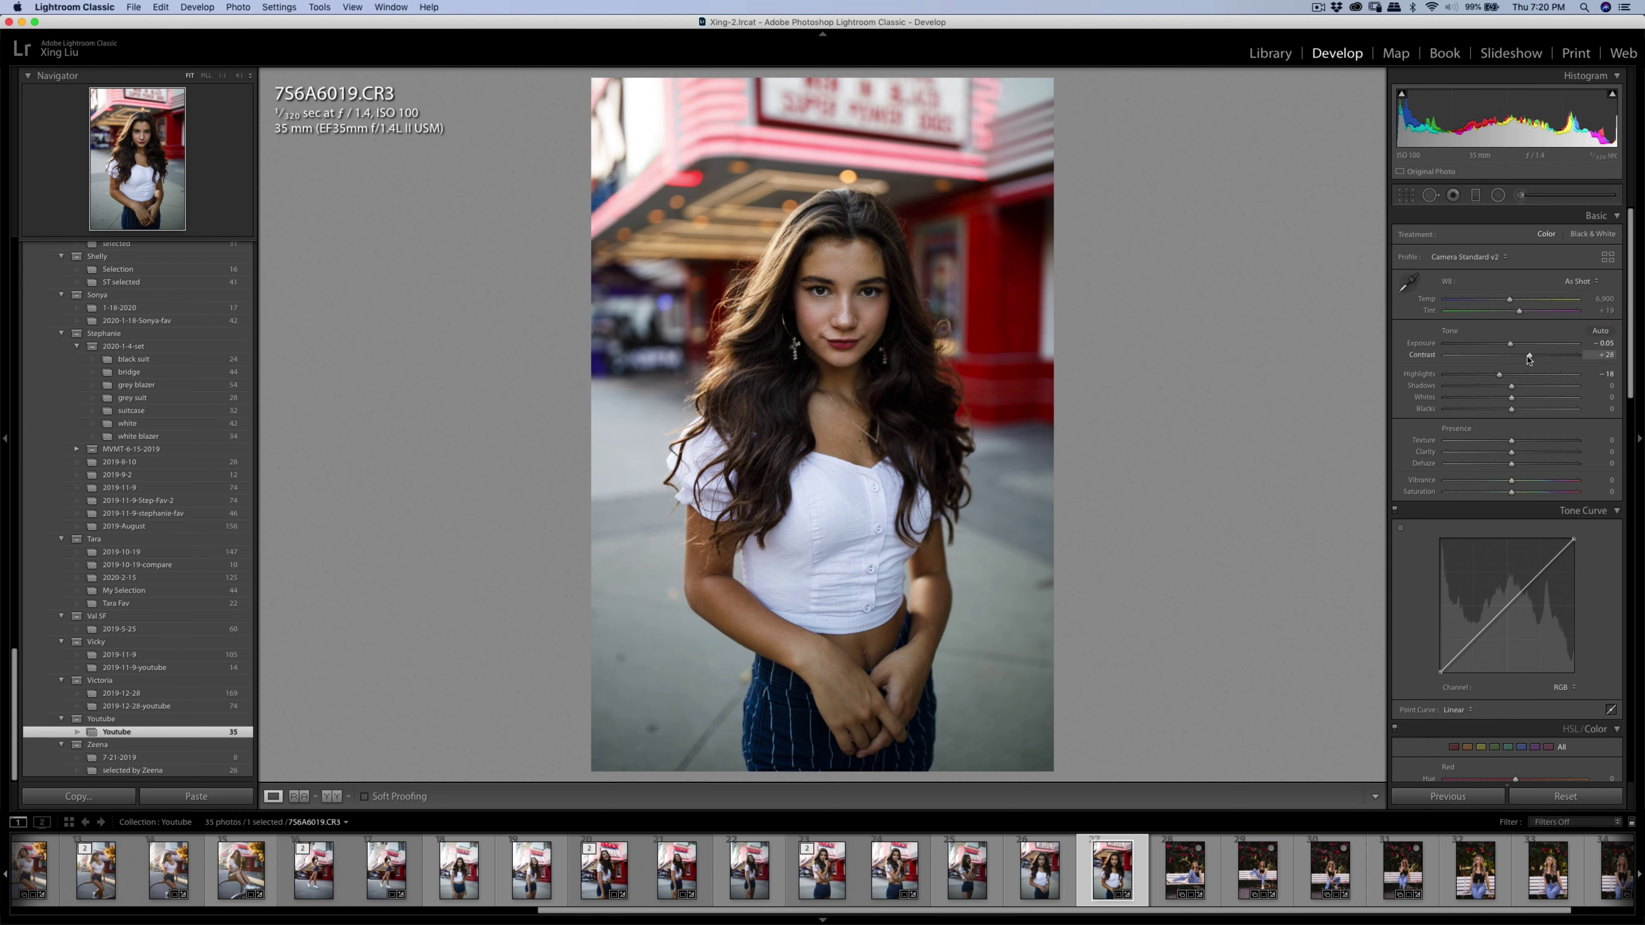
Set the yellow hue to -14, yellow saturation to -39 and blue saturation to -24 in the HSL adjustments.
scroll(1540, 496, "down", 10)
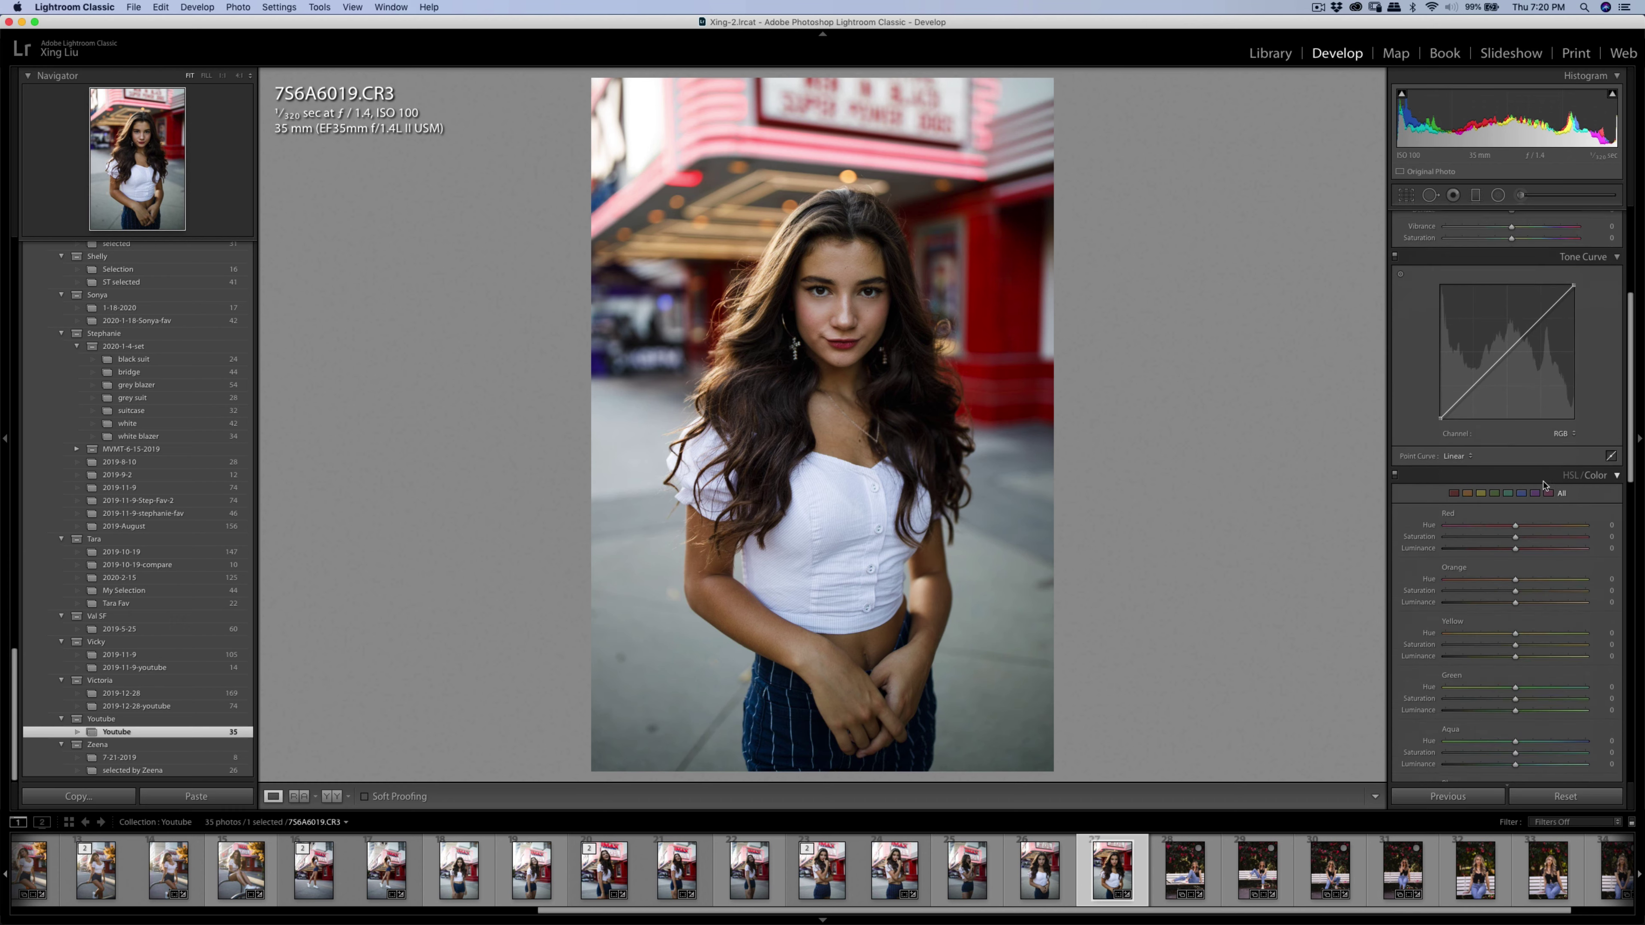
mouse_move(1515, 471)
left_mouse_down()
mouse_move(1481, 471)
mouse_move(1530, 464)
mouse_move(1477, 476)
mouse_move(1491, 475)
left_mouse_up()
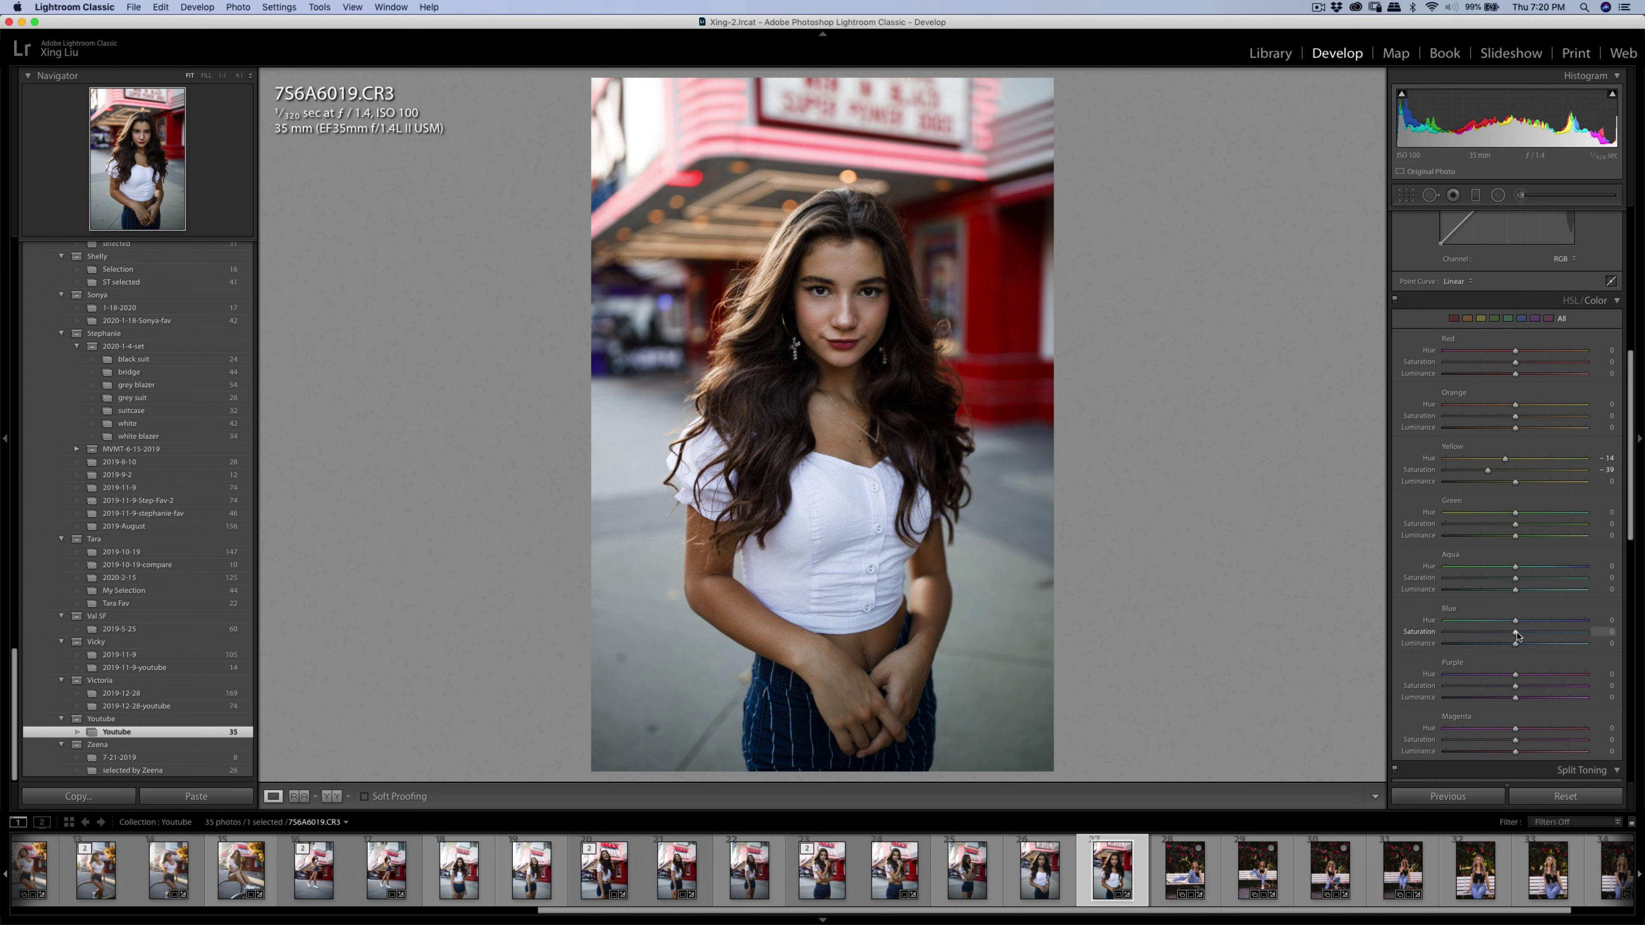
left_click_drag(1515, 631, 1499, 633)
Heal the marks on the pavement on both sides of her with the Spot Removal tool at size 63, and close the tool.
key("q")
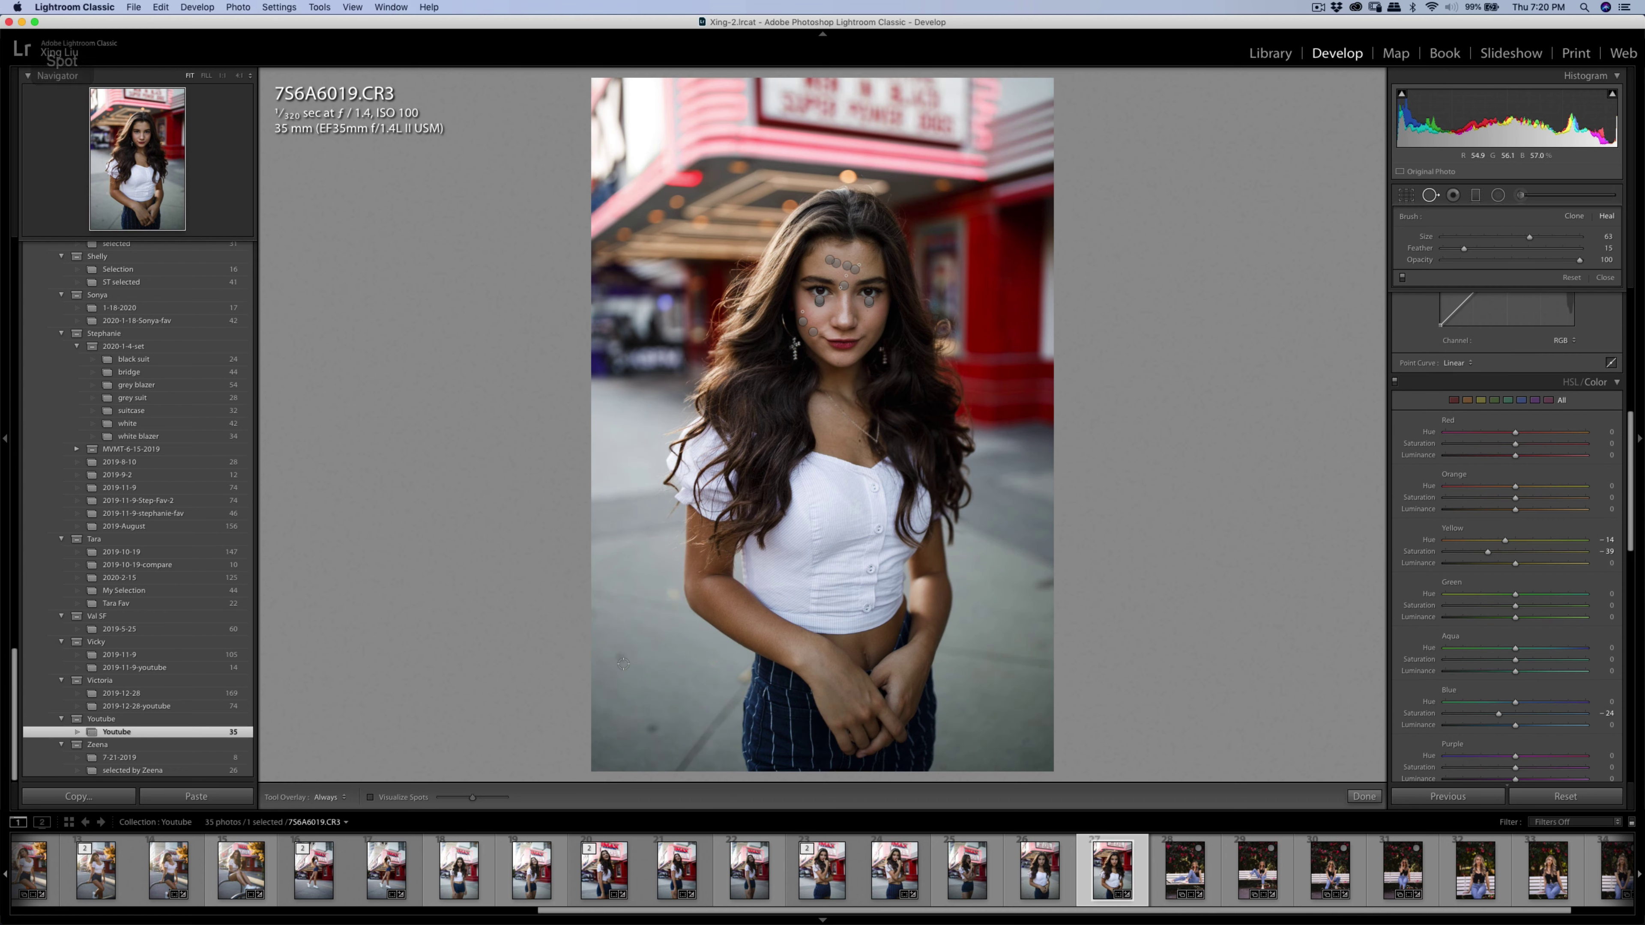
left_click(619, 660)
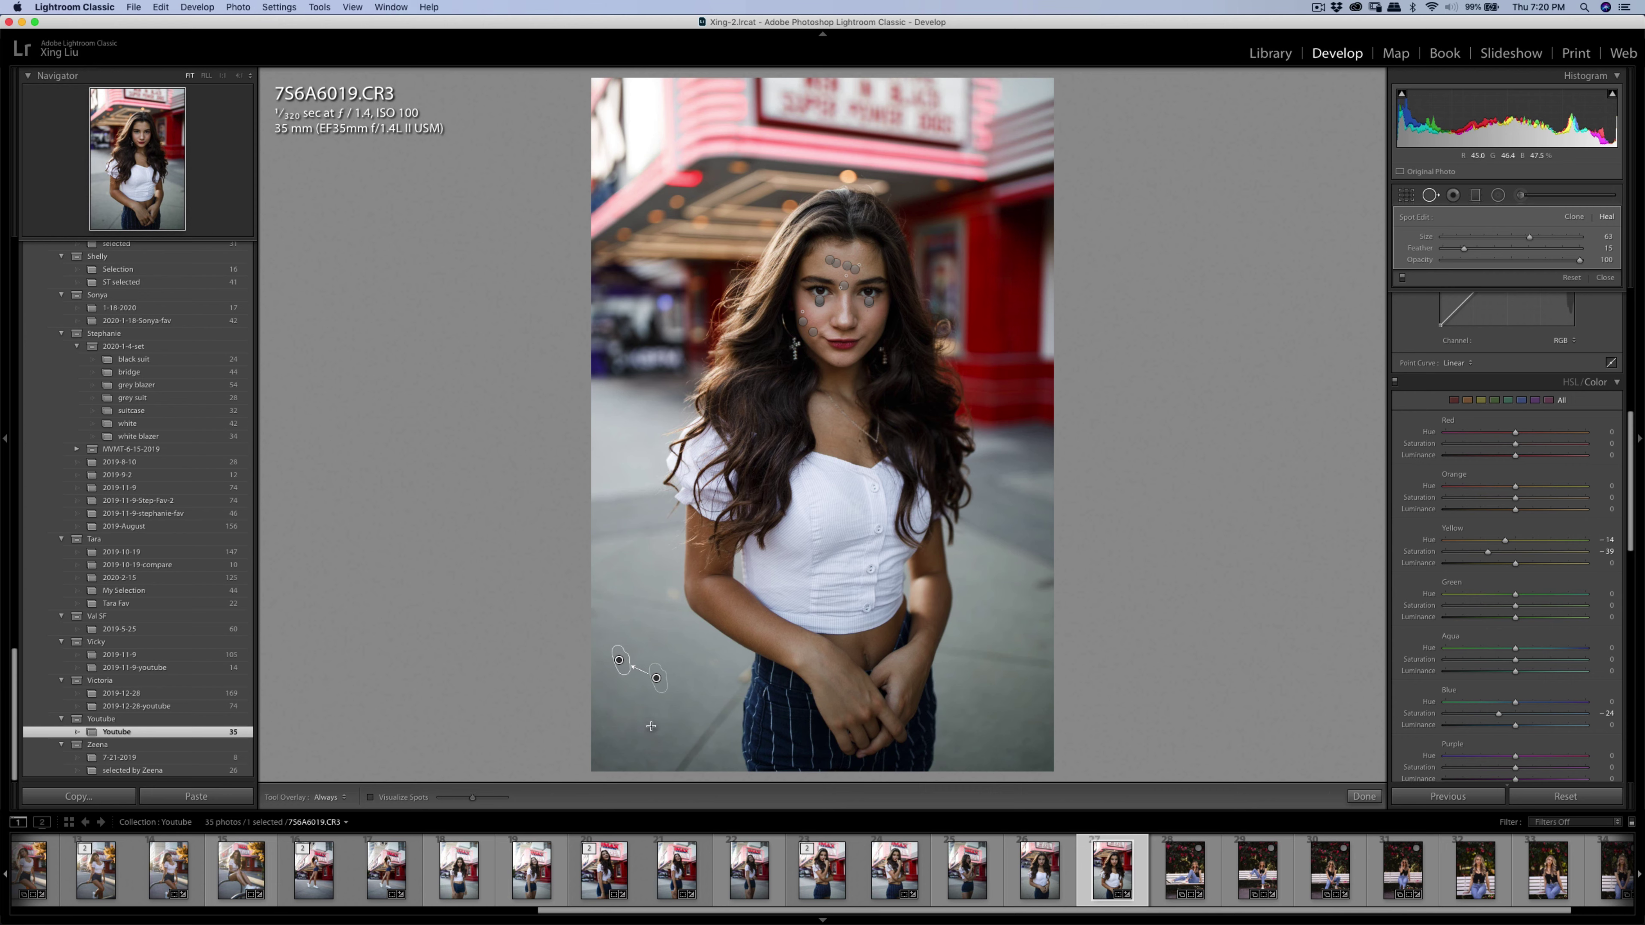
left_click_drag(656, 734, 656, 730)
key("q")
key("q")
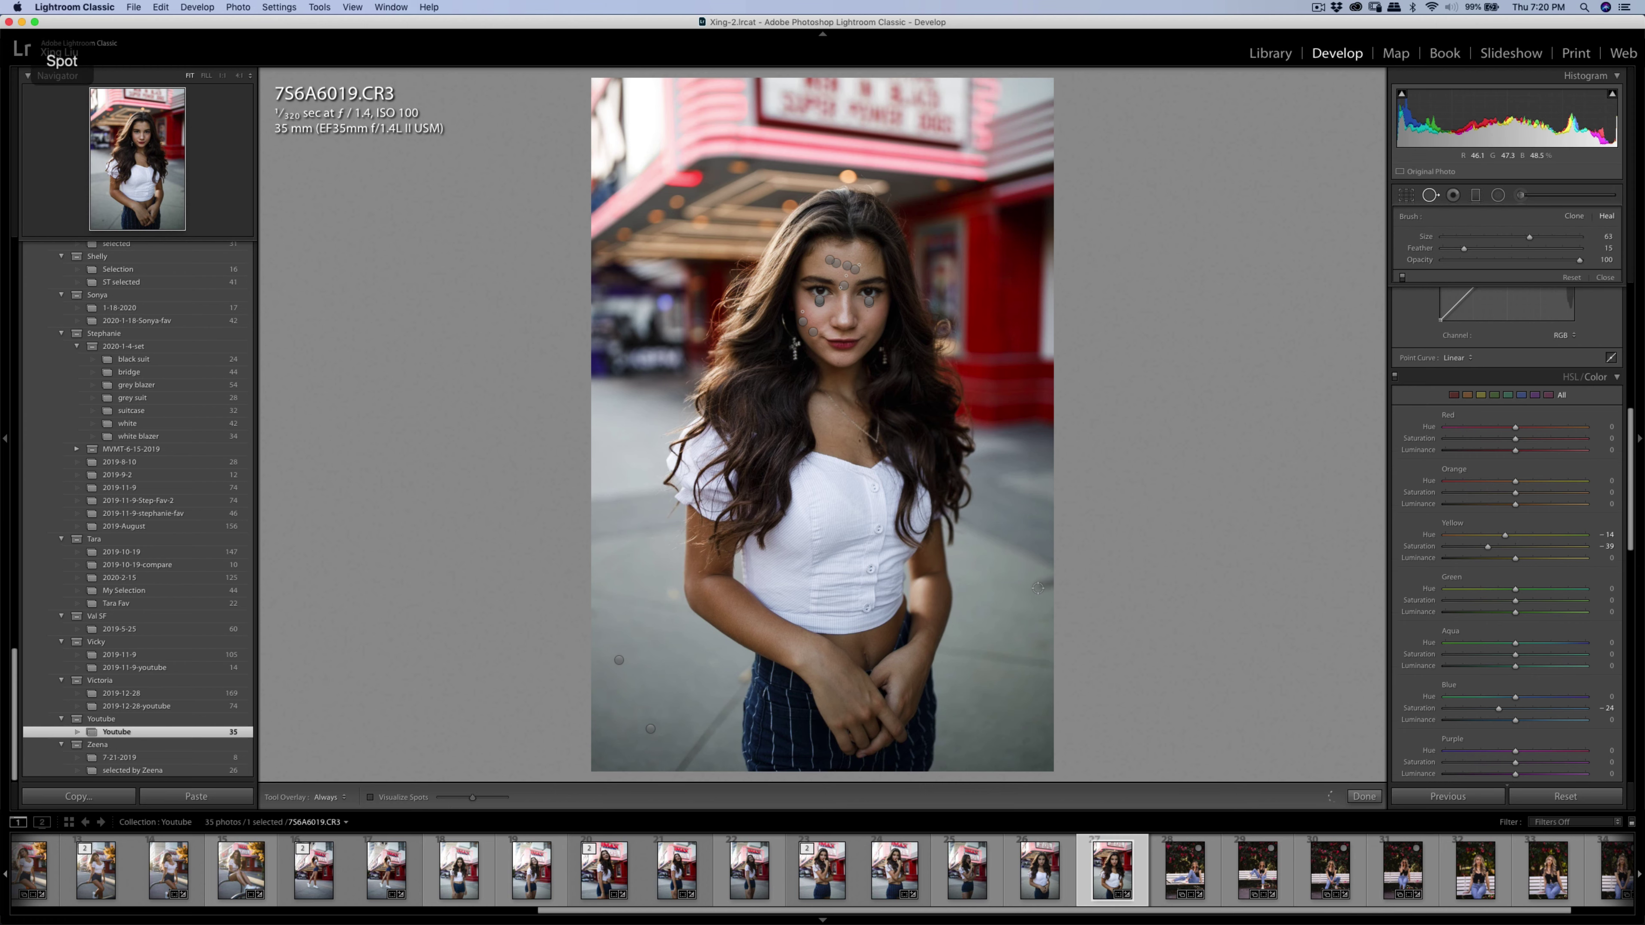
mouse_move(1037, 588)
left_mouse_down()
mouse_move(1053, 577)
mouse_move(1033, 587)
mouse_move(1047, 595)
left_mouse_up()
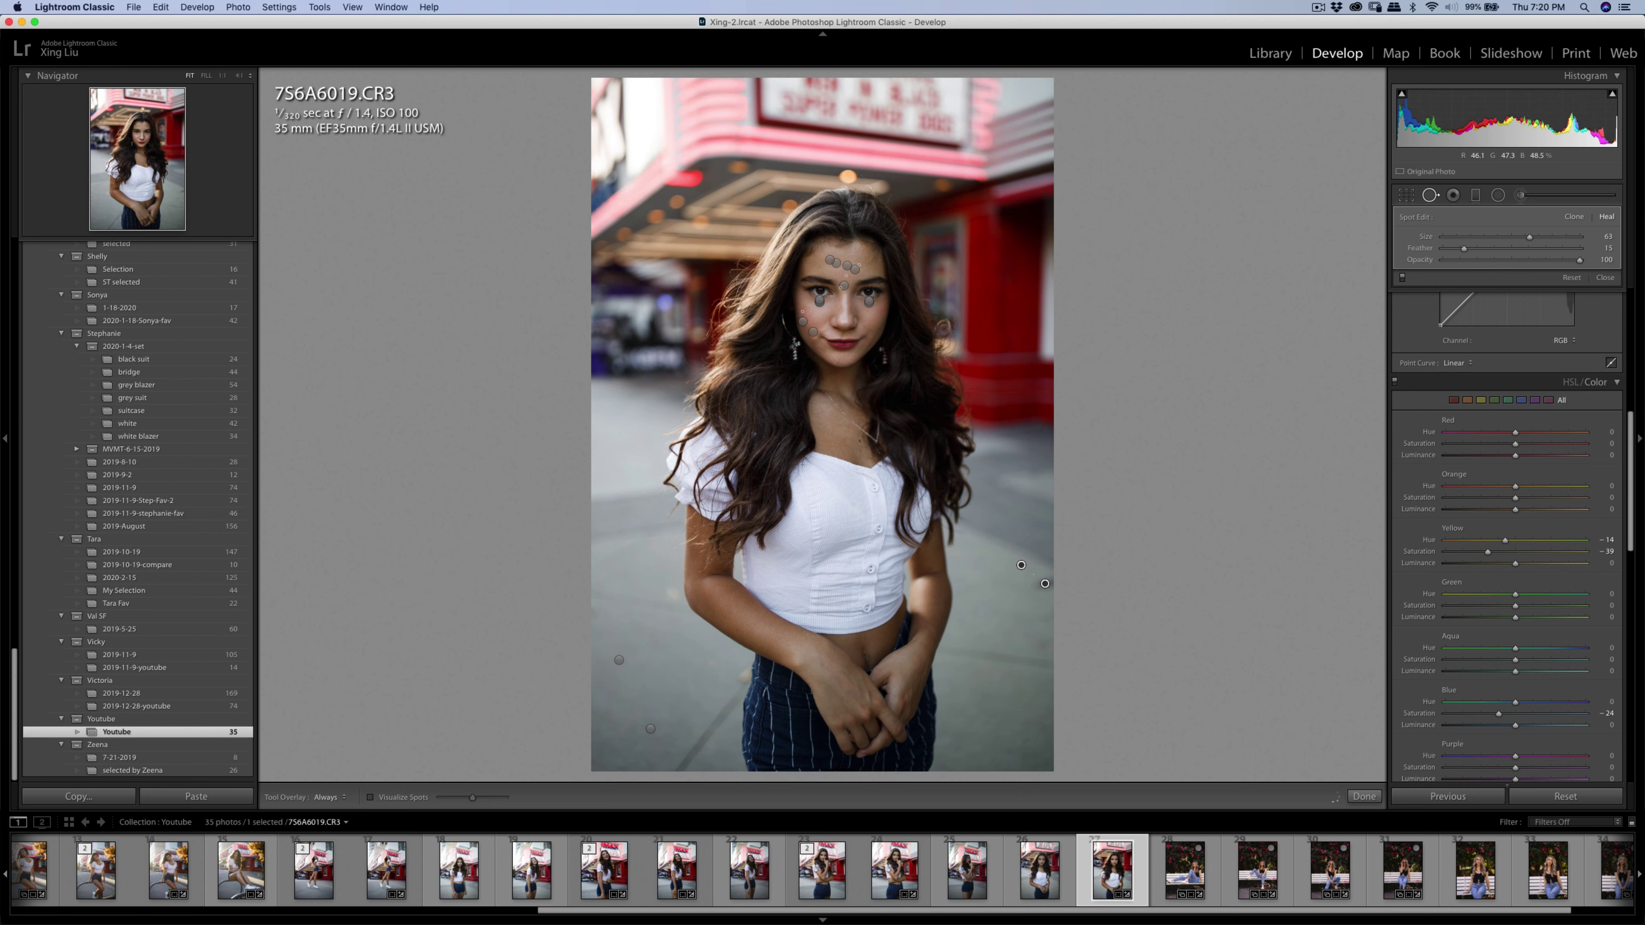
key("q")
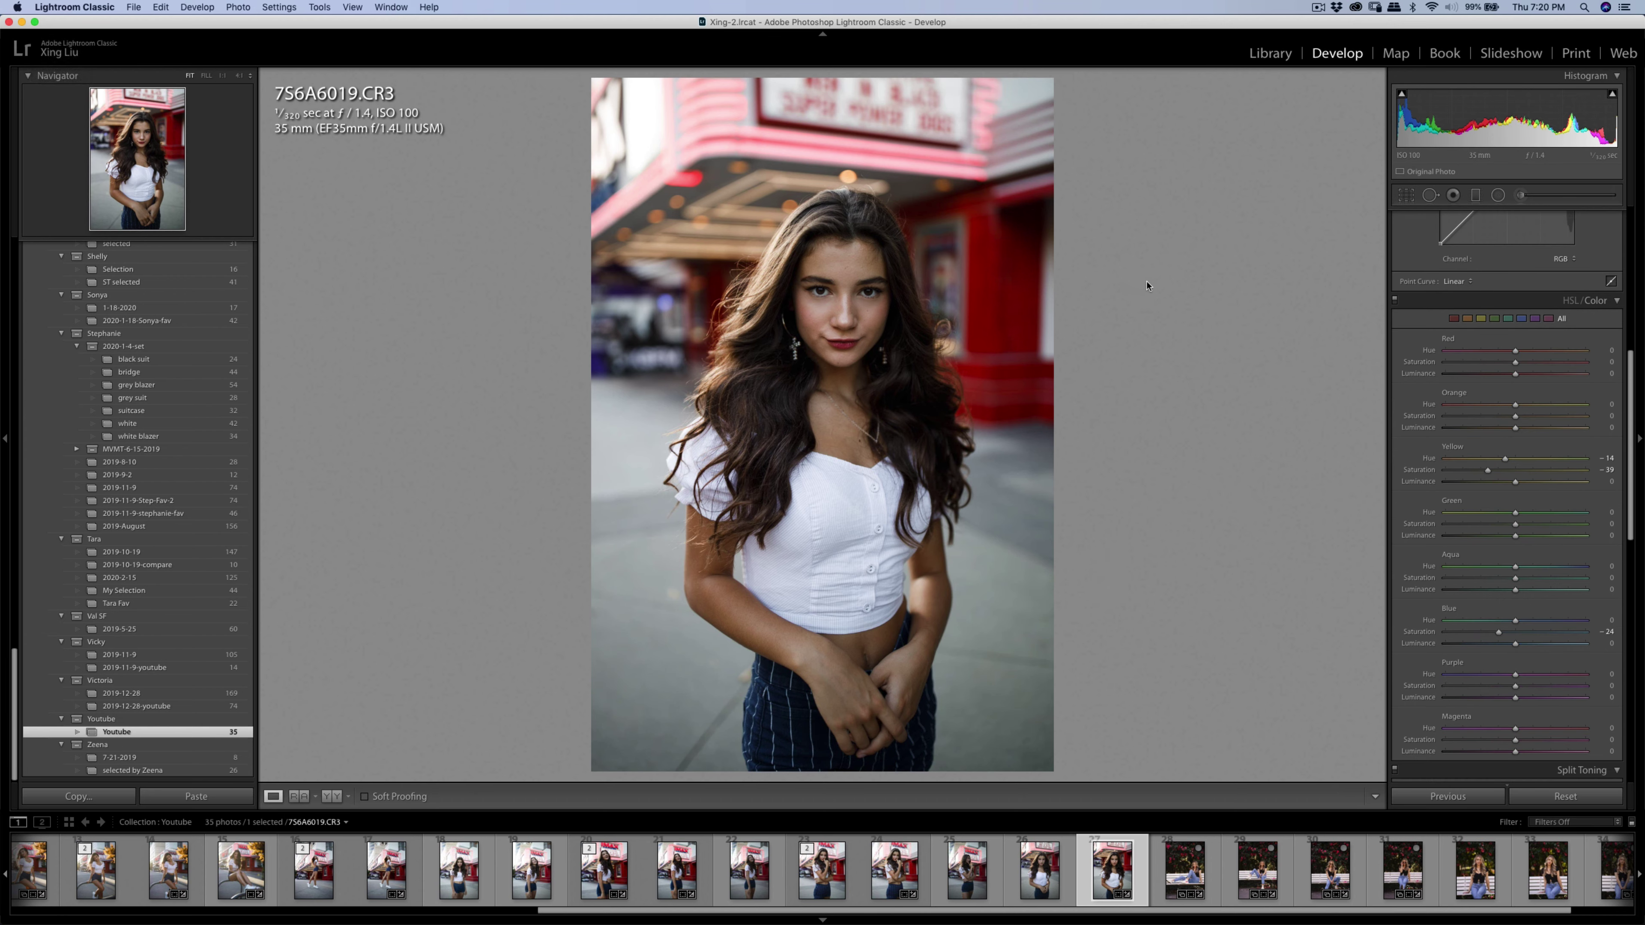
left_click(1522, 195)
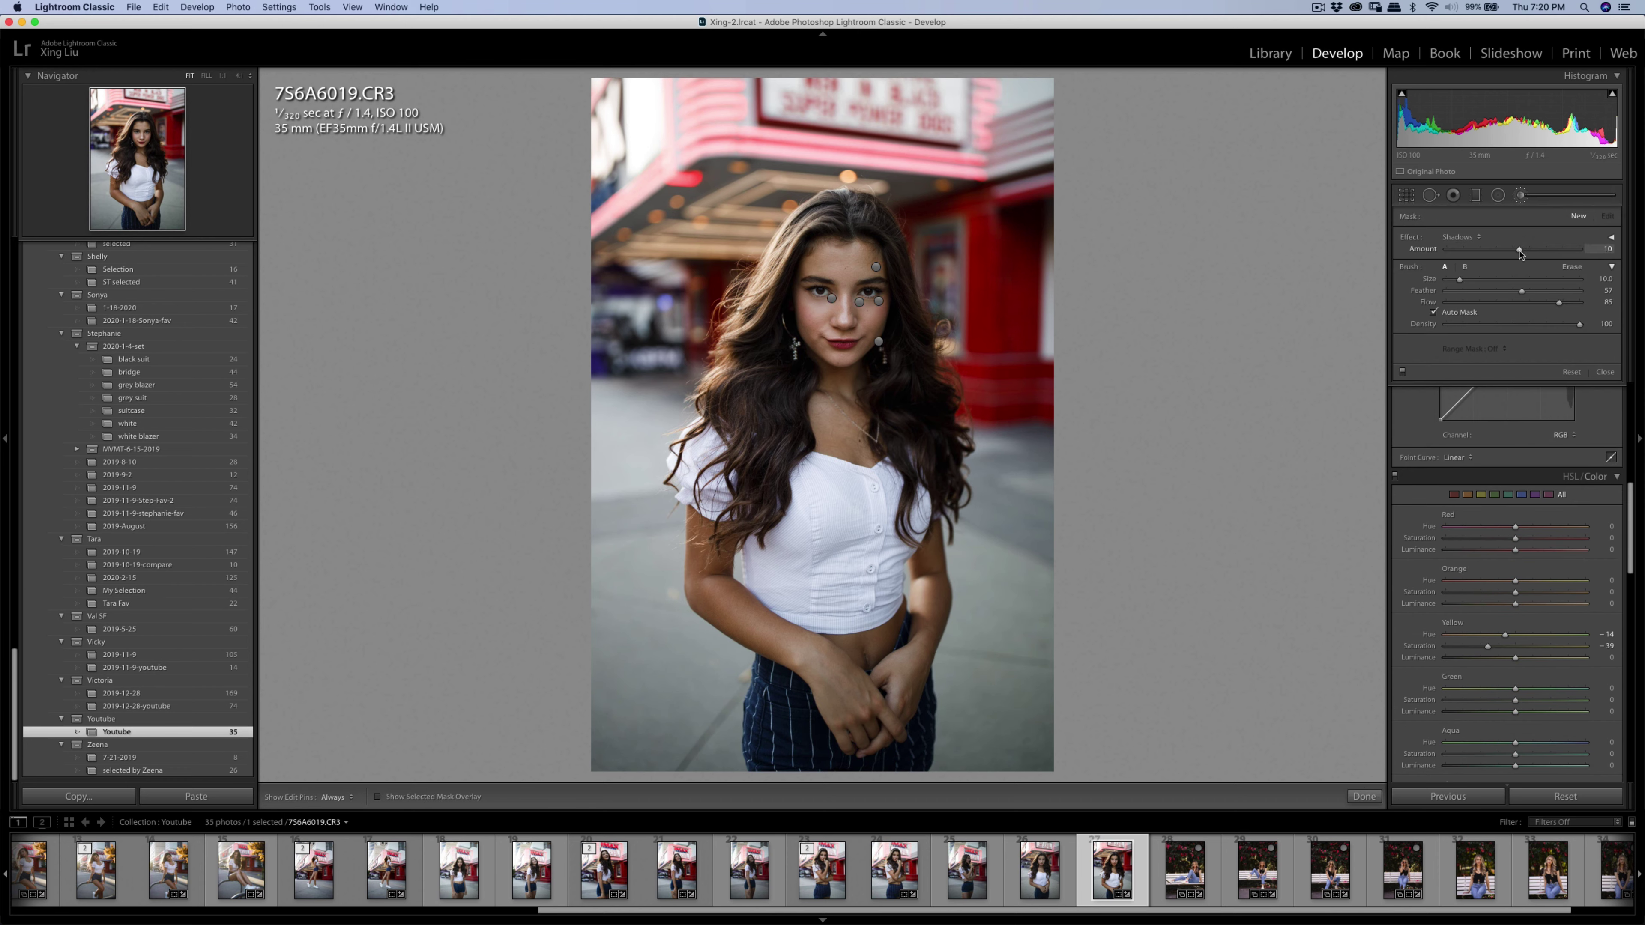
key("h")
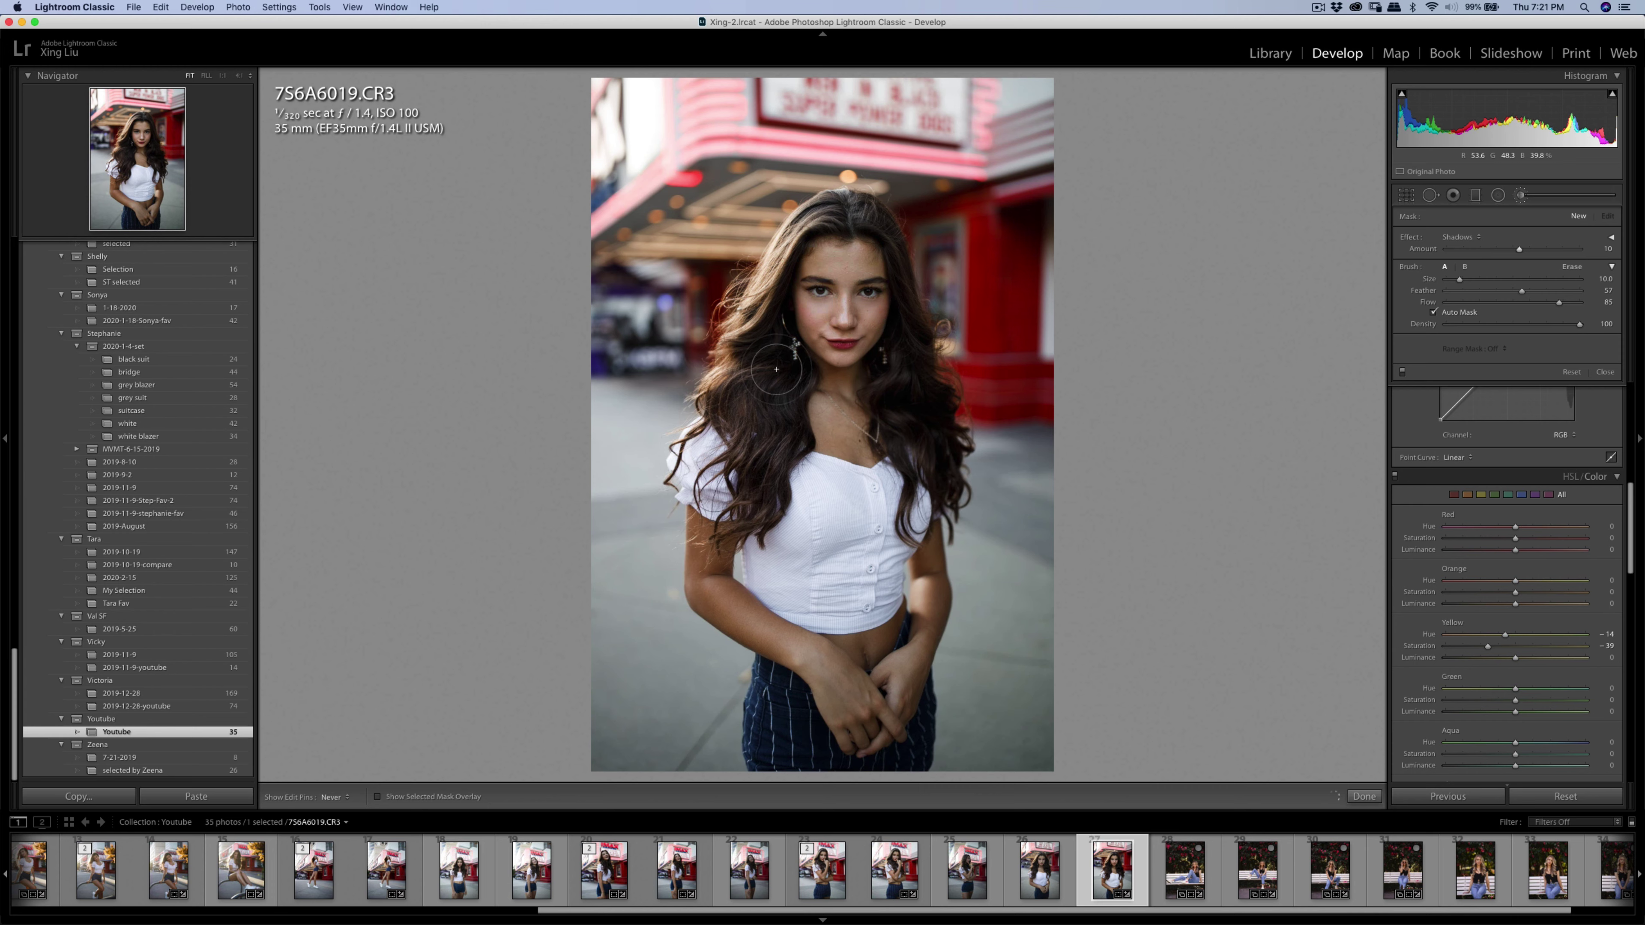
key("h")
left_click(1521, 196)
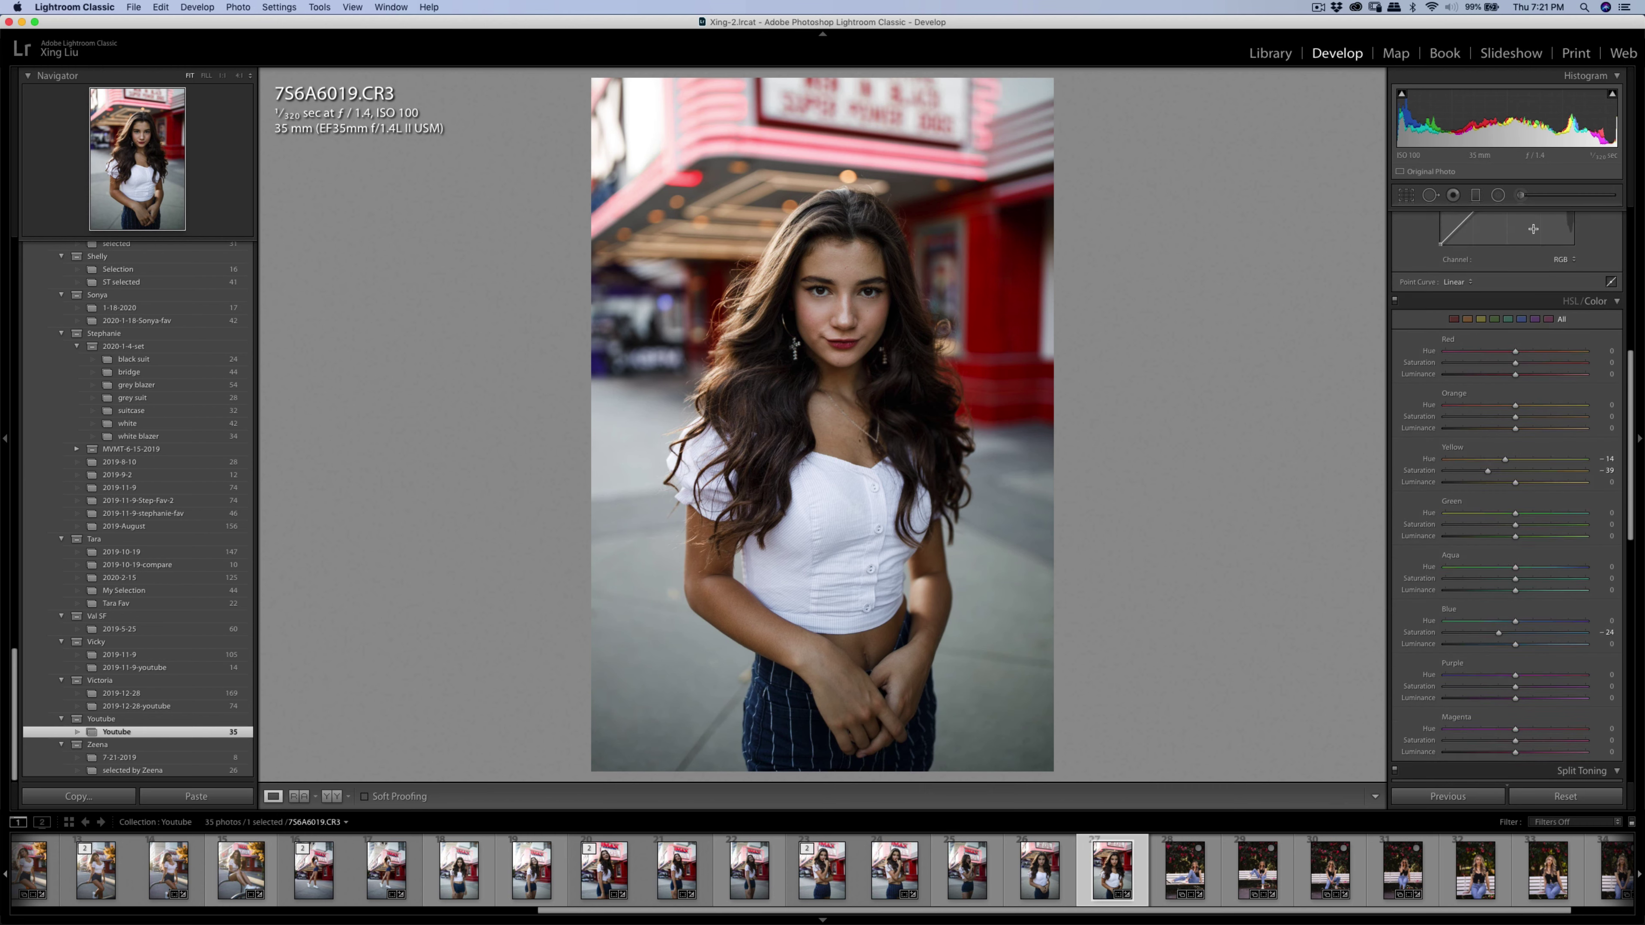
Set the photo's contrast to +22 and highlights to -22.
scroll(1514, 408, "up", 1)
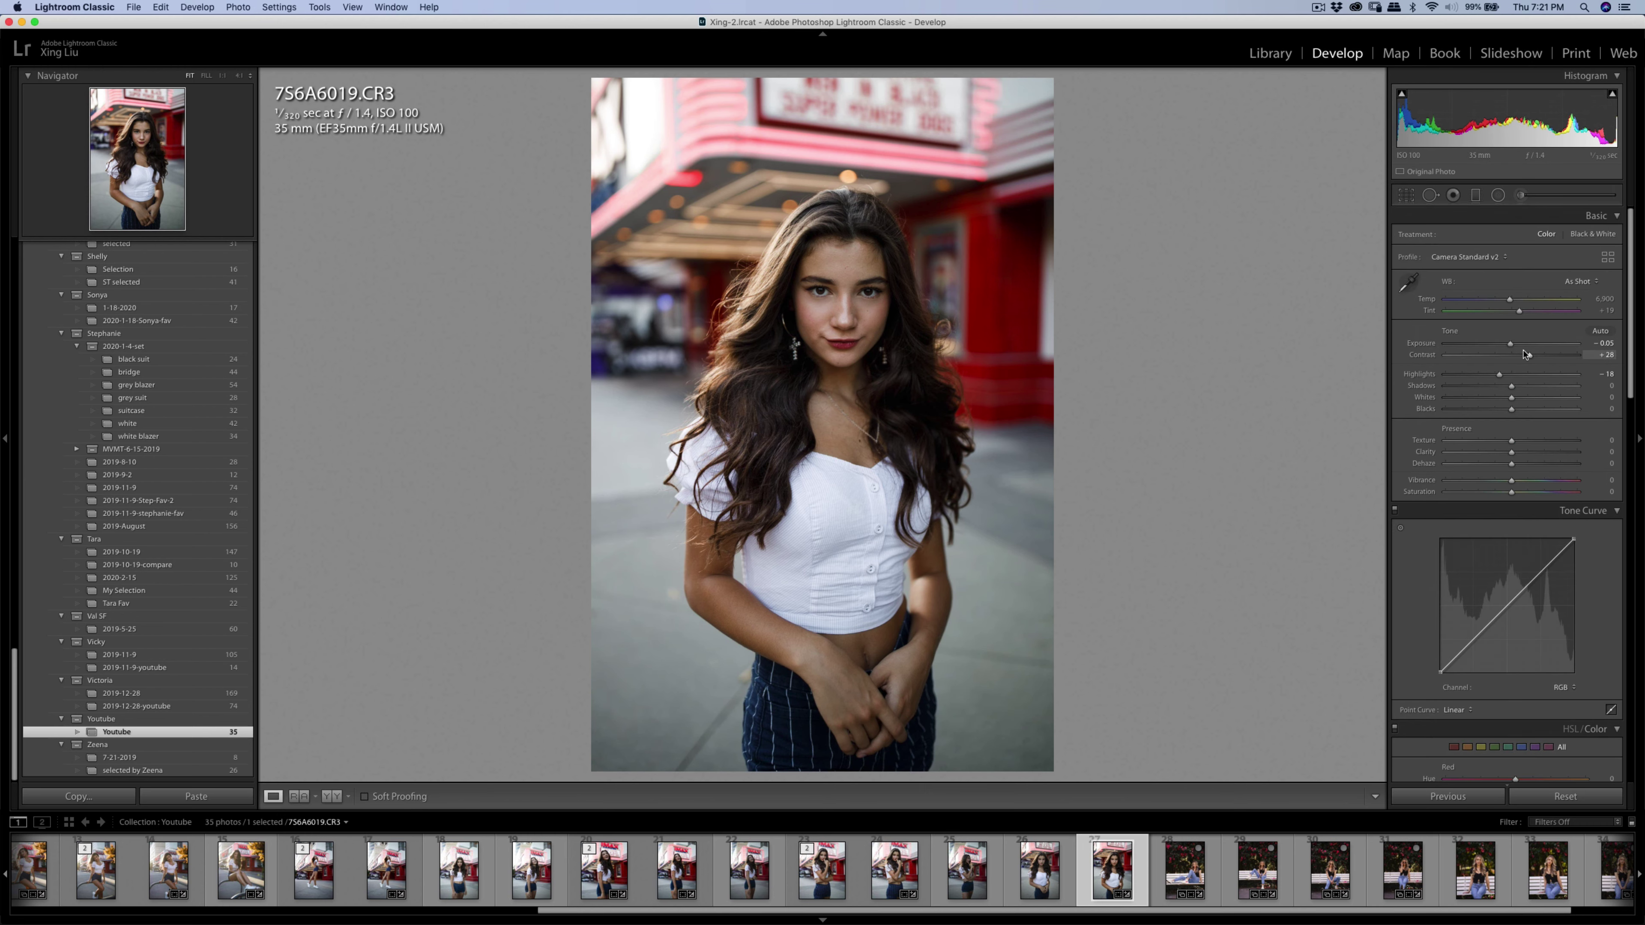
left_click_drag(1529, 355, 1526, 363)
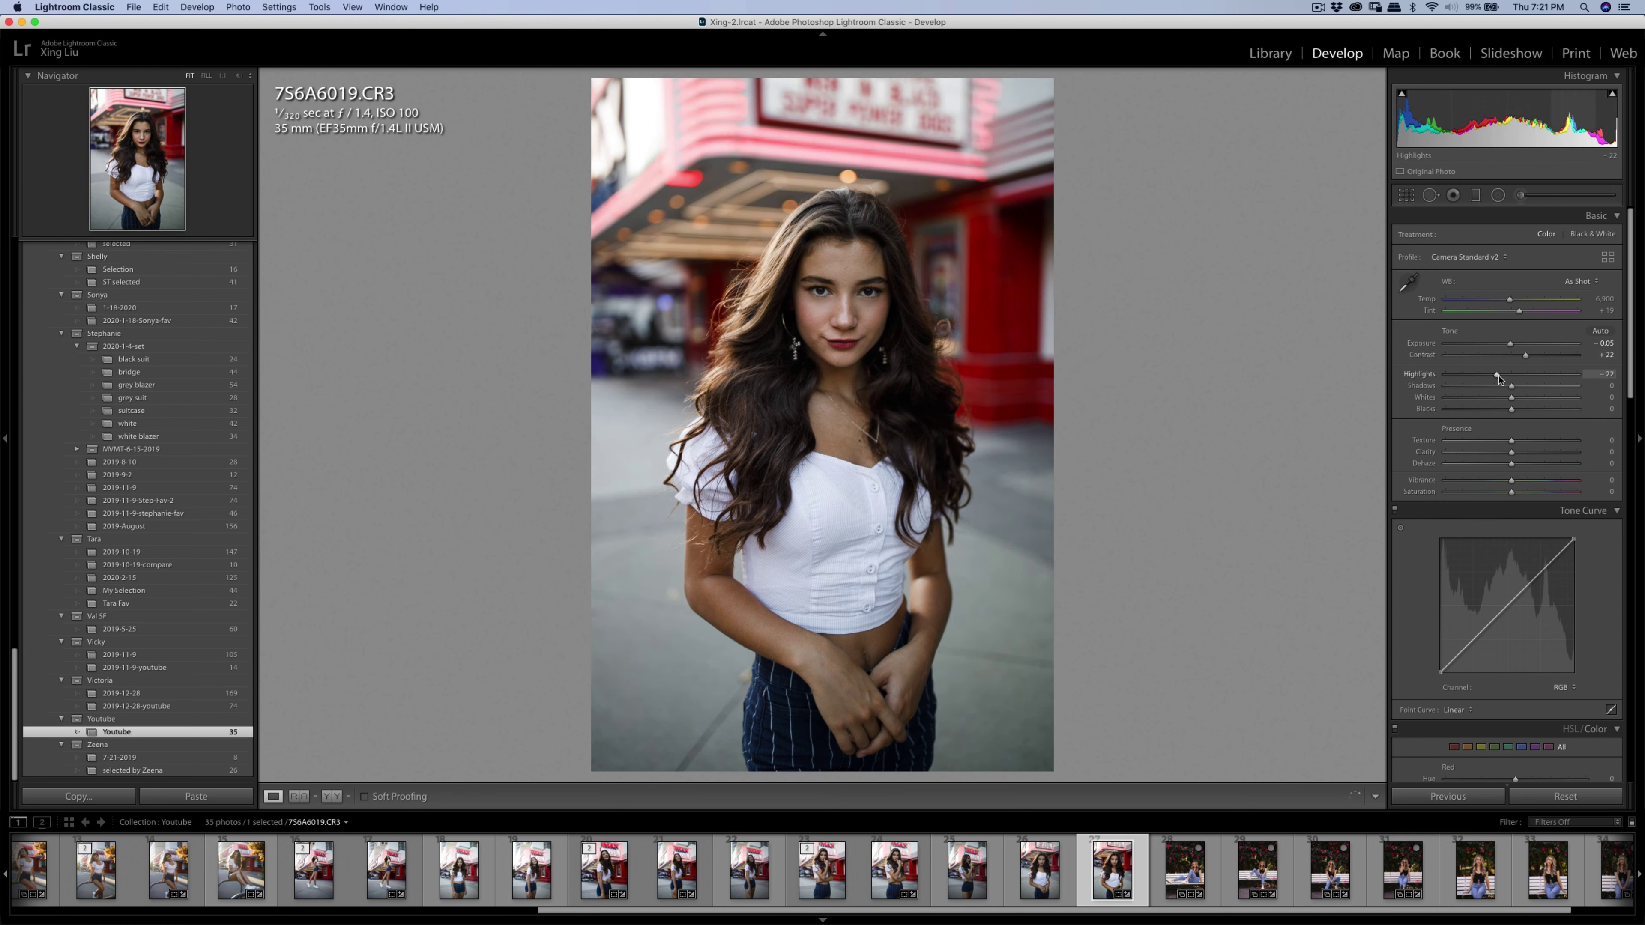
Open a TIFF edit copy of the photo in the Portraiture 3 plug-in.
right_click(870, 290)
mouse_move(895, 405)
left_click(1089, 432)
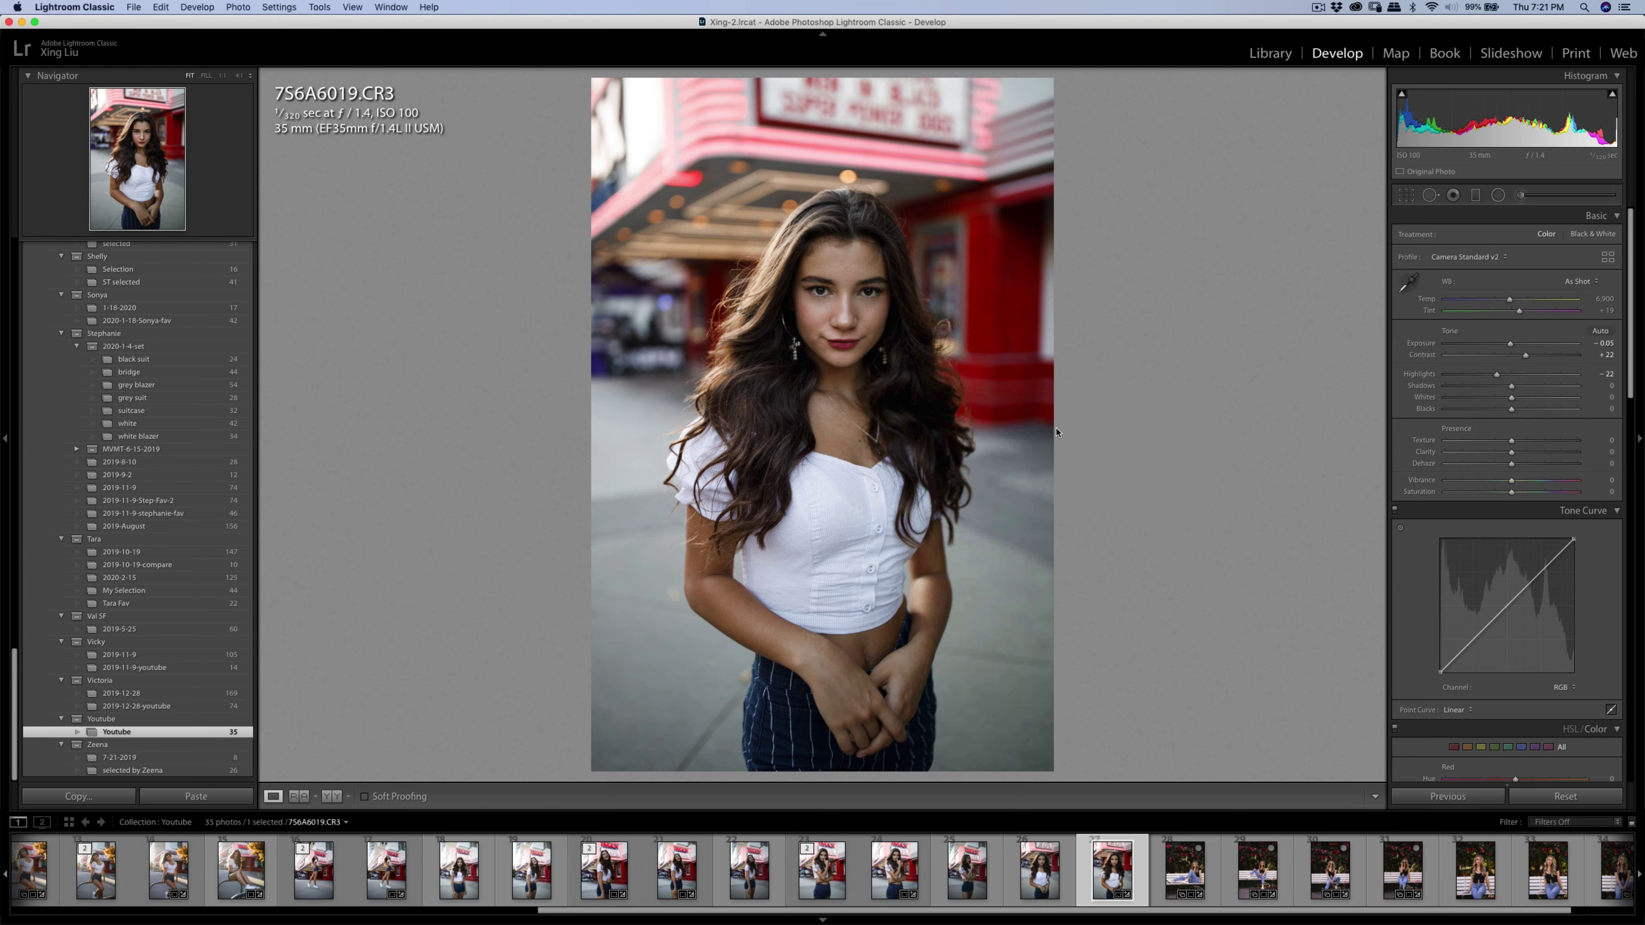
left_click(910, 379)
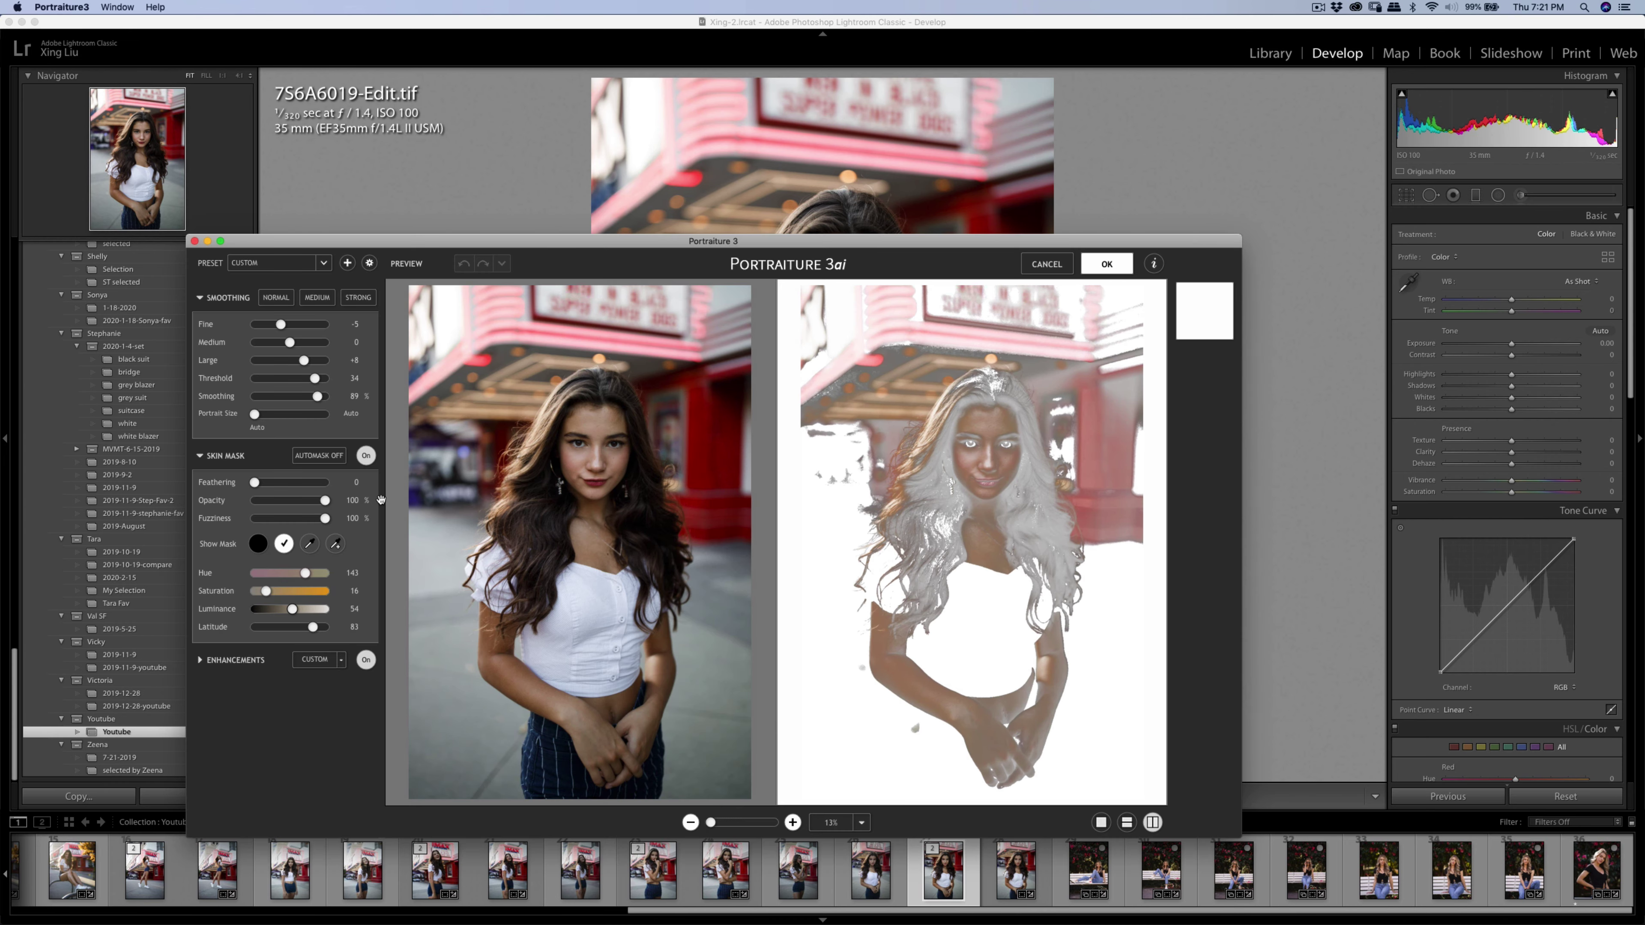
Sample the skin on her face for the skin mask and apply the Portraiture smoothing.
left_click(310, 544)
left_click(578, 465)
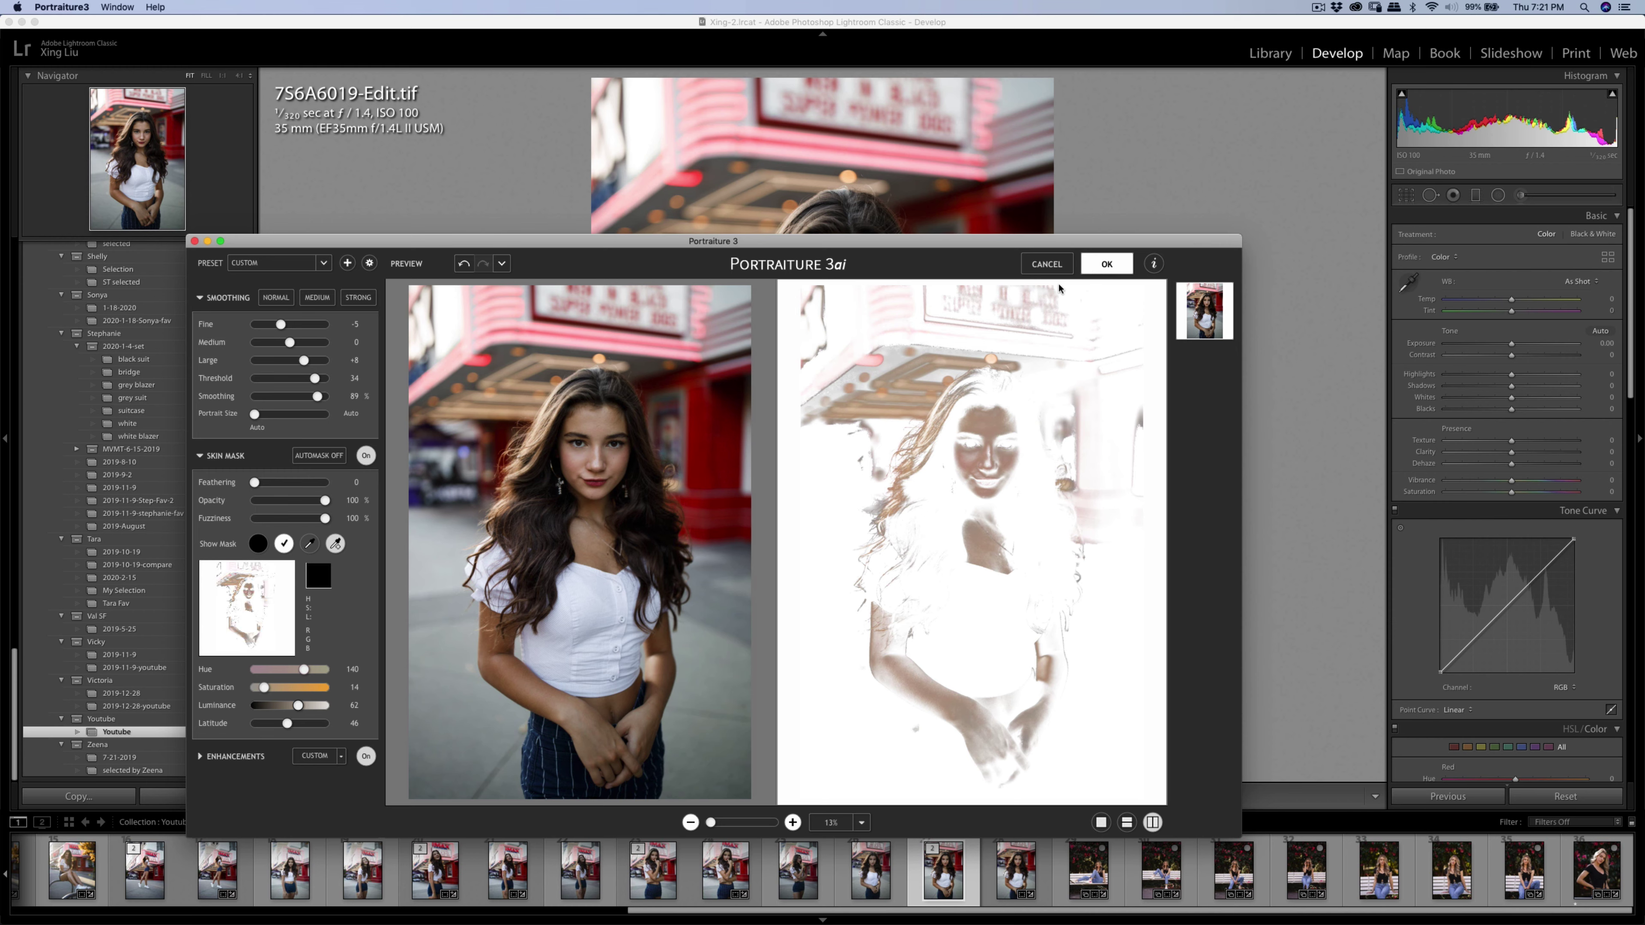
key("Return")
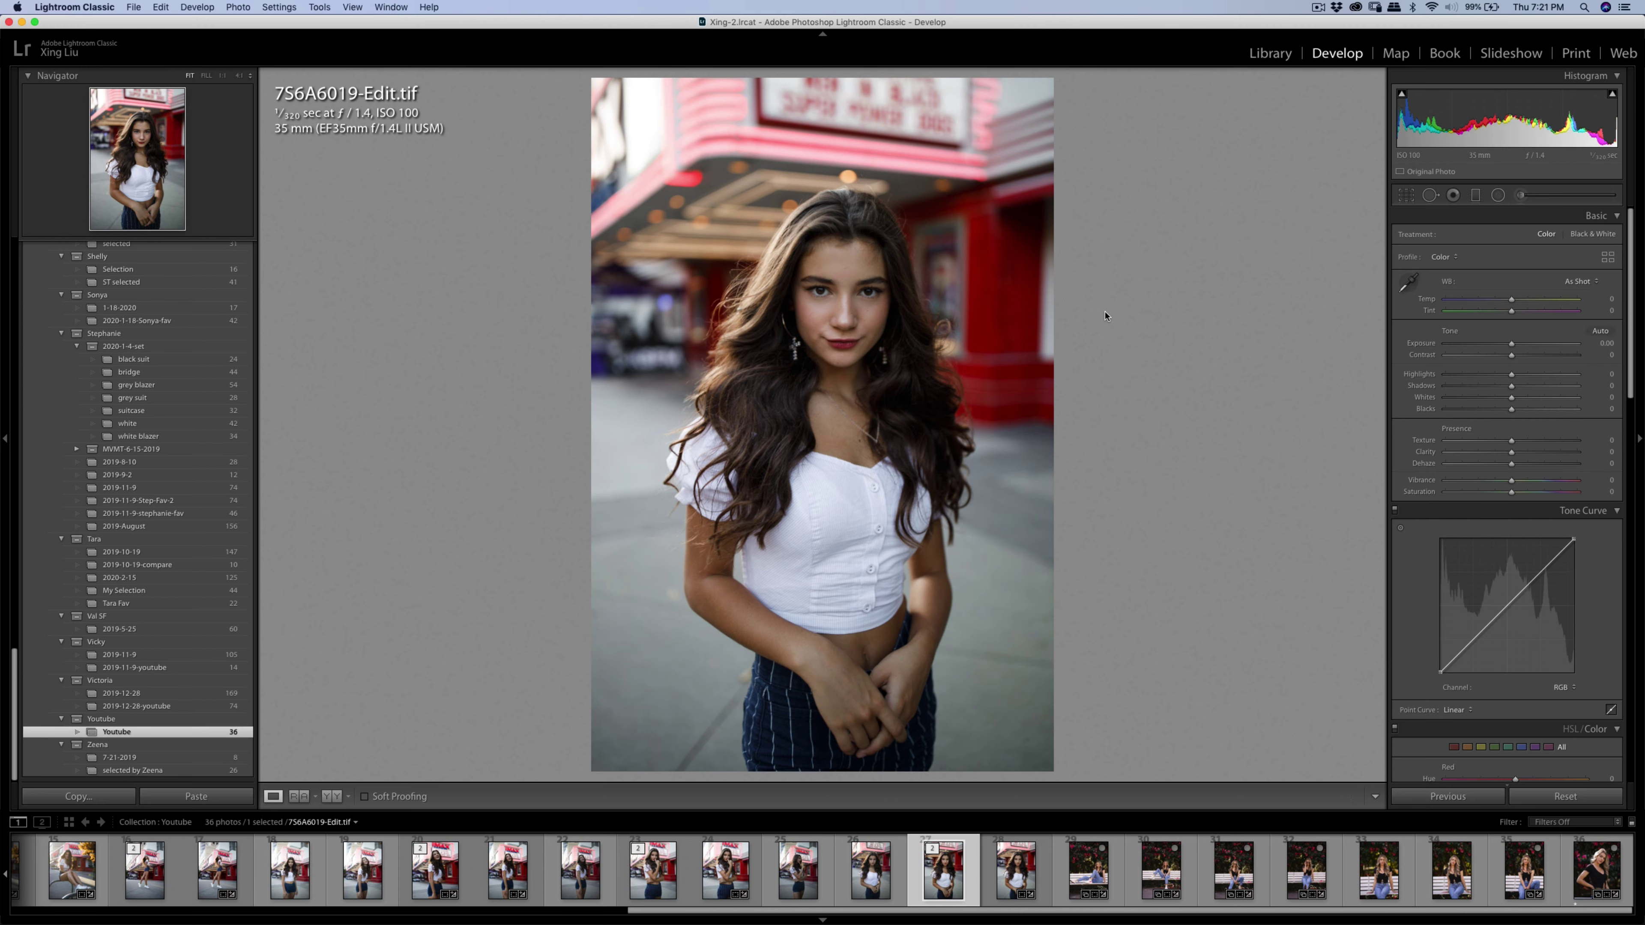
Export the retouched TIFF copy with the current export settings.
key("super+shift+e")
key("Return")
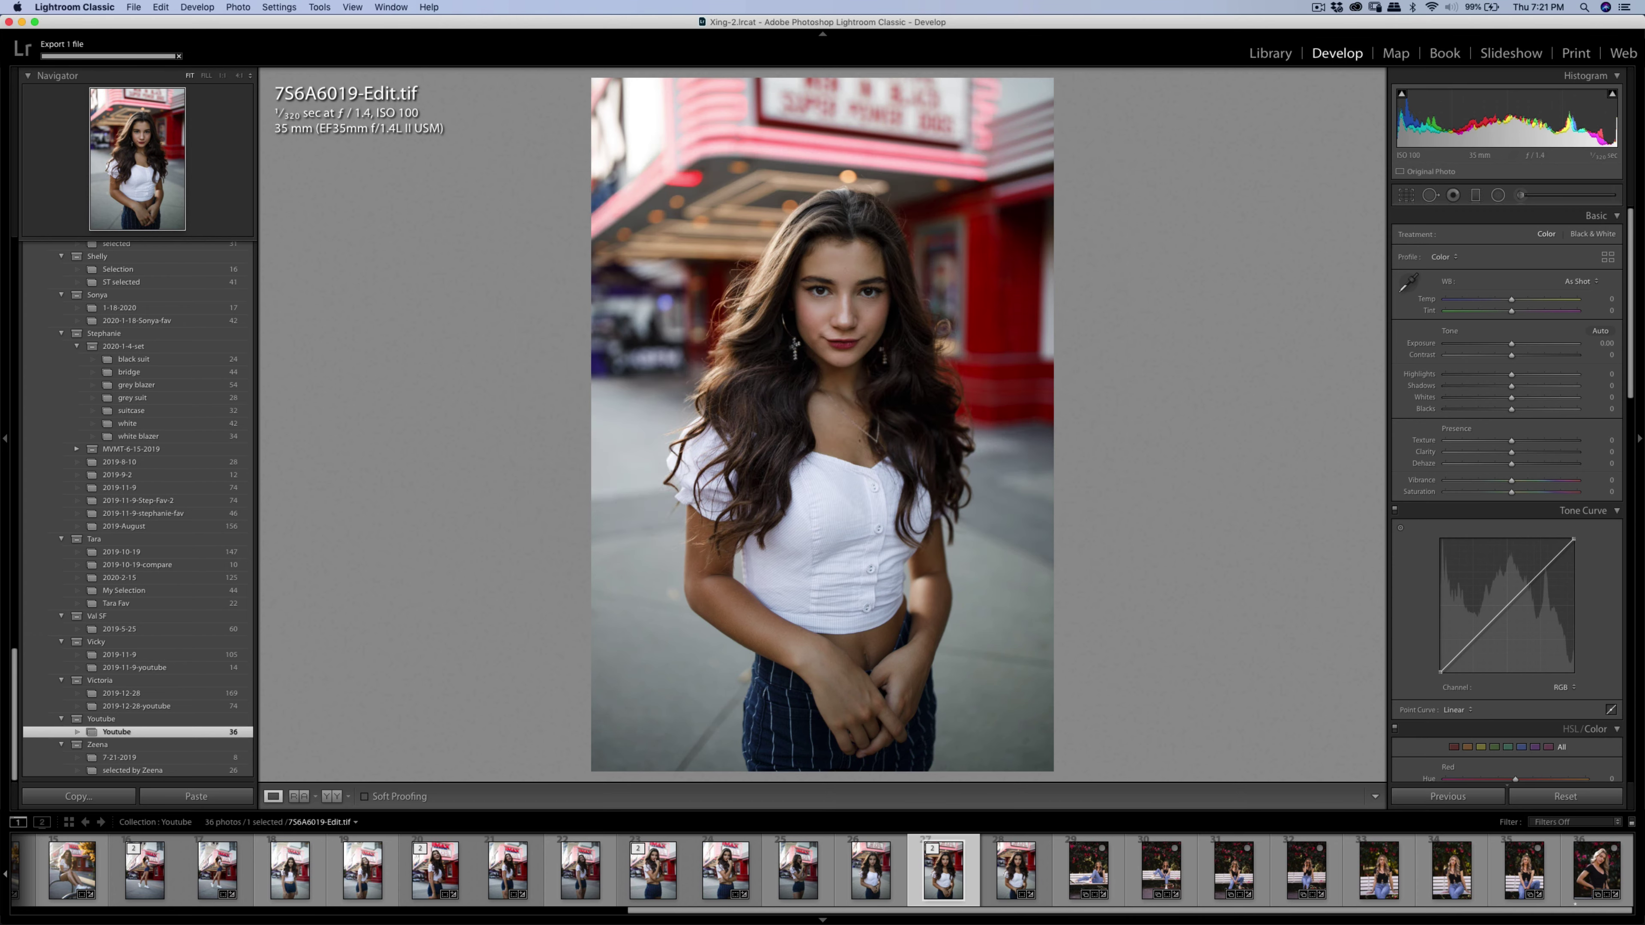
Switch to Chrome and open the photographer's Instagram profile in a new tab.
key("super+Tab")
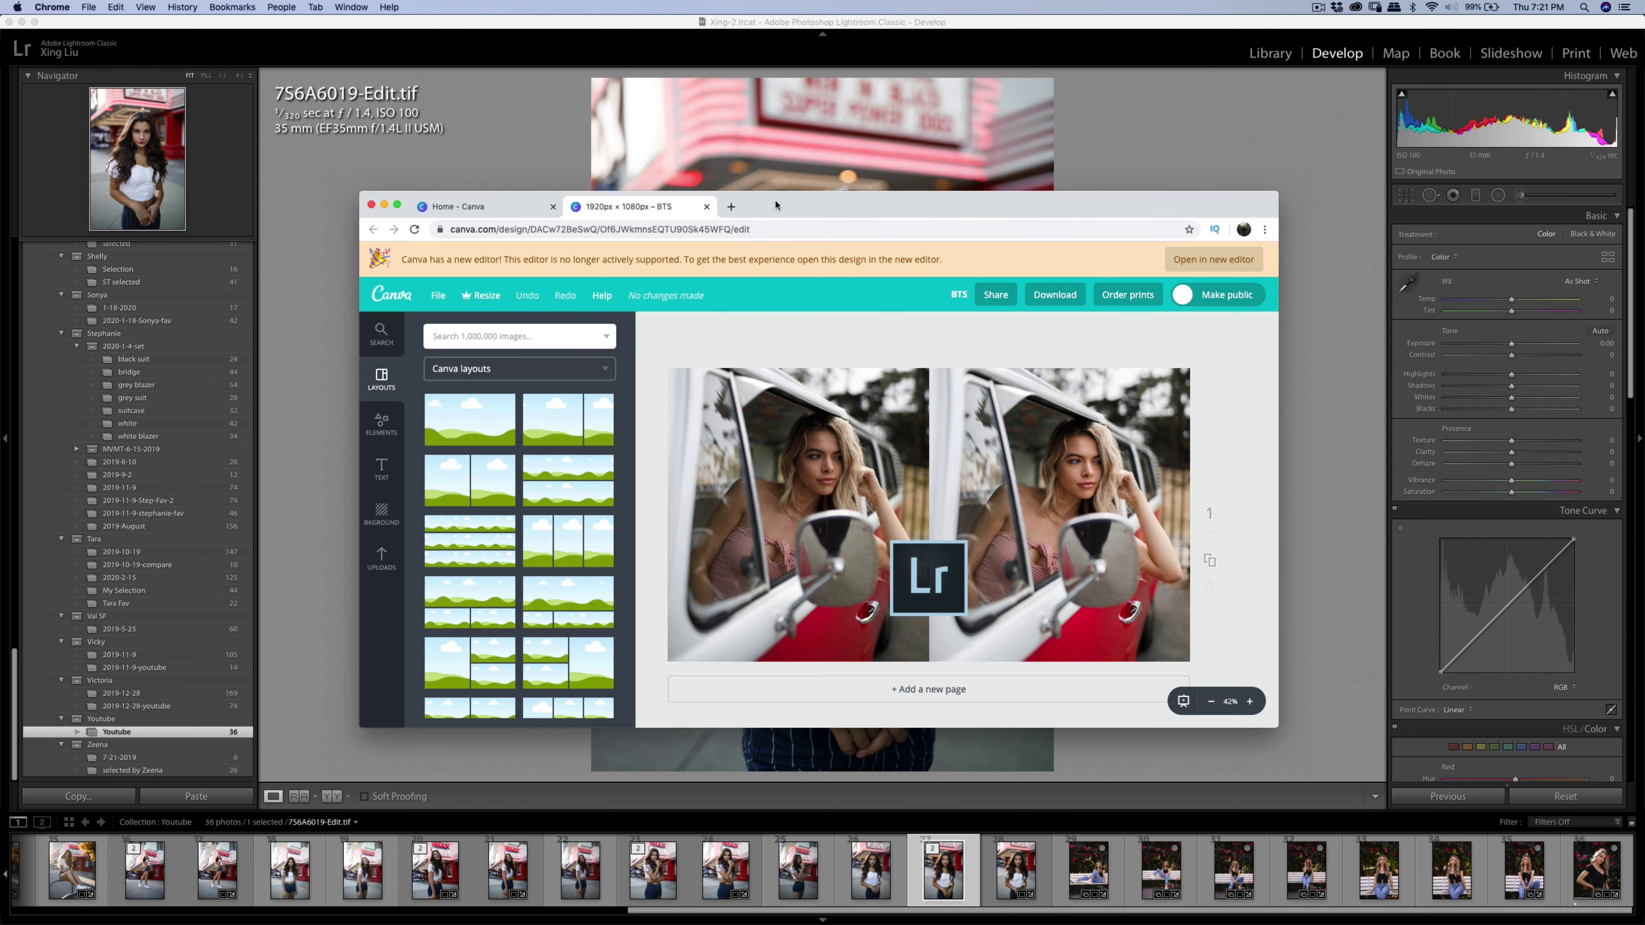
left_click(731, 206)
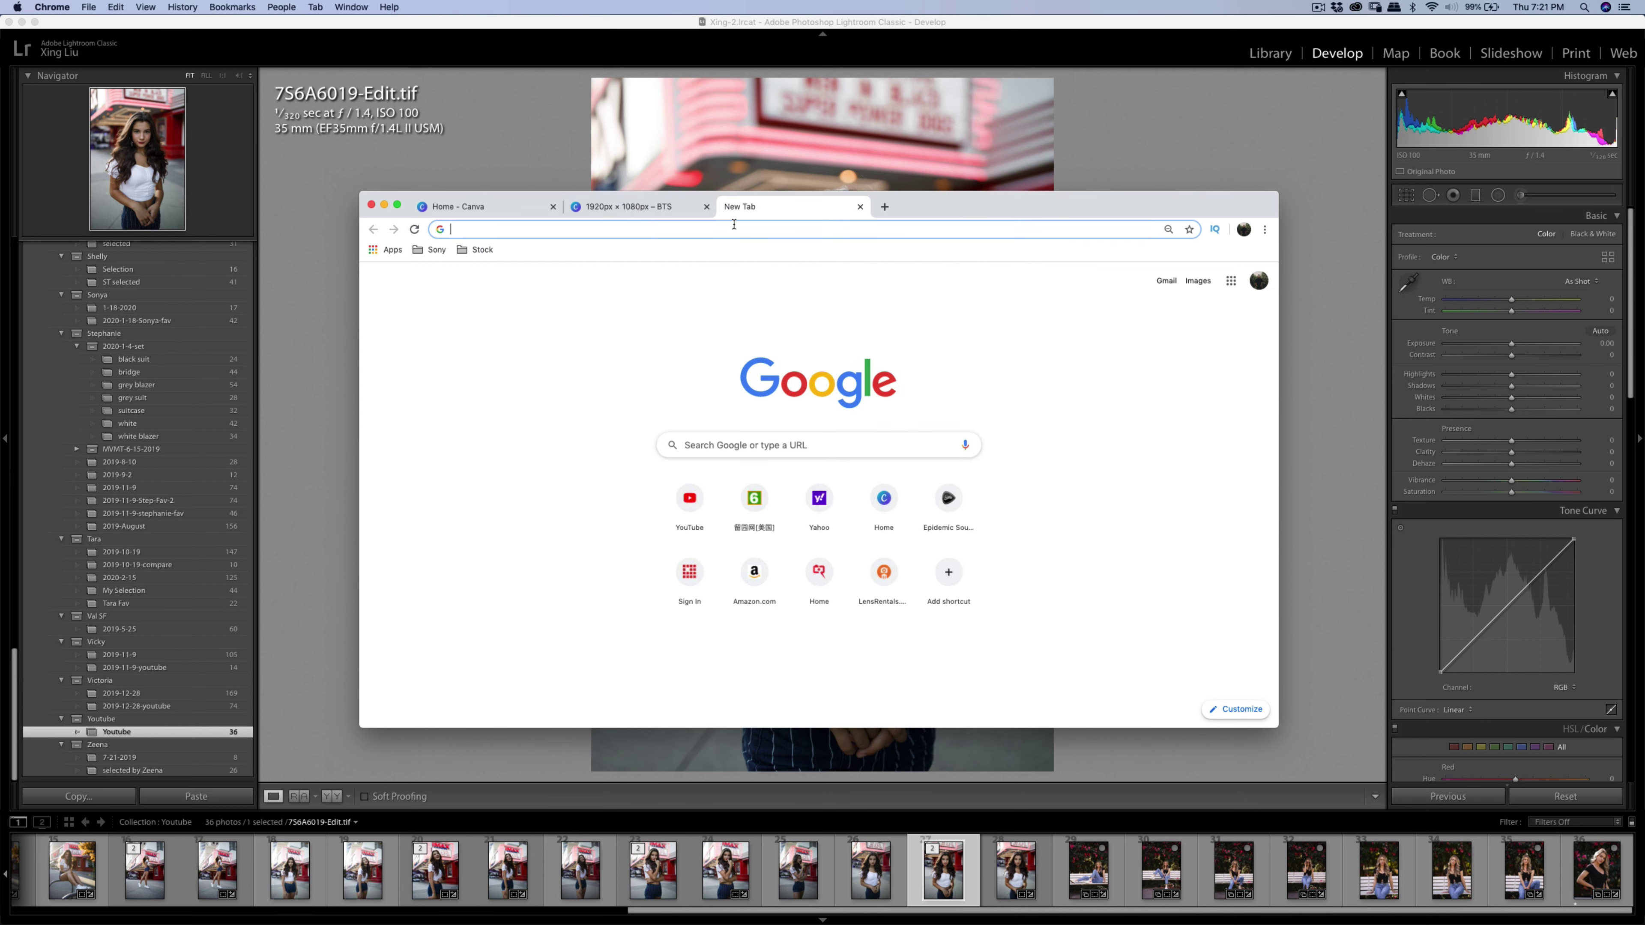
type("ins")
key("Return")
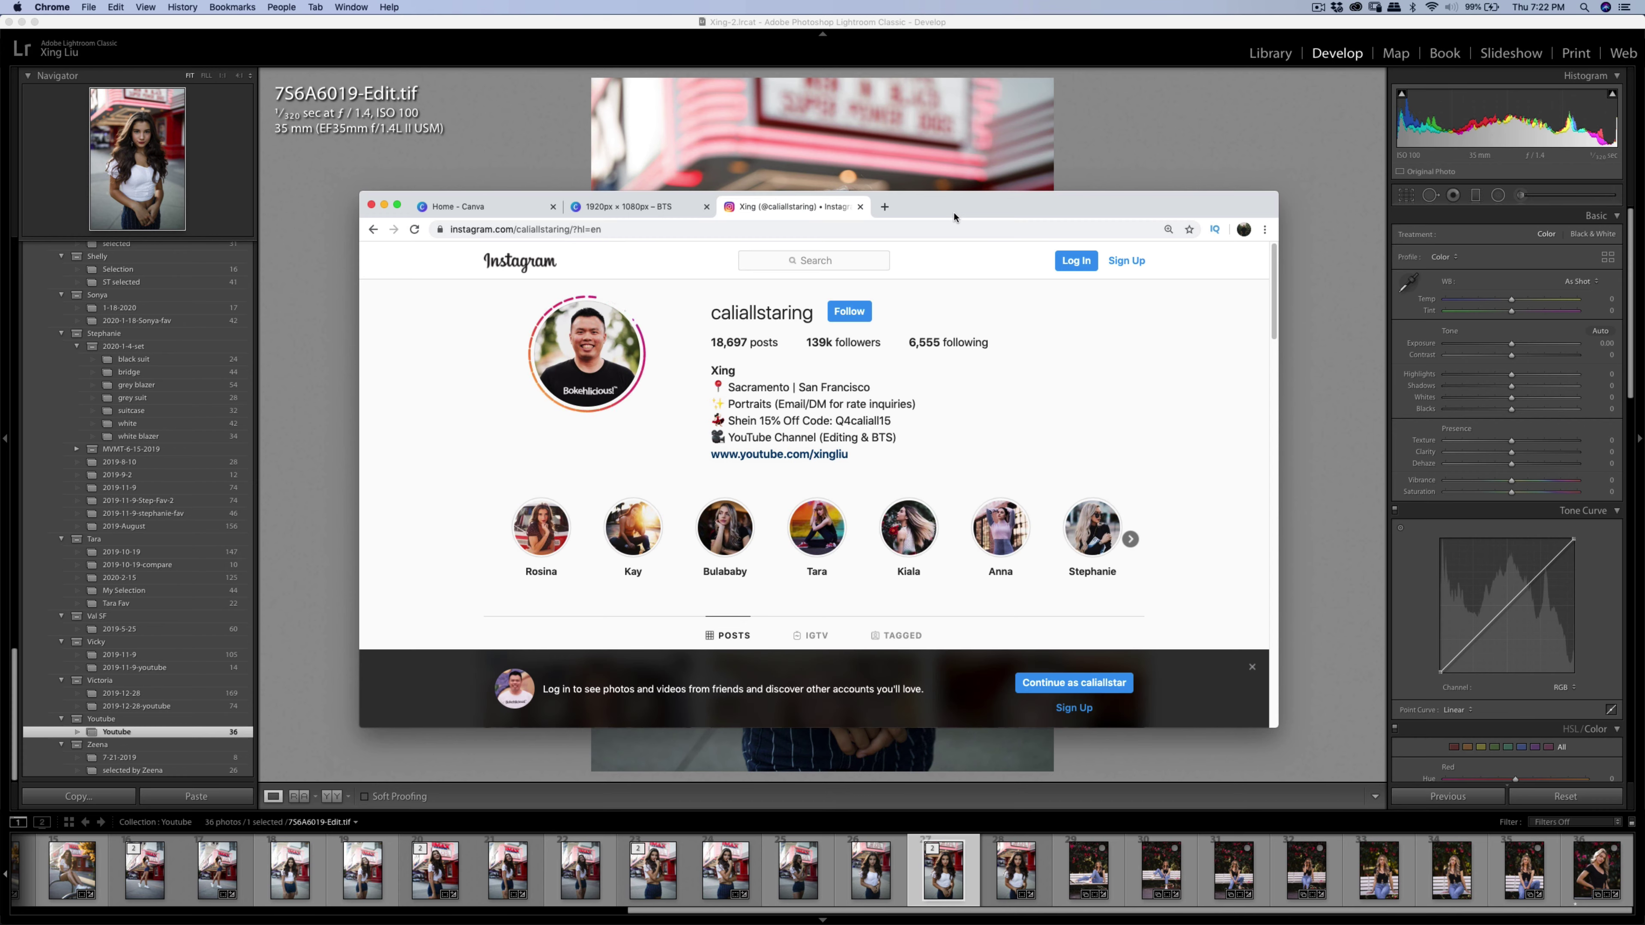
Enlarge and reposition the browser window and look through the posts on the Instagram profile.
left_click_drag(954, 214, 933, 134)
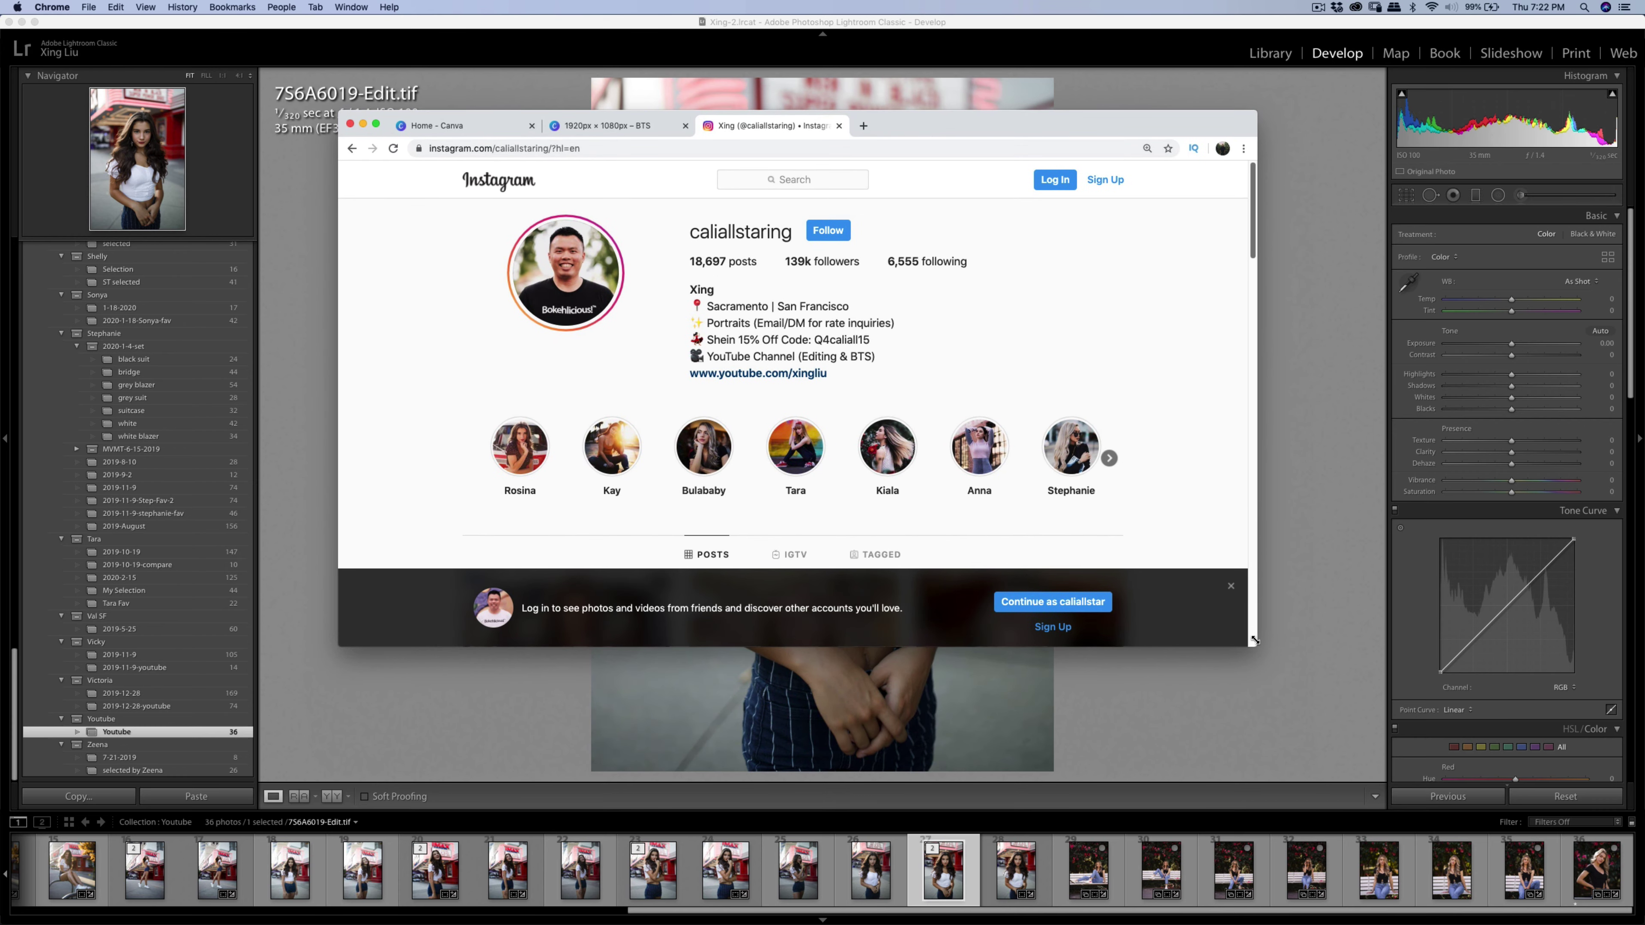
left_click_drag(1261, 652, 1284, 808)
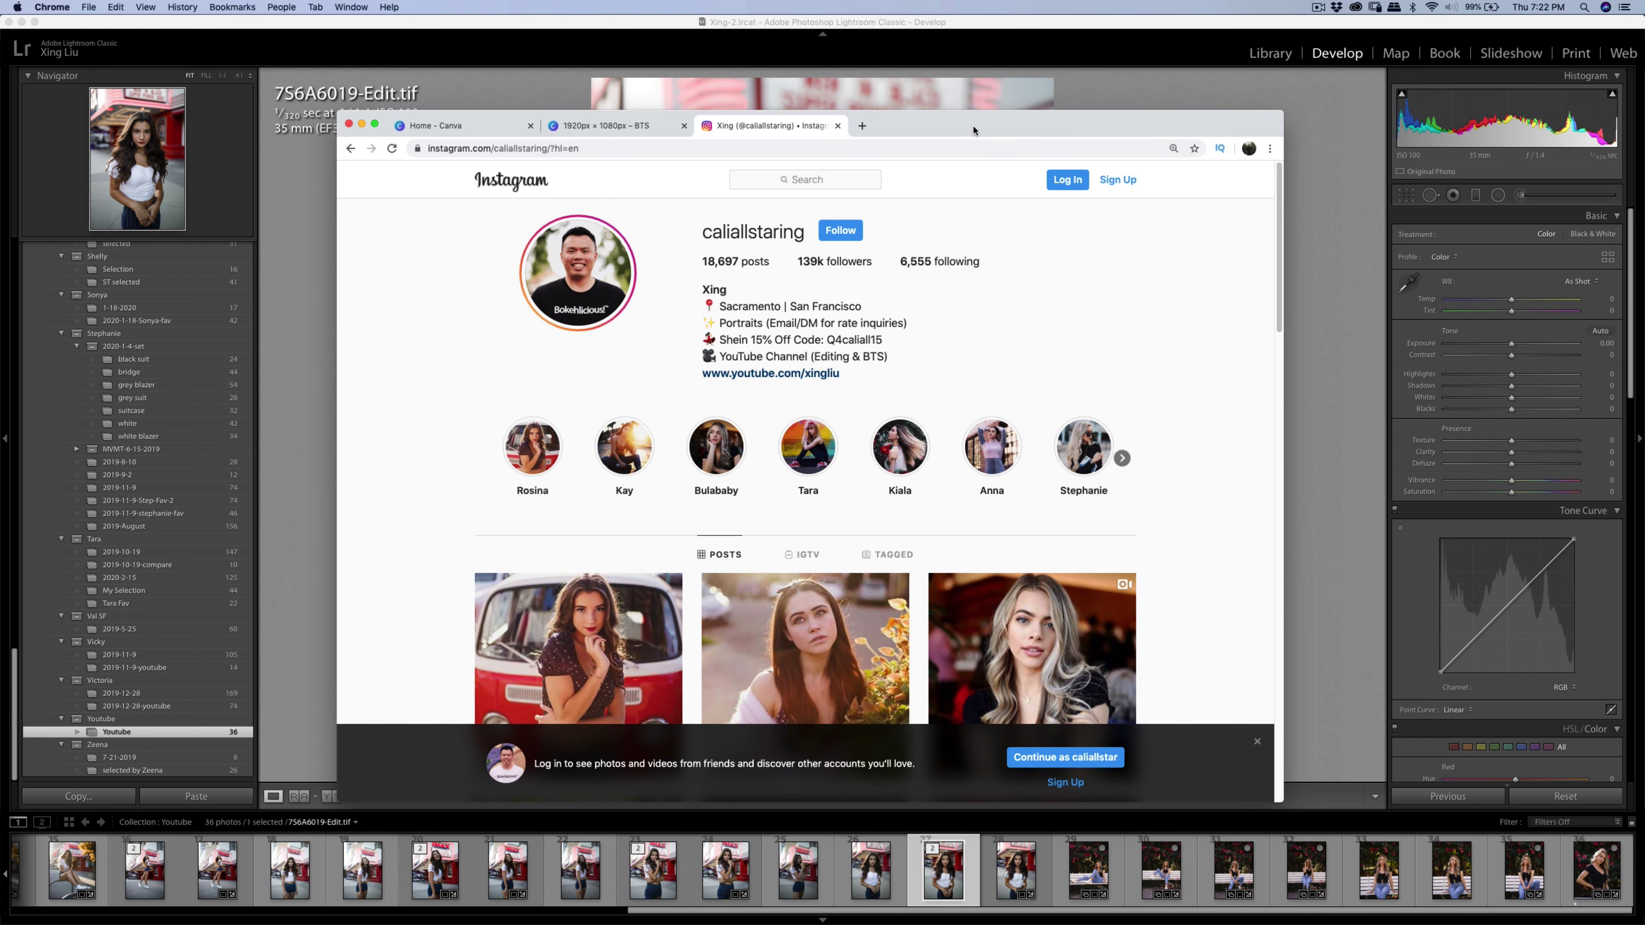
left_click_drag(974, 128, 971, 93)
scroll(1049, 318, "down", 3)
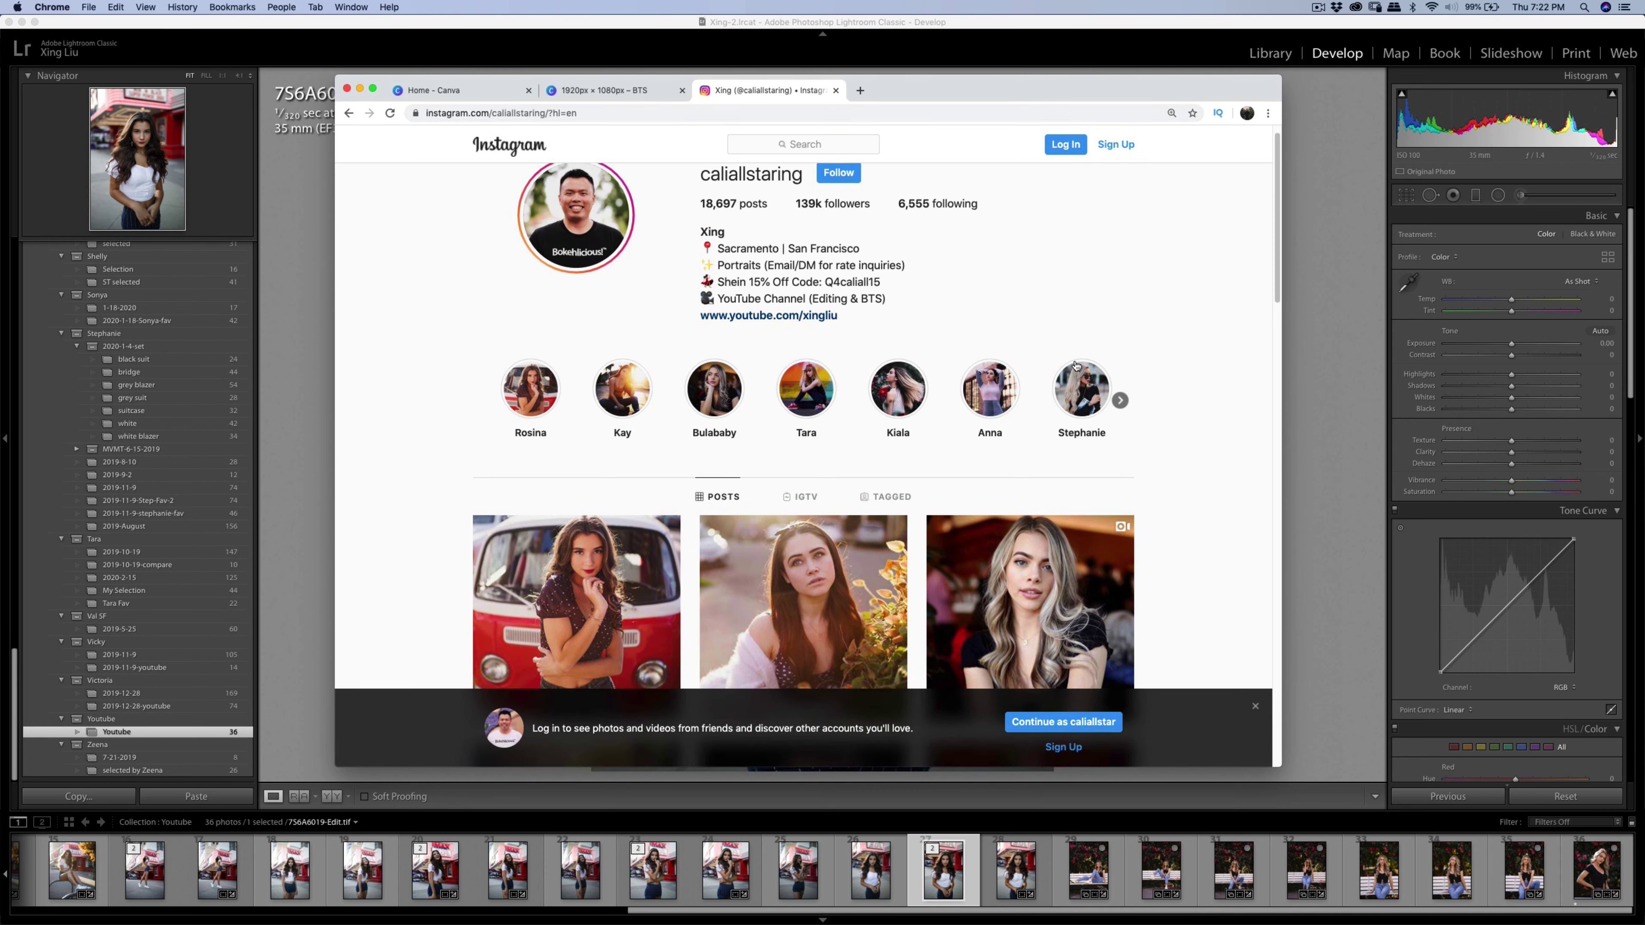
scroll(1075, 367, "up", 2)
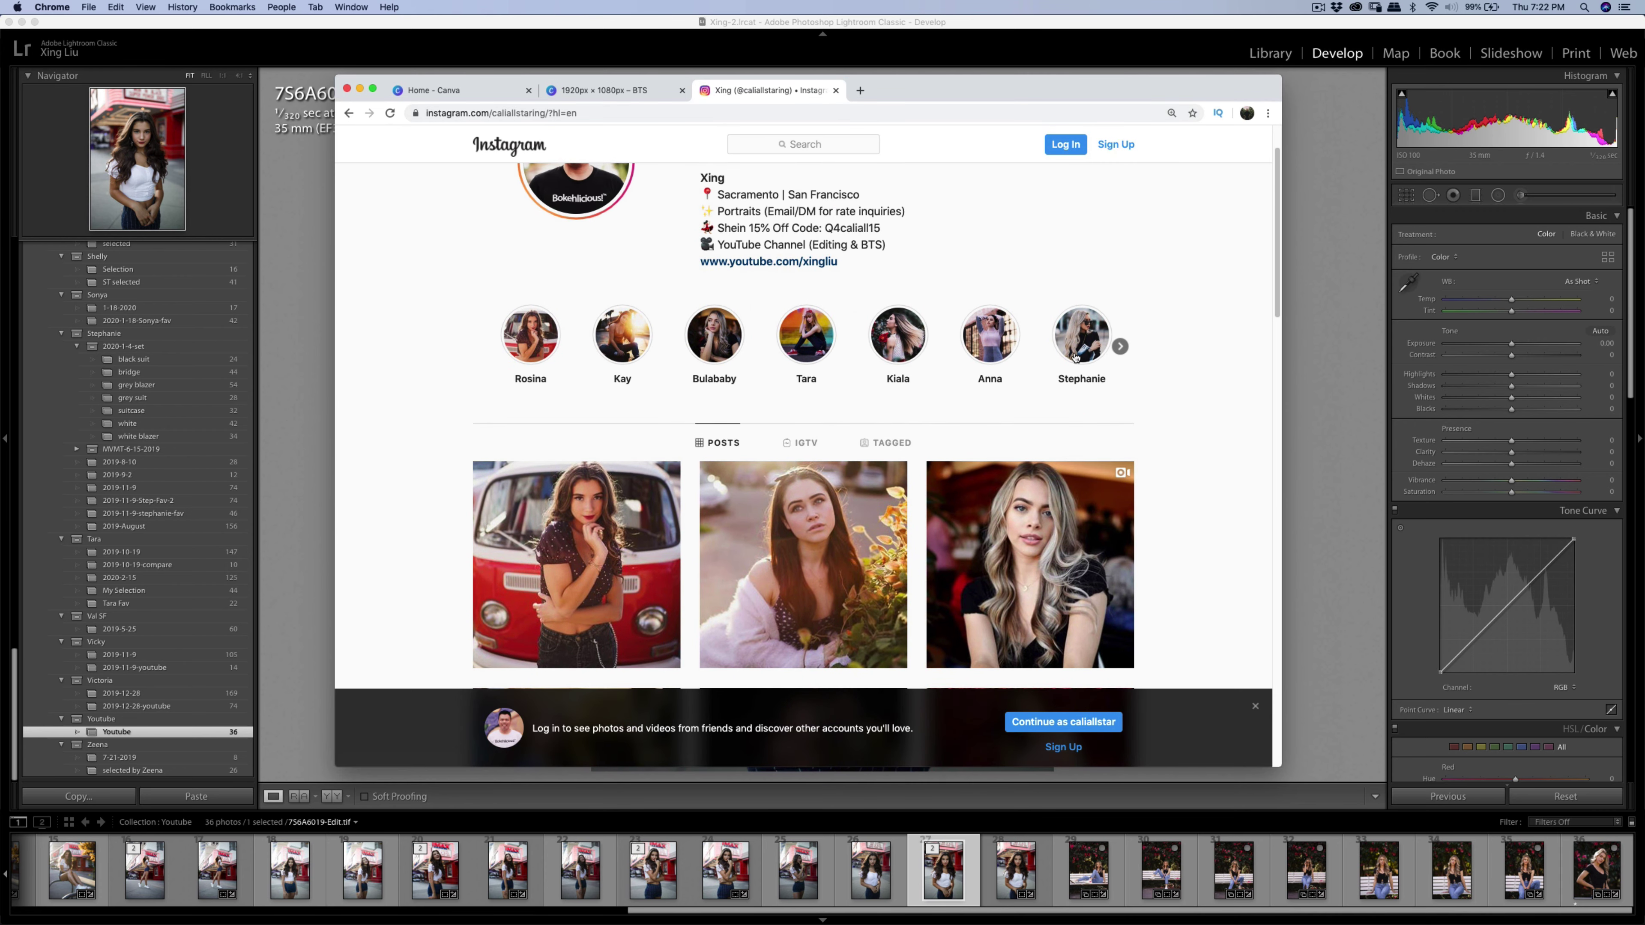